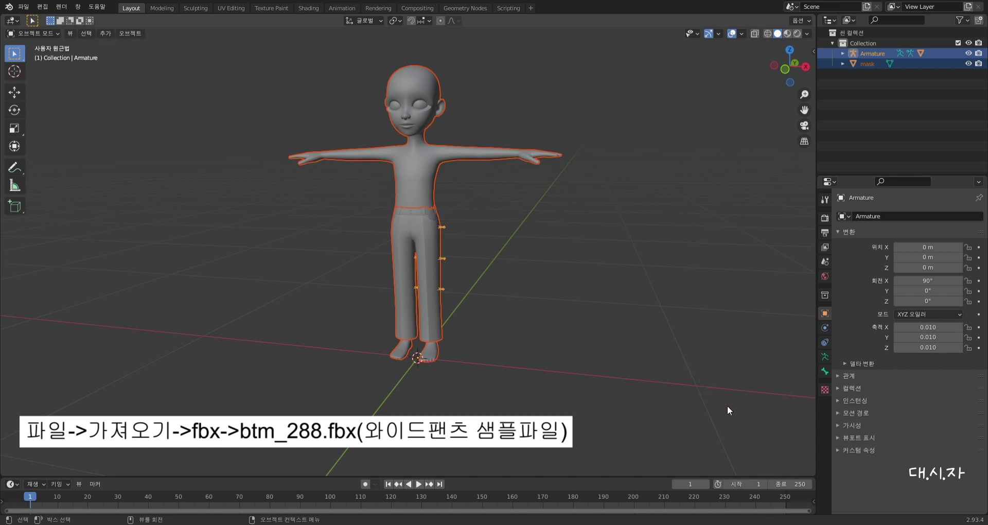
Hide the imported BTM_288 trousers so the bare body mesh underneath can be worked on.
{"action": "scroll", "coordinate": [504, 229], "scroll_direction": "up", "scroll_amount": 2}
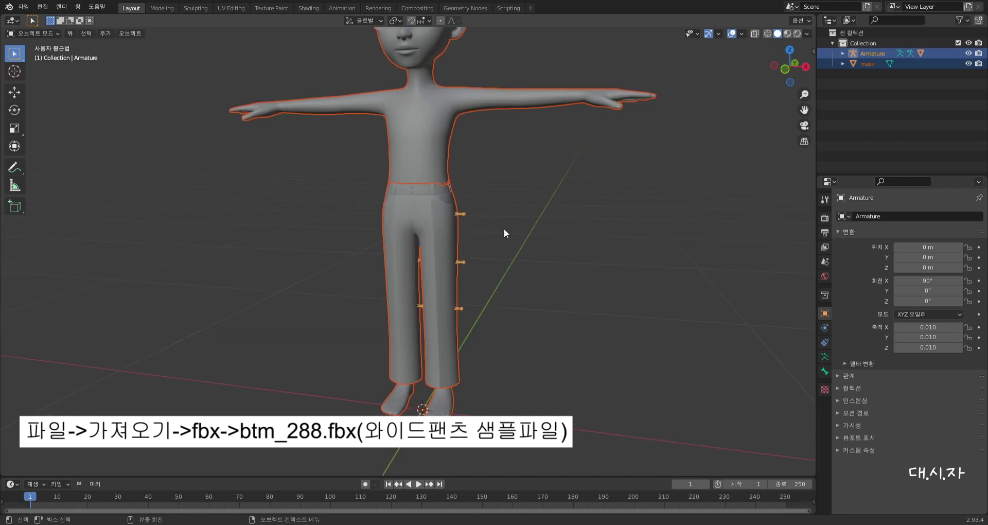
{"action": "mouse_move", "coordinate": [511, 248]}
{"action": "middle_mouse_down"}
{"action": "mouse_move", "coordinate": [532, 249]}
{"action": "mouse_move", "coordinate": [526, 259]}
{"action": "middle_mouse_up"}
{"action": "left_click", "coordinate": [523, 252]}
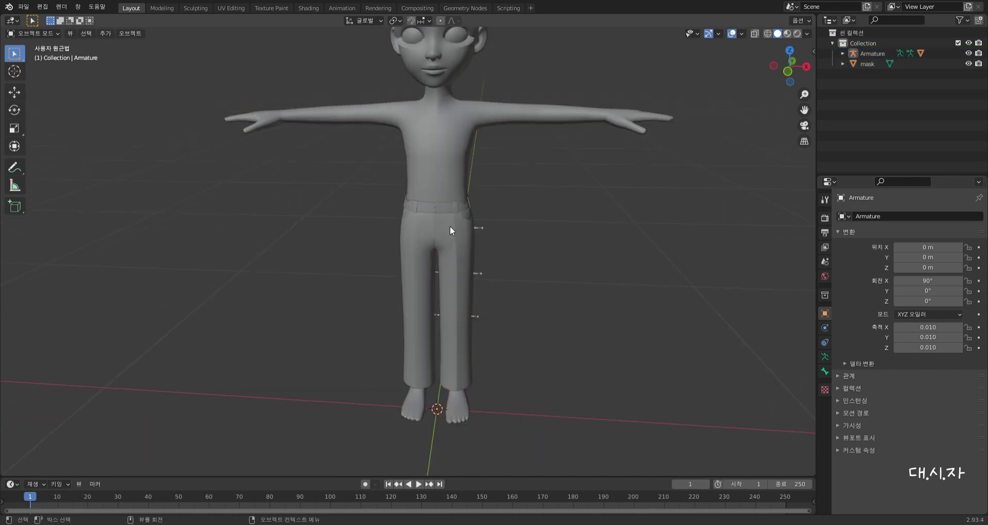
{"action": "left_click", "coordinate": [462, 273]}
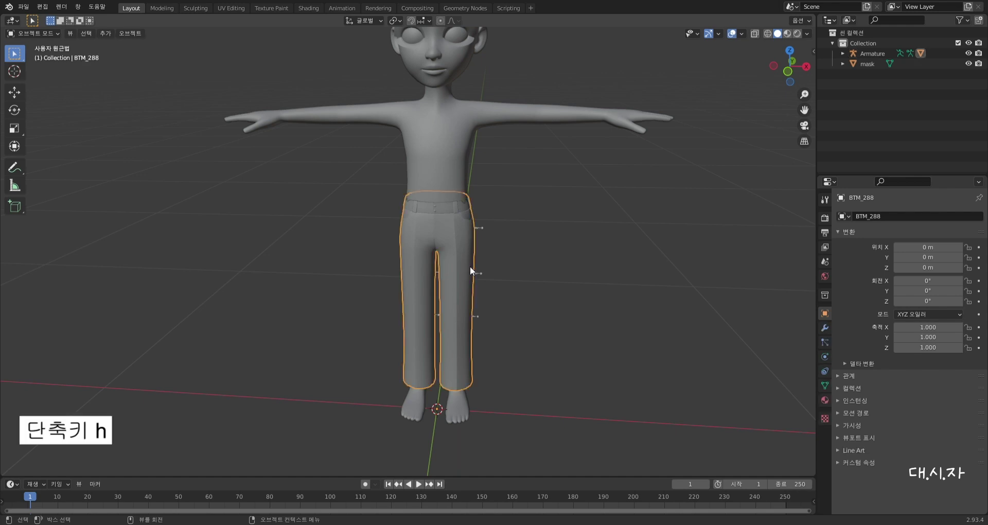
{"action": "key", "text": "h"}
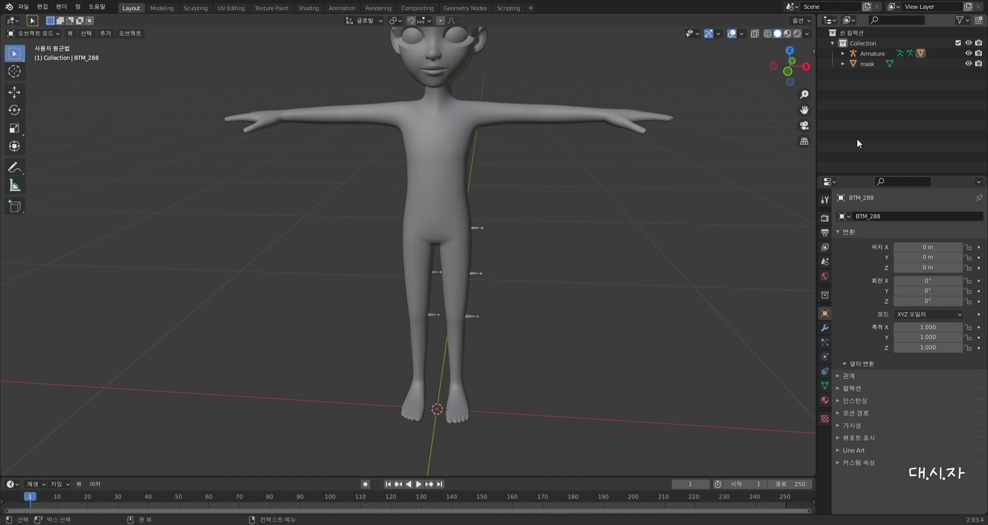
Make a copy of the mask body mesh in place by copying and pasting it.
{"action": "scroll", "coordinate": [436, 131], "scroll_direction": "down", "scroll_amount": 3}
{"action": "middle_click_drag", "start_coordinate": [435, 132], "coordinate": [436, 171]}
{"action": "scroll", "coordinate": [433, 172], "scroll_direction": "up", "scroll_amount": 3}
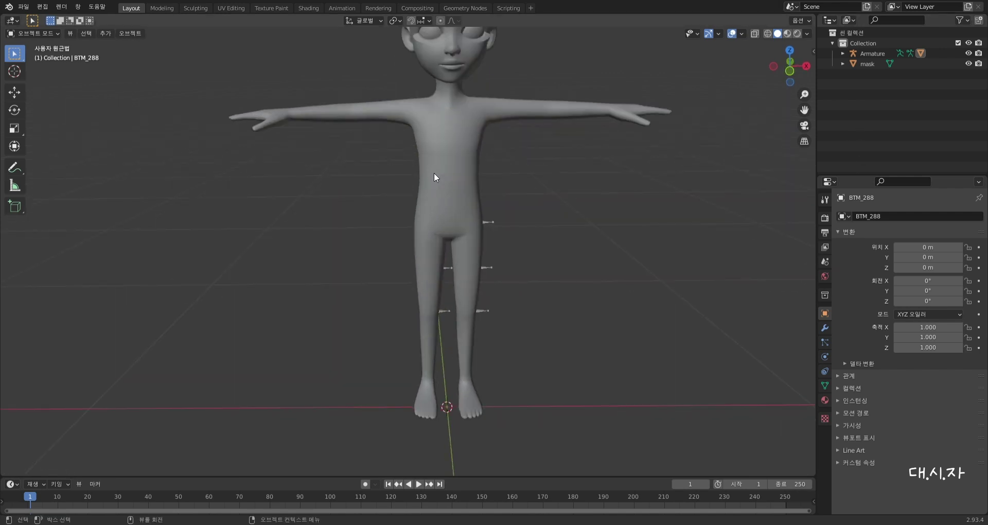
{"action": "left_click", "coordinate": [446, 164]}
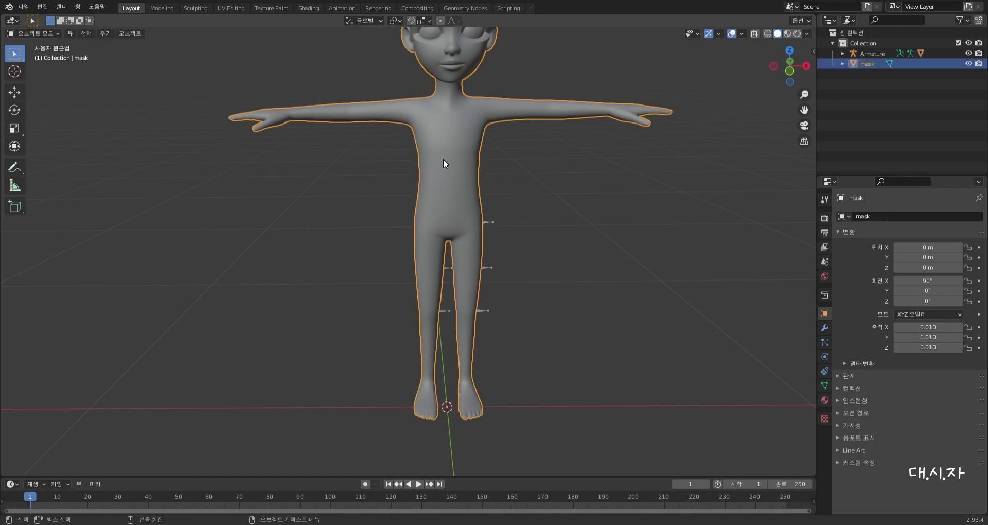
{"action": "key", "text": "ctrl+c"}
{"action": "key", "text": "ctrl+v"}
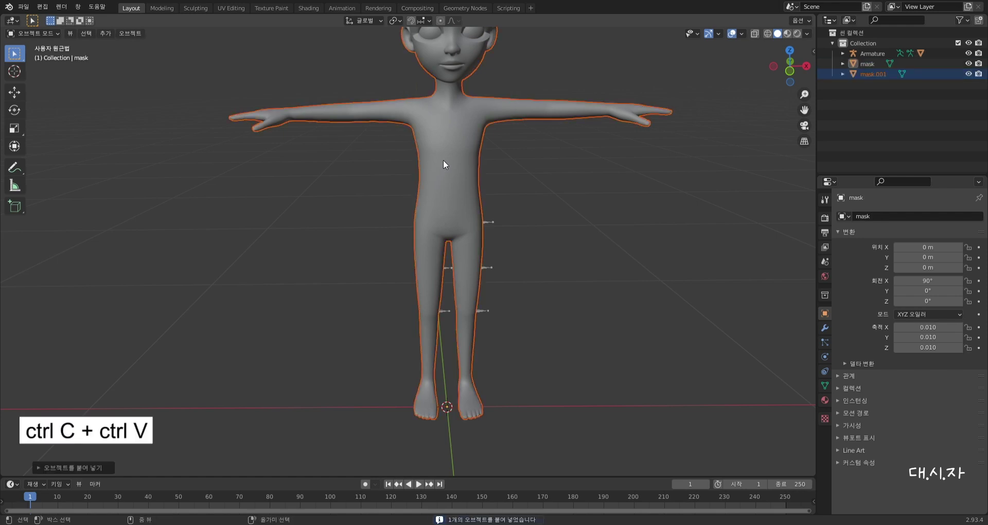
Rename the copied body object mask.001 as btm and move it out of Collection into the scene's root collection.
{"action": "left_click", "coordinate": [875, 73]}
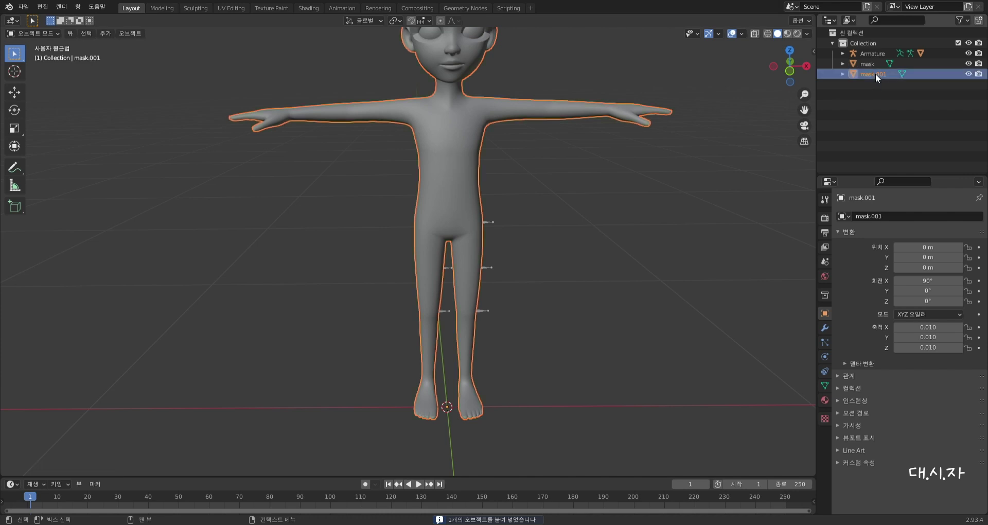
{"action": "left_click", "coordinate": [903, 216]}
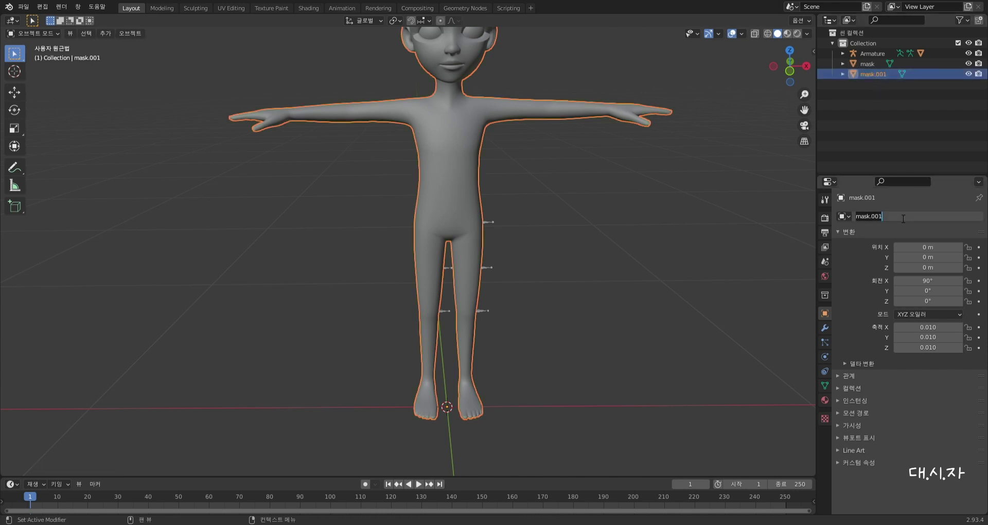
{"action": "type", "text": "btm"}
{"action": "key", "text": "Return"}
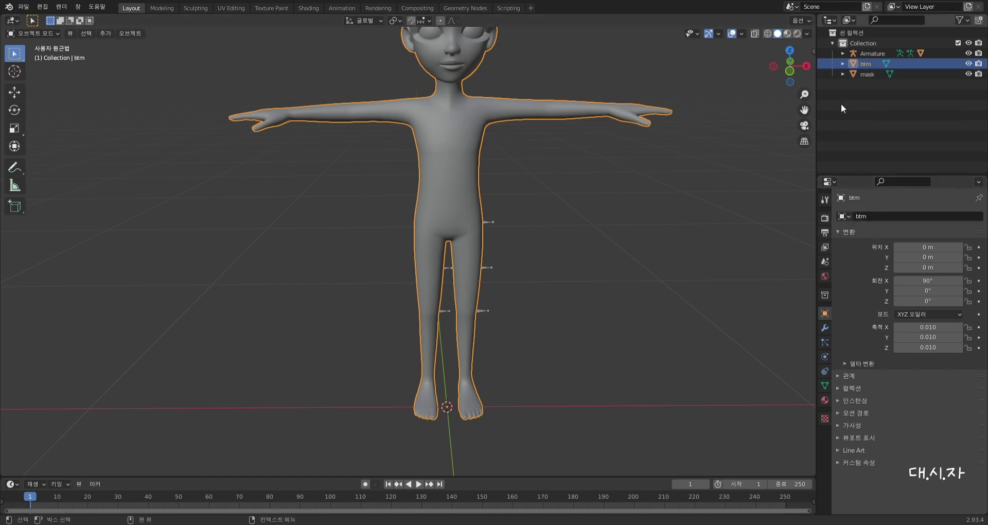
{"action": "left_click_drag", "start_coordinate": [849, 64], "coordinate": [851, 33]}
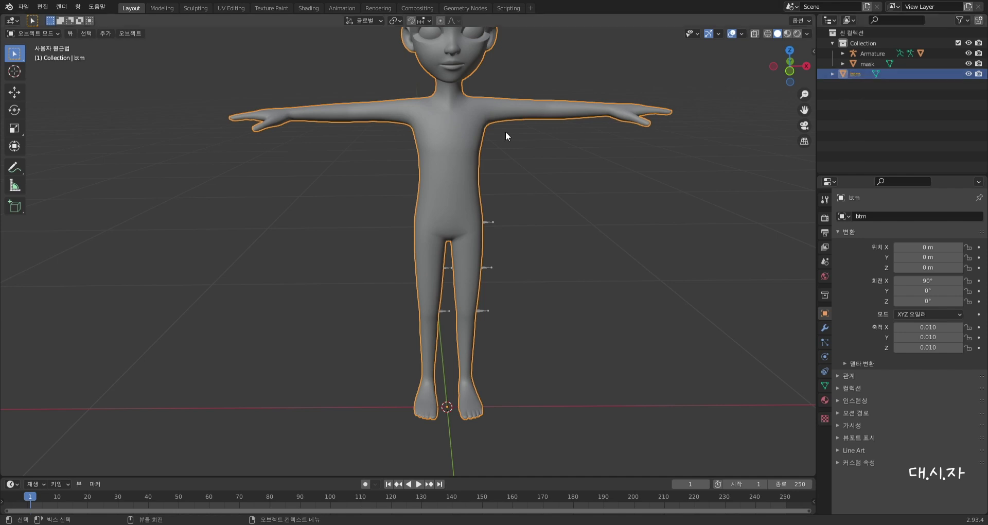
Open the btm mesh in Edit Mode with face selection and clear the selection of all its faces.
{"action": "scroll", "coordinate": [502, 182], "scroll_direction": "up", "scroll_amount": 1}
{"action": "scroll", "coordinate": [499, 184], "scroll_direction": "down", "scroll_amount": 3}
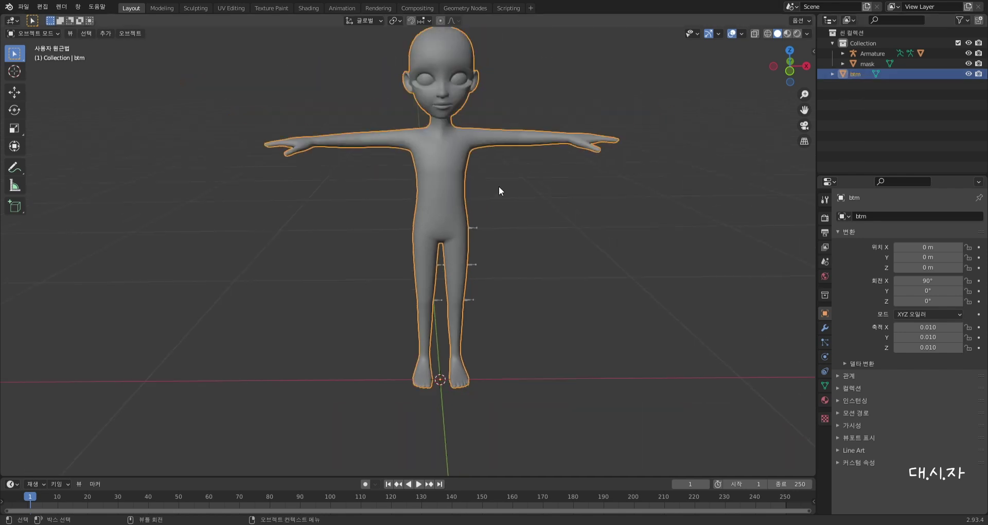
{"action": "left_click", "coordinate": [518, 198]}
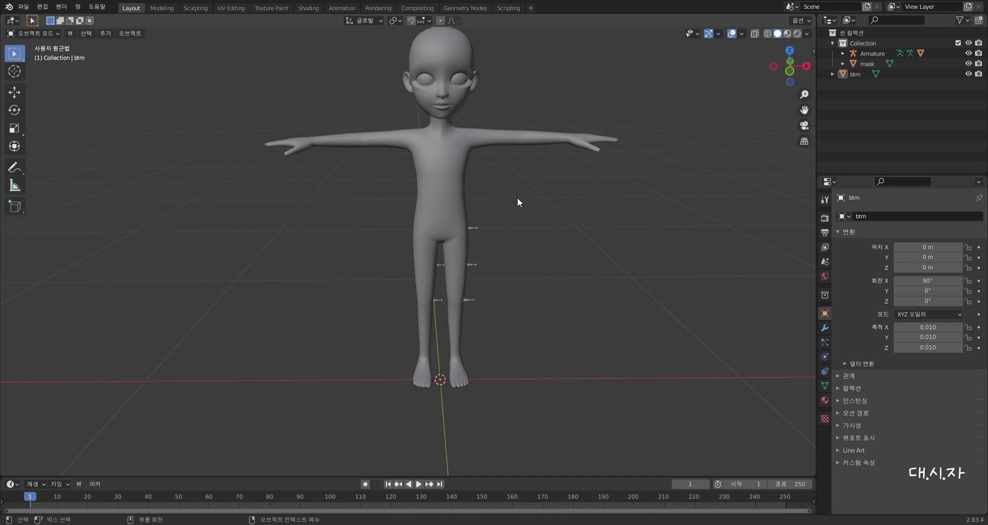
{"action": "left_click", "coordinate": [440, 163]}
{"action": "left_click", "coordinate": [47, 36]}
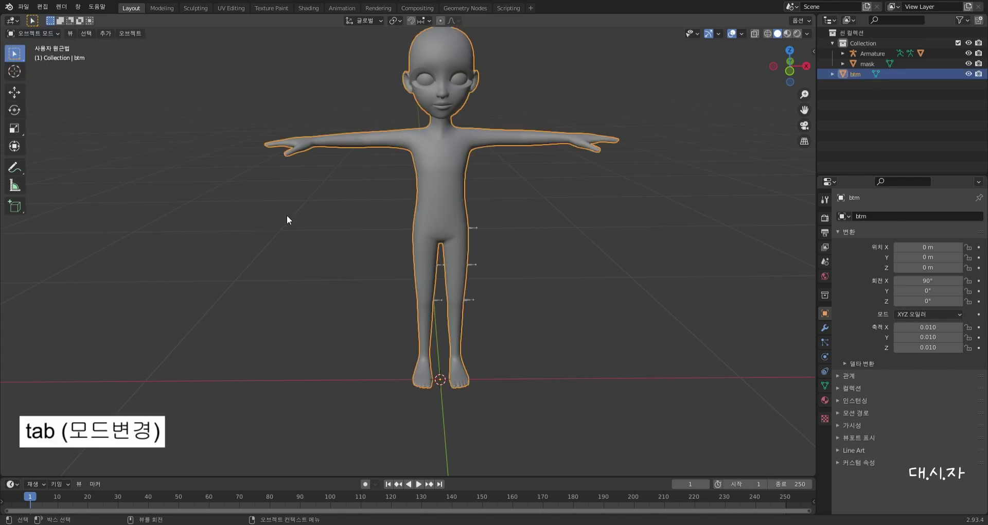
{"action": "key", "text": "Tab"}
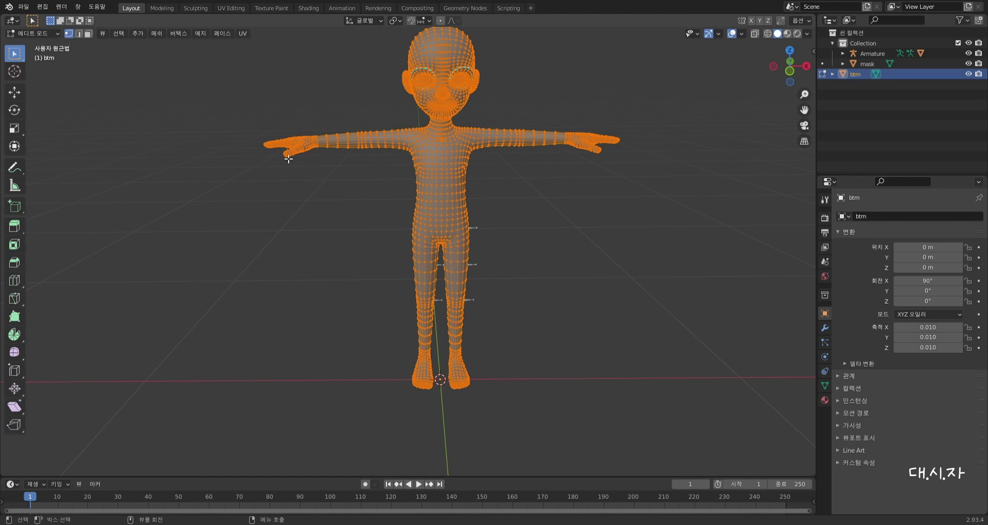
{"action": "left_click", "coordinate": [88, 34]}
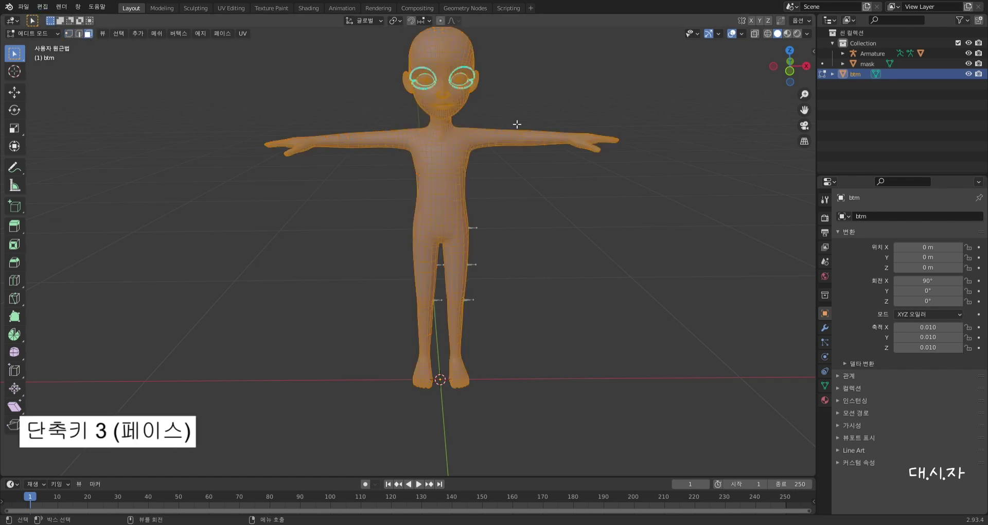
{"action": "scroll", "coordinate": [496, 258], "scroll_direction": "up", "scroll_amount": 4}
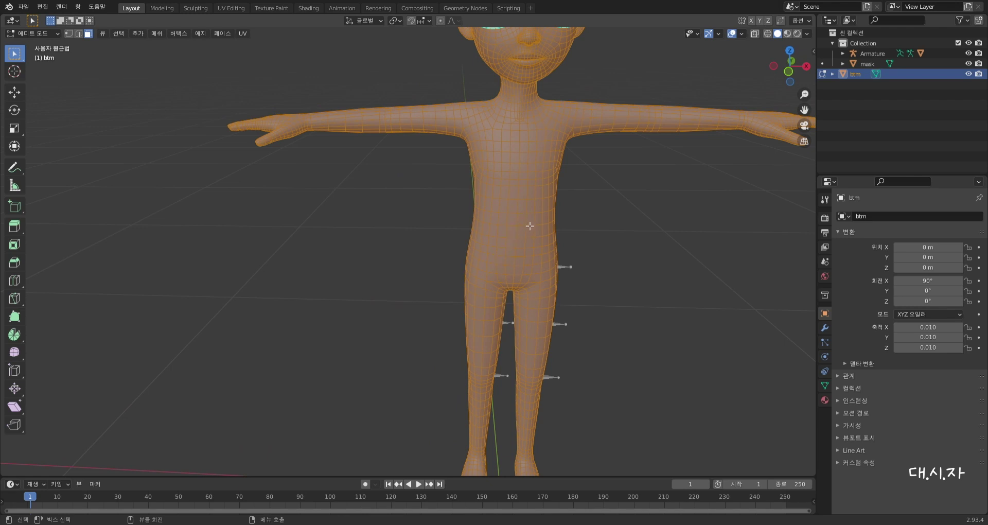
{"action": "middle_click_drag", "start_coordinate": [536, 279], "coordinate": [534, 278]}
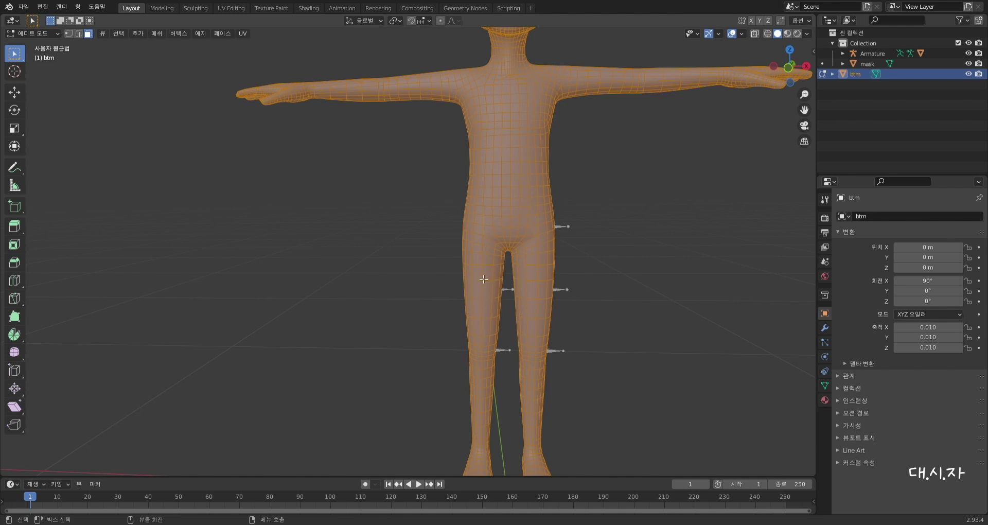
{"action": "key", "text": "alt+a"}
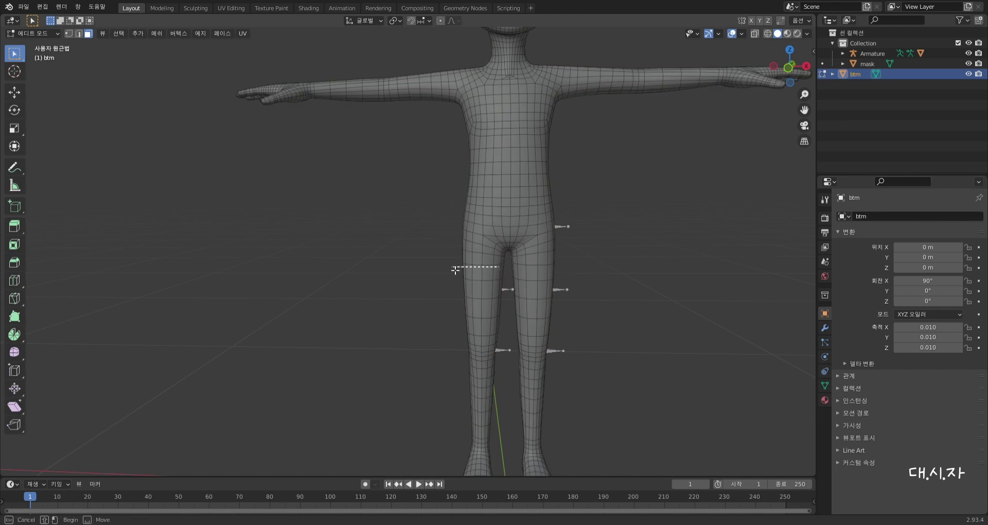
{"action": "left_click", "coordinate": [476, 273], "text": "alt"}
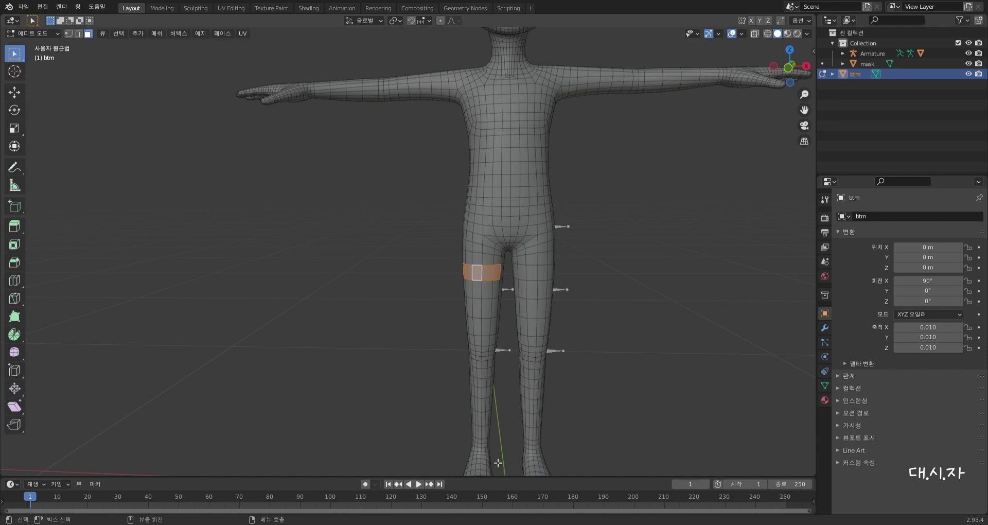
{"action": "left_click", "coordinate": [652, 356]}
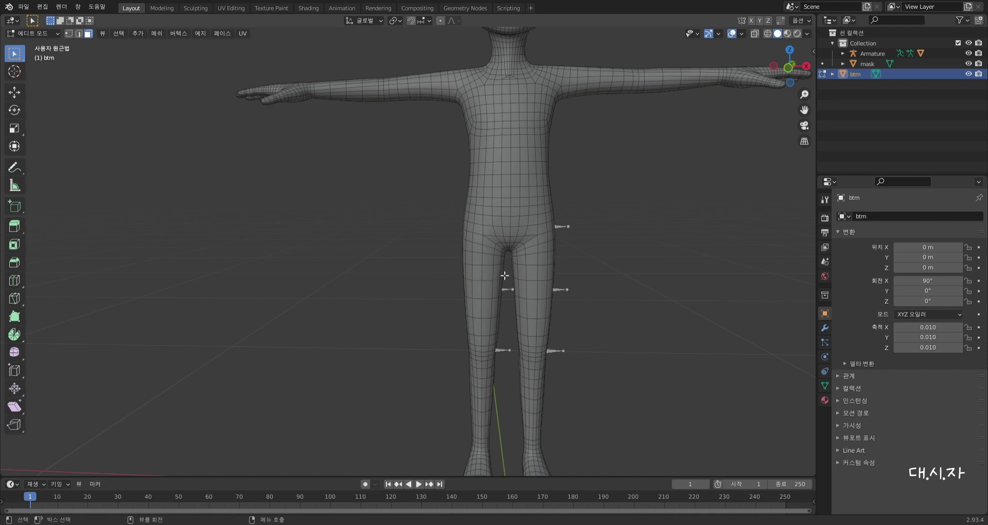
{"action": "left_click", "coordinate": [456, 273], "text": "alt"}
{"action": "left_click", "coordinate": [608, 279]}
{"action": "left_click", "coordinate": [521, 215]}
{"action": "left_click", "coordinate": [546, 225], "text": "alt"}
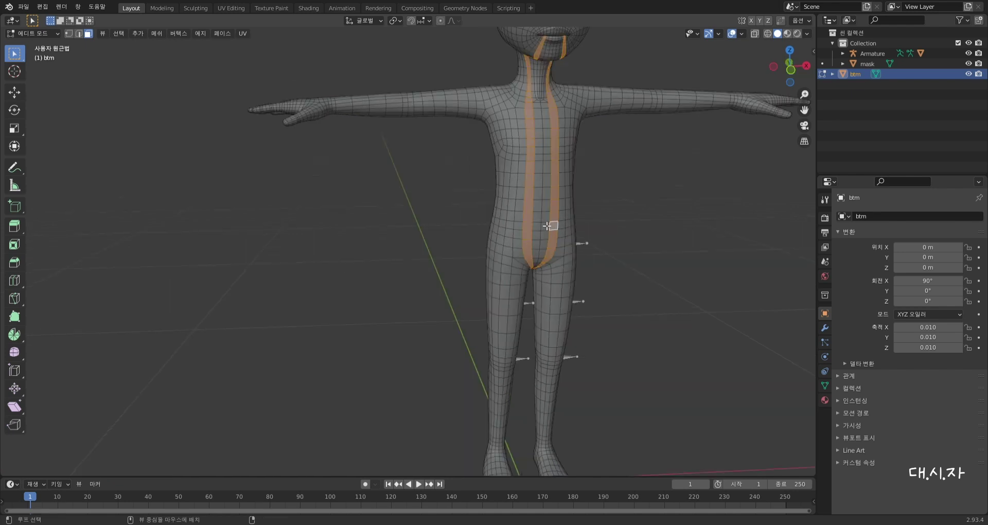
Delete the faces of three face loops on btm: one around the waist and one around each thigh.
{"action": "left_click", "coordinate": [546, 222], "text": "alt"}
{"action": "middle_click_drag", "start_coordinate": [609, 274], "coordinate": [554, 249]}
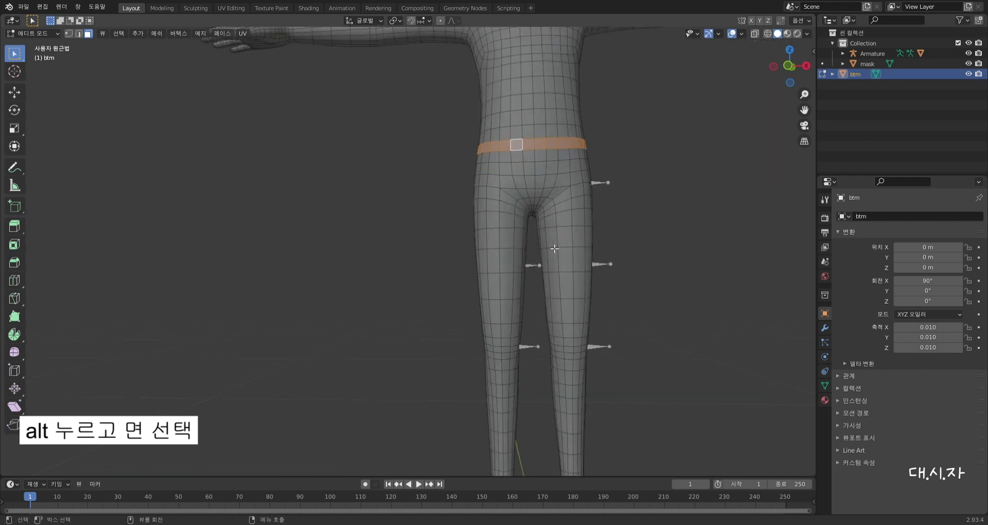
{"action": "scroll", "coordinate": [554, 248], "scroll_direction": "down", "scroll_amount": 2}
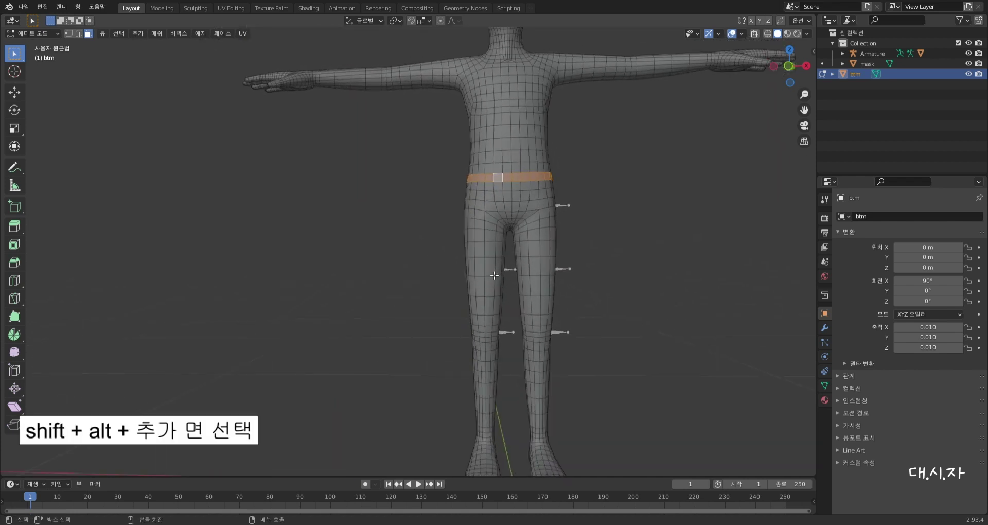
{"action": "left_click", "coordinate": [489, 272], "text": "alt+shift"}
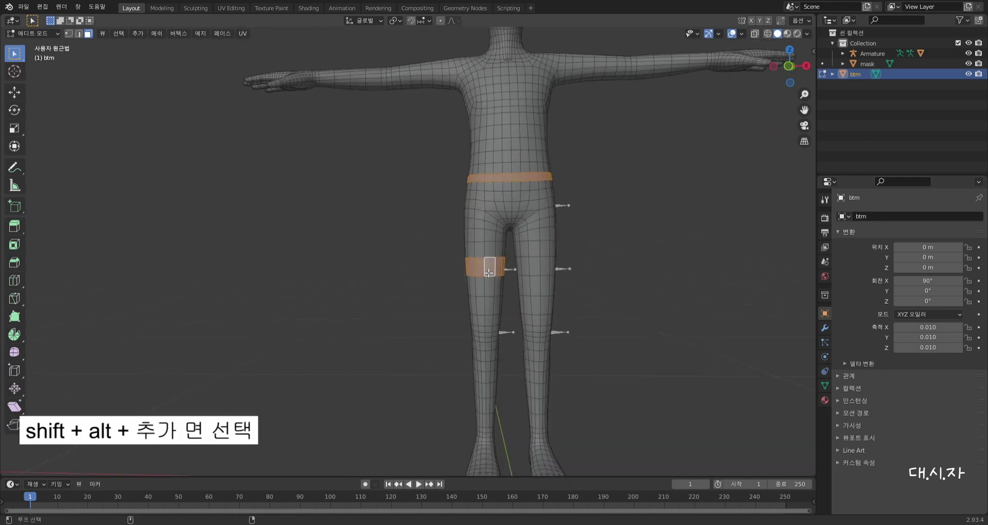
{"action": "left_click", "coordinate": [535, 266], "text": "alt+shift"}
{"action": "middle_click_drag", "start_coordinate": [509, 269], "coordinate": [509, 283]}
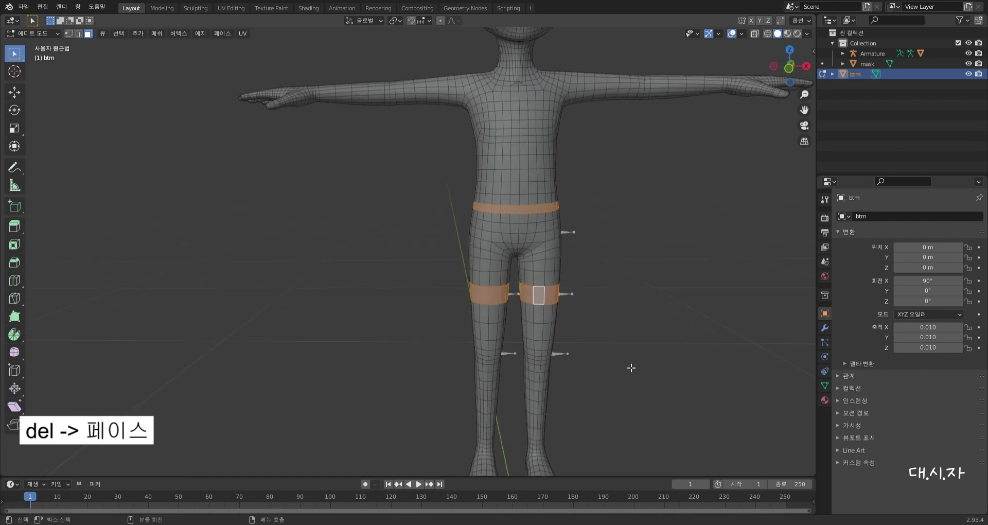
{"action": "key", "text": "Delete"}
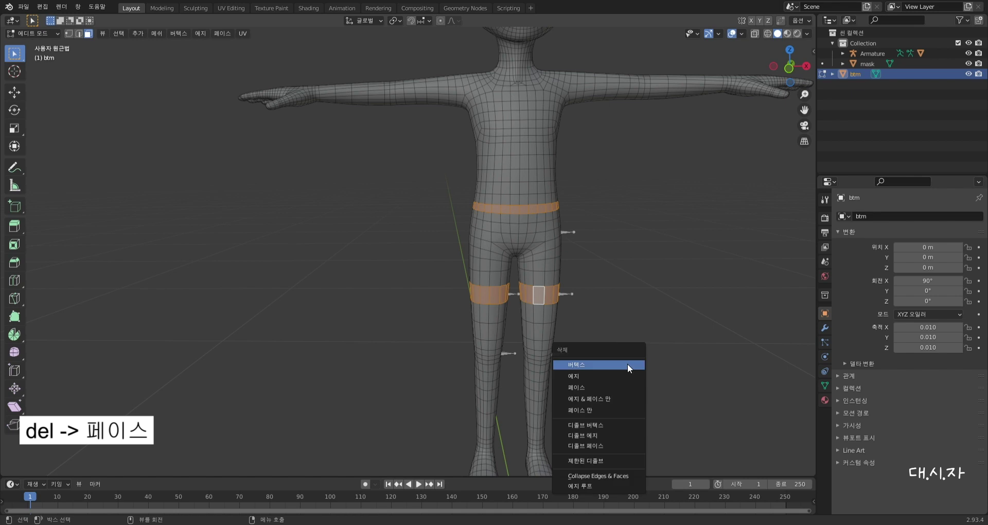
{"action": "left_click", "coordinate": [606, 387]}
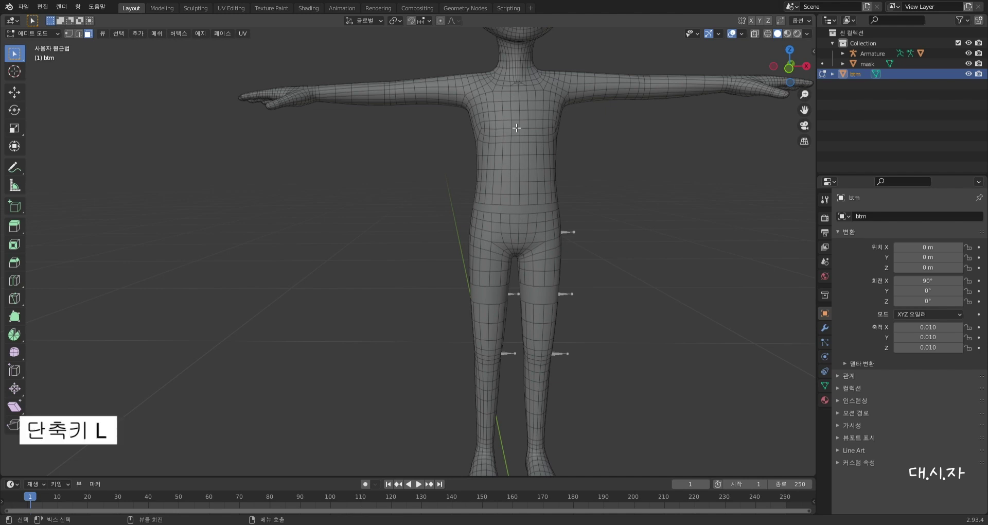
Select the linked upper body, head, eye parts and both lower legs of btm and delete their faces, keeping the hip section.
{"action": "key", "text": "l"}
{"action": "scroll", "coordinate": [520, 129], "scroll_direction": "down", "scroll_amount": 6}
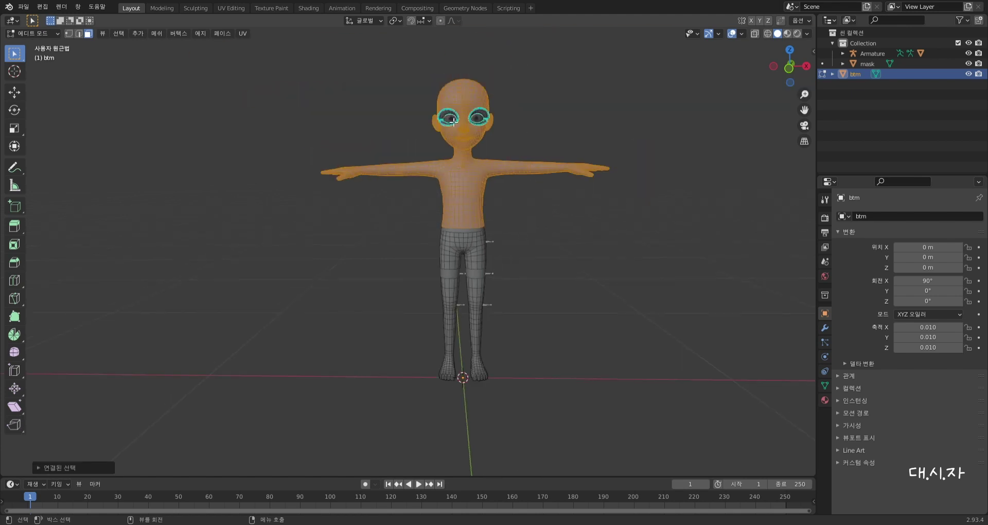
{"action": "key", "text": "l"}
{"action": "key", "text": "l"}
{"action": "key", "text": "l"}
{"action": "key", "text": "l"}
{"action": "key", "text": "l"}
{"action": "key", "text": "l"}
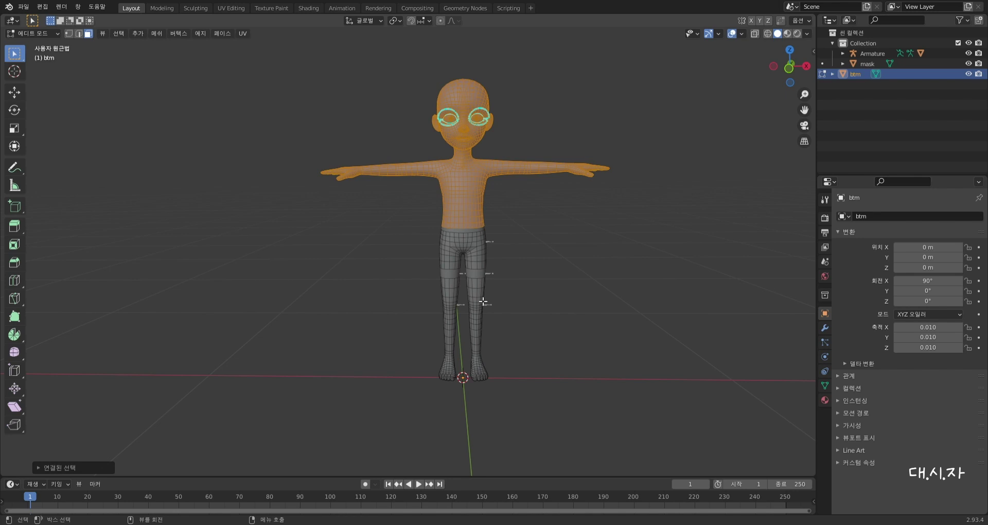
{"action": "key", "text": "l"}
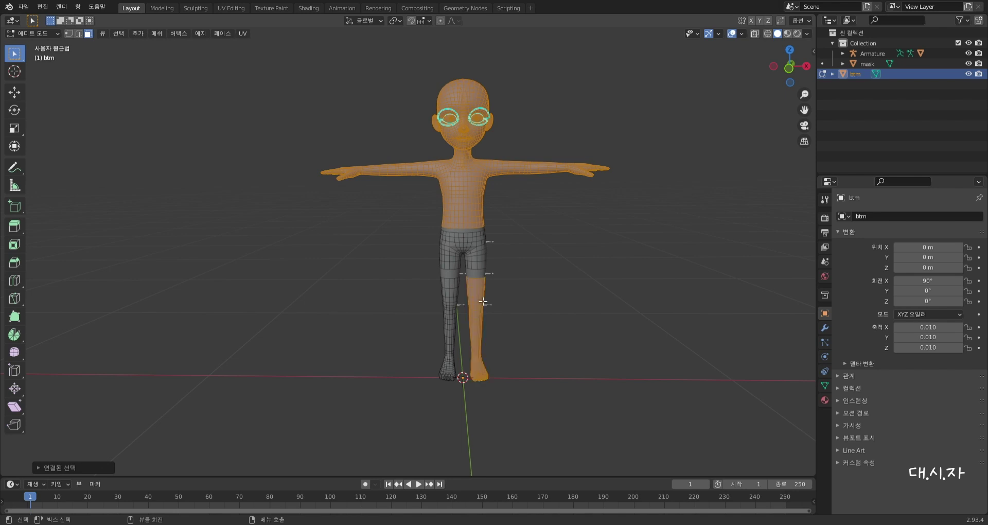
{"action": "key", "text": "l"}
{"action": "middle_click_drag", "start_coordinate": [520, 302], "coordinate": [511, 324]}
{"action": "key", "text": "Delete"}
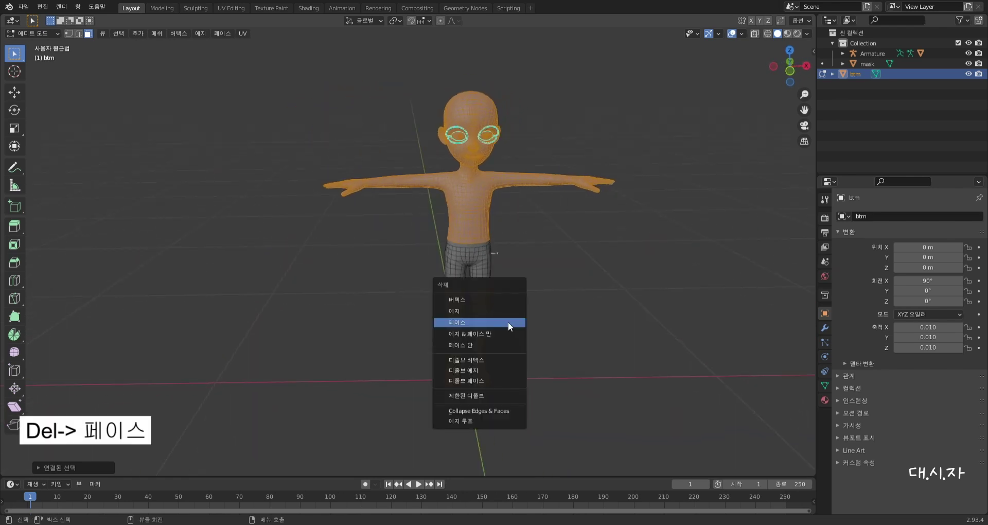
{"action": "left_click", "coordinate": [507, 320]}
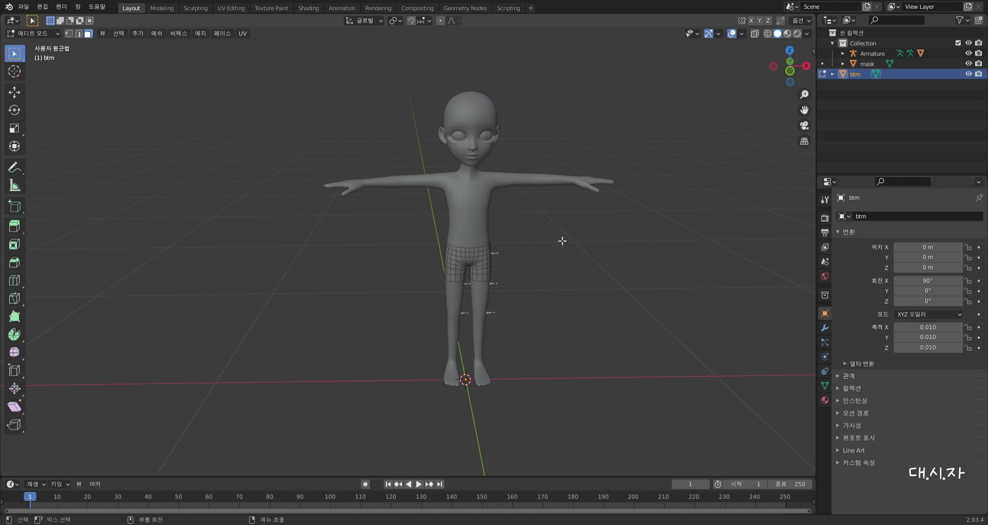
Hide the original mask body object so only the remaining btm geometry and bones are shown.
{"action": "scroll", "coordinate": [545, 251], "scroll_direction": "up", "scroll_amount": 1}
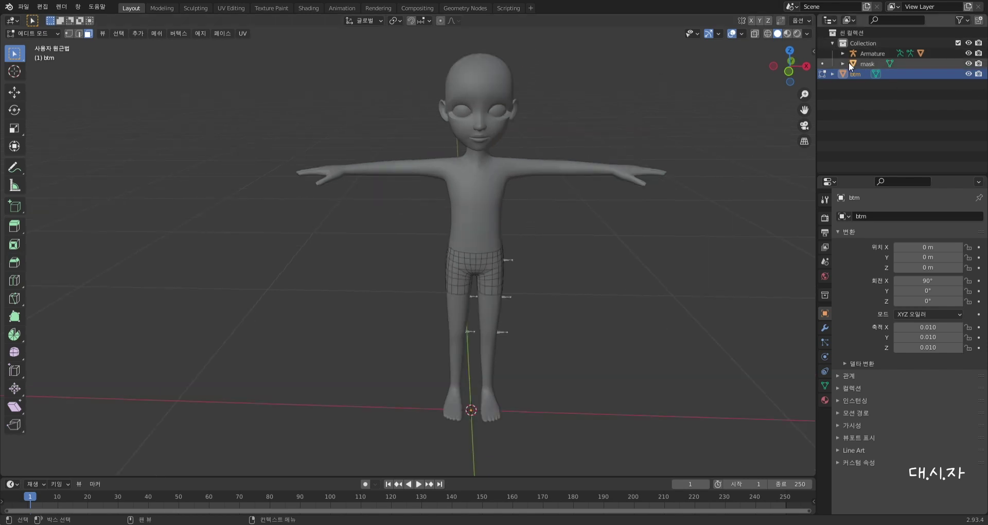
{"action": "left_click", "coordinate": [968, 63]}
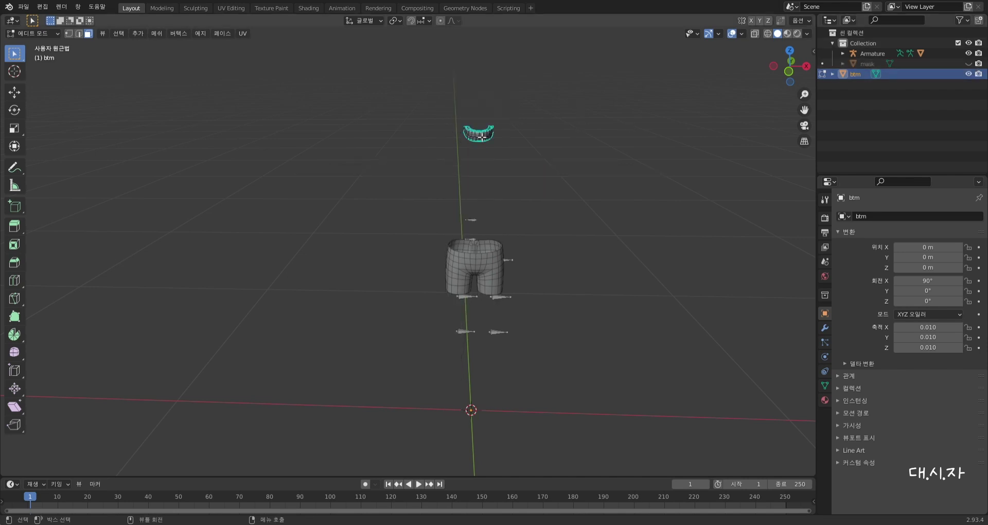
Select the linked curved piece left floating at head height in btm and delete its faces.
{"action": "key", "text": "l"}
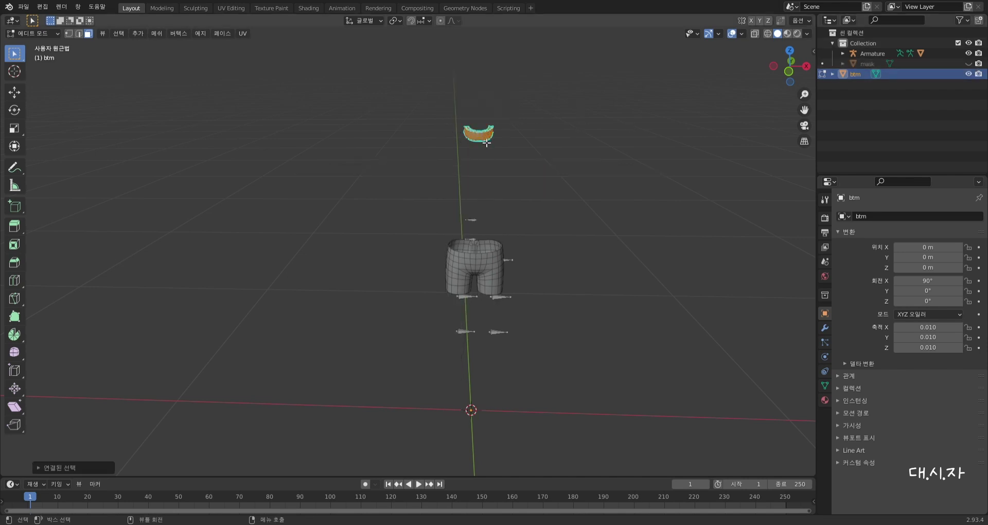
{"action": "middle_click_drag", "start_coordinate": [481, 138], "coordinate": [419, 205]}
{"action": "key", "text": "x"}
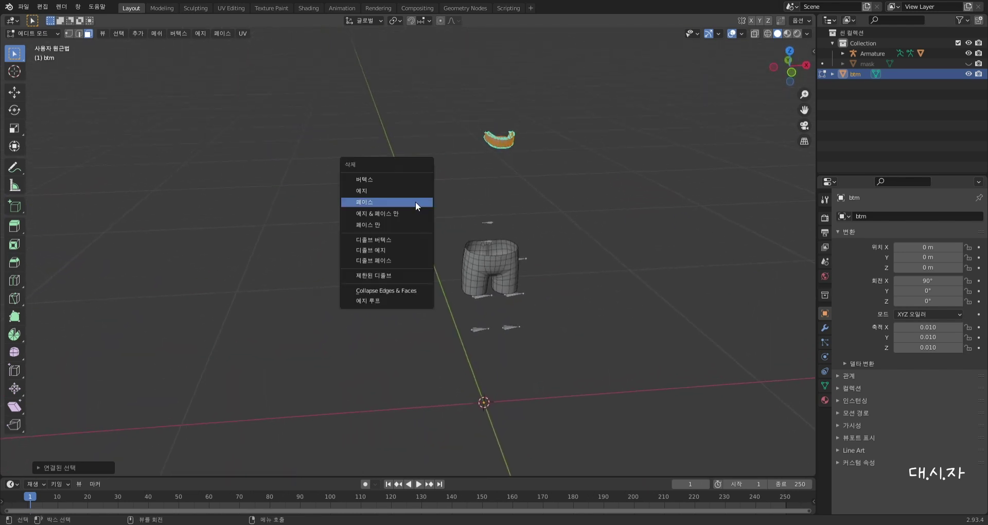
{"action": "left_click", "coordinate": [388, 202]}
{"action": "mouse_move", "coordinate": [545, 267]}
{"action": "middle_mouse_down"}
{"action": "mouse_move", "coordinate": [518, 271]}
{"action": "mouse_move", "coordinate": [528, 262]}
{"action": "middle_mouse_up"}
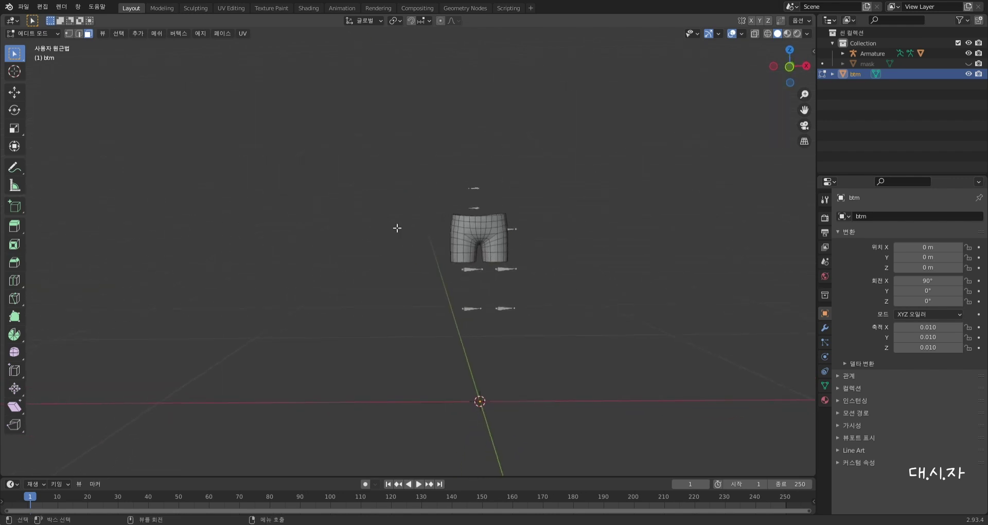
Show the mask body again and scale the whole linked shorts mesh up uniformly by about 1.13, clearing the selection.
{"action": "left_click", "coordinate": [970, 63]}
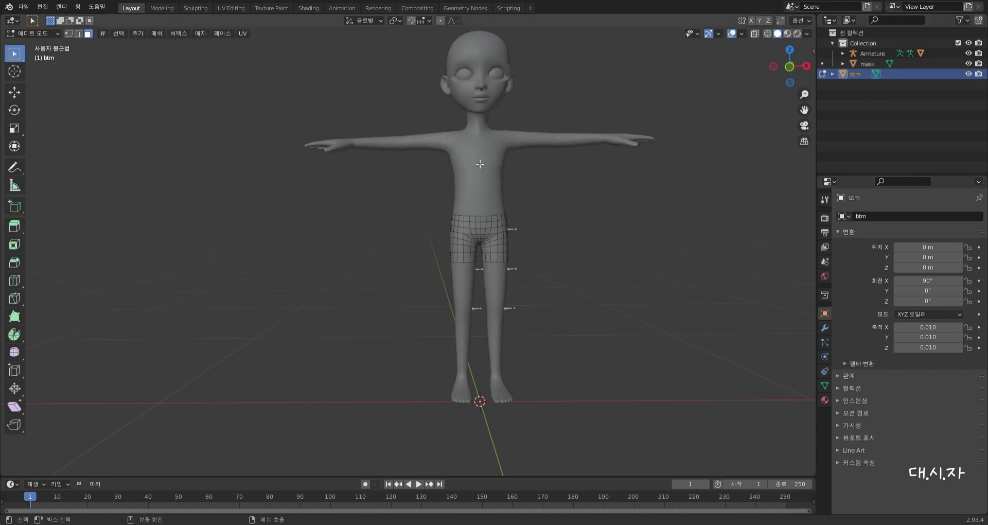
{"action": "scroll", "coordinate": [486, 154], "scroll_direction": "up", "scroll_amount": 3}
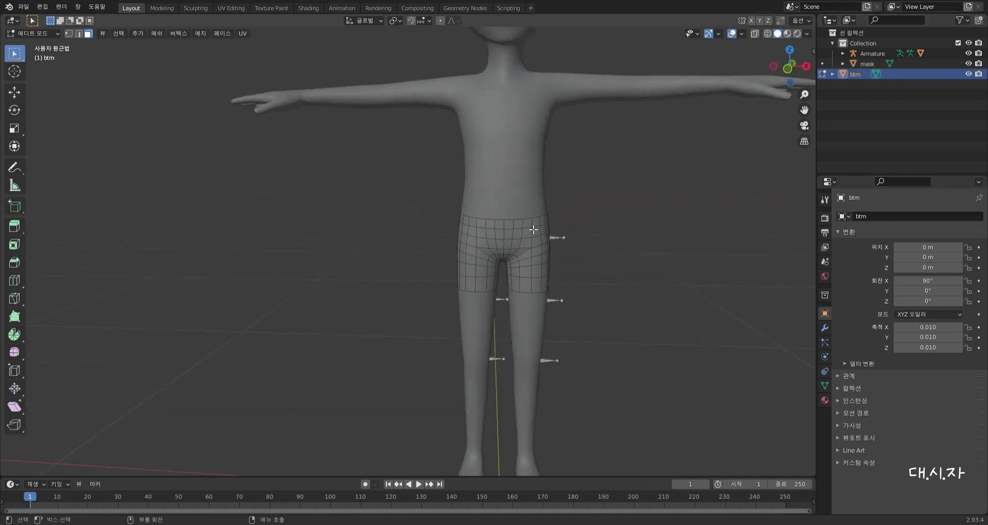
{"action": "middle_click_drag", "start_coordinate": [552, 286], "coordinate": [485, 213]}
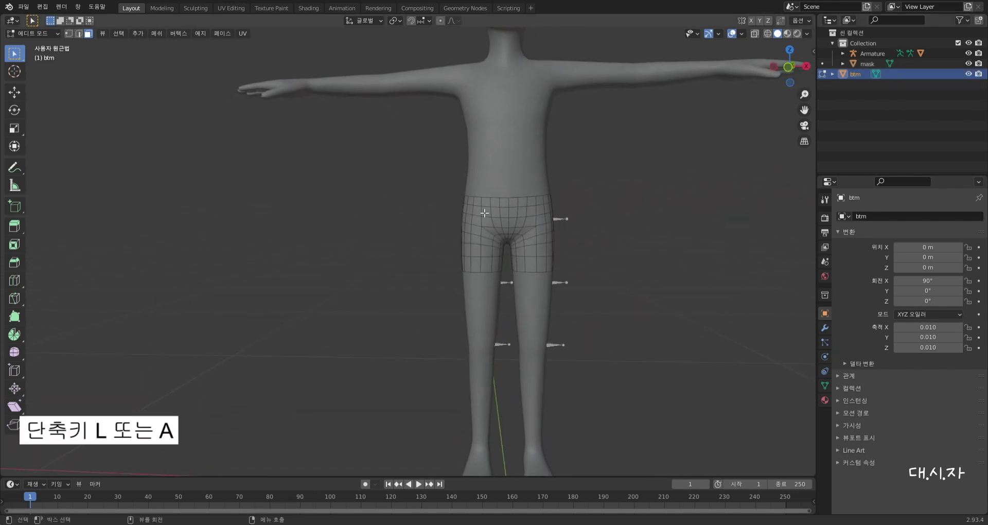
{"action": "key", "text": "l"}
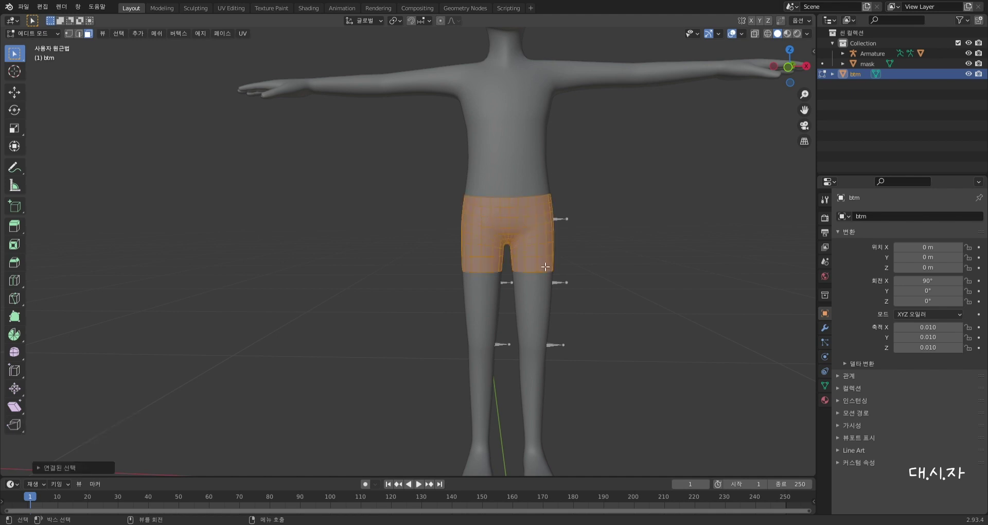
{"action": "key", "text": "s"}
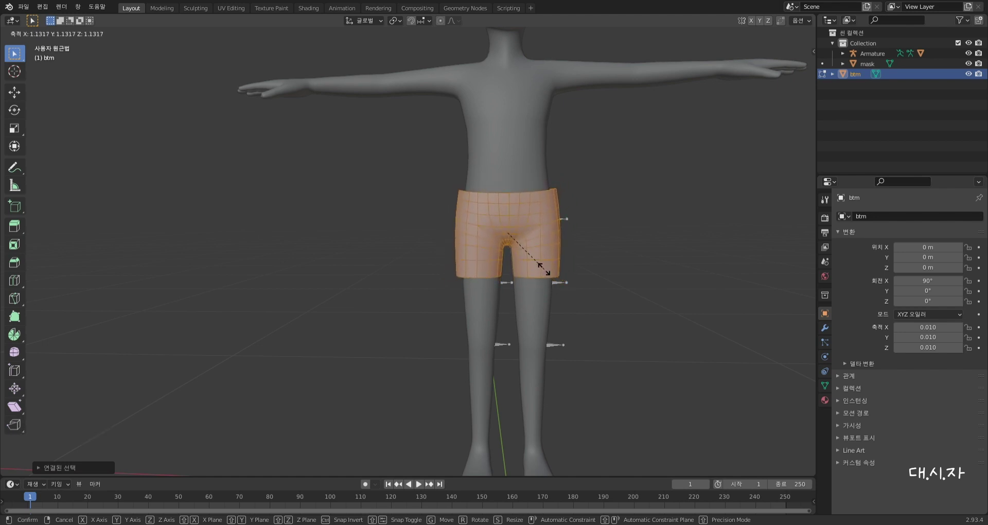
{"action": "left_click", "coordinate": [548, 272]}
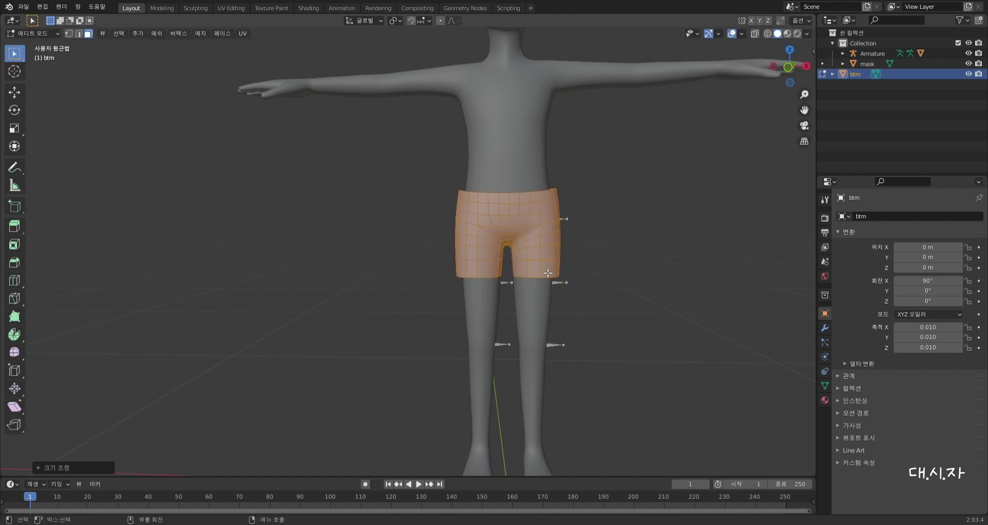
{"action": "left_click", "coordinate": [628, 261]}
Switch to edge selection and select the open hem edge loops of both short legs.
{"action": "middle_click_drag", "start_coordinate": [628, 261], "coordinate": [567, 236], "text": "shift"}
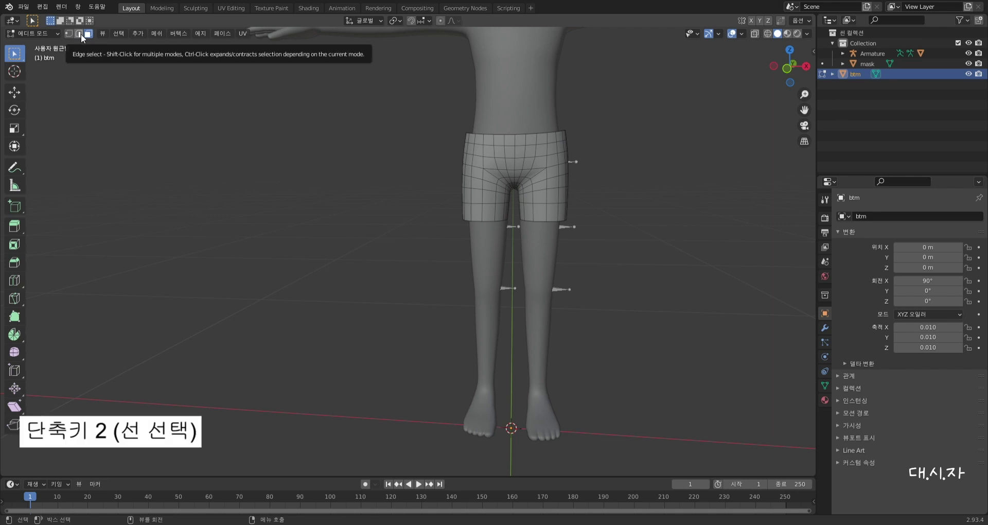
{"action": "key", "text": "2"}
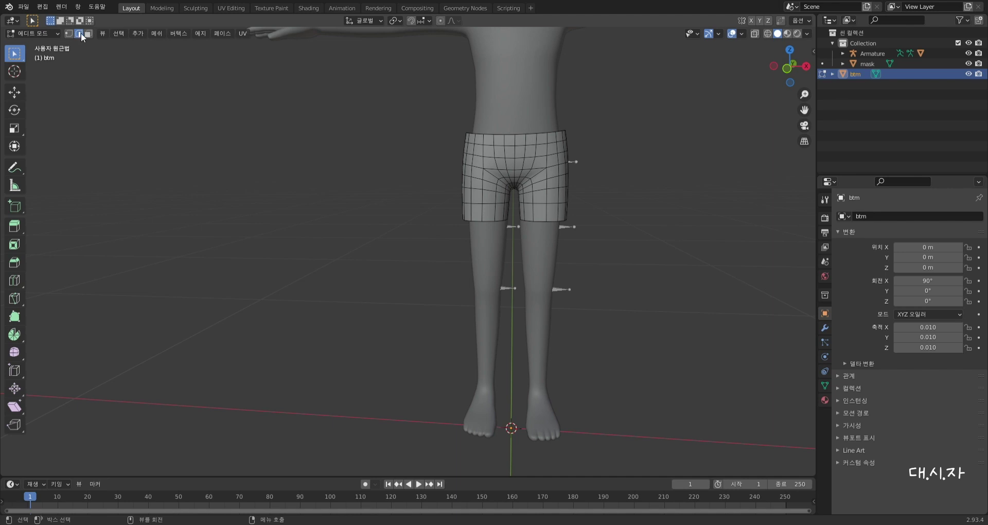
{"action": "left_click", "coordinate": [493, 226], "text": "alt"}
{"action": "middle_click_drag", "start_coordinate": [493, 226], "coordinate": [545, 226]}
{"action": "middle_click_drag", "start_coordinate": [510, 264], "coordinate": [536, 227]}
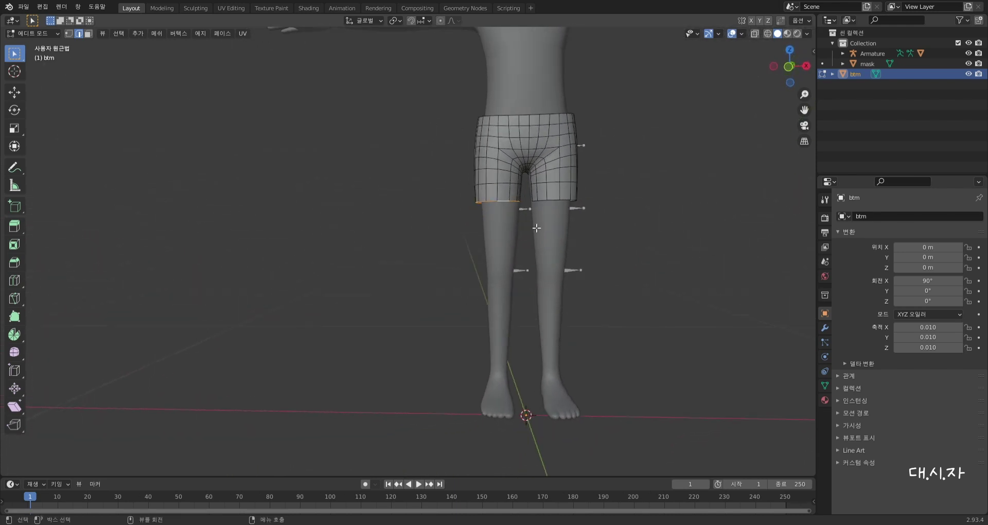
{"action": "left_click", "coordinate": [559, 202], "text": "alt+shift"}
{"action": "middle_click_drag", "start_coordinate": [559, 203], "coordinate": [510, 256]}
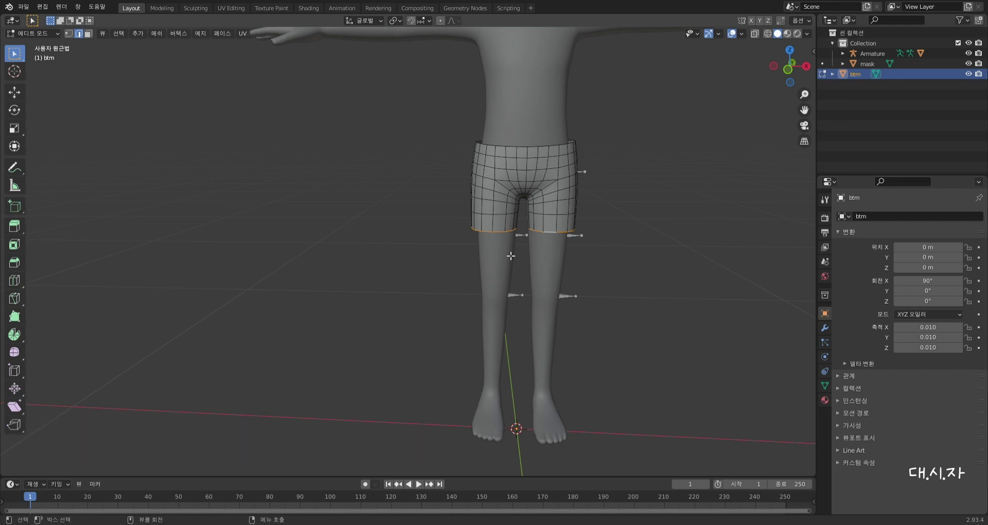
In the front view, extrude both hem loops about 0.32 m down along Z to just above the ankles.
{"action": "key", "text": "grave"}
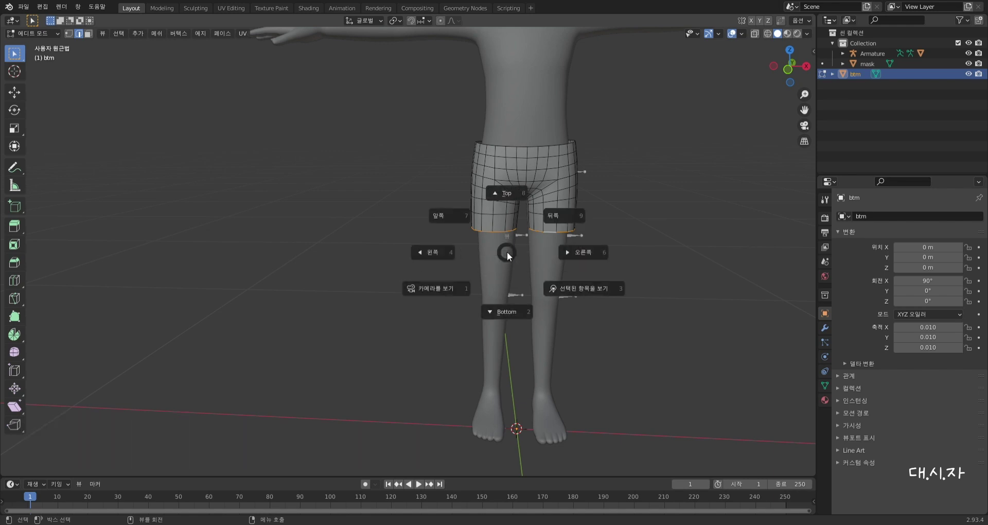
{"action": "left_click", "coordinate": [447, 217]}
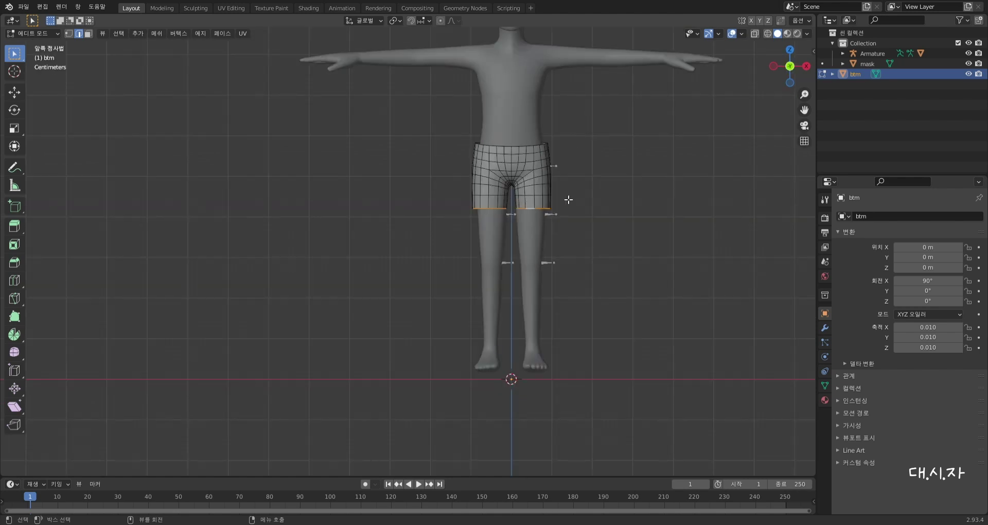
{"action": "scroll", "coordinate": [564, 196], "scroll_direction": "up", "scroll_amount": 2}
{"action": "middle_click_drag", "start_coordinate": [609, 197], "coordinate": [530, 209], "text": "shift"}
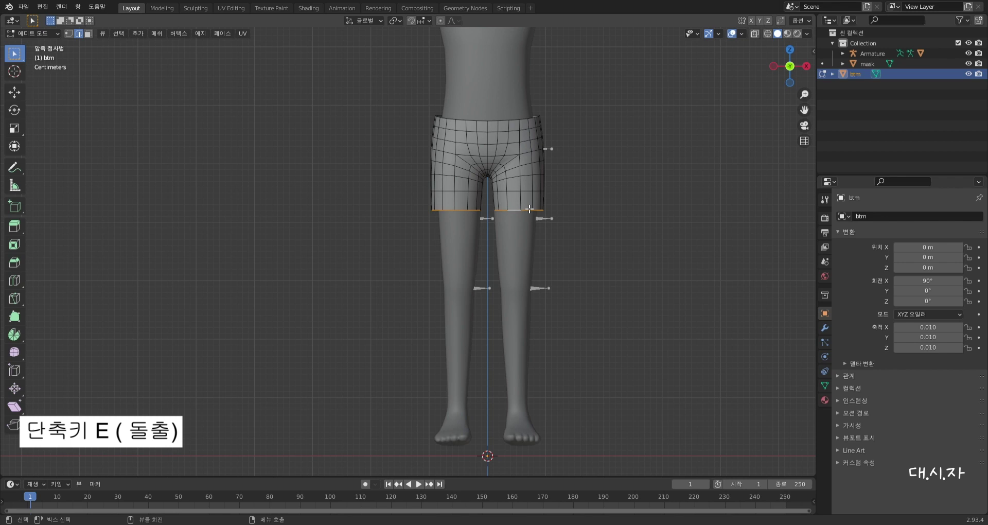
{"action": "key", "text": "e"}
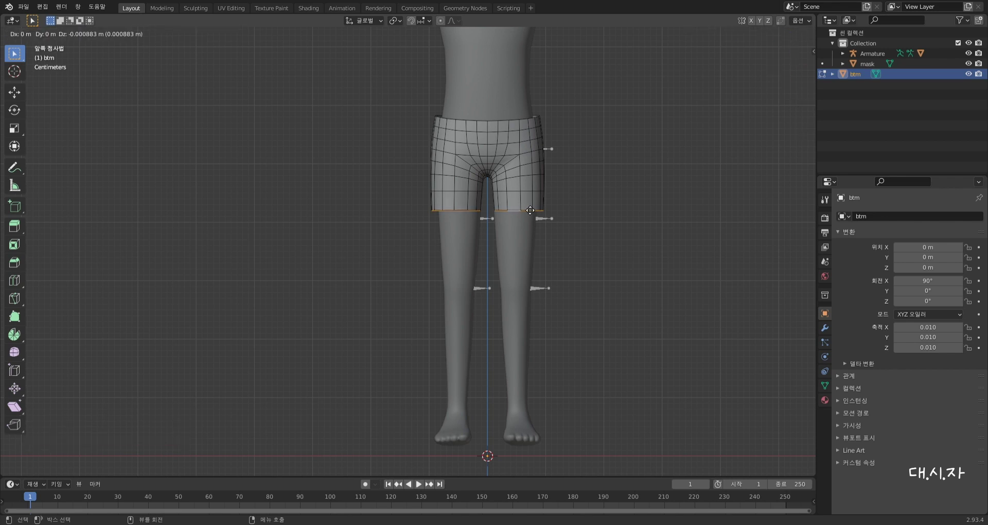
{"action": "key", "text": "z"}
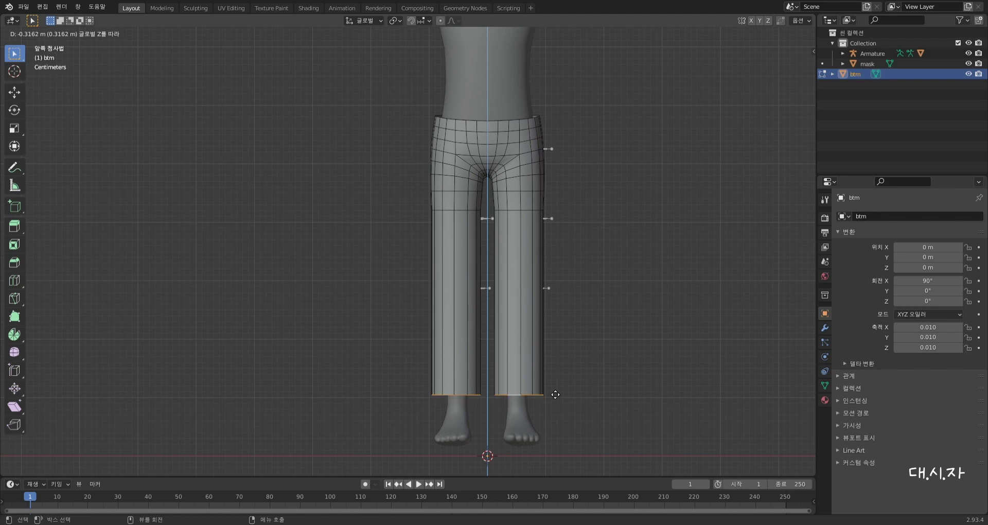
{"action": "left_click", "coordinate": [555, 394]}
Turn on X-ray display and switch btm to Object Mode.
{"action": "middle_click_drag", "start_coordinate": [569, 379], "coordinate": [119, 386]}
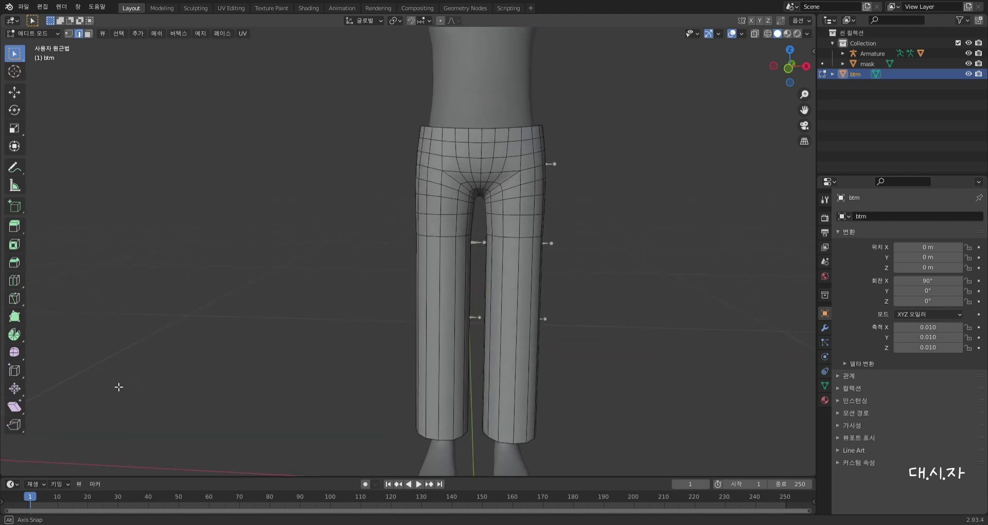
{"action": "middle_click_drag", "start_coordinate": [789, 95], "coordinate": [465, 236]}
{"action": "scroll", "coordinate": [466, 237], "scroll_direction": "down", "scroll_amount": 4}
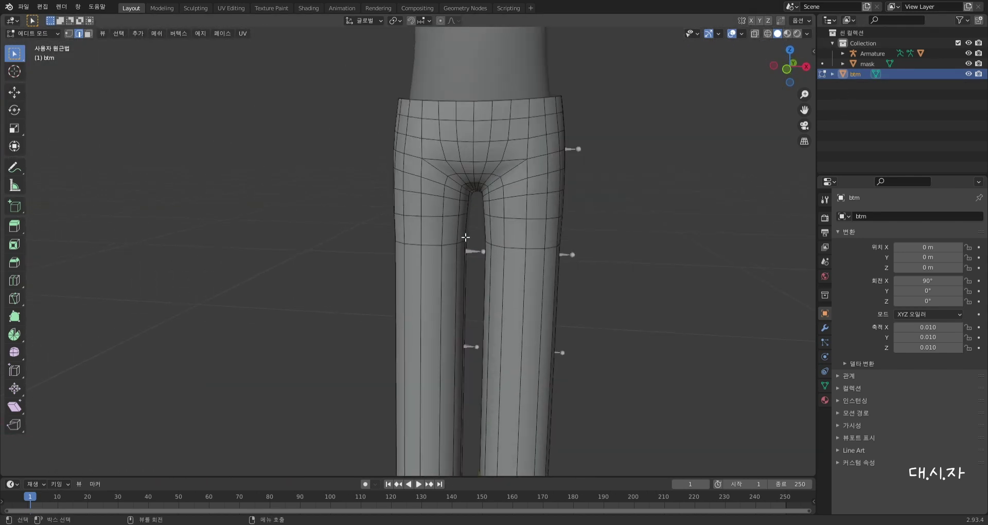
{"action": "scroll", "coordinate": [473, 233], "scroll_direction": "down", "scroll_amount": 3}
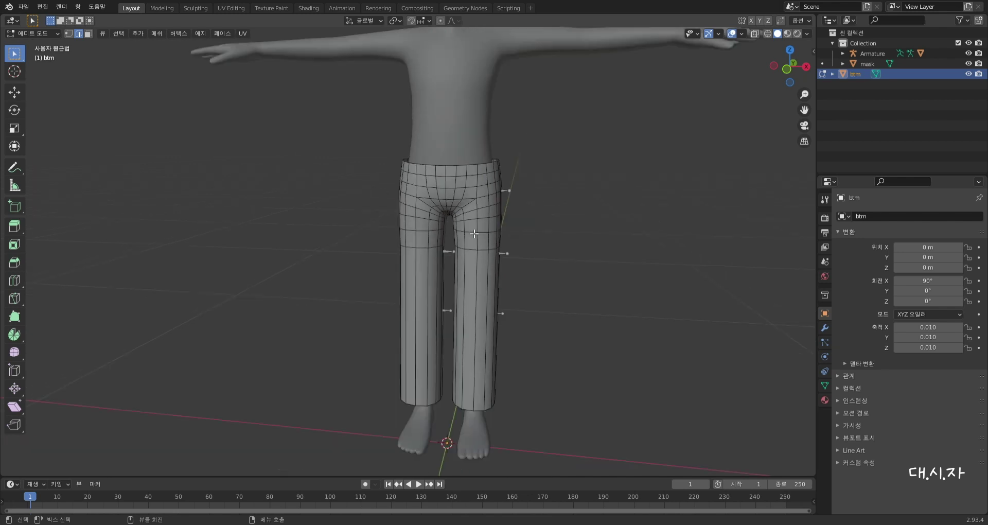
{"action": "middle_click_drag", "start_coordinate": [514, 272], "coordinate": [524, 273]}
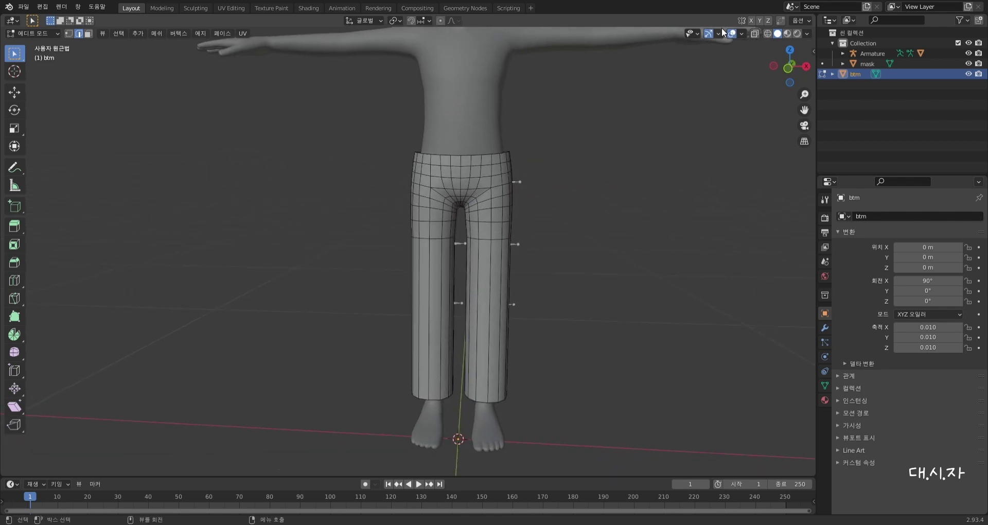
{"action": "left_click", "coordinate": [754, 34]}
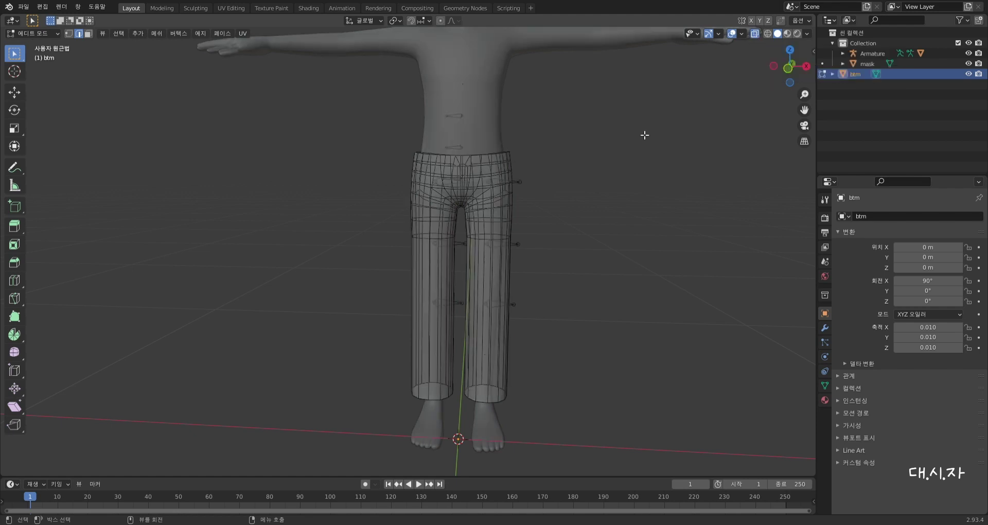
{"action": "left_click", "coordinate": [31, 33]}
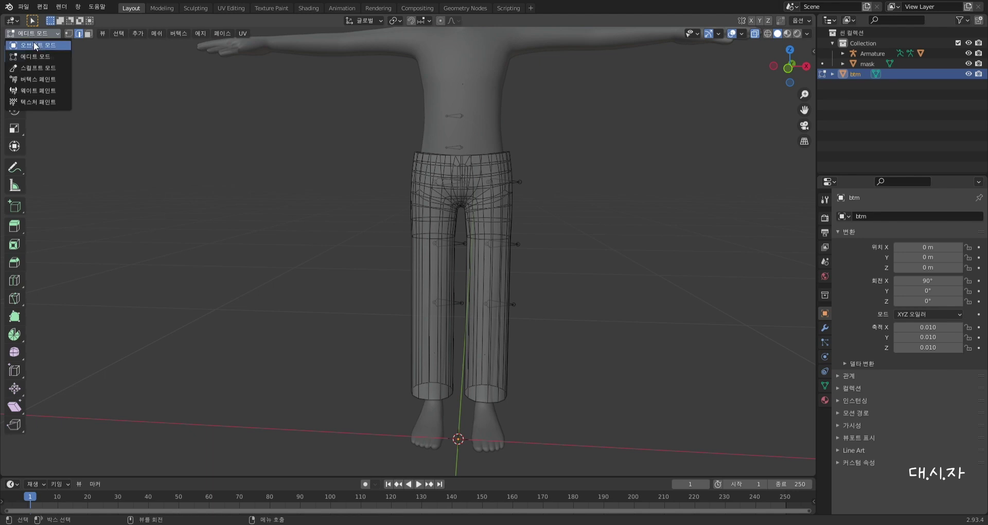
{"action": "left_click", "coordinate": [33, 44]}
Move the trousers object btm down along Z by about 0.0066 m, closer to the crotch of the body.
{"action": "scroll", "coordinate": [360, 181], "scroll_direction": "up", "scroll_amount": 2}
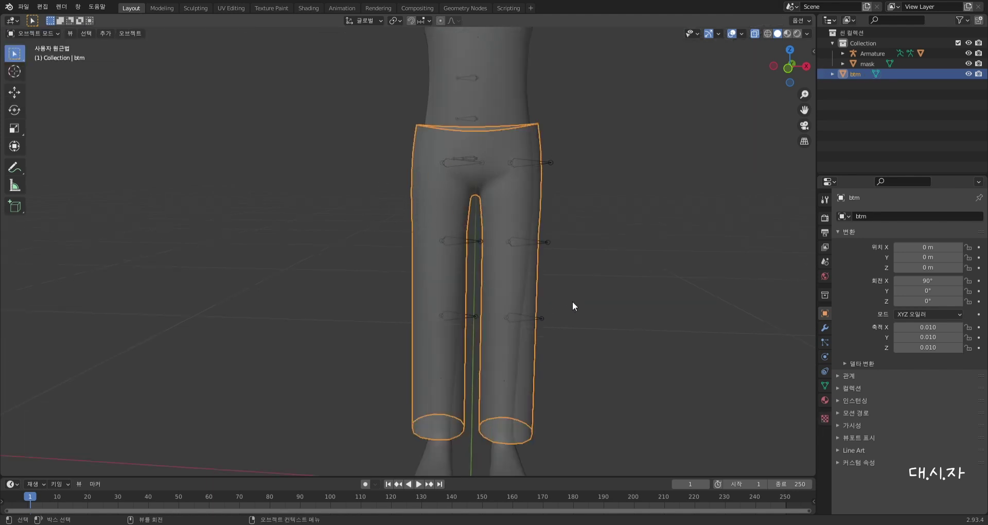
{"action": "middle_click_drag", "start_coordinate": [564, 180], "coordinate": [566, 184]}
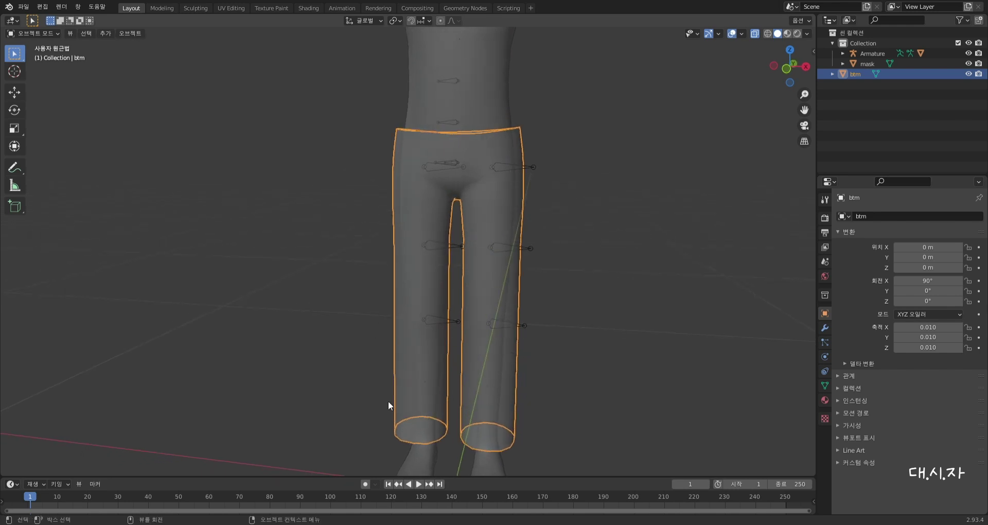
{"action": "middle_click_drag", "start_coordinate": [593, 313], "coordinate": [571, 308]}
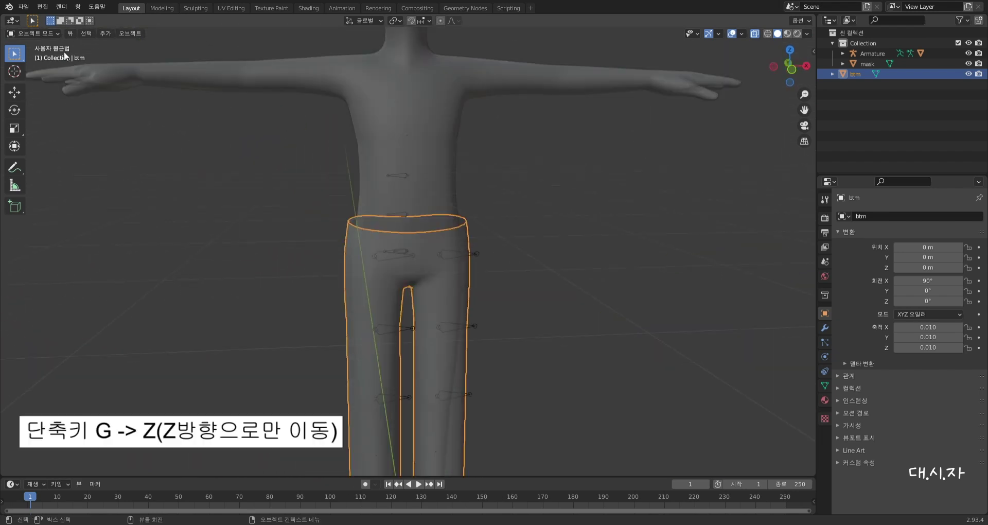
{"action": "scroll", "coordinate": [443, 285], "scroll_direction": "up", "scroll_amount": 1}
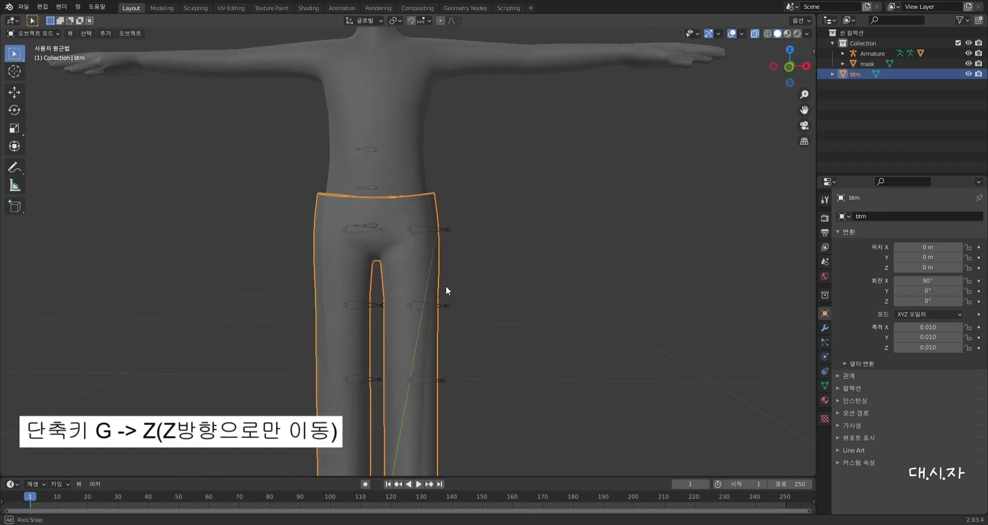
{"action": "scroll", "coordinate": [452, 291], "scroll_direction": "up", "scroll_amount": 3}
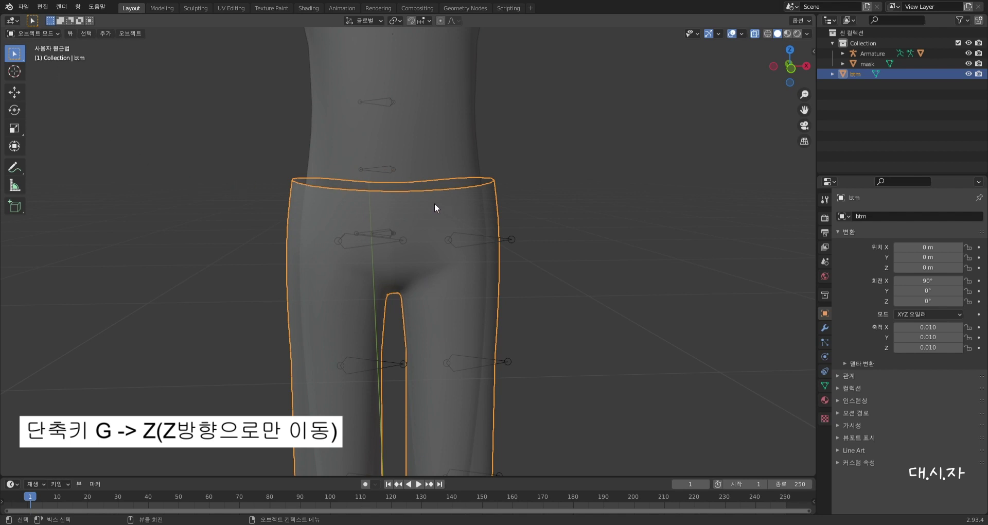
{"action": "key", "text": "g"}
{"action": "key", "text": "z"}
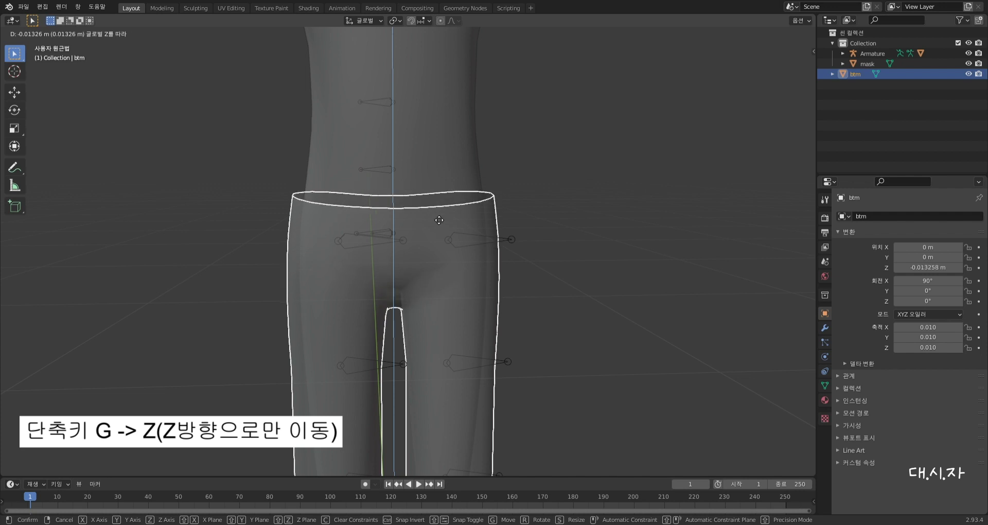
{"action": "left_click", "coordinate": [438, 214]}
{"action": "middle_click_drag", "start_coordinate": [433, 208], "coordinate": [518, 298]}
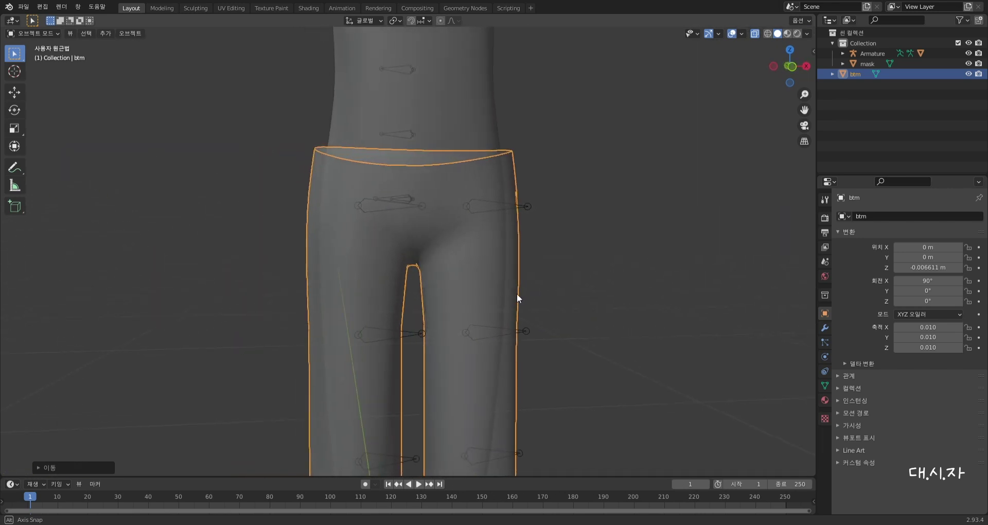
{"action": "scroll", "coordinate": [396, 240], "scroll_direction": "down", "scroll_amount": 6}
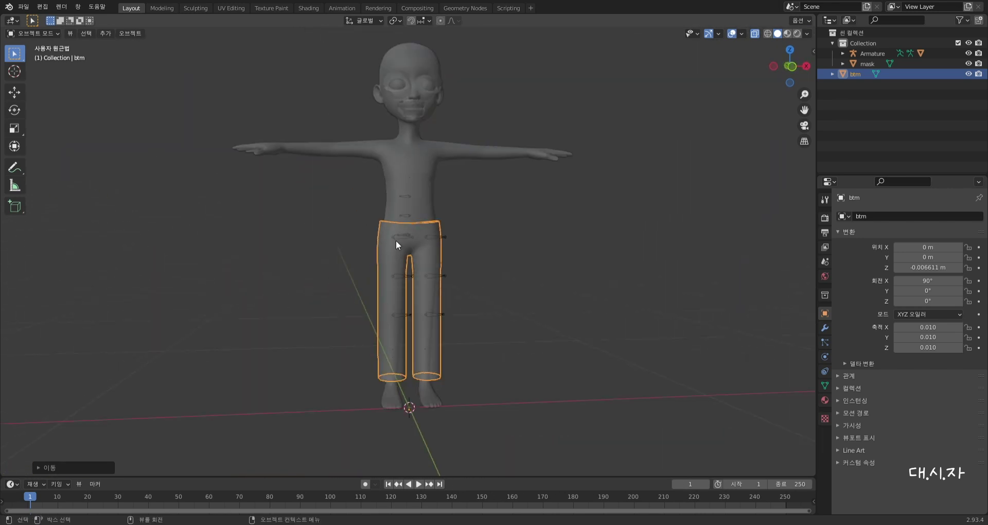
Return btm to Edit Mode, turn off X-ray display and activate edge selection.
{"action": "left_click", "coordinate": [45, 33]}
{"action": "left_click", "coordinate": [35, 53]}
{"action": "scroll", "coordinate": [464, 231], "scroll_direction": "up", "scroll_amount": 7}
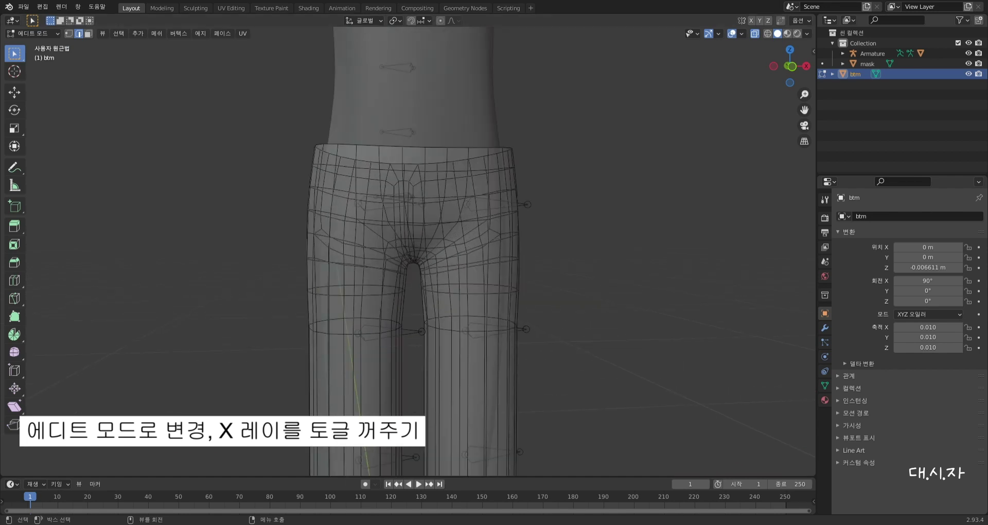
{"action": "left_click", "coordinate": [754, 34]}
{"action": "middle_click_drag", "start_coordinate": [555, 188], "coordinate": [466, 267]}
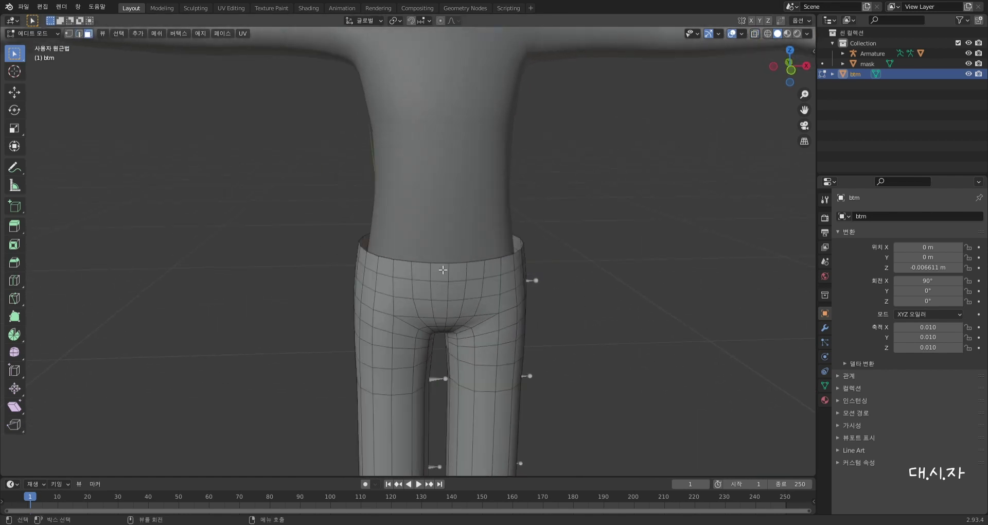
{"action": "left_click", "coordinate": [78, 35]}
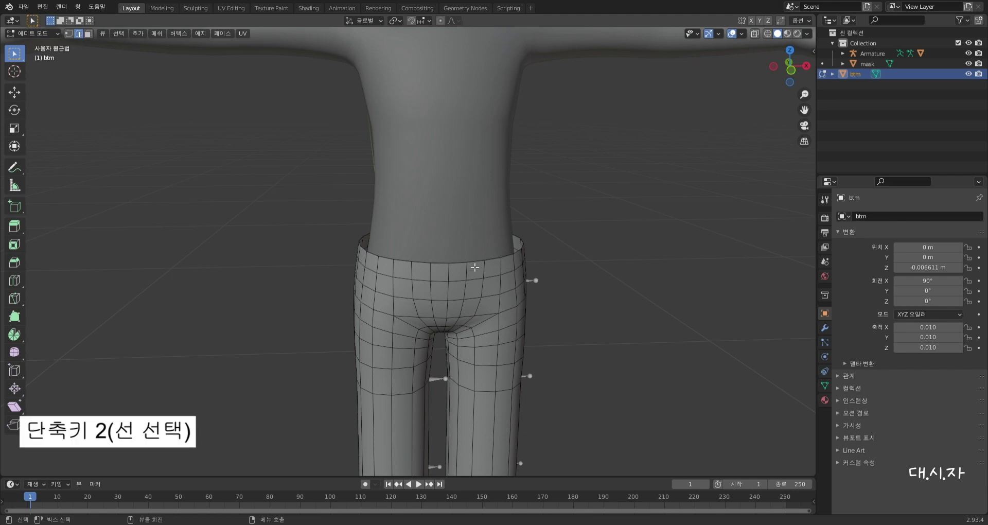
Select the open waist edge loop and extrude it up along Z by about 0.02 m to form a waistband.
{"action": "left_click", "coordinate": [444, 267], "text": "alt"}
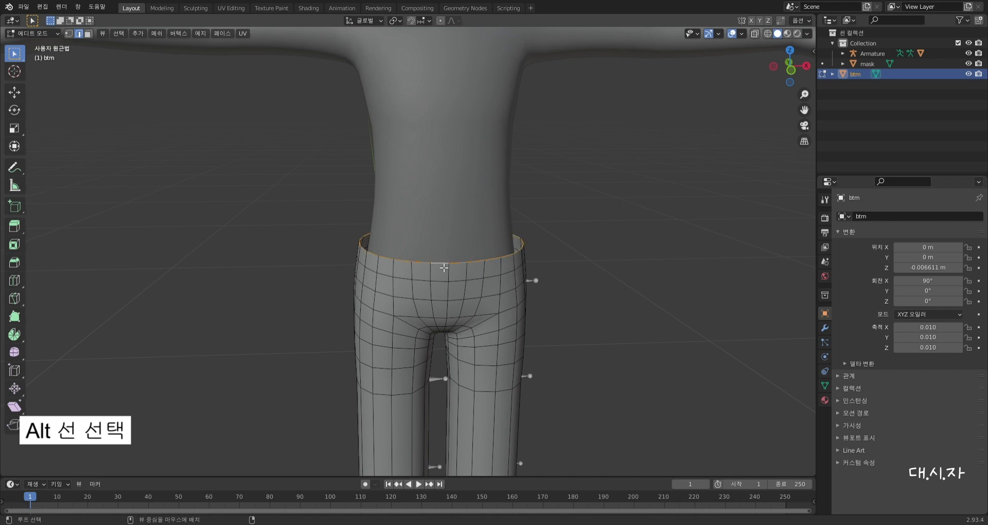
{"action": "mouse_move", "coordinate": [539, 302]}
{"action": "middle_mouse_down"}
{"action": "mouse_move", "coordinate": [547, 316]}
{"action": "mouse_move", "coordinate": [372, 327]}
{"action": "mouse_move", "coordinate": [315, 318]}
{"action": "mouse_move", "coordinate": [404, 298]}
{"action": "mouse_move", "coordinate": [504, 329]}
{"action": "mouse_move", "coordinate": [559, 320]}
{"action": "mouse_move", "coordinate": [539, 306]}
{"action": "middle_mouse_up"}
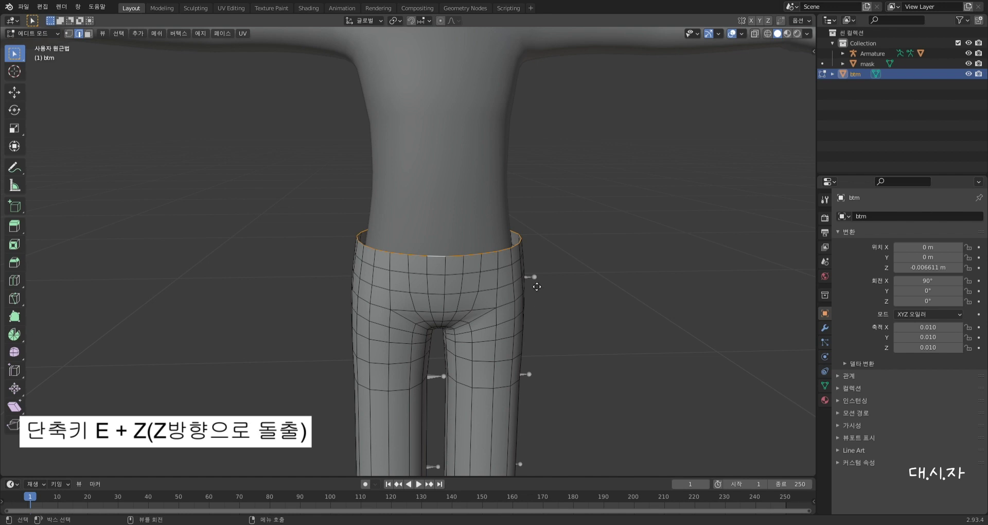
{"action": "key", "text": "e"}
{"action": "key", "text": "z"}
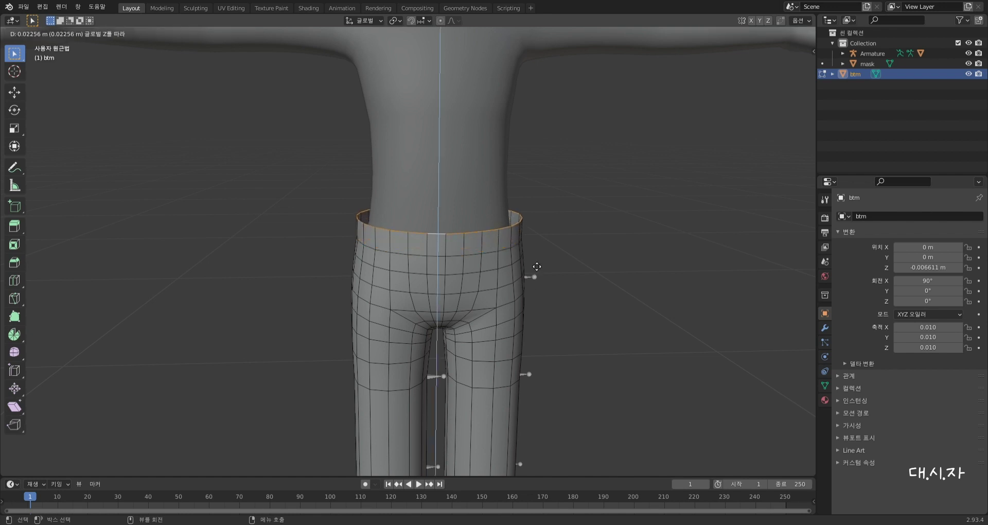
{"action": "left_click", "coordinate": [537, 269]}
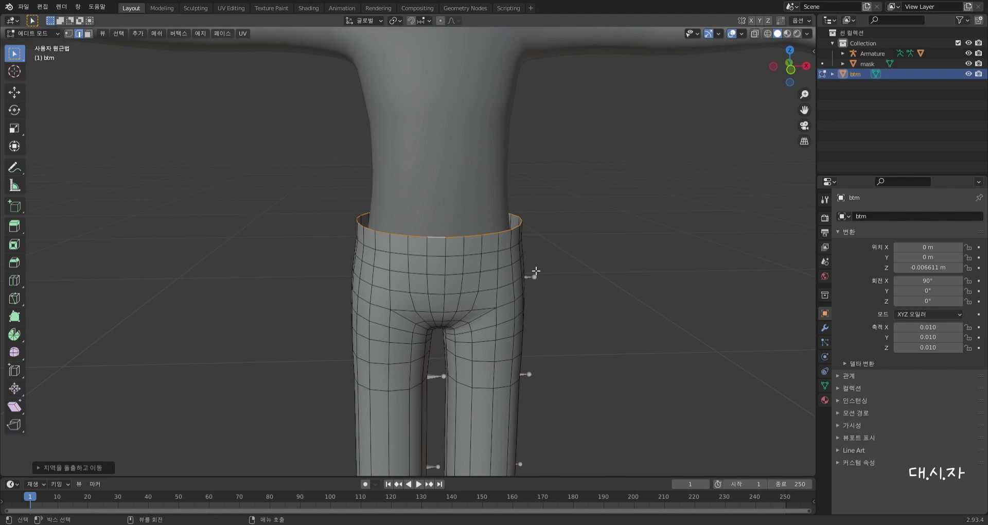
{"action": "left_click", "coordinate": [536, 271]}
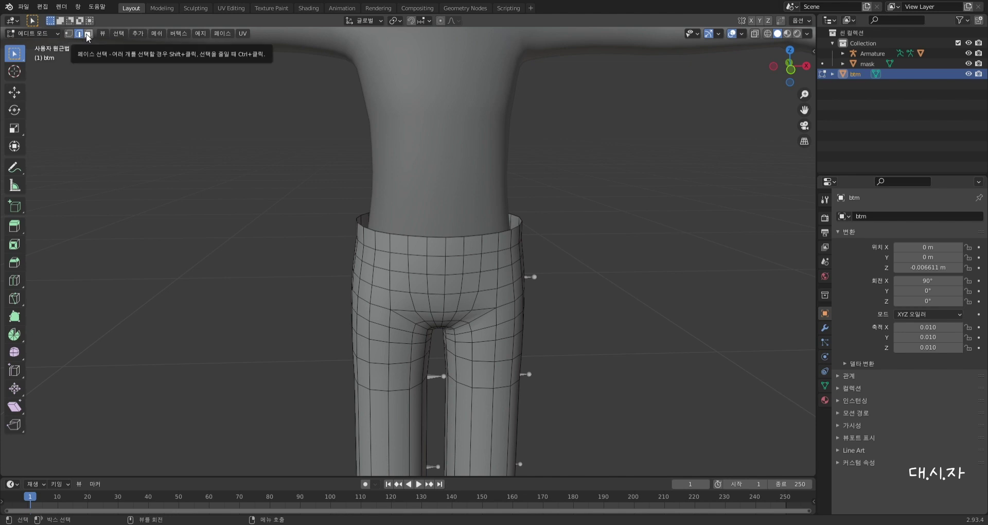
Activate face selection, select the waistband face loop and scale it in to about 0.9.
{"action": "key", "text": "3"}
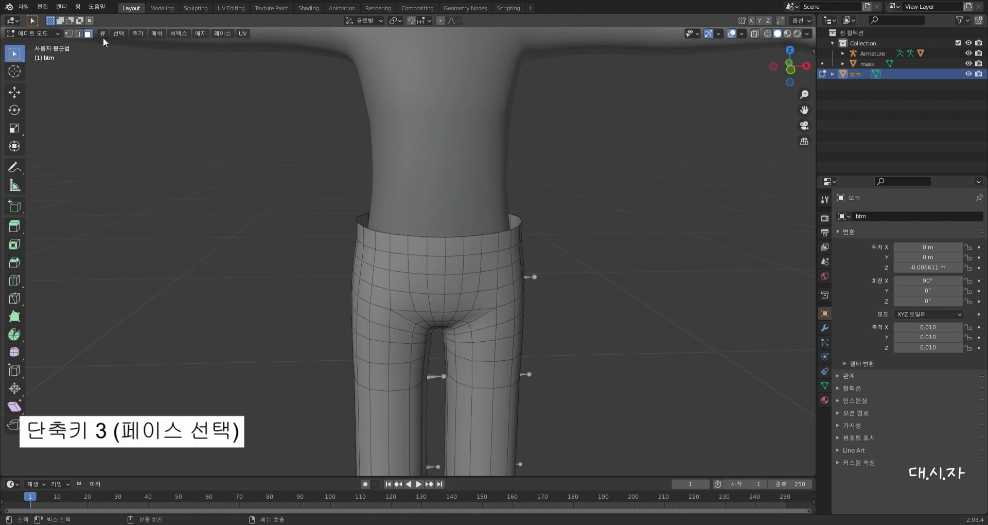
{"action": "left_click", "coordinate": [441, 249], "text": "alt"}
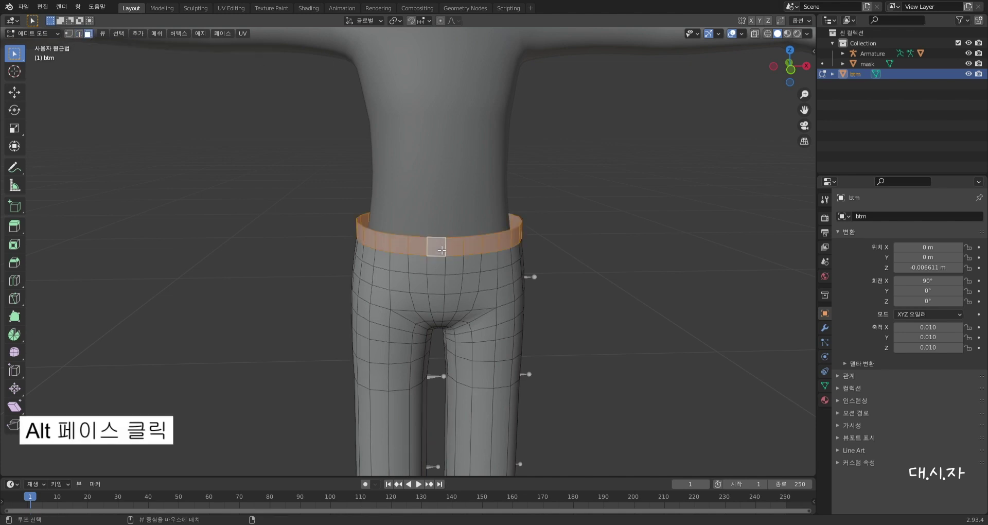
{"action": "middle_click_drag", "start_coordinate": [442, 250], "coordinate": [239, 337]}
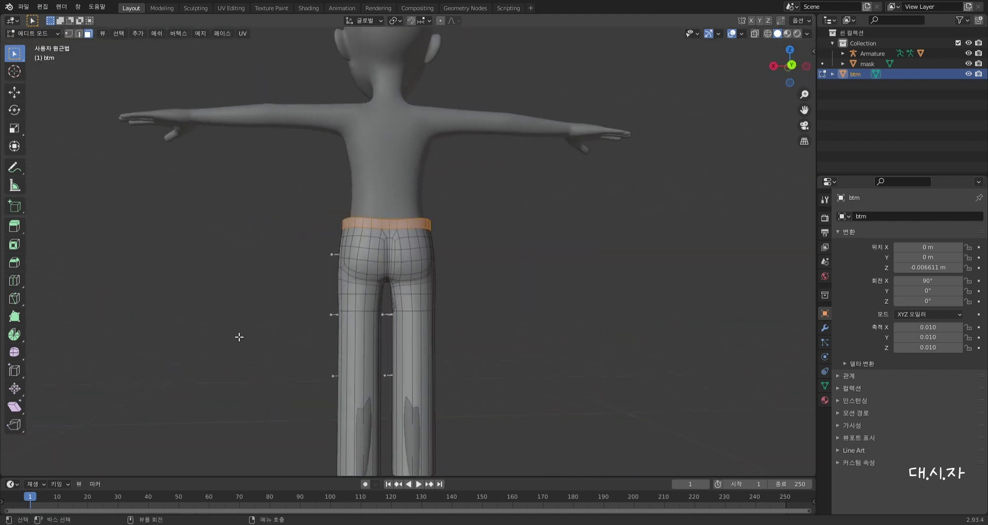
{"action": "middle_click_drag", "start_coordinate": [295, 323], "coordinate": [507, 346]}
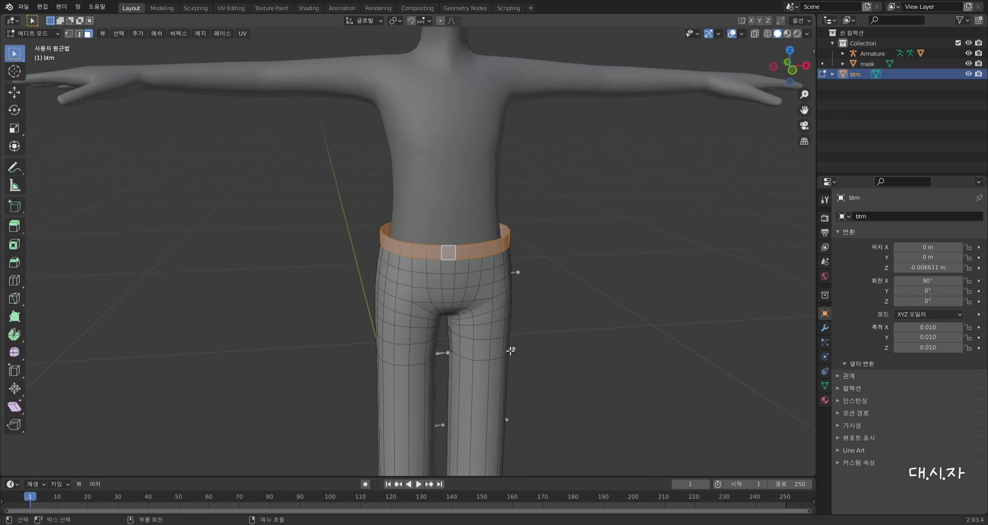
{"action": "key", "text": "s"}
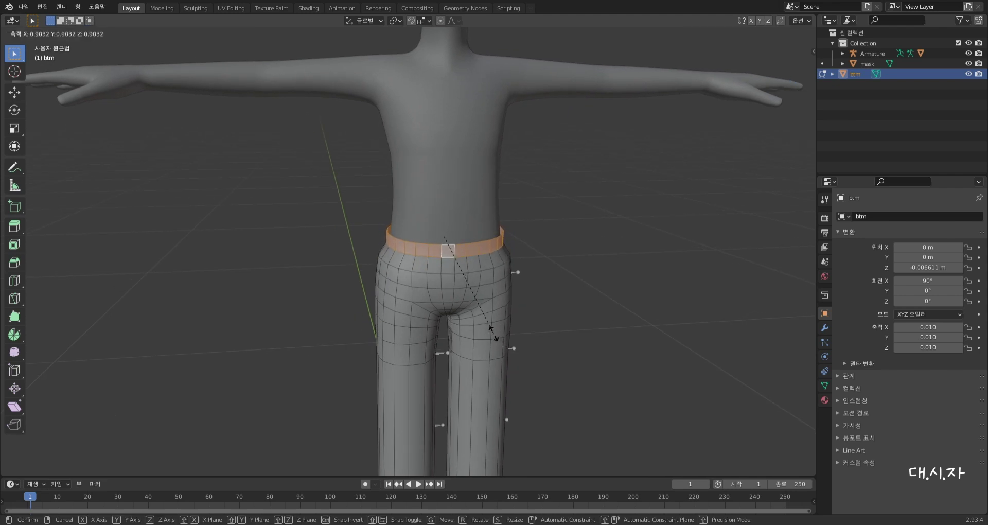
{"action": "left_click", "coordinate": [517, 338]}
Scale the waistband face loop back out slightly by about 1.02 so it clears the waist, and deselect it.
{"action": "middle_click_drag", "start_coordinate": [518, 337], "coordinate": [464, 344]}
{"action": "key", "text": "s"}
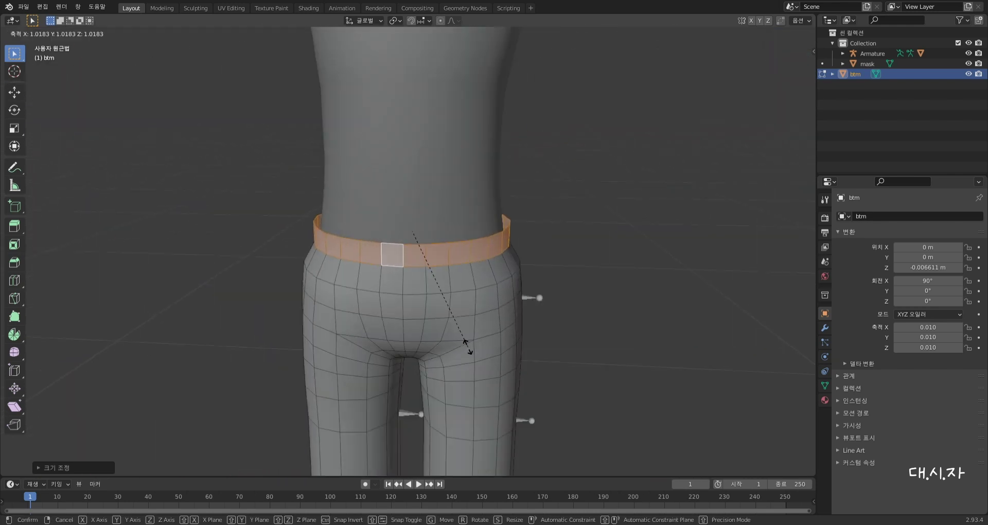
{"action": "left_click", "coordinate": [465, 344]}
{"action": "middle_click_drag", "start_coordinate": [443, 335], "coordinate": [657, 304]}
{"action": "left_click", "coordinate": [653, 302]}
Add 7 evenly spaced loop cuts across the long lower section of the character's right trouser leg.
{"action": "scroll", "coordinate": [612, 267], "scroll_direction": "down", "scroll_amount": 5}
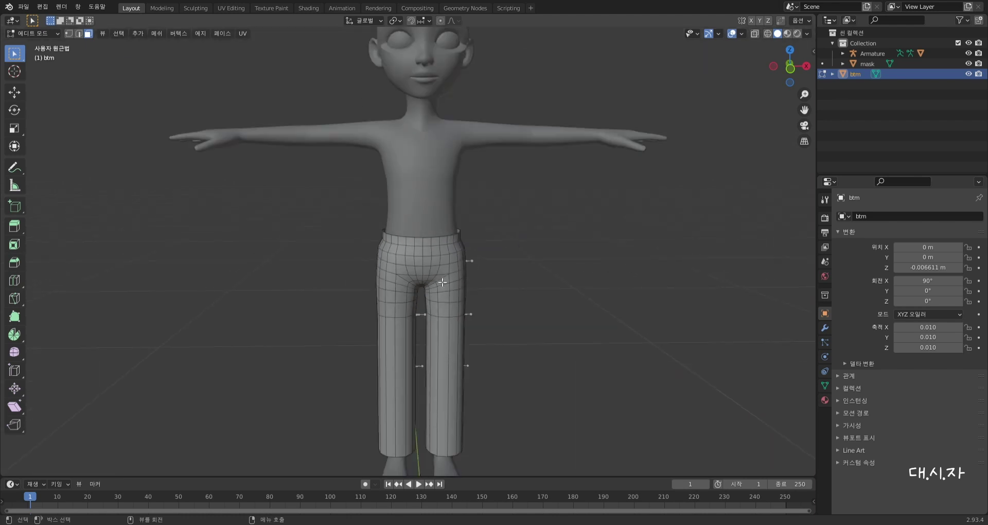
{"action": "scroll", "coordinate": [443, 285], "scroll_direction": "up", "scroll_amount": 3}
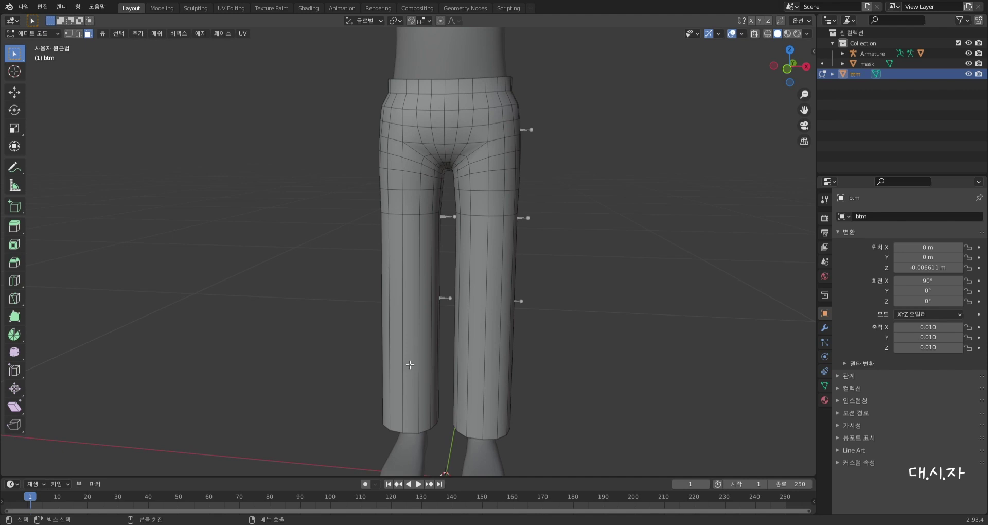
{"action": "middle_click_drag", "start_coordinate": [400, 217], "coordinate": [428, 221]}
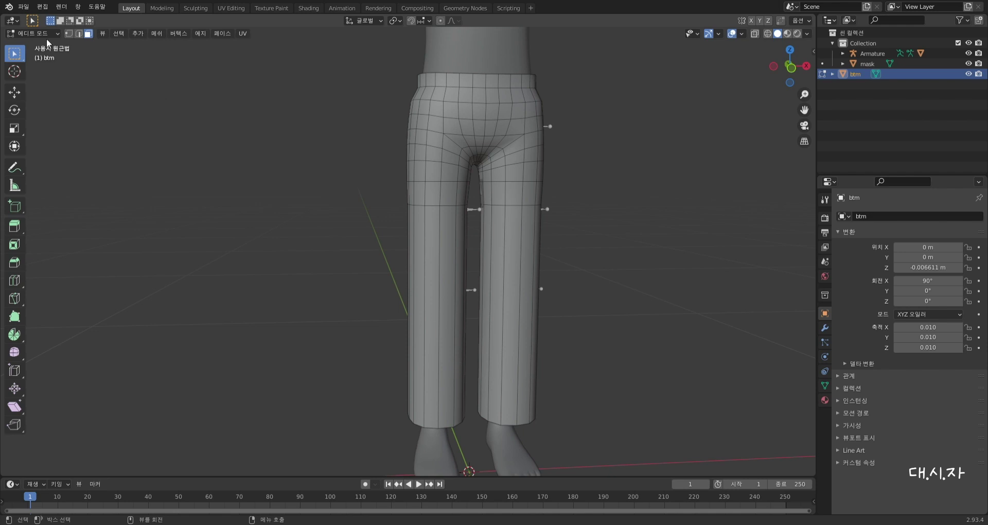
{"action": "middle_click_drag", "start_coordinate": [407, 303], "coordinate": [430, 327]}
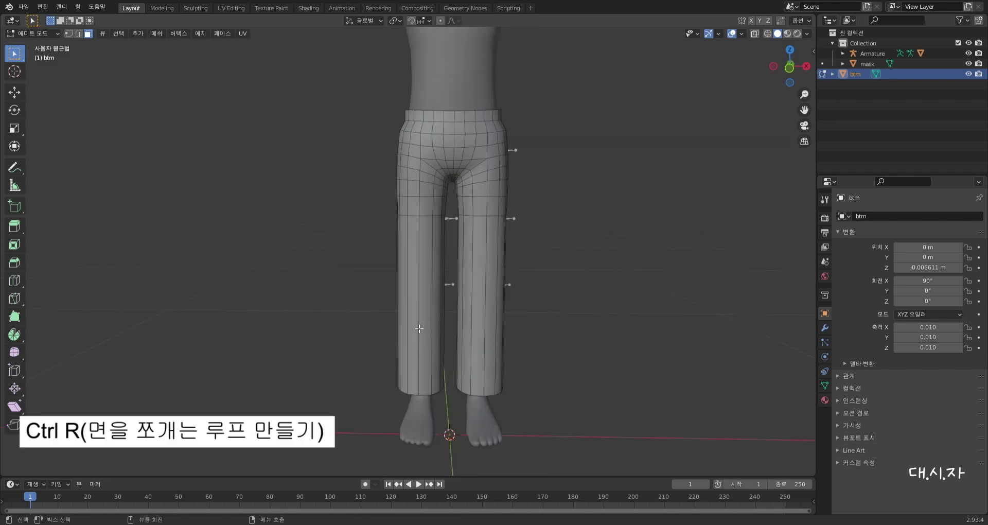
{"action": "key", "text": "ctrl+r"}
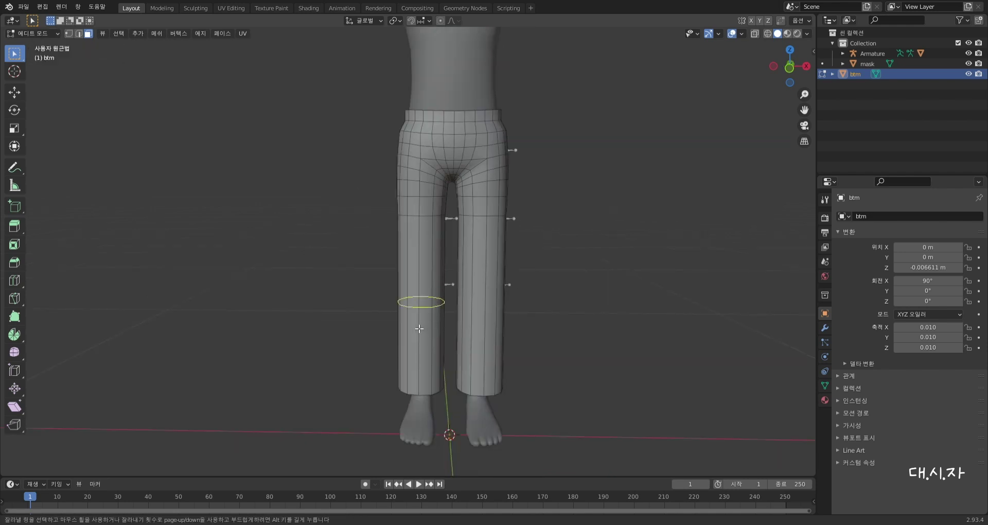
{"action": "left_click", "coordinate": [419, 328]}
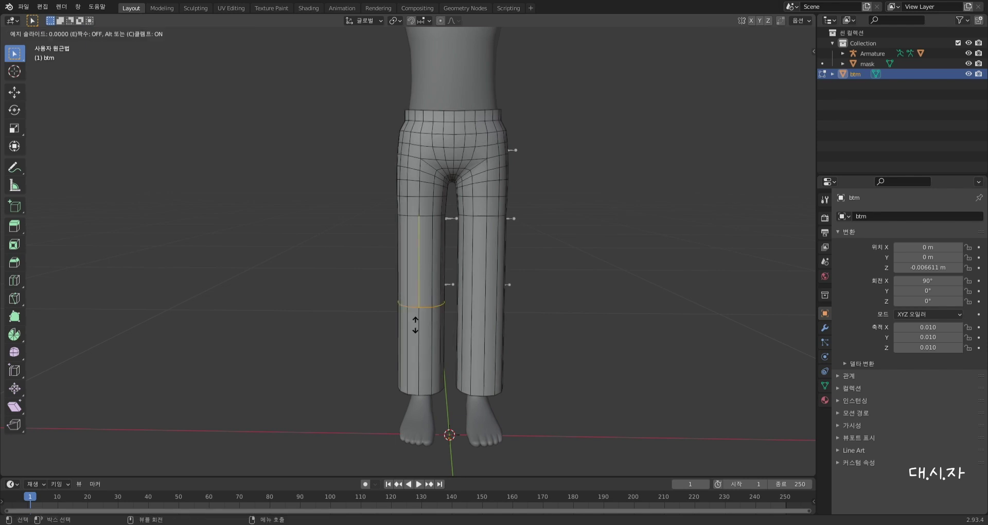
{"action": "left_click", "coordinate": [420, 328]}
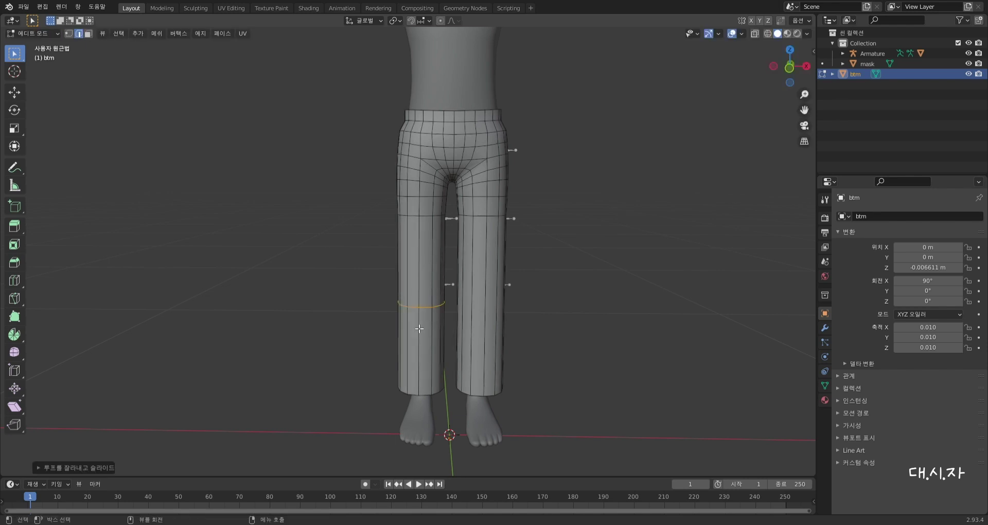
{"action": "left_click", "coordinate": [89, 467]}
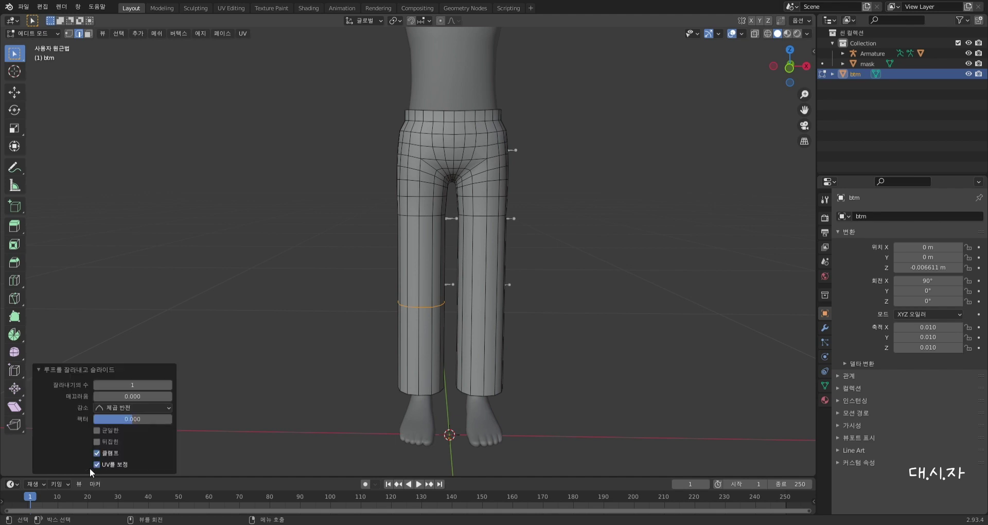
{"action": "left_click", "coordinate": [144, 390]}
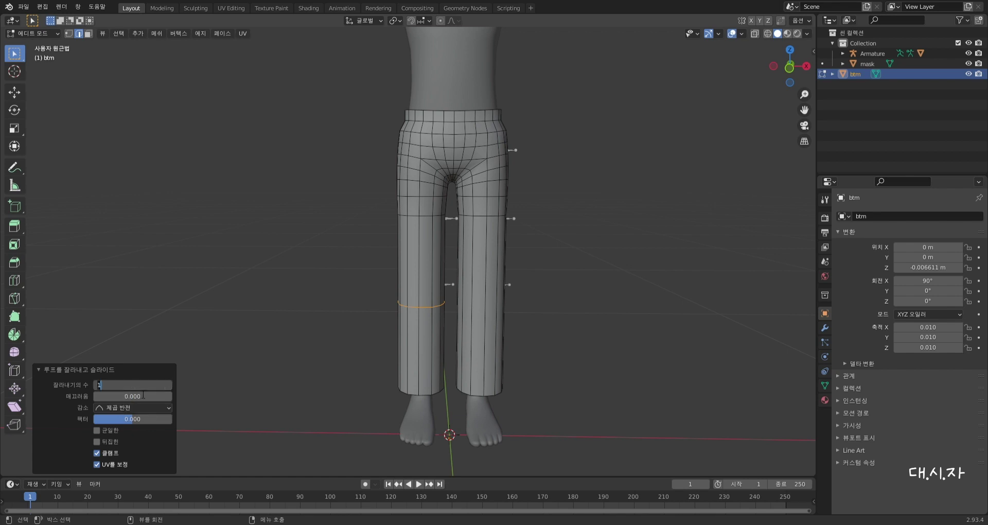
{"action": "key", "text": "Return"}
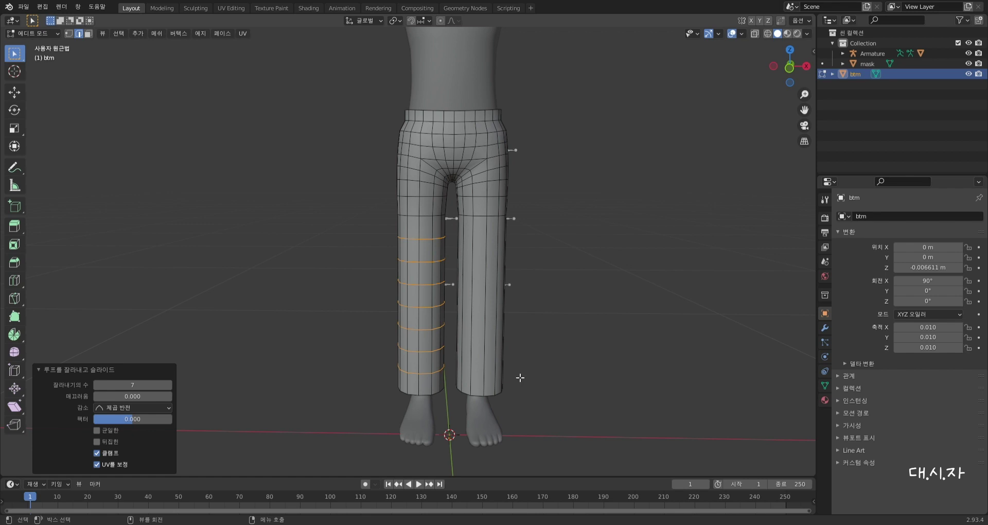
{"action": "left_click", "coordinate": [561, 372]}
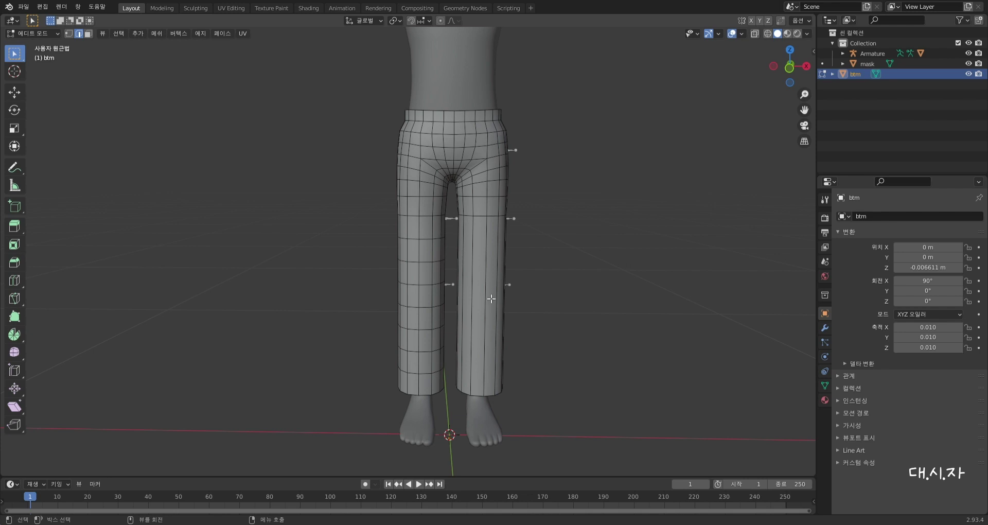
Add 7 matching loop cuts across the long lower section of the character's left trouser leg.
{"action": "key", "text": "ctrl+r"}
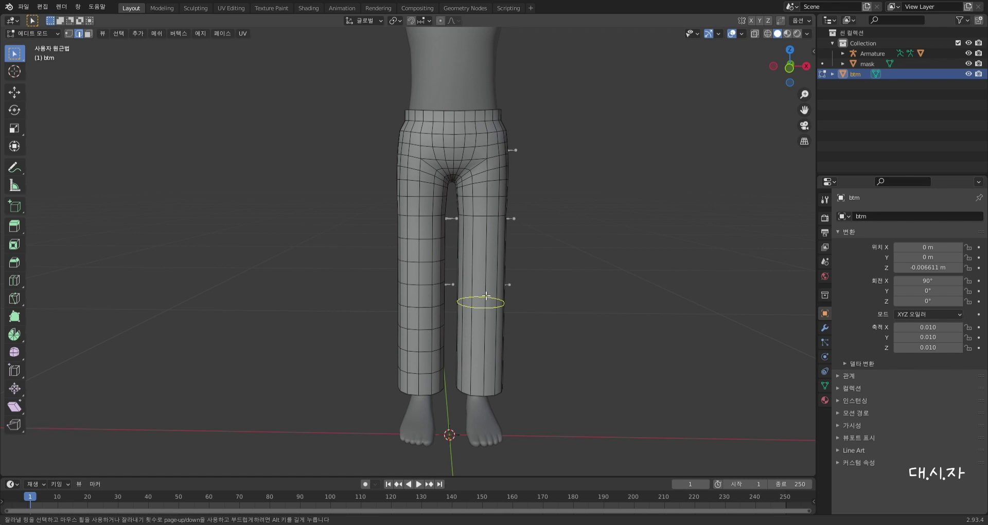
{"action": "left_click", "coordinate": [487, 297]}
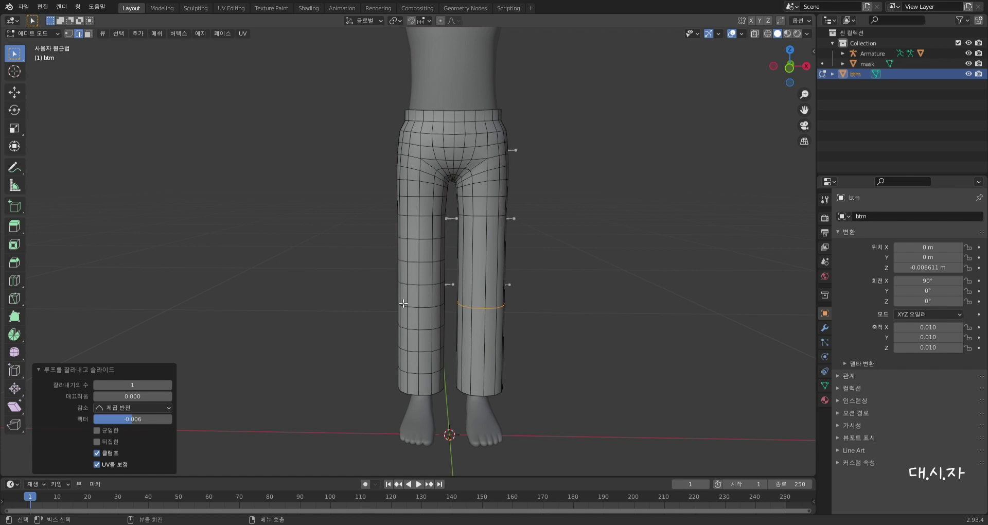
{"action": "left_click", "coordinate": [138, 385]}
{"action": "key", "text": "Return"}
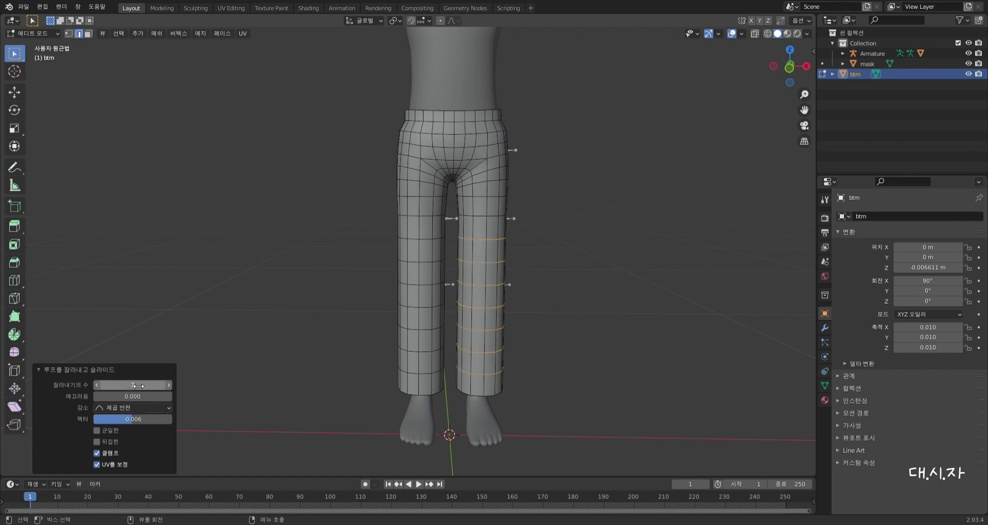
{"action": "left_click", "coordinate": [299, 289]}
Leave Edit Mode, select the btm trousers in Object Mode and switch them to Sculpt Mode.
{"action": "middle_click_drag", "start_coordinate": [299, 289], "coordinate": [548, 357]}
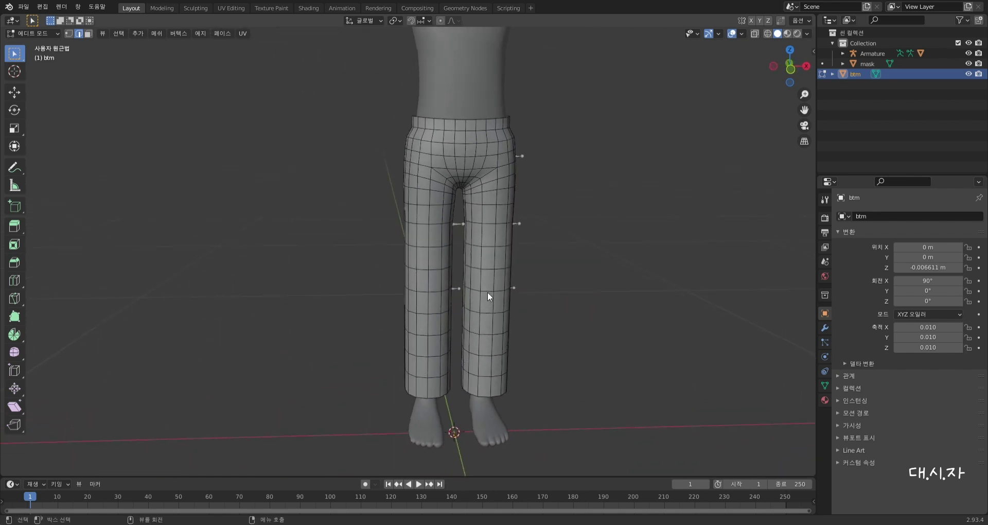
{"action": "middle_click_drag", "start_coordinate": [488, 294], "coordinate": [648, 202]}
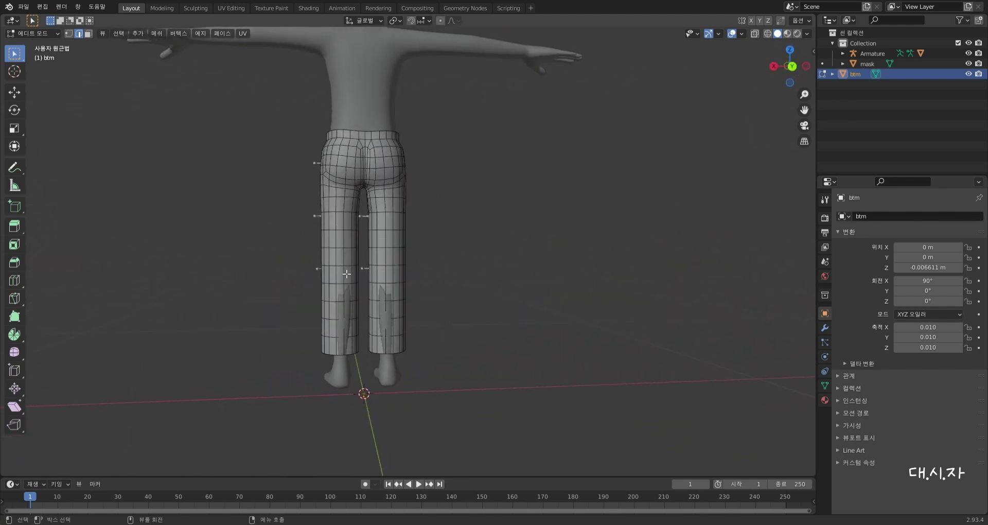
{"action": "middle_click_drag", "start_coordinate": [458, 277], "coordinate": [263, 270]}
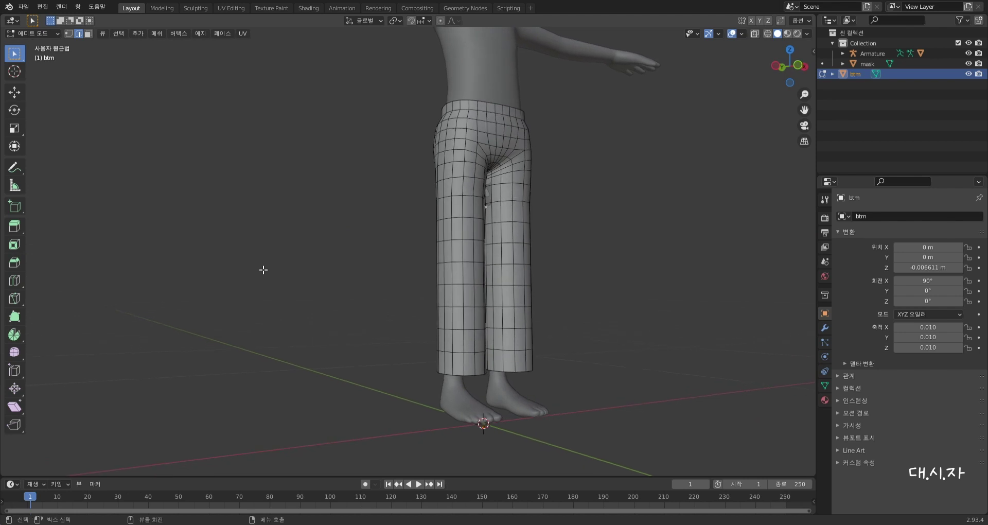
{"action": "middle_click_drag", "start_coordinate": [513, 200], "coordinate": [302, 60]}
{"action": "left_click", "coordinate": [43, 36]}
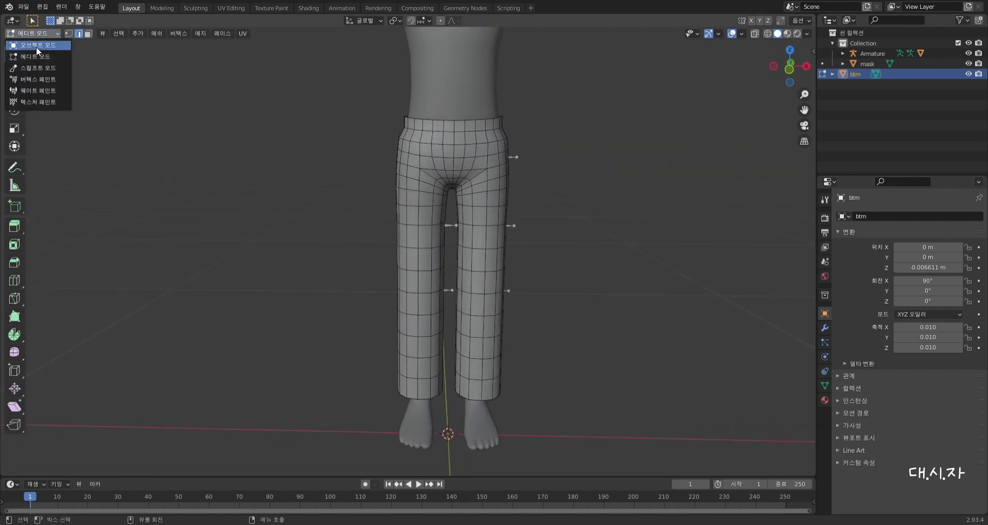
{"action": "left_click", "coordinate": [38, 44]}
{"action": "left_click", "coordinate": [342, 236]}
{"action": "left_click", "coordinate": [488, 235]}
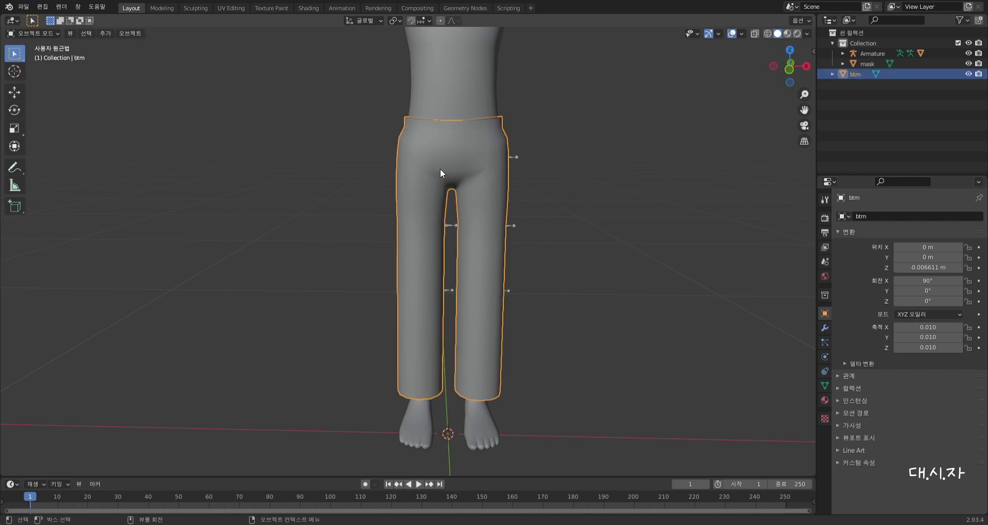
{"action": "left_click", "coordinate": [59, 34]}
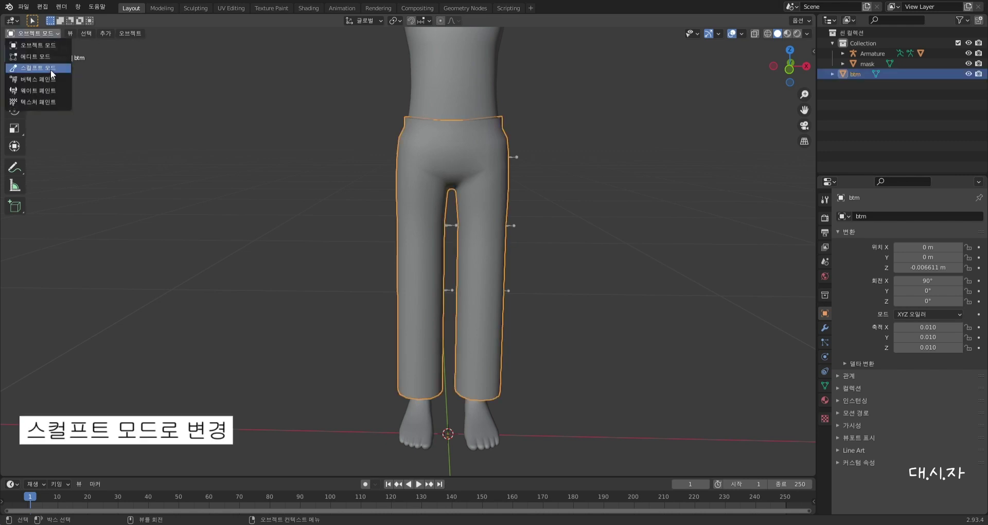
{"action": "left_click", "coordinate": [51, 70]}
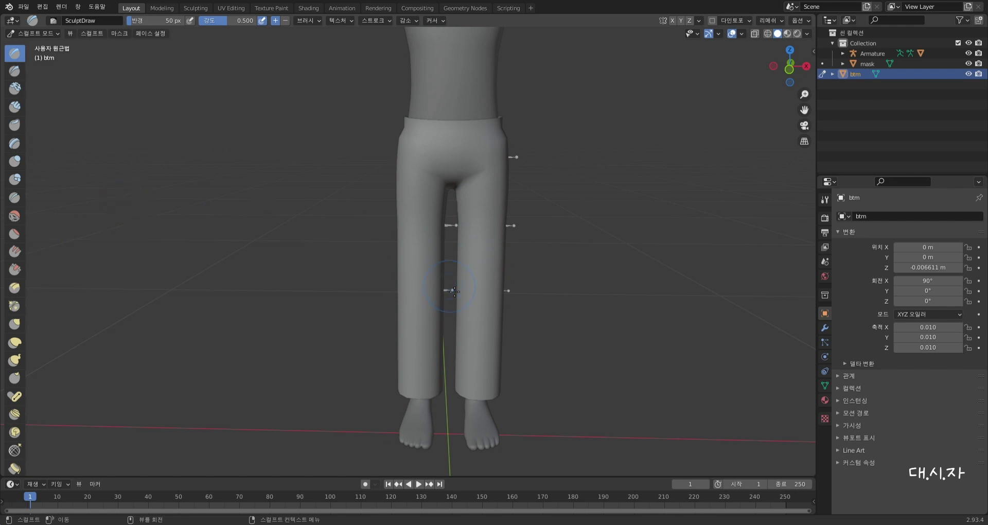
Undo the last sculpt change, then build out the inner thigh and leg from crotch to hem with the Draw brush.
{"action": "mouse_move", "coordinate": [493, 277]}
{"action": "middle_mouse_down"}
{"action": "mouse_move", "coordinate": [410, 287]}
{"action": "mouse_move", "coordinate": [597, 279]}
{"action": "middle_mouse_up"}
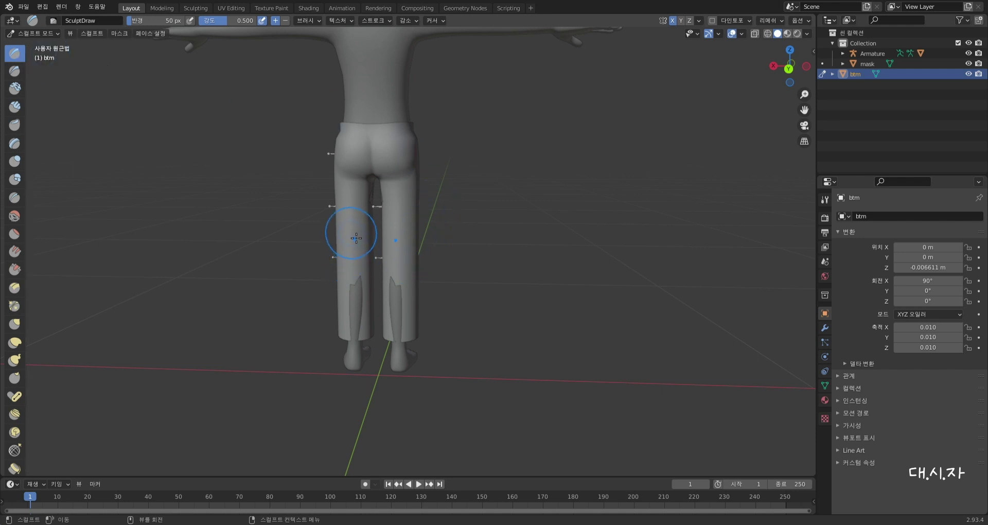
{"action": "key", "text": "ctrl+z"}
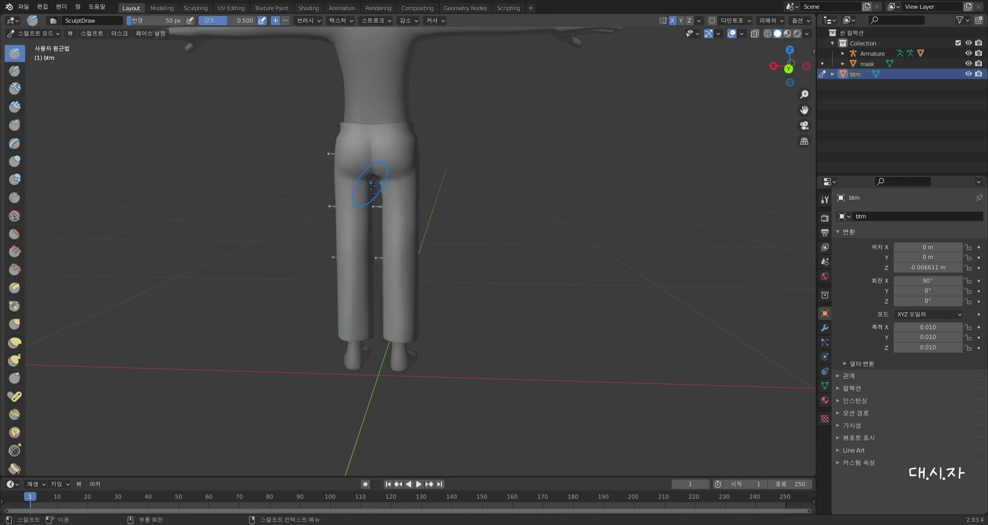
{"action": "scroll", "coordinate": [427, 87], "scroll_direction": "up", "scroll_amount": 3}
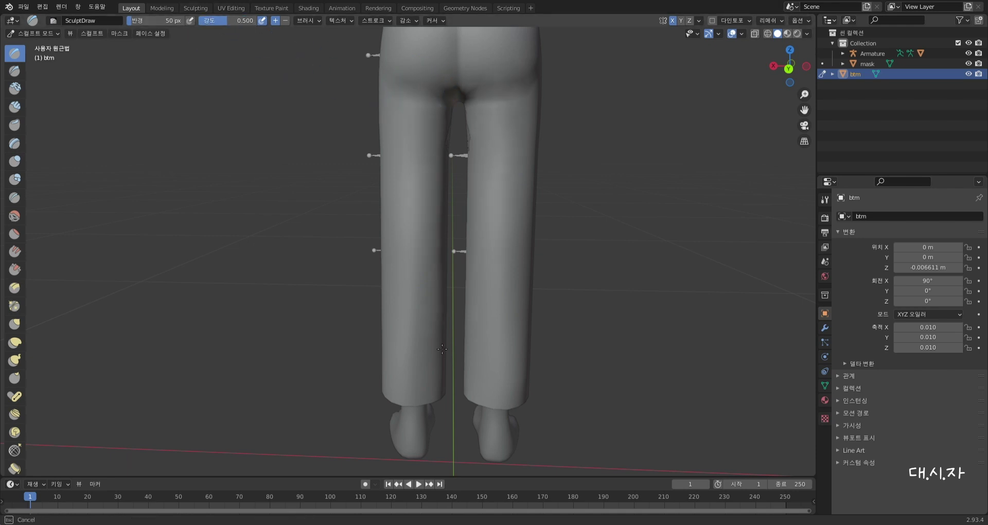
{"action": "mouse_move", "coordinate": [426, 104]}
{"action": "middle_mouse_down"}
{"action": "mouse_move", "coordinate": [420, 339]}
{"action": "mouse_move", "coordinate": [502, 294]}
{"action": "mouse_move", "coordinate": [496, 220]}
{"action": "middle_mouse_up"}
{"action": "middle_click_drag", "start_coordinate": [486, 137], "coordinate": [478, 155], "text": "alt"}
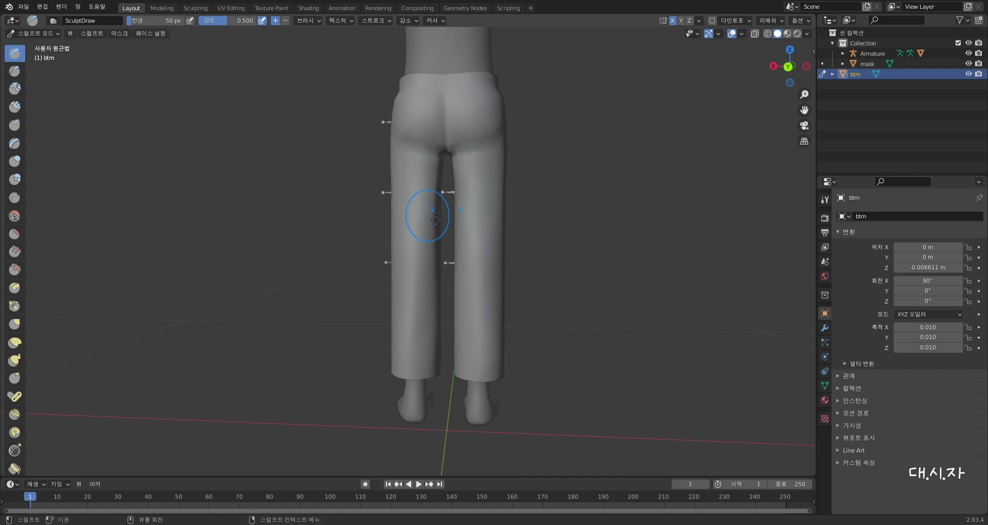
{"action": "middle_click_drag", "start_coordinate": [513, 212], "coordinate": [340, 214]}
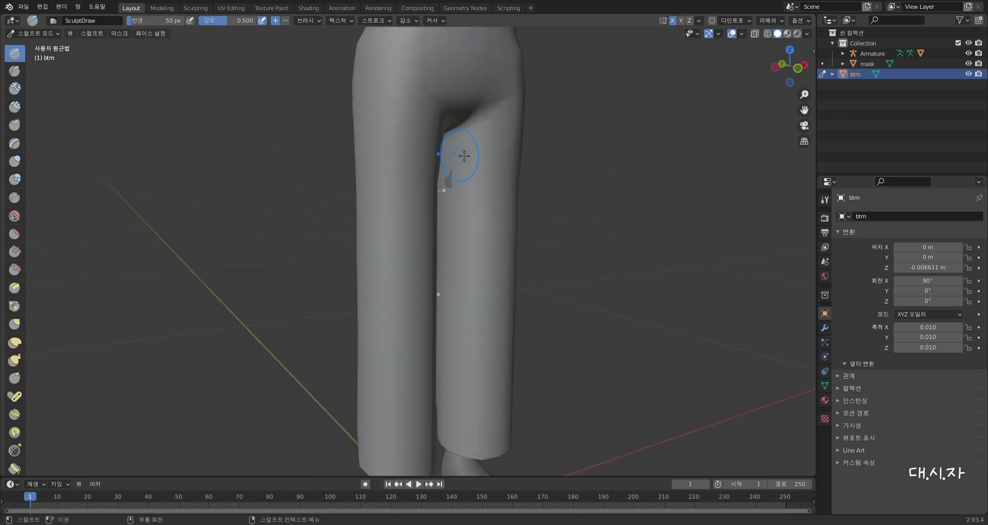
{"action": "left_click_drag", "start_coordinate": [455, 151], "coordinate": [475, 446]}
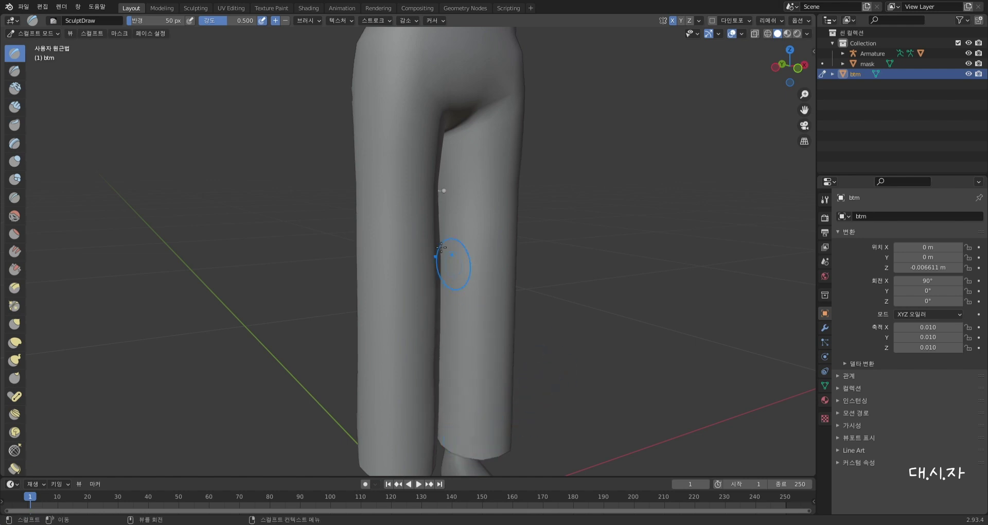
Sculpt along the front inner side of the character's right trouser leg from crotch to hem with the Draw brush.
{"action": "scroll", "coordinate": [546, 286], "scroll_direction": "down", "scroll_amount": 4}
{"action": "middle_click_drag", "start_coordinate": [547, 287], "coordinate": [369, 277]}
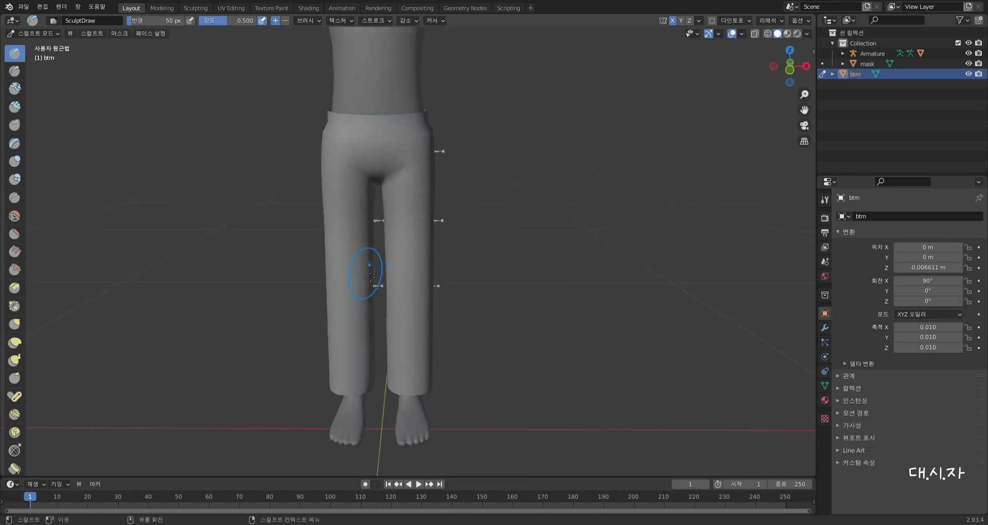
{"action": "scroll", "coordinate": [368, 179], "scroll_direction": "up", "scroll_amount": 2}
{"action": "left_click_drag", "start_coordinate": [363, 141], "coordinate": [369, 432]}
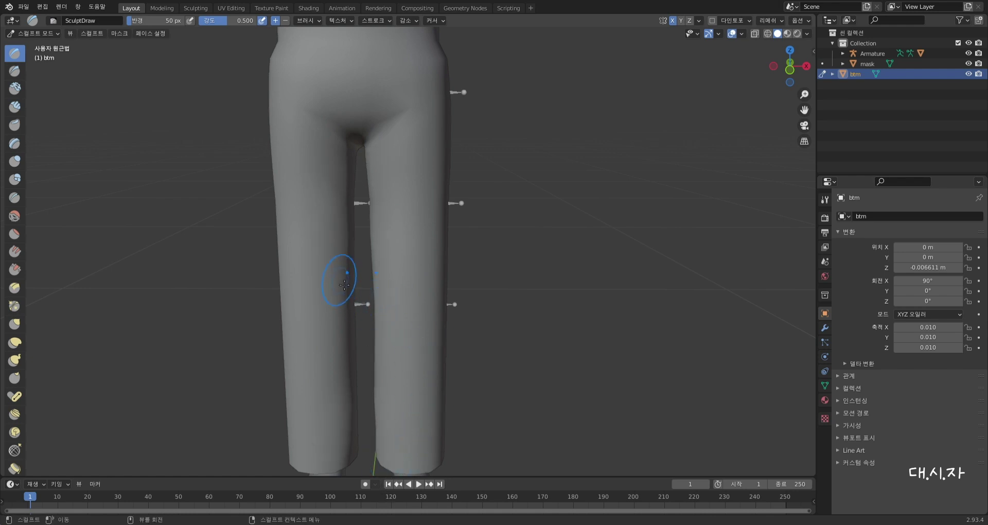
Build up the outer hip and seat area of the trousers with Draw brush strokes from the side and back.
{"action": "mouse_move", "coordinate": [344, 284]}
{"action": "middle_mouse_down"}
{"action": "mouse_move", "coordinate": [529, 282]}
{"action": "mouse_move", "coordinate": [509, 282]}
{"action": "middle_mouse_up"}
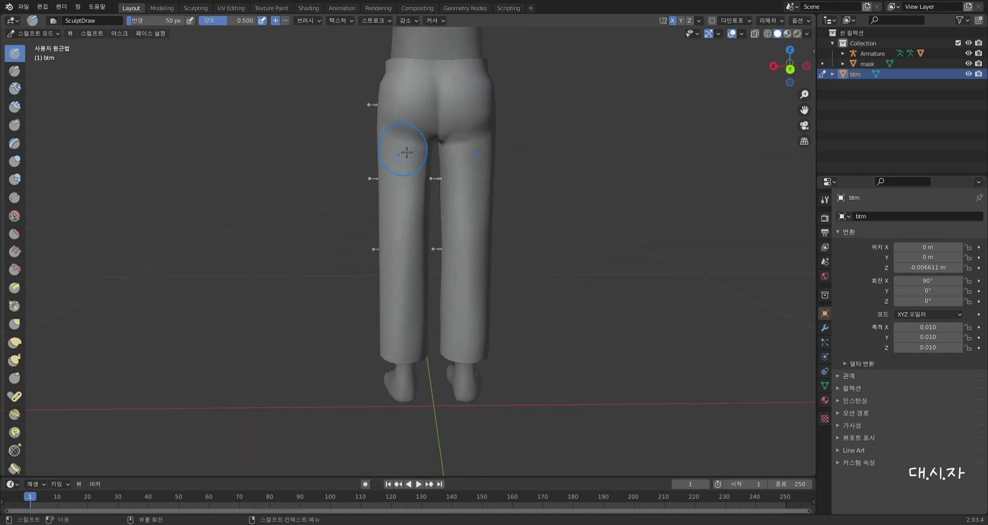
{"action": "middle_click_drag", "start_coordinate": [383, 280], "coordinate": [474, 277]}
{"action": "left_click_drag", "start_coordinate": [308, 109], "coordinate": [291, 112]}
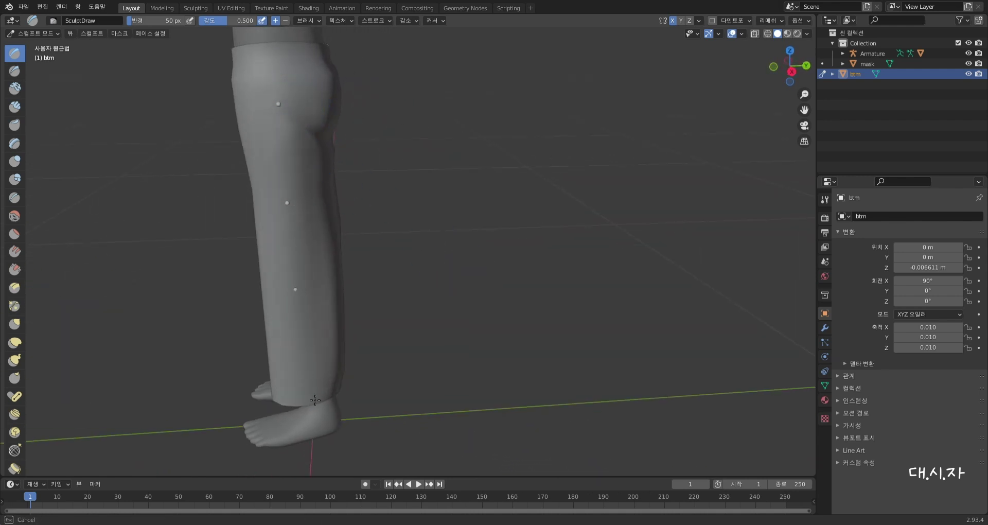
{"action": "middle_click_drag", "start_coordinate": [315, 400], "coordinate": [516, 171]}
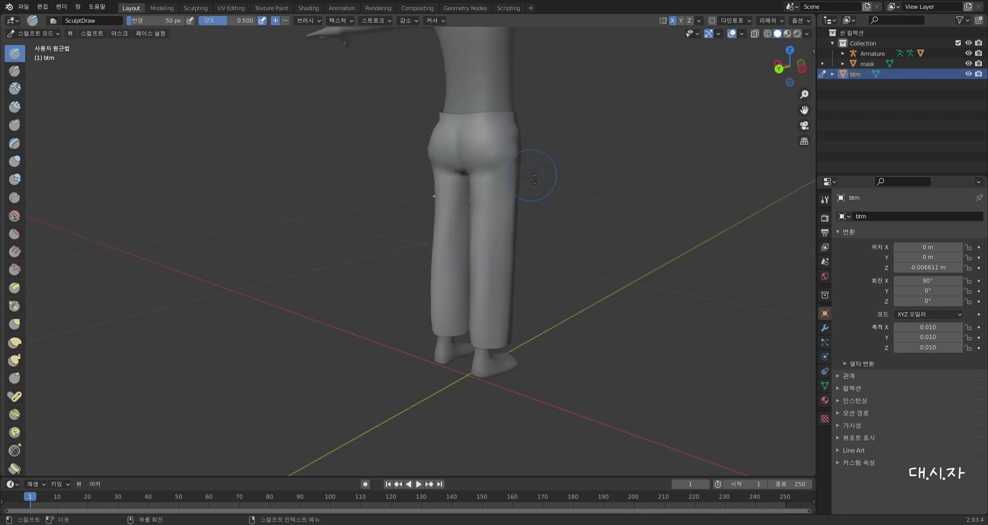
{"action": "mouse_move", "coordinate": [509, 145]}
{"action": "left_mouse_down"}
{"action": "mouse_move", "coordinate": [448, 154]}
{"action": "mouse_move", "coordinate": [526, 165]}
{"action": "left_mouse_up"}
{"action": "middle_click_drag", "start_coordinate": [525, 165], "coordinate": [497, 160]}
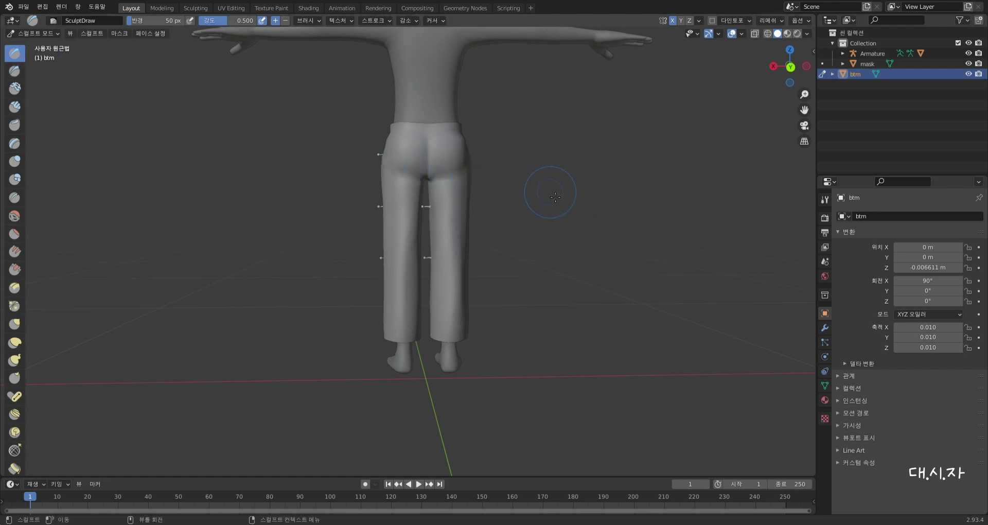
Enlarge the Draw brush radius to 67 px and set its strength to 0.2.
{"action": "mouse_move", "coordinate": [549, 190]}
{"action": "middle_mouse_down"}
{"action": "mouse_move", "coordinate": [446, 220]}
{"action": "mouse_move", "coordinate": [460, 160]}
{"action": "middle_mouse_up"}
{"action": "key", "text": "bracketright"}
{"action": "key", "text": "bracketright"}
{"action": "key", "text": "bracketright"}
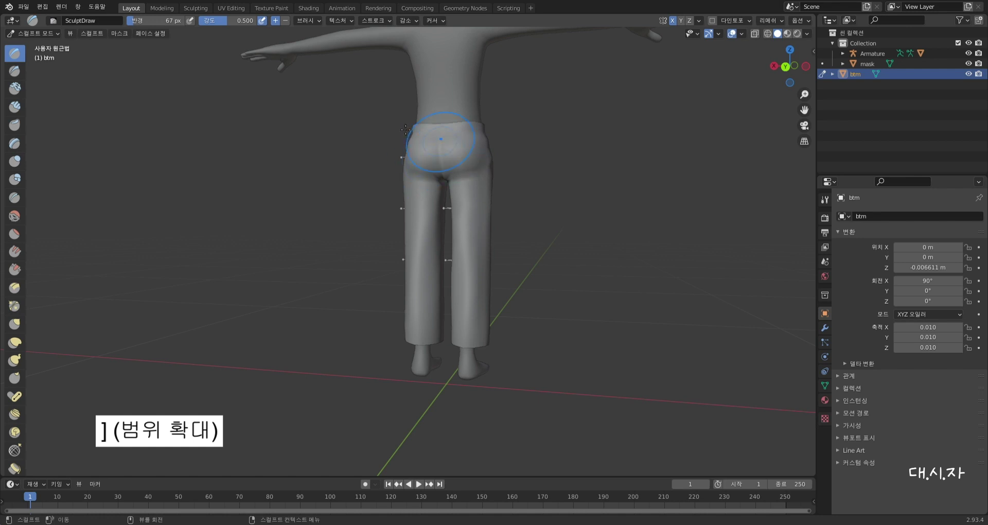
{"action": "middle_click_drag", "start_coordinate": [385, 99], "coordinate": [293, 25]}
{"action": "left_click", "coordinate": [241, 20]}
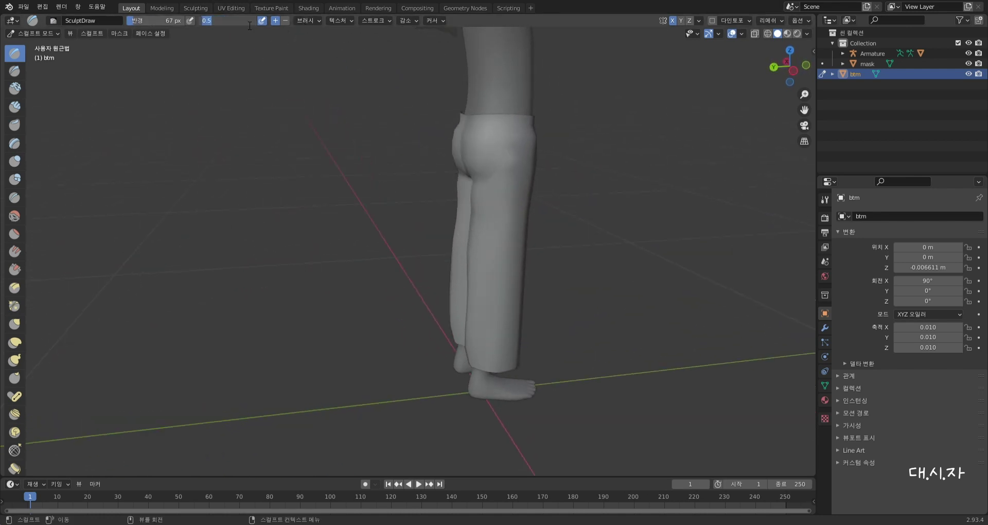
{"action": "type", "text": "0.2"}
{"action": "key", "text": "Return"}
Switch to the Cloth brush, set its deformation to Grab and reduce its radius to 43 px.
{"action": "middle_click_drag", "start_coordinate": [426, 122], "coordinate": [490, 147]}
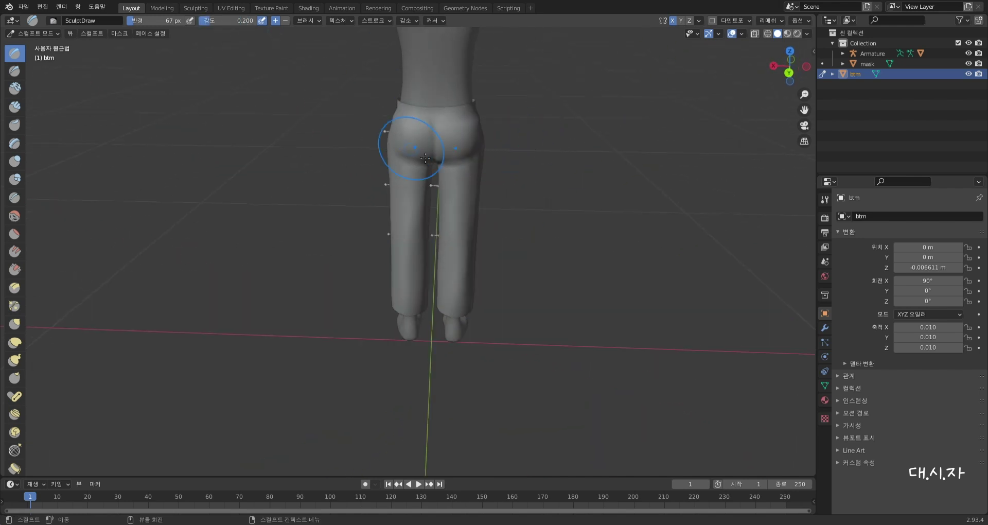
{"action": "middle_click_drag", "start_coordinate": [408, 143], "coordinate": [534, 193]}
{"action": "middle_click_drag", "start_coordinate": [448, 196], "coordinate": [414, 228]}
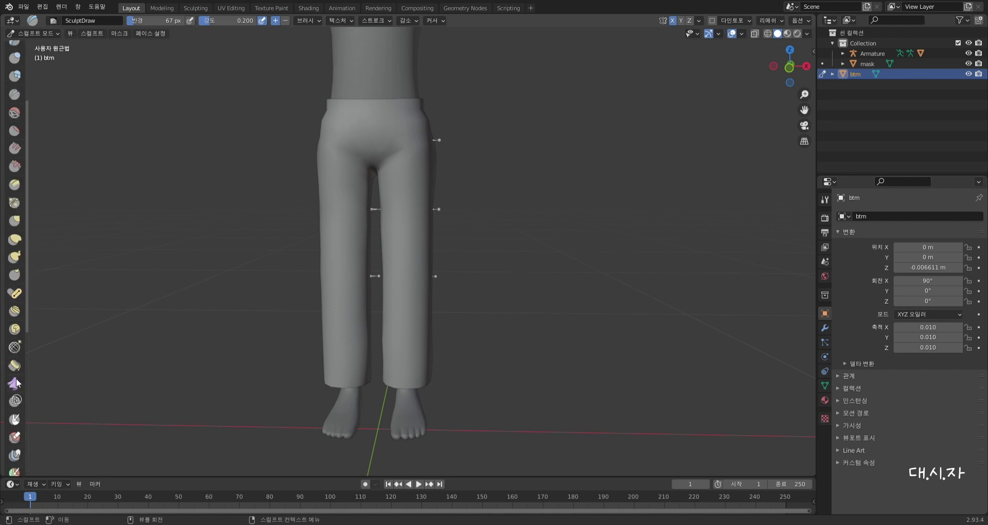
{"action": "scroll", "coordinate": [18, 373], "scroll_direction": "down", "scroll_amount": 6}
{"action": "left_click", "coordinate": [15, 322]}
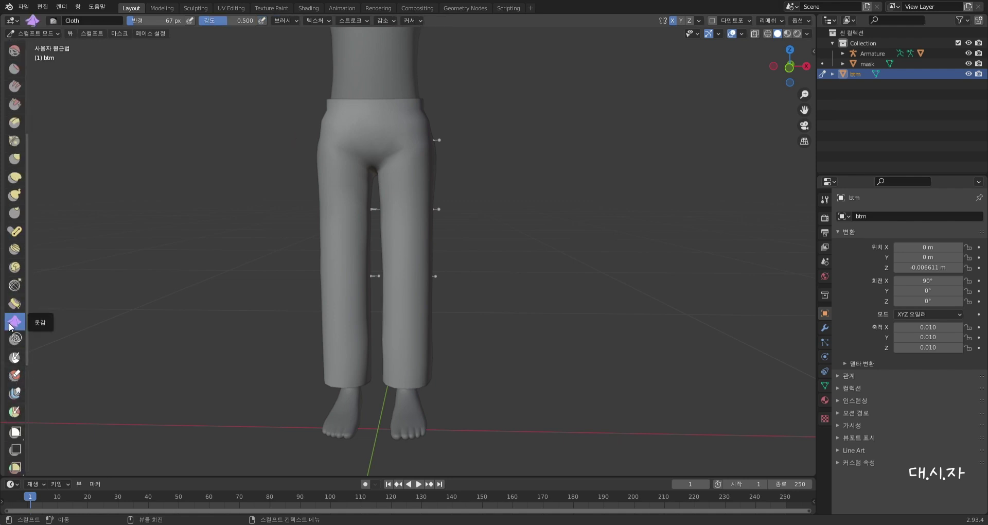
{"action": "left_click", "coordinate": [825, 199]}
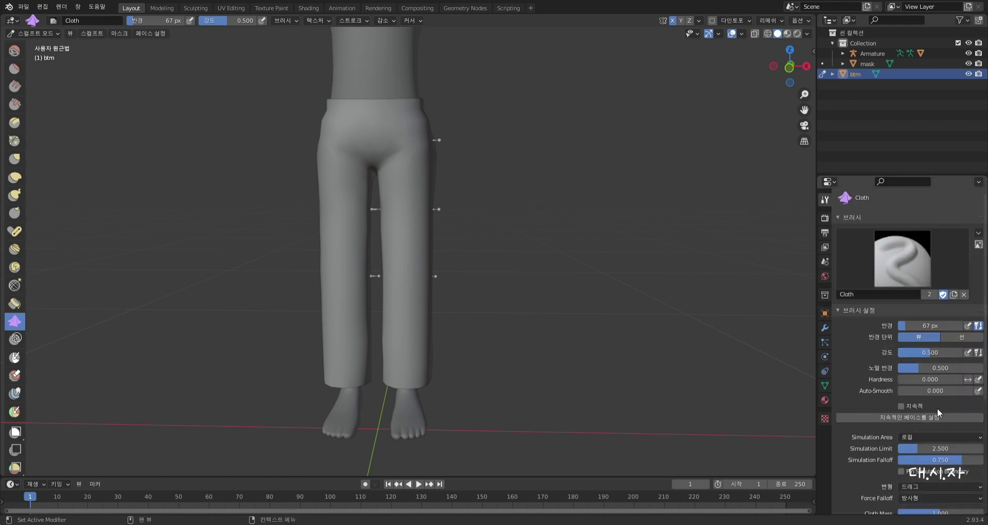
{"action": "scroll", "coordinate": [872, 399], "scroll_direction": "down", "scroll_amount": 3}
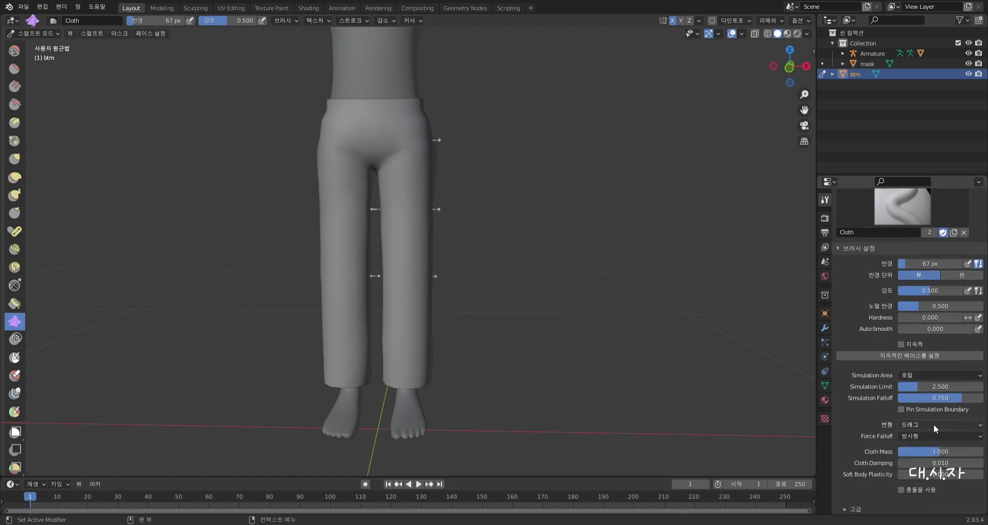
{"action": "left_click", "coordinate": [934, 424]}
{"action": "left_click", "coordinate": [912, 352]}
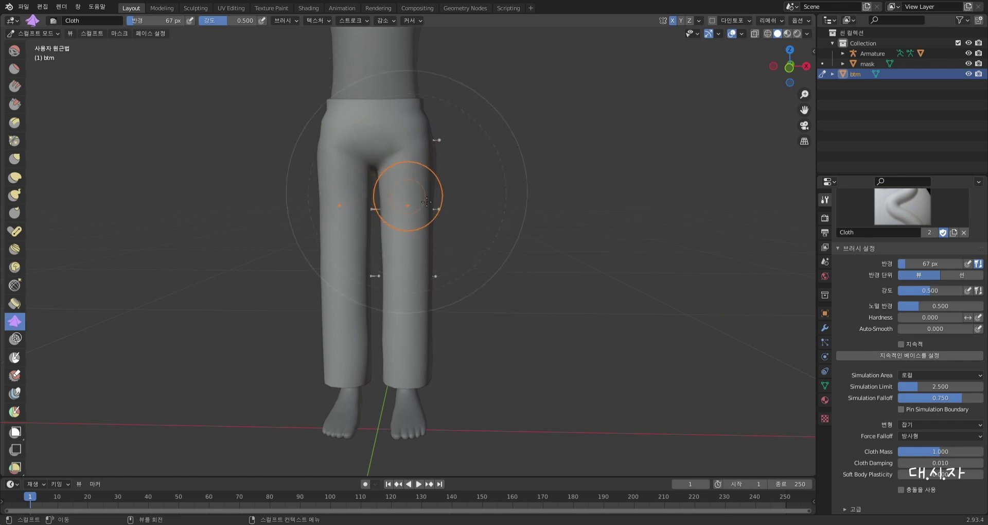
{"action": "key", "text": "bracketleft"}
{"action": "key", "text": "bracketleft"}
{"action": "key", "text": "bracketleft"}
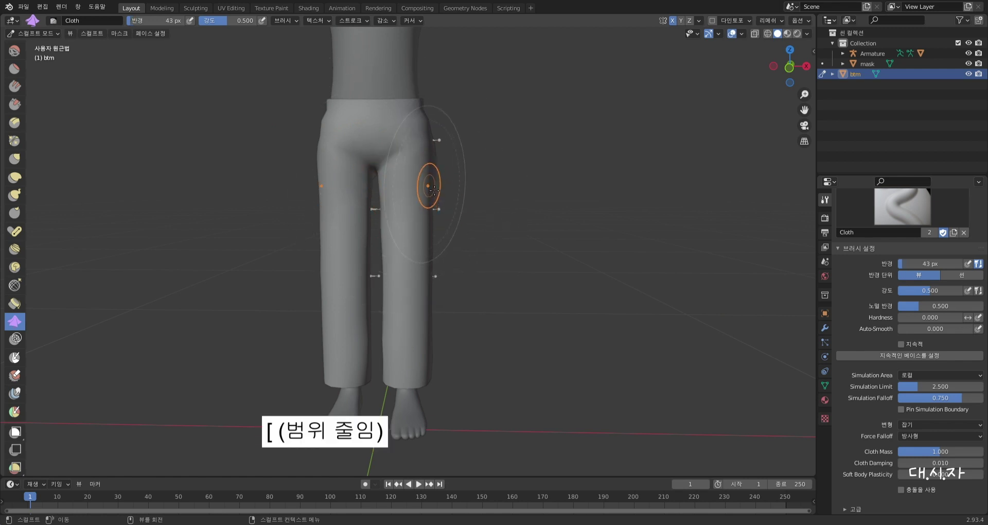
Pull the lower back of the trouser legs slightly upward near the hems with the Cloth brush.
{"action": "middle_click_drag", "start_coordinate": [418, 217], "coordinate": [292, 166], "text": "ctrl"}
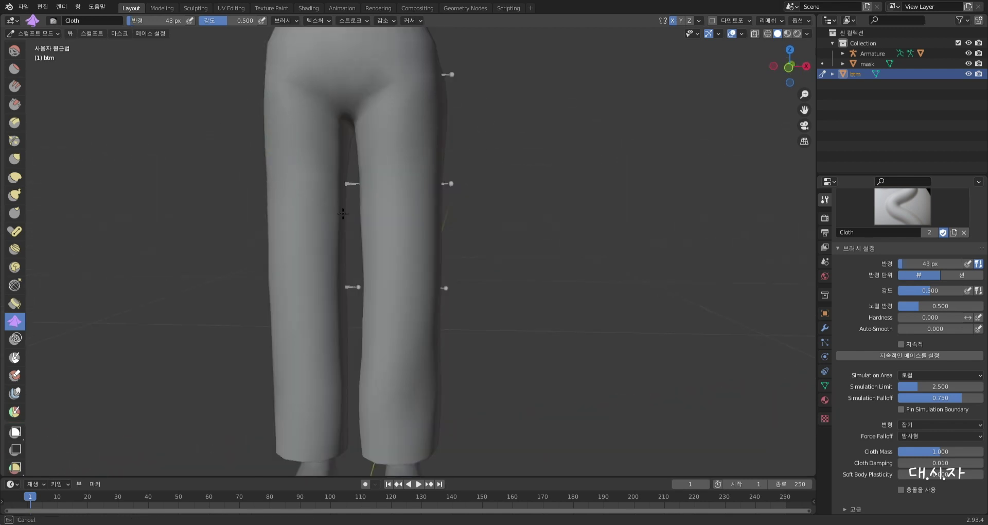
{"action": "mouse_move", "coordinate": [348, 209]}
{"action": "middle_mouse_down"}
{"action": "mouse_move", "coordinate": [531, 235]}
{"action": "mouse_move", "coordinate": [601, 143]}
{"action": "middle_mouse_up"}
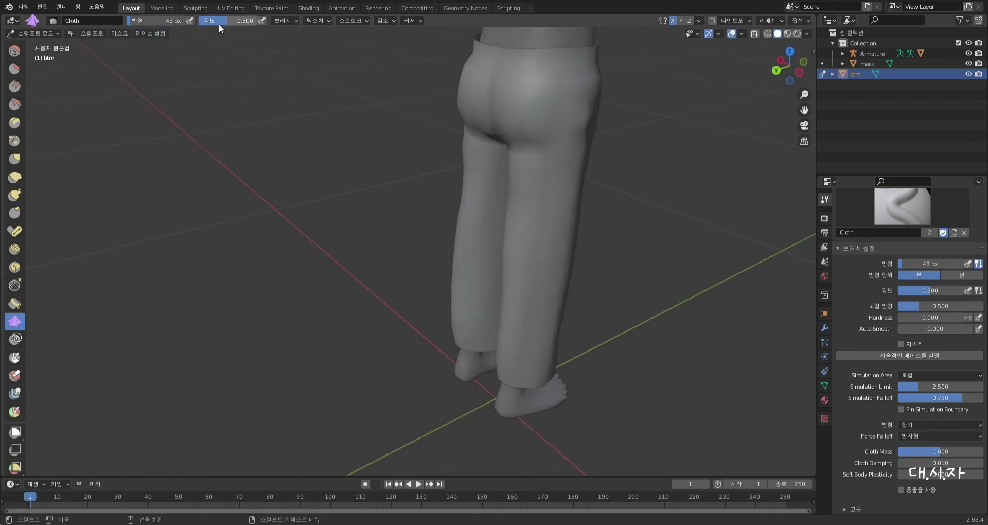
{"action": "scroll", "coordinate": [396, 283], "scroll_direction": "up", "scroll_amount": 2}
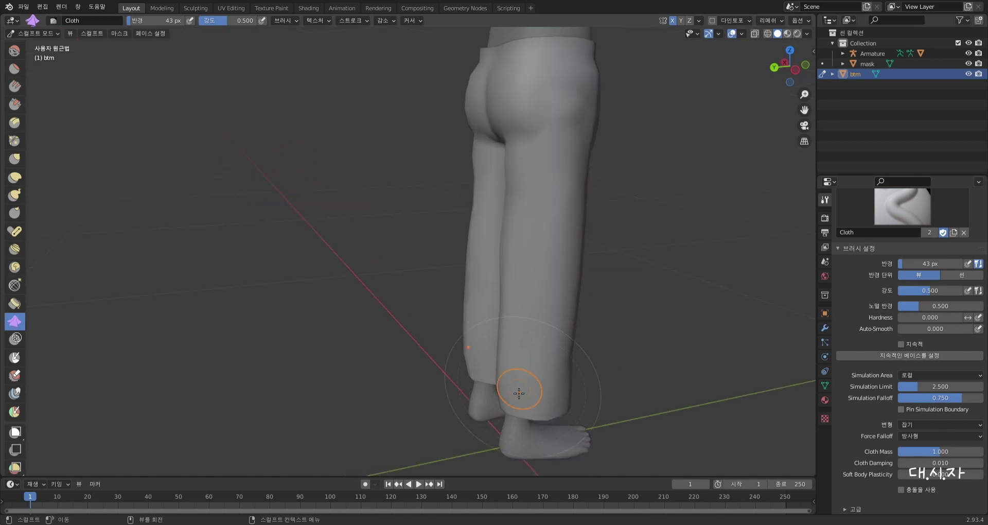
{"action": "left_click_drag", "start_coordinate": [518, 392], "coordinate": [511, 379]}
Shape soft folds around the hips, knees and lower legs of the trousers with Cloth brush grabs from several sides.
{"action": "mouse_move", "coordinate": [624, 220]}
{"action": "middle_mouse_down"}
{"action": "mouse_move", "coordinate": [491, 238]}
{"action": "mouse_move", "coordinate": [548, 278]}
{"action": "middle_mouse_up"}
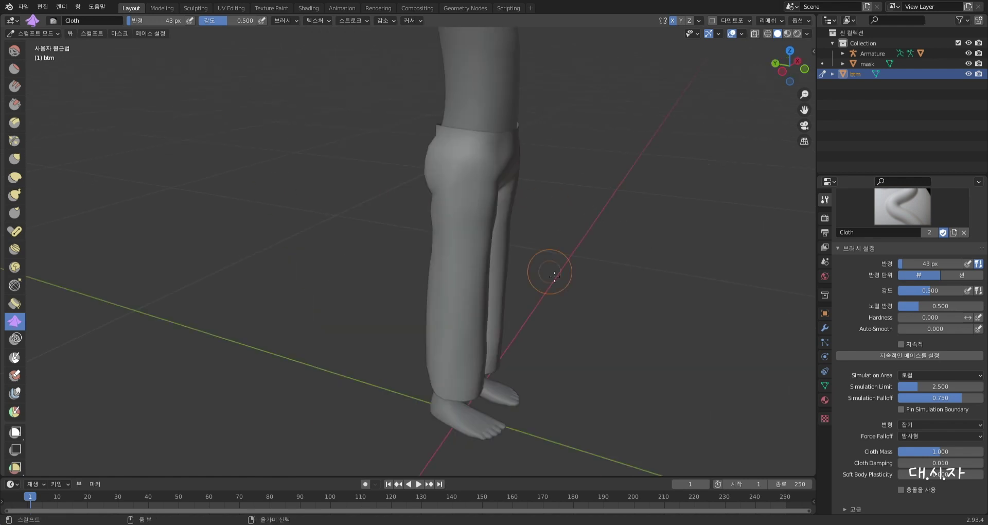
{"action": "mouse_move", "coordinate": [548, 278]}
{"action": "left_mouse_down"}
{"action": "mouse_move", "coordinate": [481, 216]}
{"action": "mouse_move", "coordinate": [488, 178]}
{"action": "mouse_move", "coordinate": [450, 173]}
{"action": "left_mouse_up"}
{"action": "middle_click_drag", "start_coordinate": [616, 313], "coordinate": [458, 161]}
{"action": "left_click_drag", "start_coordinate": [361, 312], "coordinate": [368, 313]}
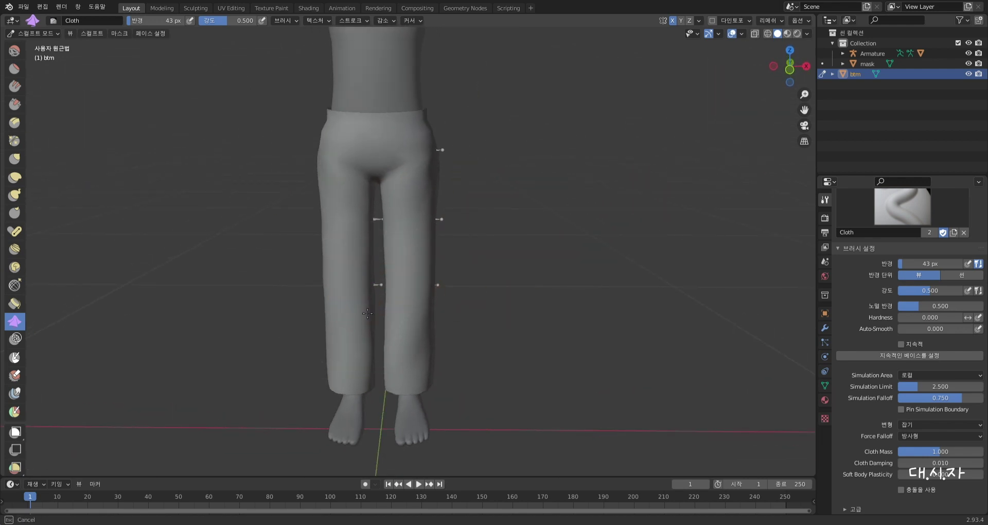
{"action": "left_click_drag", "start_coordinate": [395, 348], "coordinate": [396, 349]}
{"action": "middle_click_drag", "start_coordinate": [502, 386], "coordinate": [308, 268]}
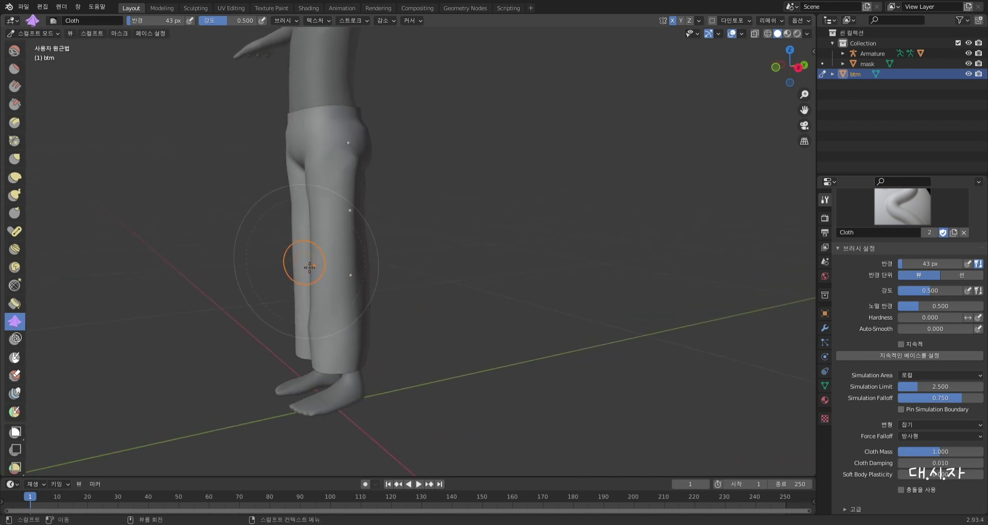
{"action": "mouse_move", "coordinate": [302, 260]}
{"action": "left_mouse_down"}
{"action": "mouse_move", "coordinate": [346, 275]}
{"action": "mouse_move", "coordinate": [309, 326]}
{"action": "mouse_move", "coordinate": [338, 338]}
{"action": "mouse_move", "coordinate": [364, 386]}
{"action": "left_mouse_up"}
{"action": "middle_click_drag", "start_coordinate": [363, 386], "coordinate": [457, 379]}
Turn off X-axis sculpt symmetry and shape the folds of the two trouser legs individually with the Cloth brush.
{"action": "left_click", "coordinate": [672, 20]}
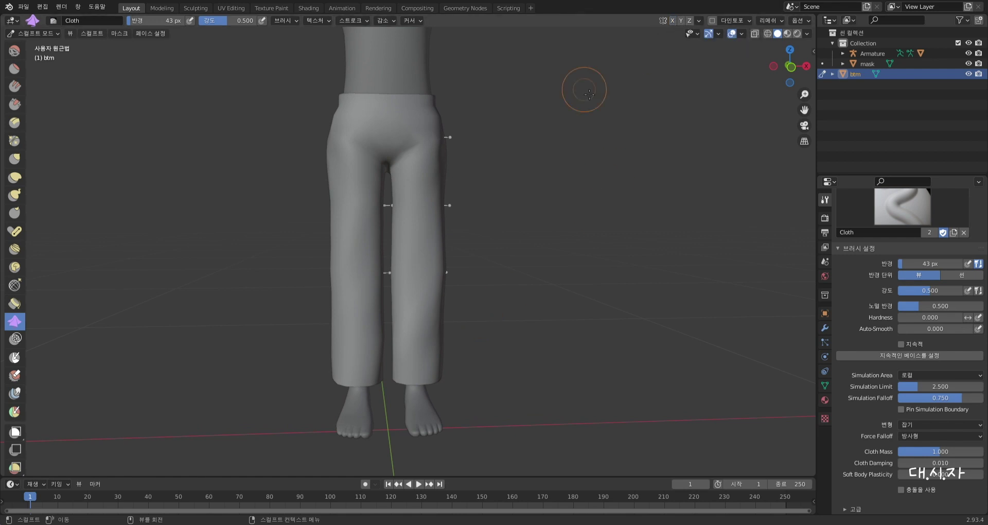
{"action": "scroll", "coordinate": [455, 283], "scroll_direction": "up", "scroll_amount": 3}
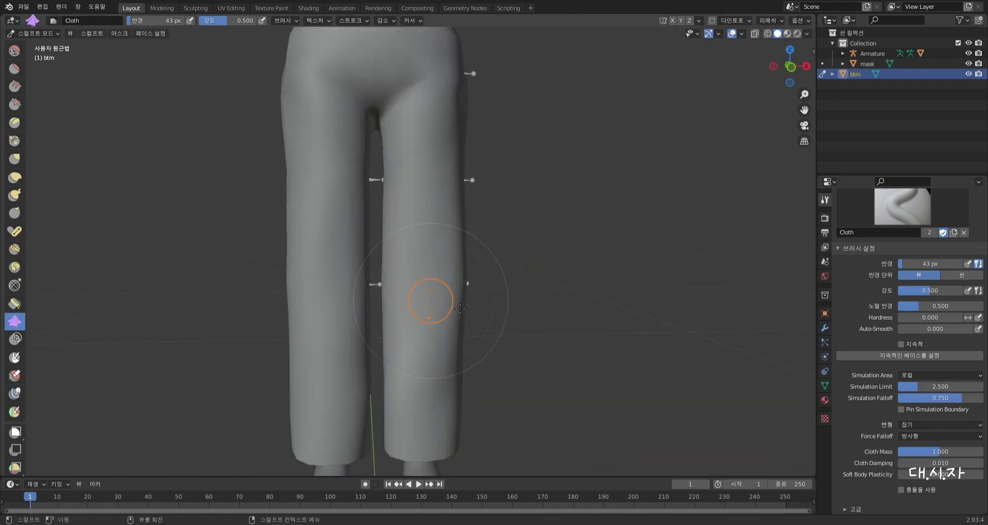
{"action": "mouse_move", "coordinate": [434, 291]}
{"action": "middle_mouse_down"}
{"action": "mouse_move", "coordinate": [491, 320]}
{"action": "mouse_move", "coordinate": [341, 379]}
{"action": "middle_mouse_up"}
{"action": "mouse_move", "coordinate": [271, 330]}
{"action": "middle_mouse_down"}
{"action": "mouse_move", "coordinate": [246, 340]}
{"action": "mouse_move", "coordinate": [468, 340]}
{"action": "mouse_move", "coordinate": [322, 439]}
{"action": "mouse_move", "coordinate": [361, 314]}
{"action": "mouse_move", "coordinate": [371, 310]}
{"action": "middle_mouse_up"}
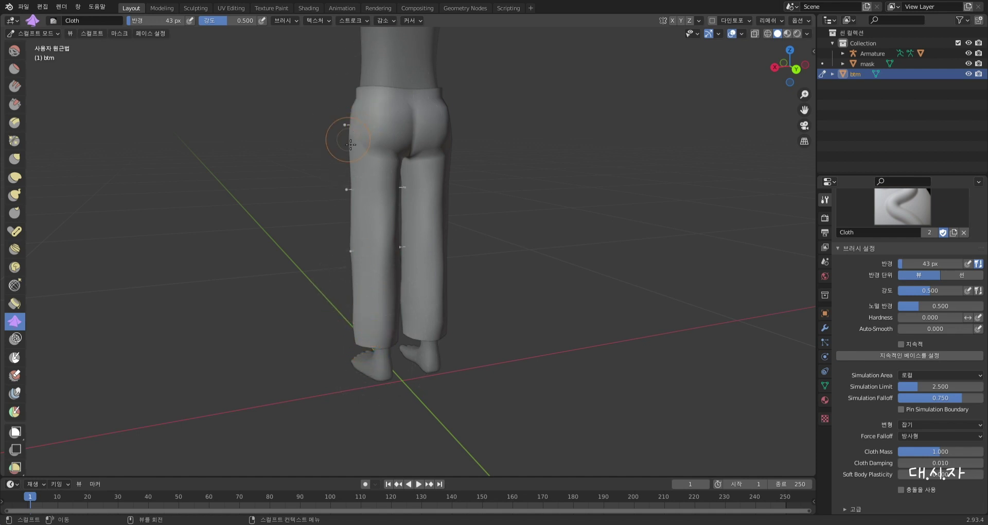
{"action": "mouse_move", "coordinate": [338, 139]}
{"action": "middle_mouse_down"}
{"action": "mouse_move", "coordinate": [485, 174]}
{"action": "mouse_move", "coordinate": [573, 143]}
{"action": "middle_mouse_up"}
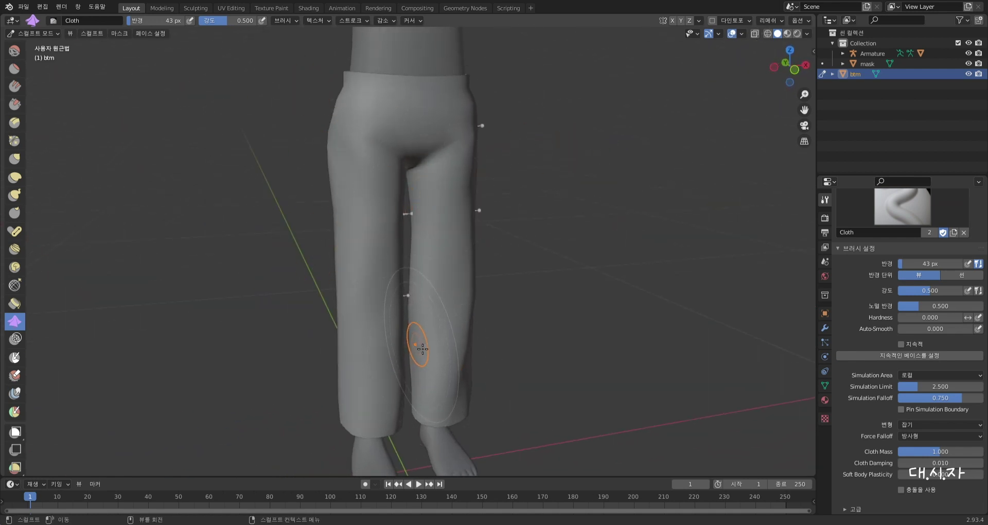
Subdivide the lowest ring of faces on the character's right trouser leg with one cut in Edit Mode.
{"action": "left_click", "coordinate": [56, 33]}
{"action": "left_click", "coordinate": [59, 63]}
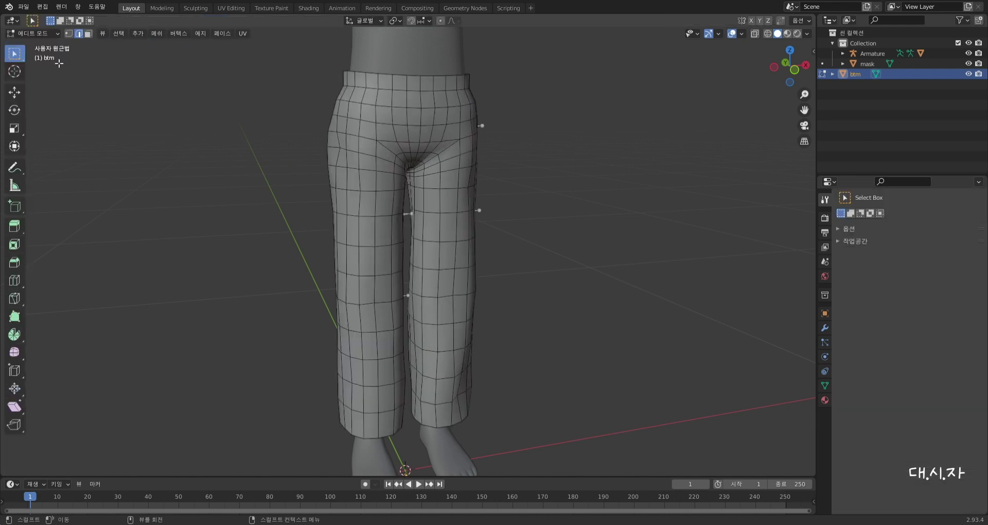
{"action": "middle_click_drag", "start_coordinate": [429, 386], "coordinate": [452, 354], "text": "shift"}
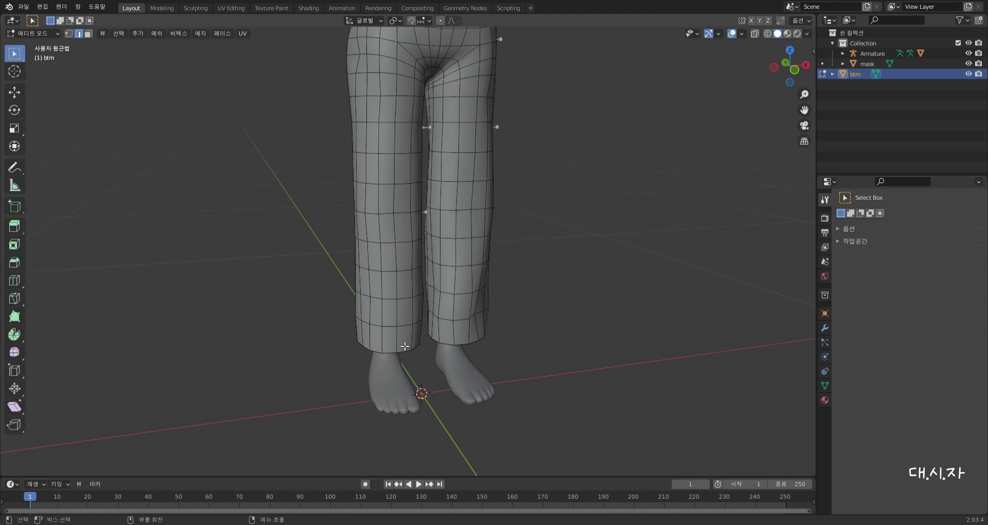
{"action": "middle_click_drag", "start_coordinate": [405, 347], "coordinate": [385, 335]}
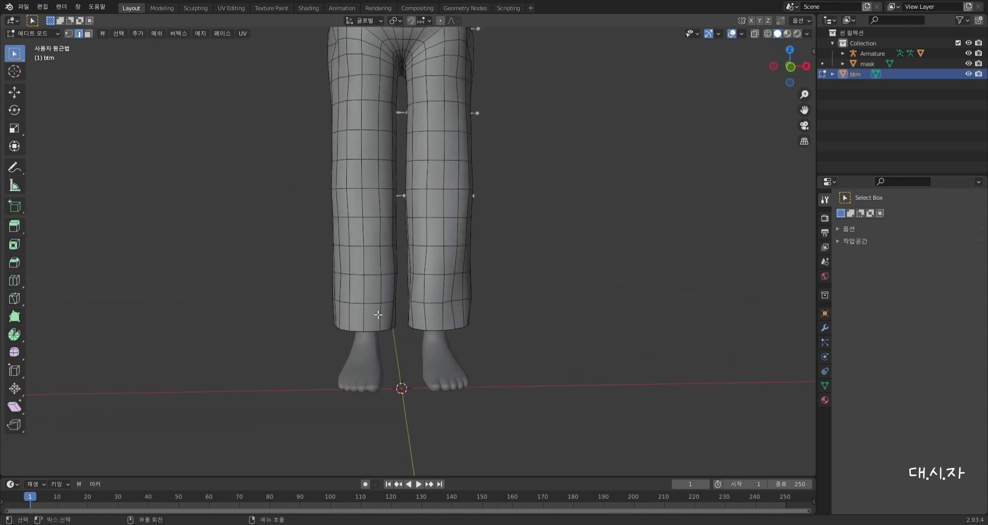
{"action": "middle_click_drag", "start_coordinate": [400, 265], "coordinate": [459, 184], "text": "shift"}
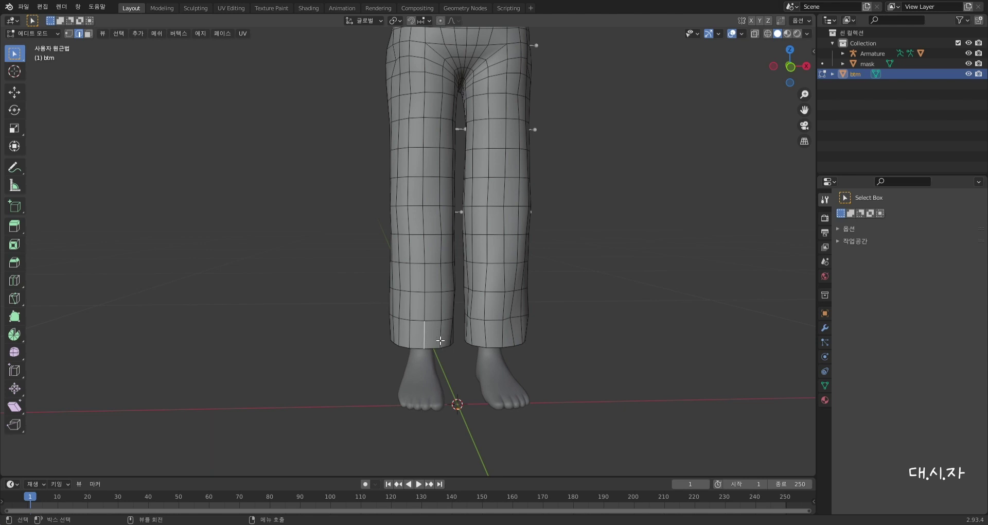
{"action": "left_click", "coordinate": [89, 34]}
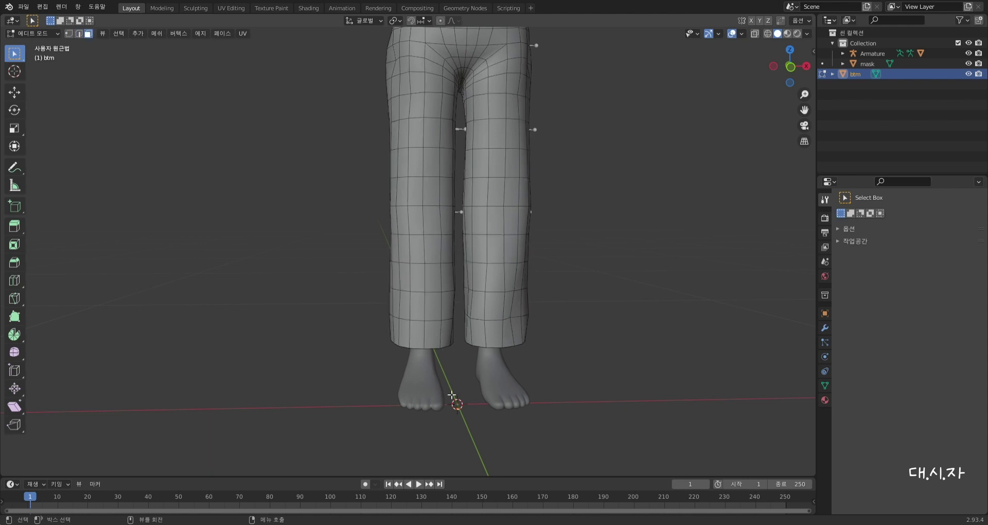
{"action": "left_click", "coordinate": [438, 336], "text": "alt"}
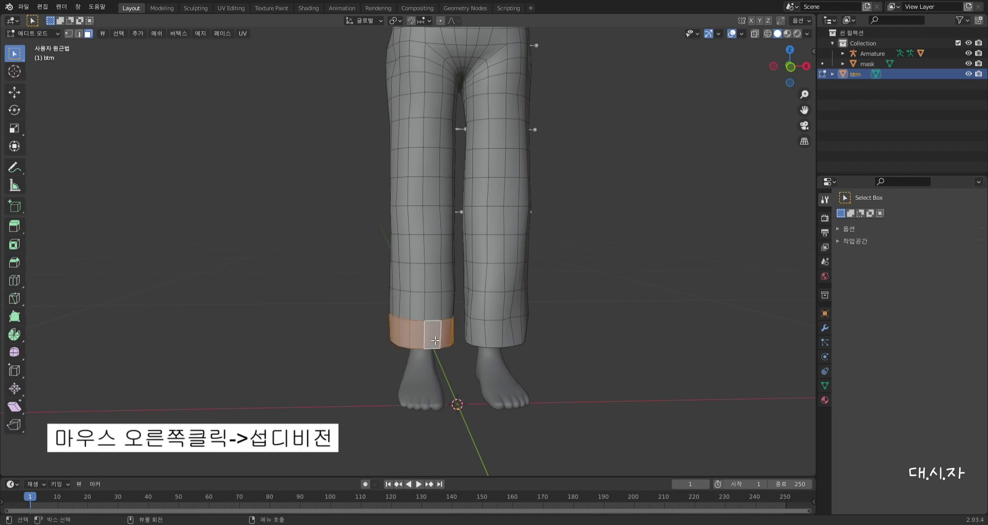
{"action": "right_click", "coordinate": [408, 327]}
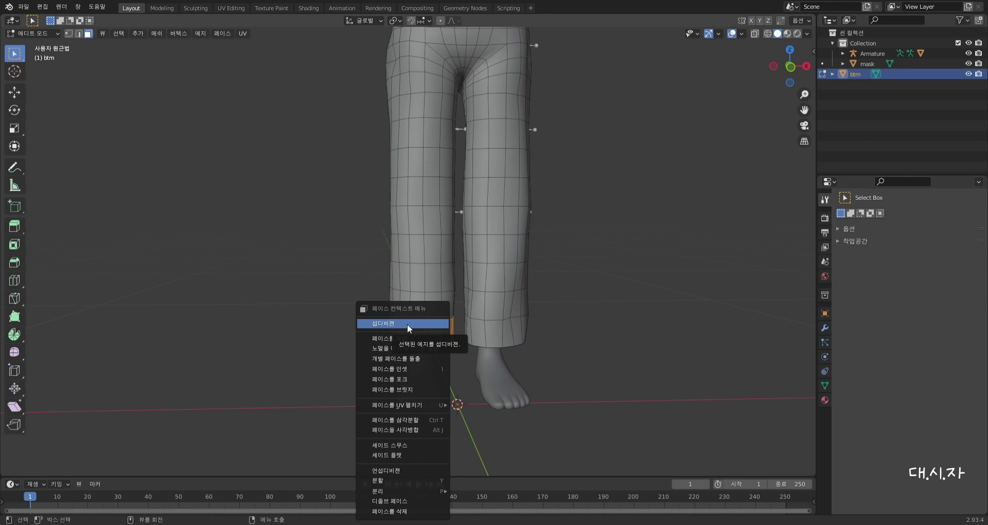
{"action": "left_click", "coordinate": [409, 325]}
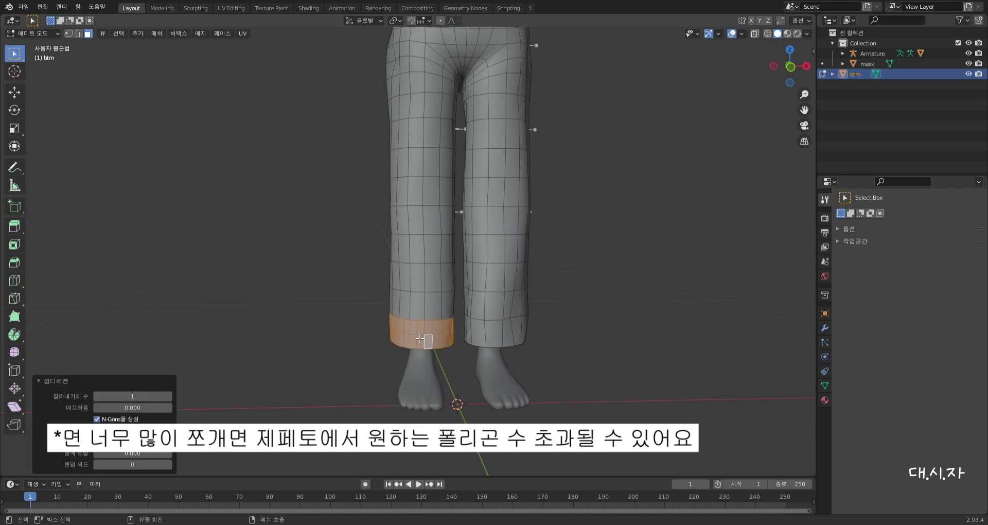
{"action": "left_click", "coordinate": [627, 346]}
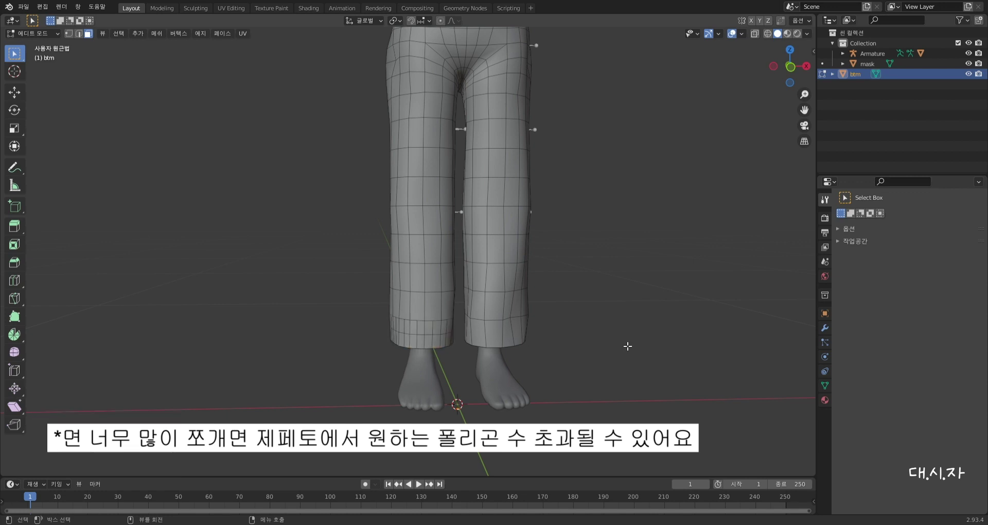
Return to Sculpt Mode and pull folds into the trouser hems with the Cloth brush.
{"action": "left_click", "coordinate": [40, 34]}
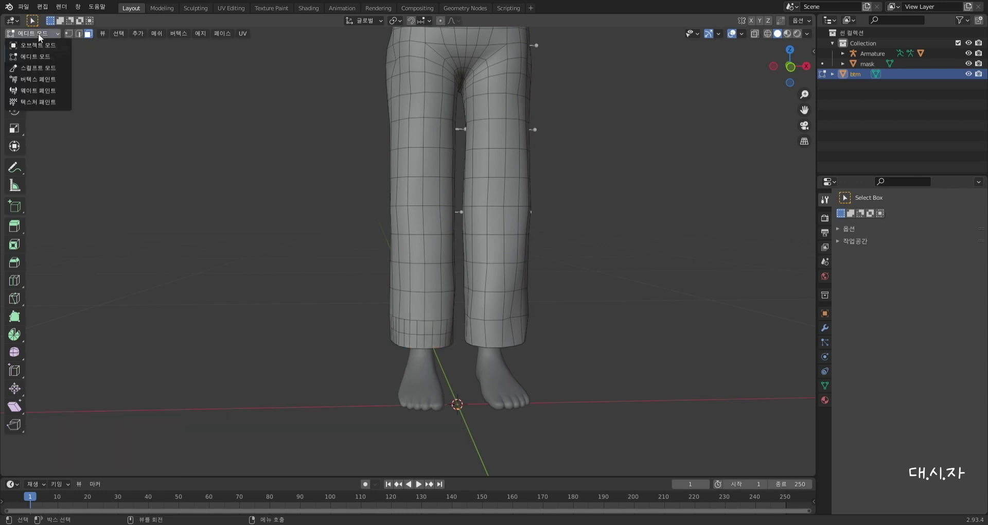
{"action": "left_click", "coordinate": [42, 72]}
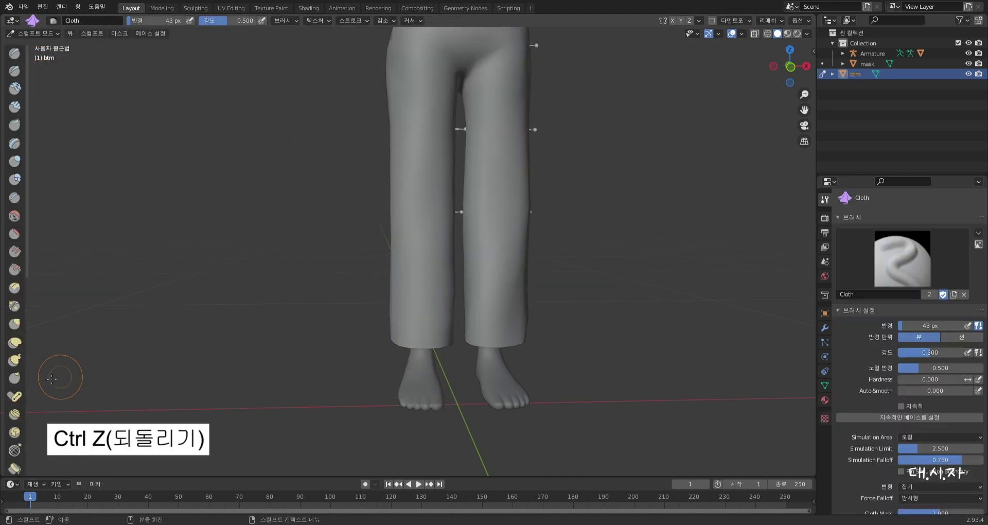
{"action": "scroll", "coordinate": [212, 355], "scroll_direction": "down", "scroll_amount": 5}
{"action": "scroll", "coordinate": [419, 381], "scroll_direction": "up", "scroll_amount": 8}
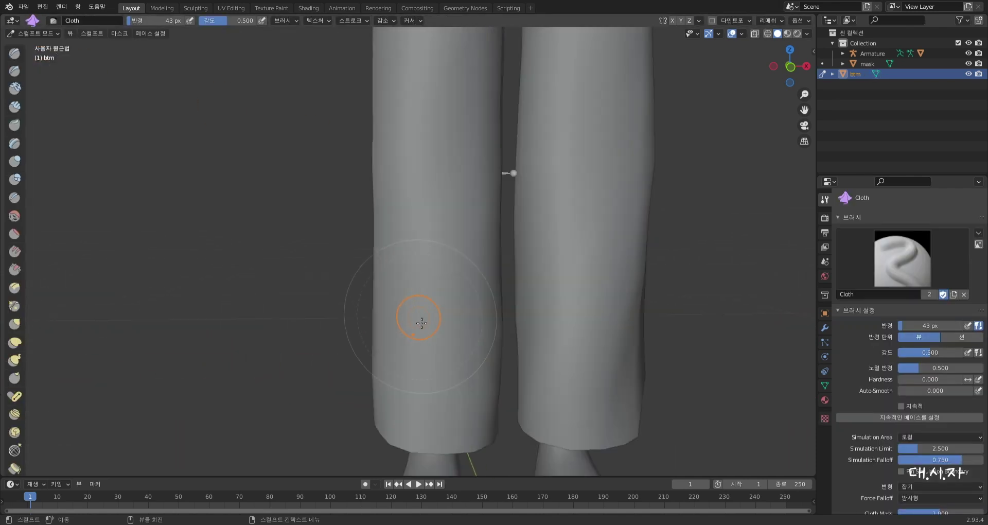
{"action": "scroll", "coordinate": [401, 360], "scroll_direction": "down", "scroll_amount": 2}
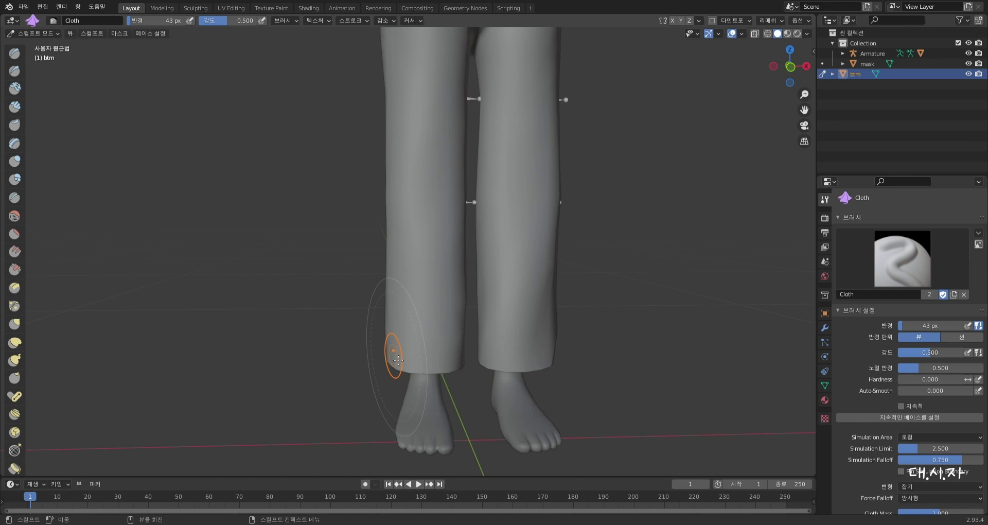
{"action": "left_click_drag", "start_coordinate": [399, 360], "coordinate": [442, 371]}
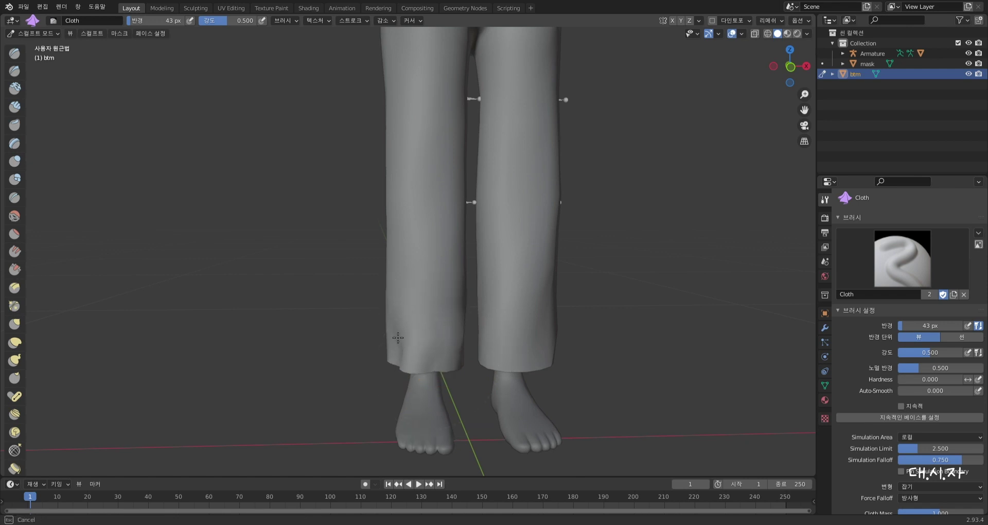
{"action": "mouse_move", "coordinate": [385, 367]}
{"action": "middle_mouse_down"}
{"action": "mouse_move", "coordinate": [507, 335]}
{"action": "mouse_move", "coordinate": [455, 341]}
{"action": "middle_mouse_up"}
{"action": "left_click_drag", "start_coordinate": [454, 341], "coordinate": [405, 348]}
{"action": "middle_click_drag", "start_coordinate": [664, 369], "coordinate": [598, 369]}
{"action": "mouse_move", "coordinate": [512, 350]}
{"action": "left_mouse_down"}
{"action": "mouse_move", "coordinate": [415, 353]}
{"action": "mouse_move", "coordinate": [489, 370]}
{"action": "mouse_move", "coordinate": [476, 353]}
{"action": "mouse_move", "coordinate": [565, 363]}
{"action": "mouse_move", "coordinate": [454, 355]}
{"action": "mouse_move", "coordinate": [578, 367]}
{"action": "left_mouse_up"}
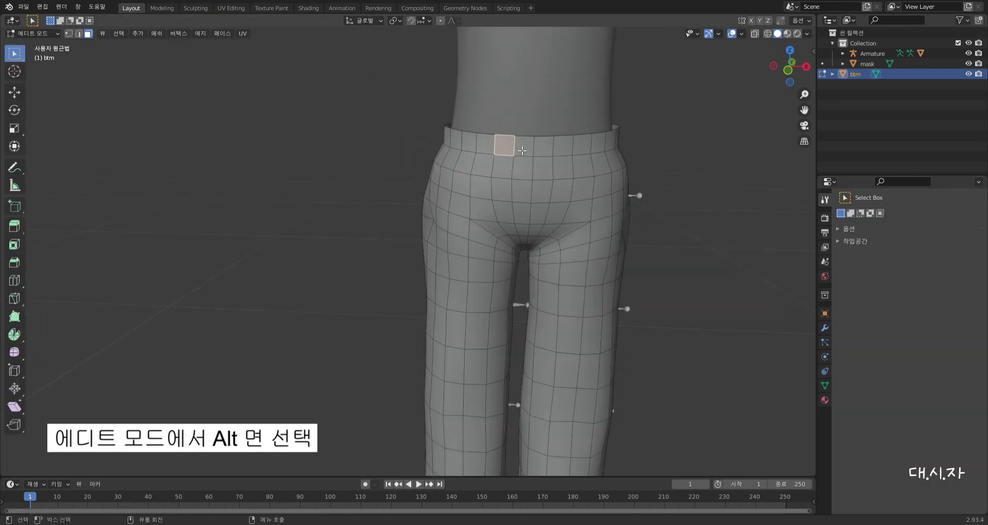
Extrude the waistband's face loop and scale it outward by about 1.035 to give the band thickness.
{"action": "left_click", "coordinate": [527, 150], "text": "alt"}
{"action": "middle_click_drag", "start_coordinate": [522, 150], "coordinate": [509, 172]}
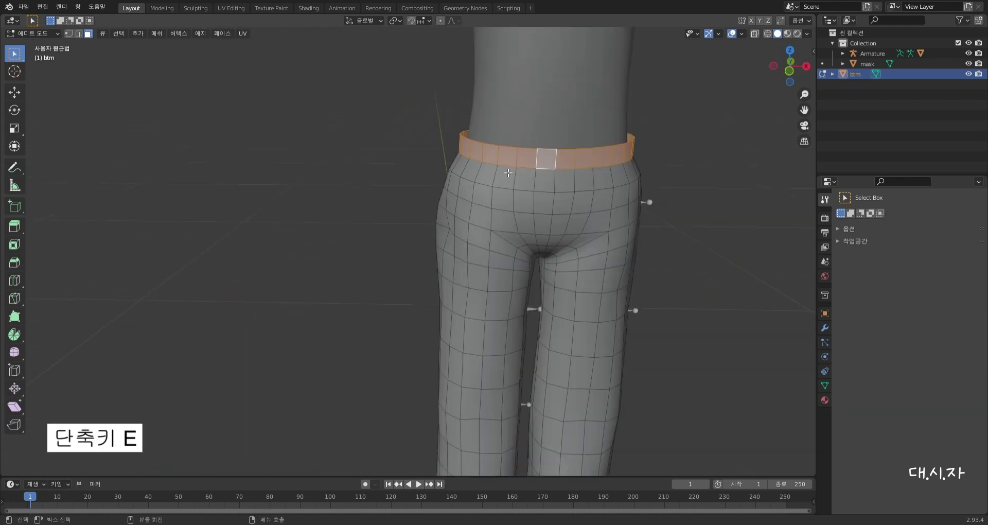
{"action": "key", "text": "e"}
{"action": "key", "text": "s"}
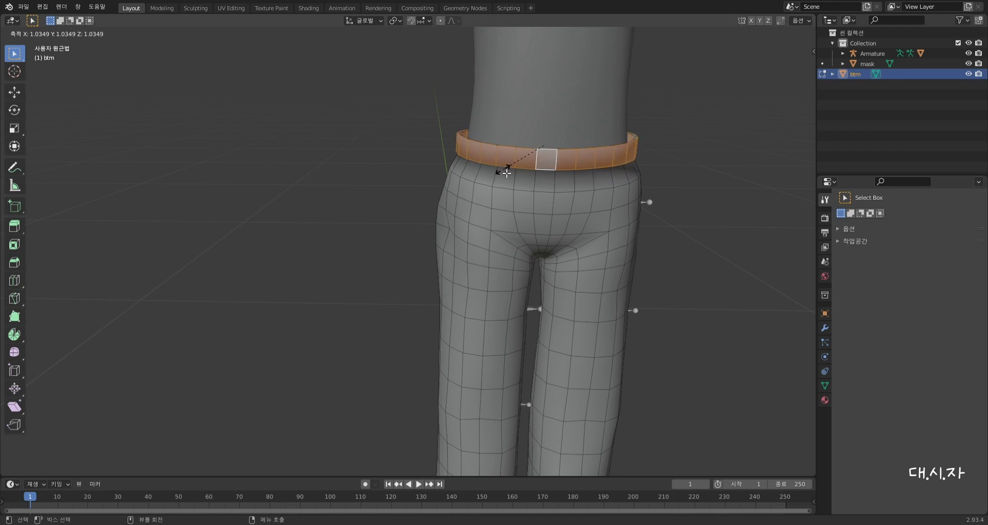
{"action": "left_click", "coordinate": [506, 173]}
{"action": "key", "text": "alt+a"}
Add one horizontal loop cut near the character's right trouser hem and move it about 0.016 m down along Z.
{"action": "scroll", "coordinate": [487, 144], "scroll_direction": "down", "scroll_amount": 3}
{"action": "middle_click_drag", "start_coordinate": [486, 144], "coordinate": [472, 312], "text": "shift"}
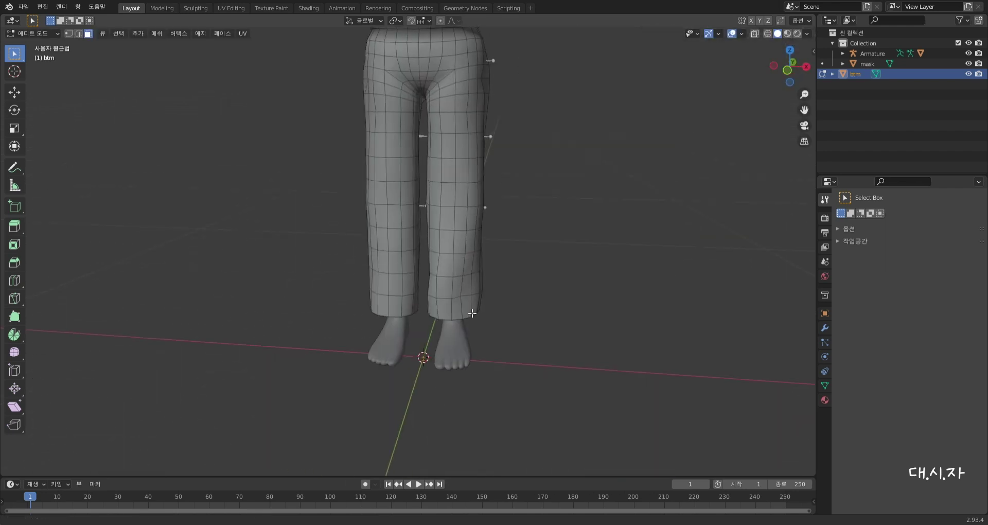
{"action": "scroll", "coordinate": [472, 313], "scroll_direction": "up", "scroll_amount": 5}
{"action": "middle_click_drag", "start_coordinate": [463, 366], "coordinate": [454, 350], "text": "shift"}
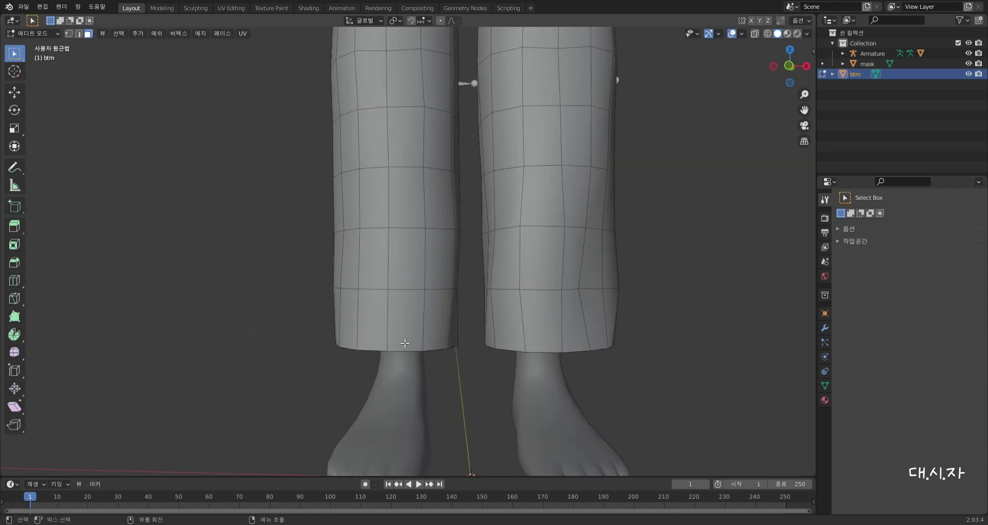
{"action": "key", "text": "ctrl+r"}
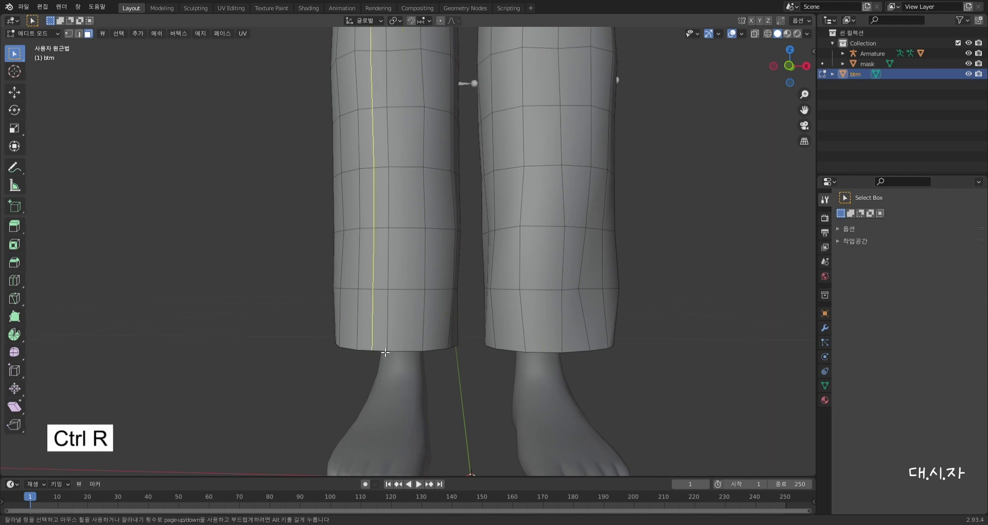
{"action": "left_click", "coordinate": [386, 324]}
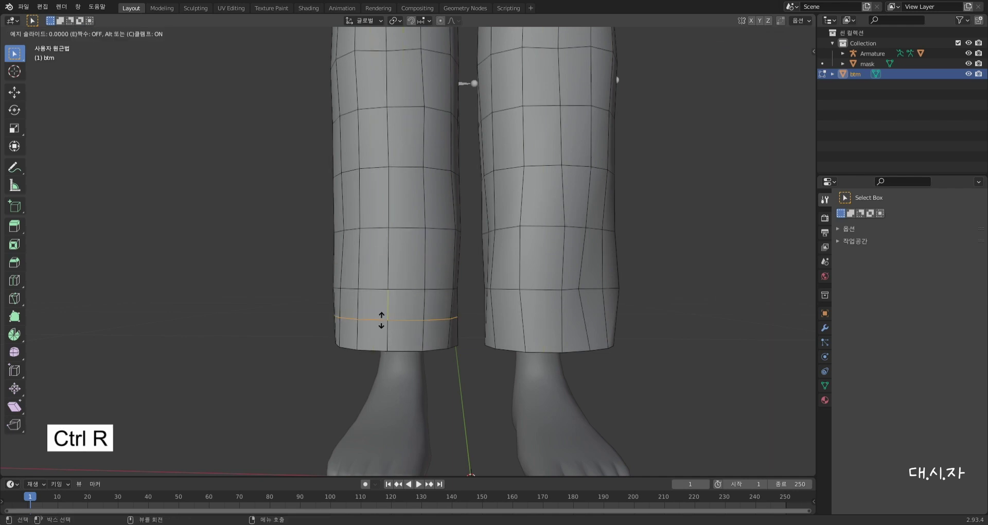
{"action": "right_click", "coordinate": [380, 319]}
{"action": "key", "text": "g"}
{"action": "key", "text": "z"}
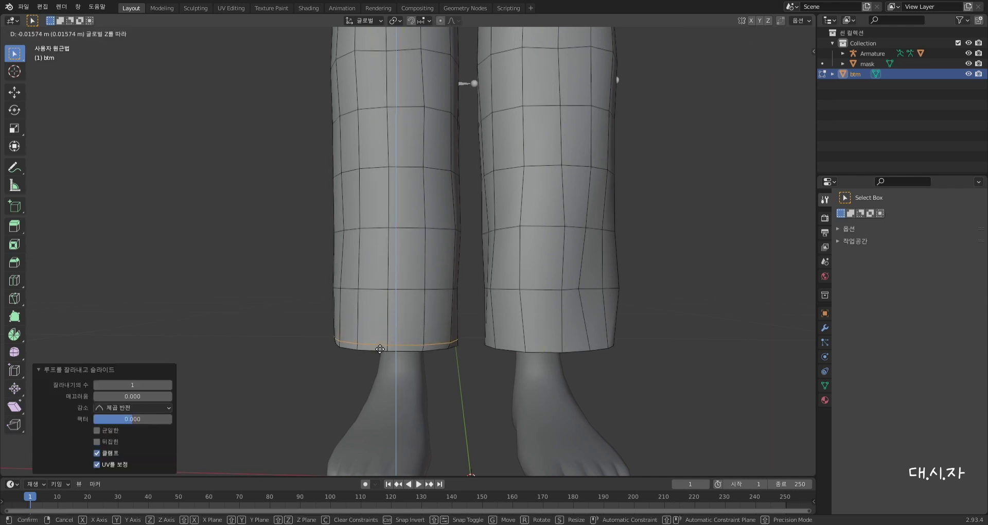
{"action": "left_click", "coordinate": [379, 349]}
{"action": "left_click", "coordinate": [465, 327]}
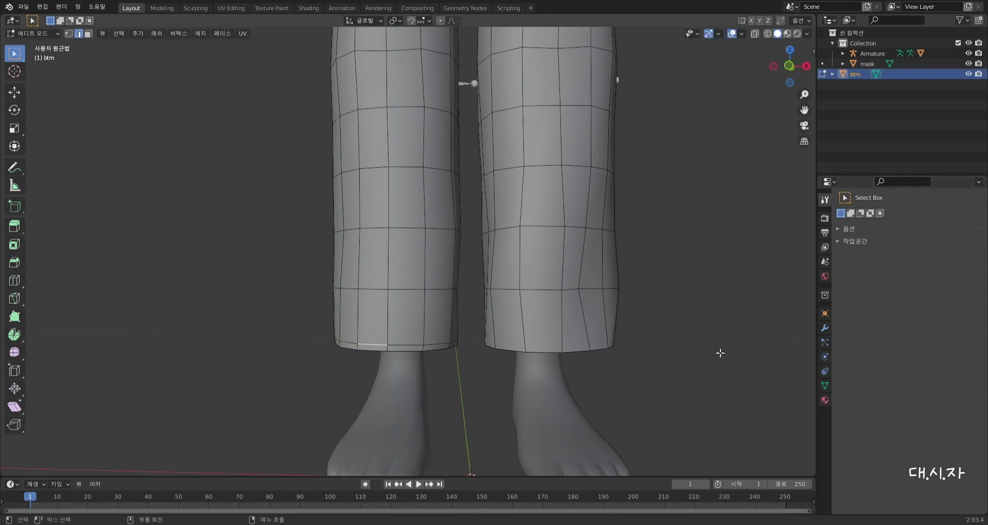
Add a matching loop cut near the character's left trouser hem and move it about 0.0155 m down along Z.
{"action": "key", "text": "ctrl+r"}
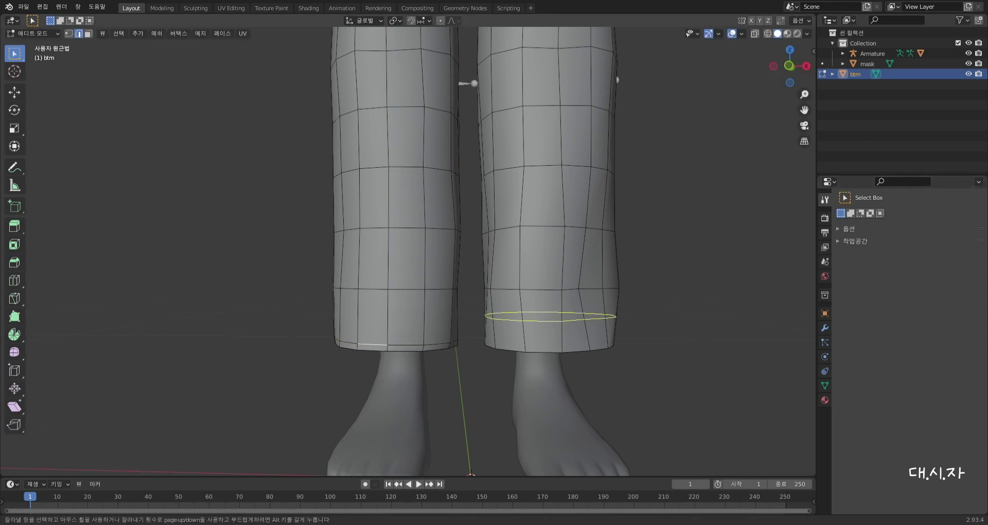
{"action": "left_click", "coordinate": [566, 316]}
{"action": "right_click", "coordinate": [566, 317]}
{"action": "key", "text": "g"}
{"action": "key", "text": "z"}
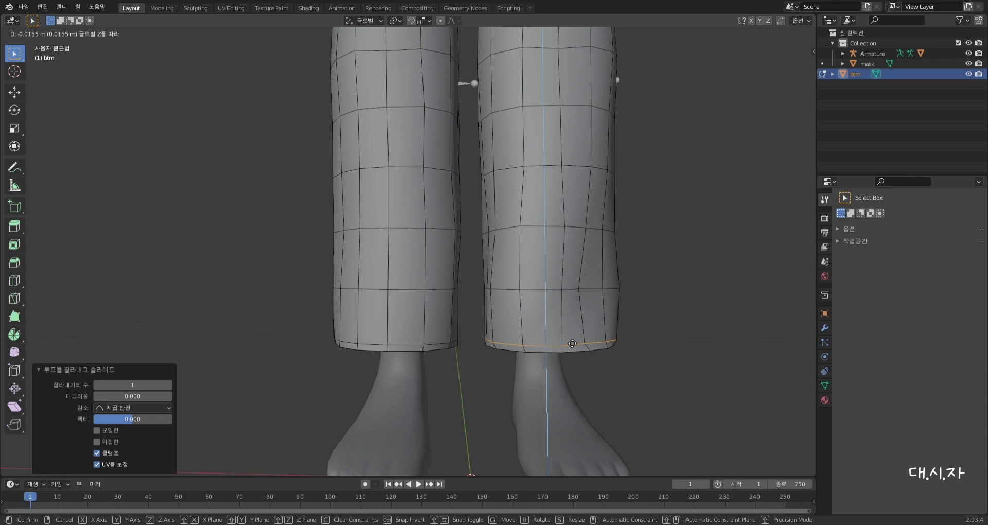
{"action": "left_click", "coordinate": [572, 343]}
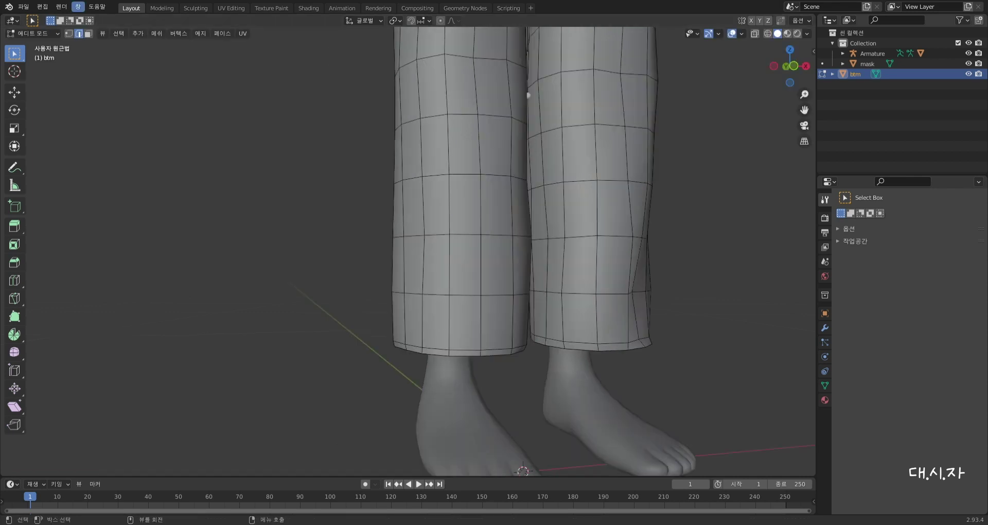
Select the narrow ring of hem faces on the character's right trouser leg, extrude it and scale it outward by about 1.087.
{"action": "left_click", "coordinate": [89, 32]}
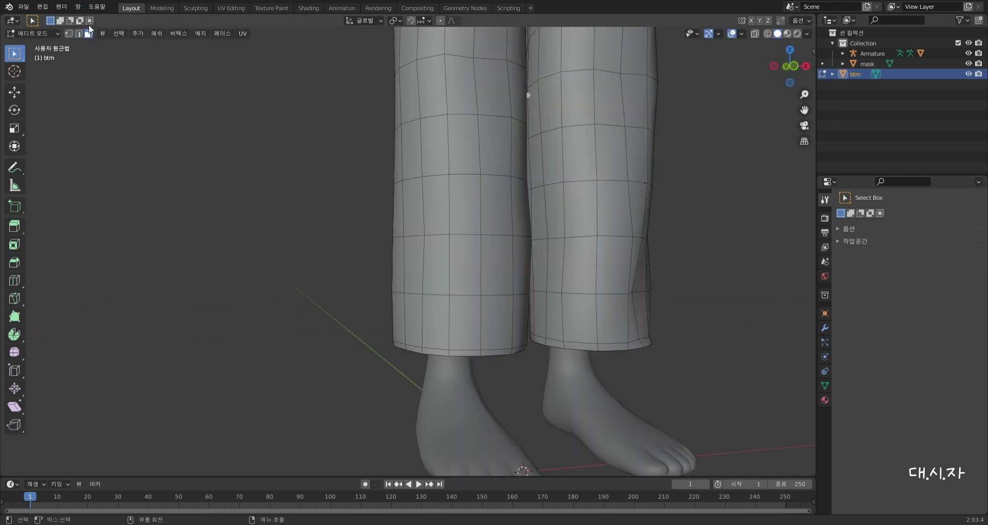
{"action": "left_click", "coordinate": [497, 354], "text": "alt"}
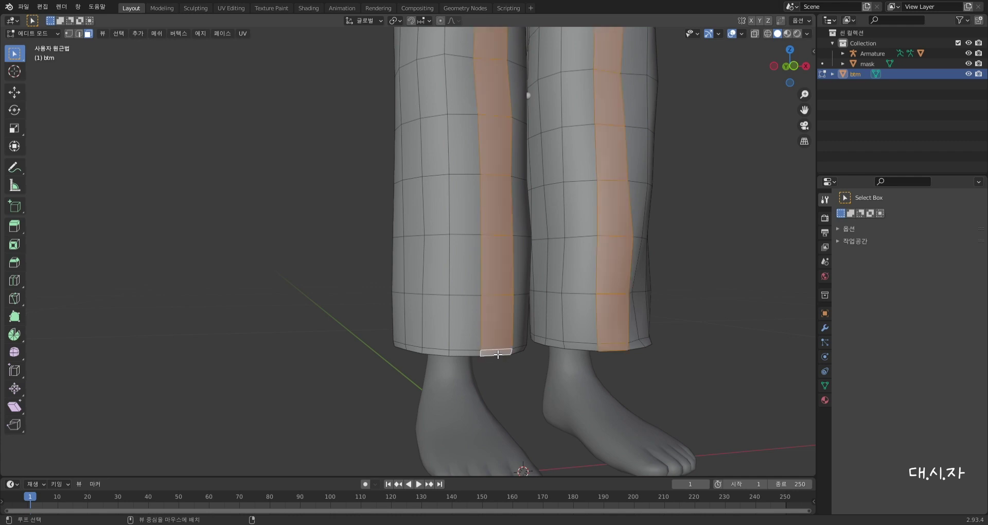
{"action": "key", "text": "alt+a"}
{"action": "left_click", "coordinate": [466, 354]}
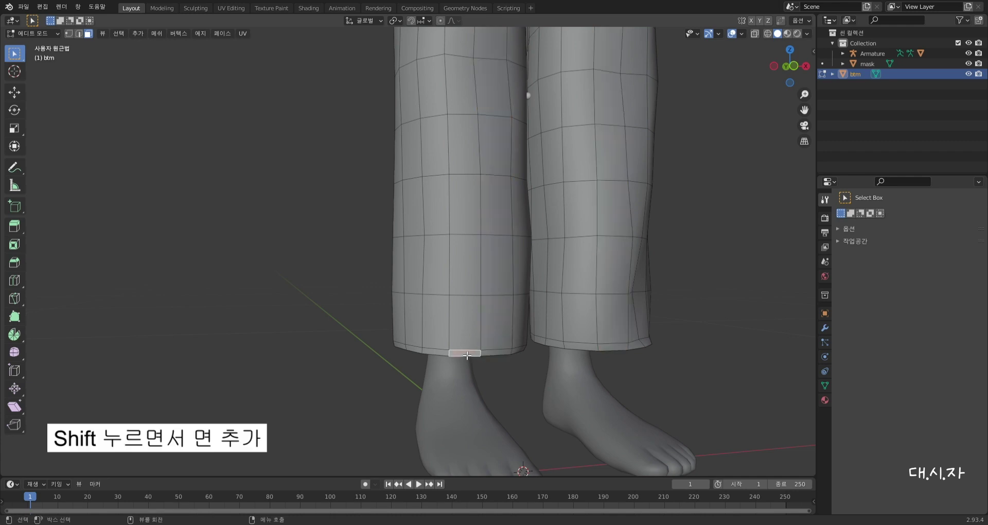
{"action": "left_click", "coordinate": [503, 353], "text": "shift"}
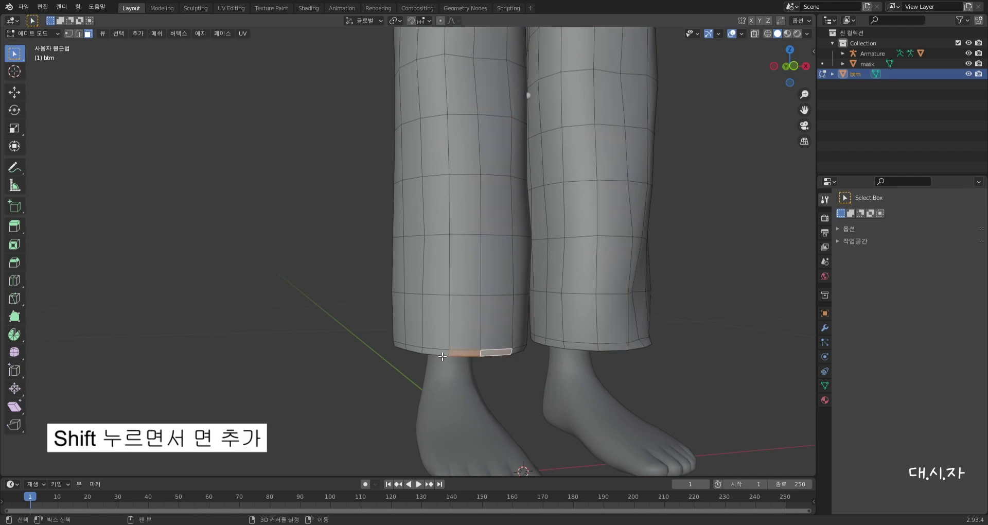
{"action": "left_click", "coordinate": [444, 349], "text": "shift"}
{"action": "middle_click_drag", "start_coordinate": [444, 348], "coordinate": [553, 344]}
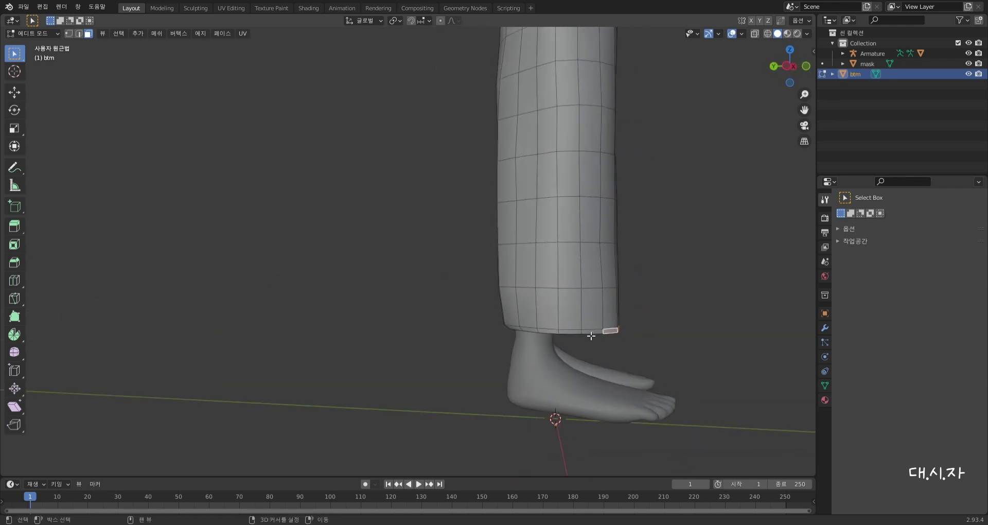
{"action": "left_click", "coordinate": [563, 332], "text": "shift"}
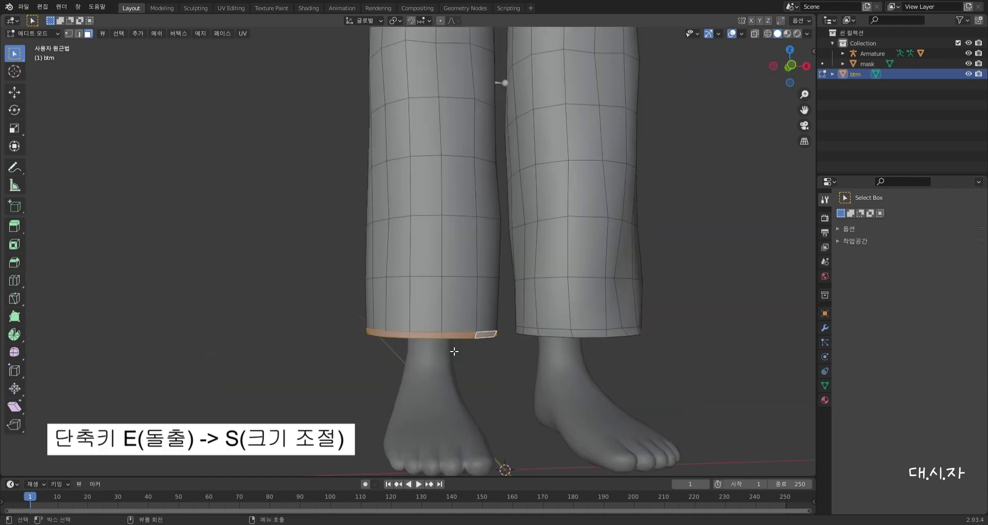
{"action": "key", "text": "e"}
{"action": "key", "text": "s"}
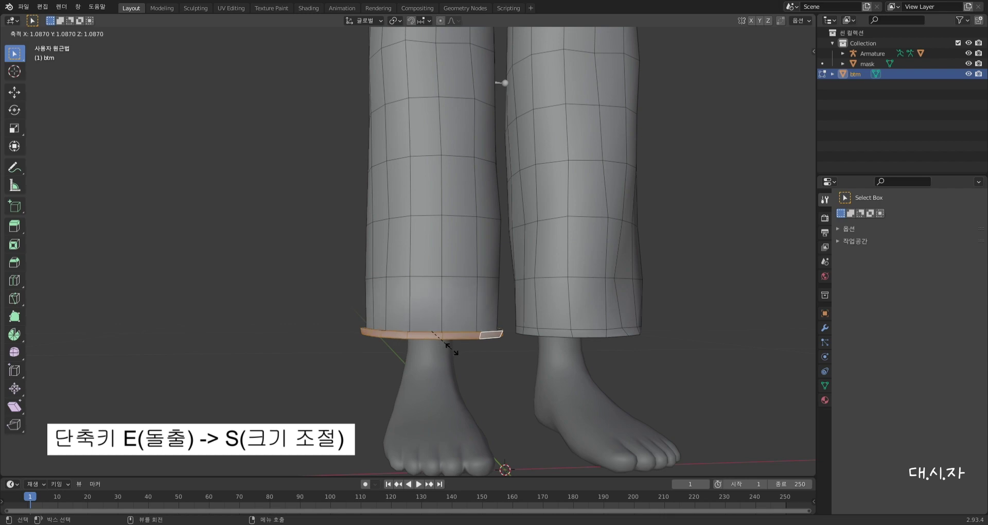
{"action": "left_click", "coordinate": [451, 349]}
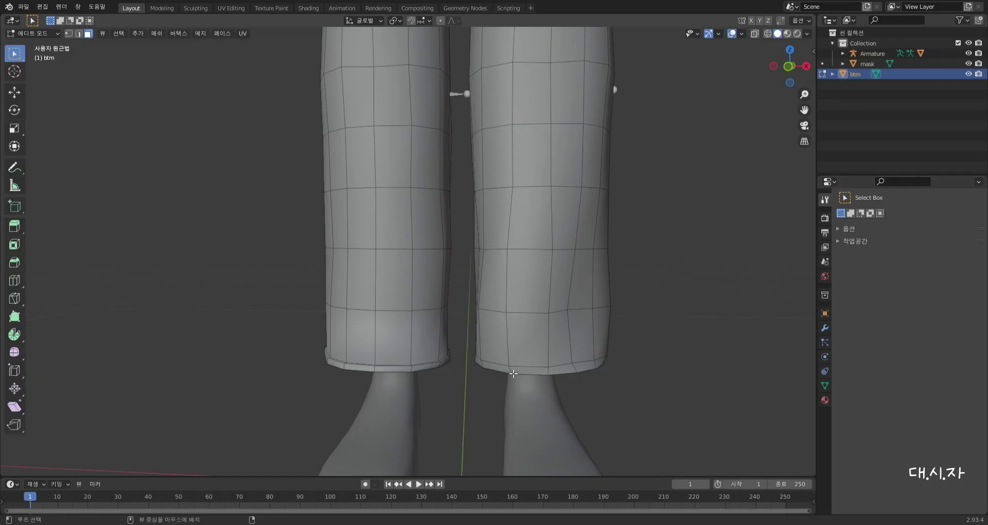
Select the narrow ring of hem faces on the character's left trouser leg, extrude it and scale it outward by about 1.044.
{"action": "left_click", "coordinate": [513, 373], "text": "alt"}
{"action": "middle_click_drag", "start_coordinate": [513, 373], "coordinate": [368, 302]}
{"action": "scroll", "coordinate": [369, 302], "scroll_direction": "up", "scroll_amount": 3}
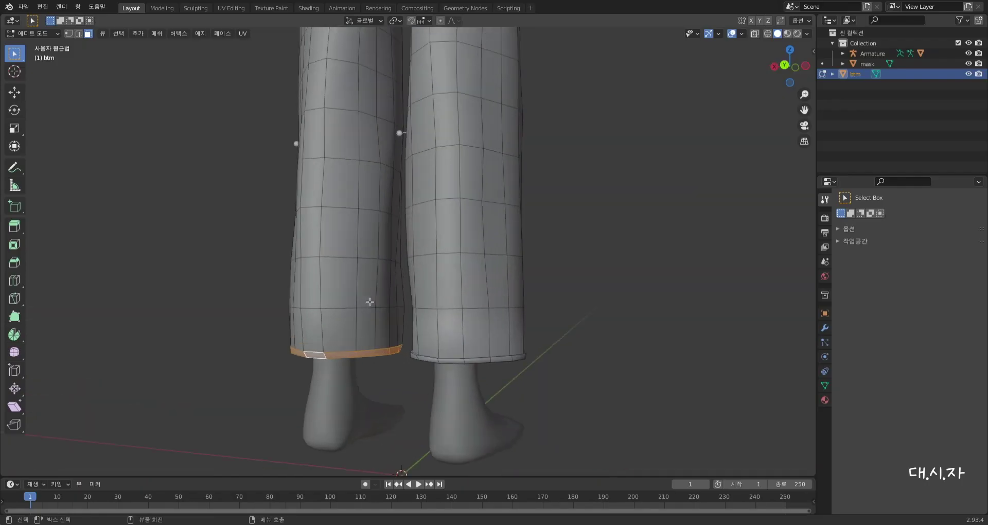
{"action": "key", "text": "s"}
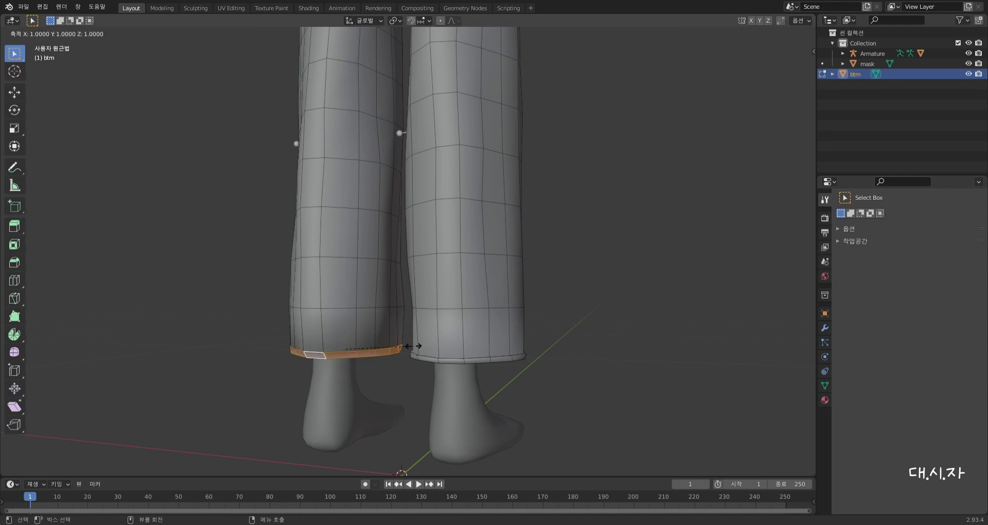
{"action": "left_click", "coordinate": [415, 349]}
{"action": "middle_click_drag", "start_coordinate": [415, 349], "coordinate": [381, 337]}
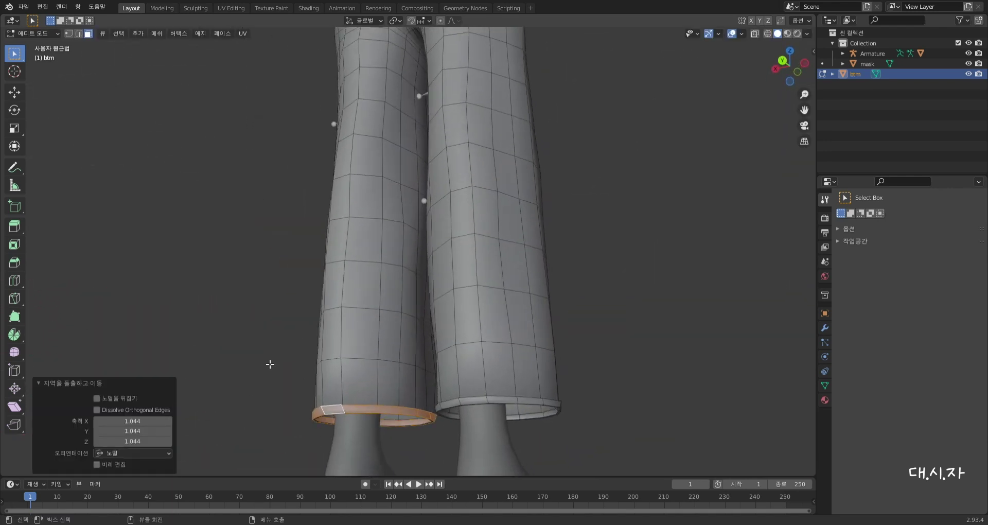
{"action": "left_click", "coordinate": [270, 365]}
Select one horizontal row of upper seat faces on each side of the back and extrude both outward along Y as pocket flaps.
{"action": "middle_click_drag", "start_coordinate": [434, 365], "coordinate": [324, 365]}
{"action": "scroll", "coordinate": [535, 209], "scroll_direction": "down", "scroll_amount": 3}
{"action": "middle_click_drag", "start_coordinate": [460, 104], "coordinate": [488, 333]}
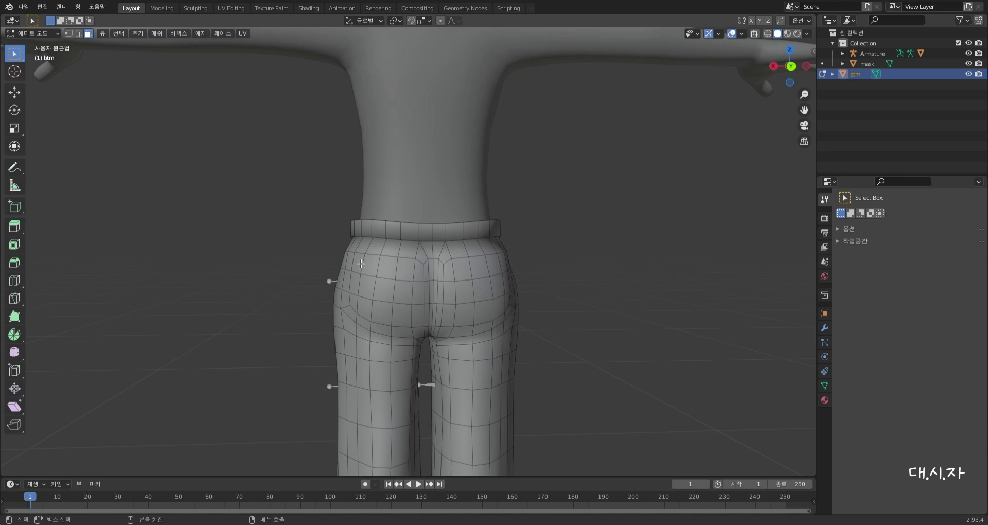
{"action": "left_click_drag", "start_coordinate": [360, 263], "coordinate": [421, 278], "text": "shift"}
{"action": "middle_click_drag", "start_coordinate": [463, 289], "coordinate": [487, 272]}
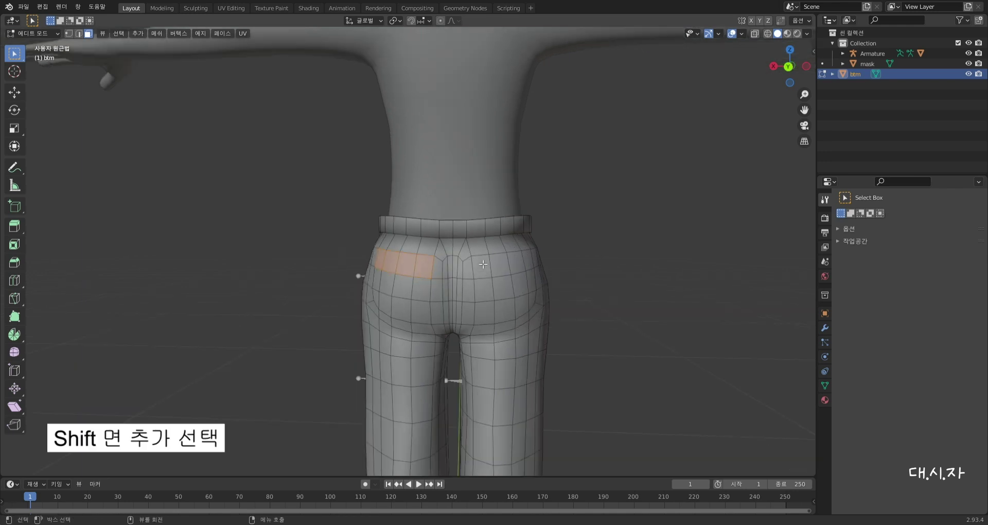
{"action": "left_click_drag", "start_coordinate": [481, 269], "coordinate": [536, 267], "text": "shift"}
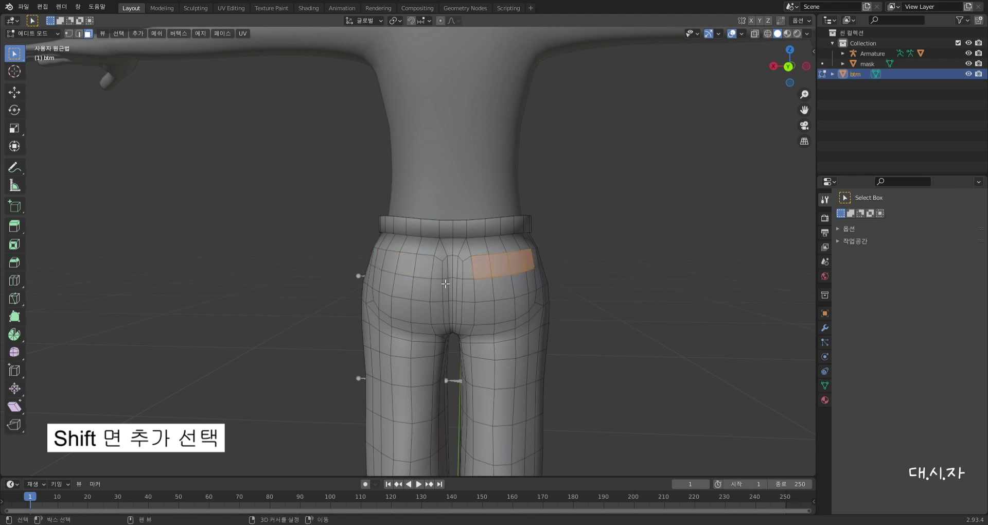
{"action": "middle_click_drag", "start_coordinate": [394, 263], "coordinate": [590, 380]}
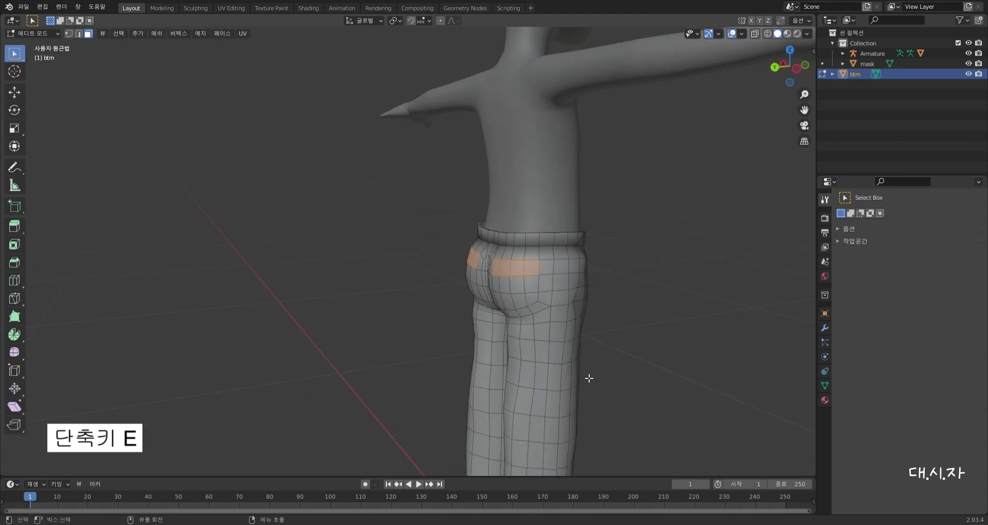
{"action": "key", "text": "e"}
{"action": "key", "text": "y"}
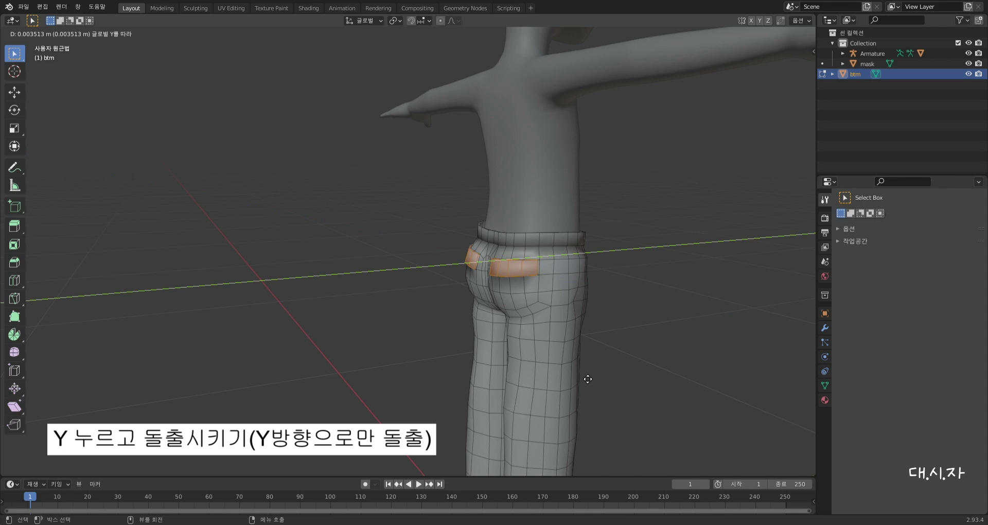
{"action": "middle_click_drag", "start_coordinate": [587, 379], "coordinate": [536, 307]}
{"action": "left_click", "coordinate": [464, 307]}
{"action": "scroll", "coordinate": [537, 310], "scroll_direction": "up", "scroll_amount": 1}
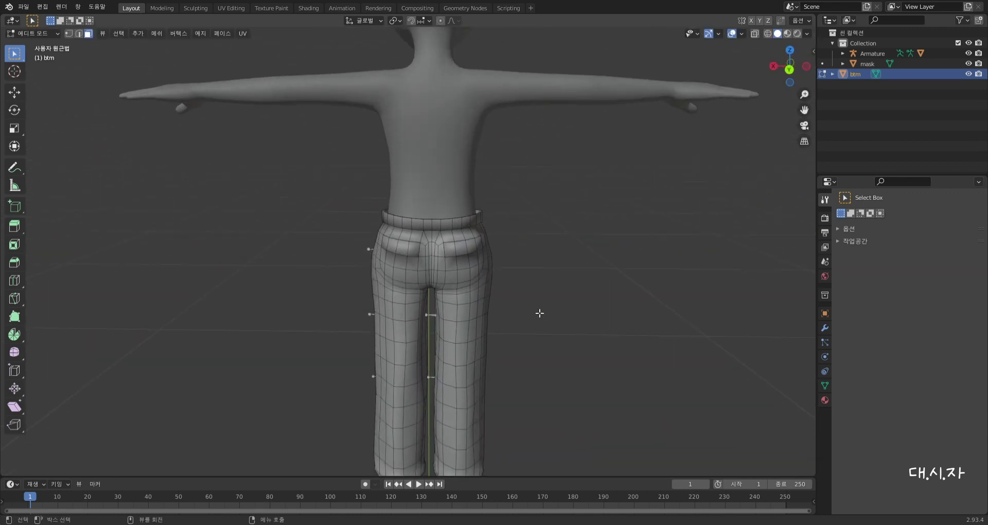
Add a vertical loop cut down the outer side of the character's right trouser leg and slide it by a factor of about 0.74.
{"action": "scroll", "coordinate": [597, 378], "scroll_direction": "down", "scroll_amount": 2}
{"action": "middle_click_drag", "start_coordinate": [613, 382], "coordinate": [540, 368]}
{"action": "key", "text": "ctrl+r"}
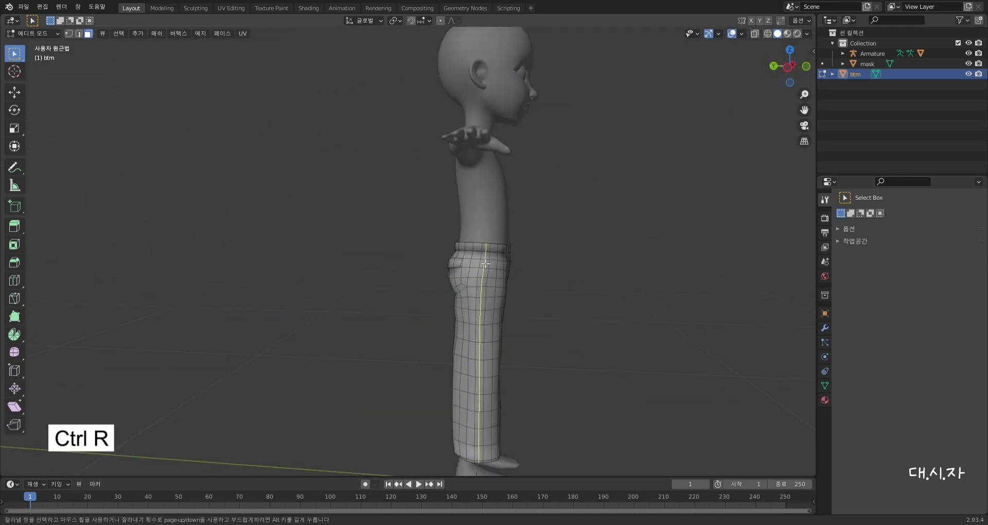
{"action": "left_click", "coordinate": [486, 263]}
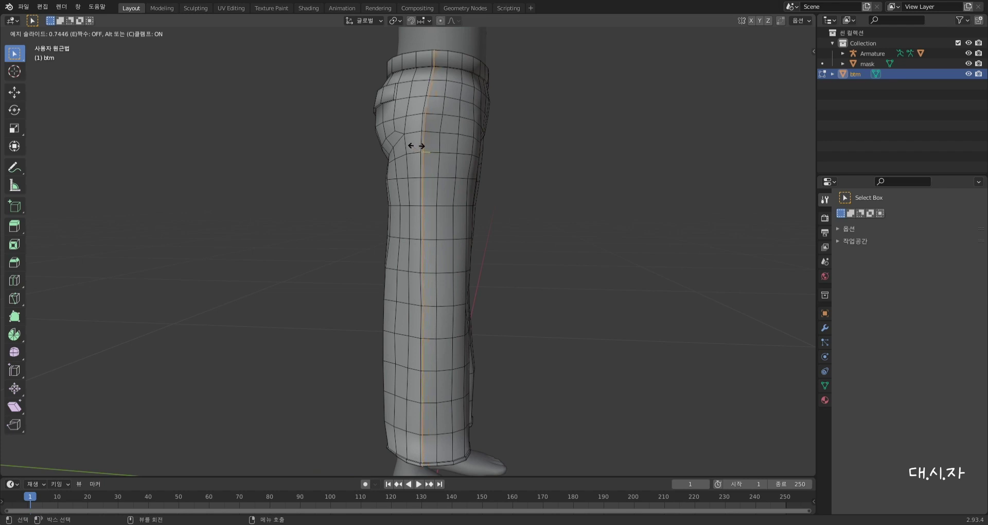
{"action": "key", "text": "ctrl+z"}
Add a matching vertical loop cut down the outer side of the character's left trouser leg, slid by a factor of about -0.65.
{"action": "middle_click_drag", "start_coordinate": [545, 212], "coordinate": [382, 193]}
{"action": "key", "text": "ctrl+r"}
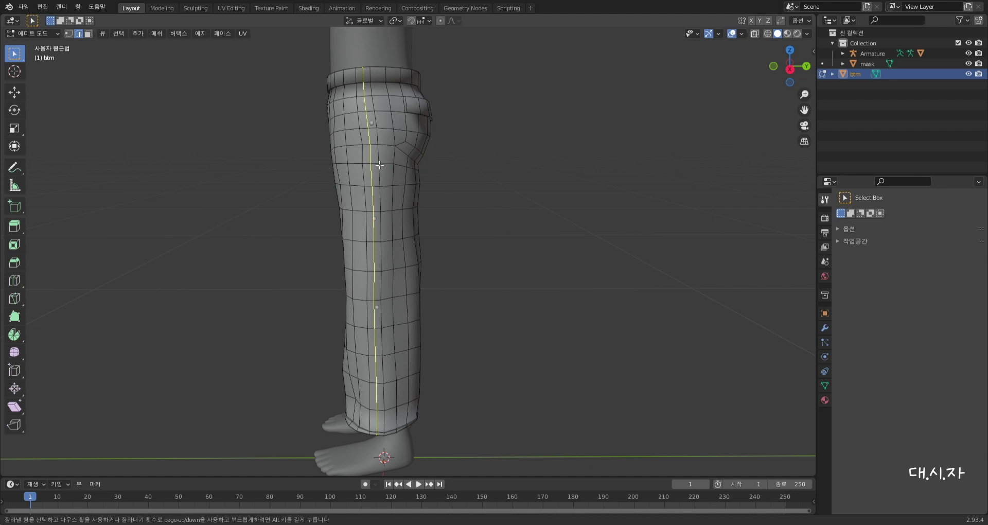
{"action": "left_click", "coordinate": [379, 165]}
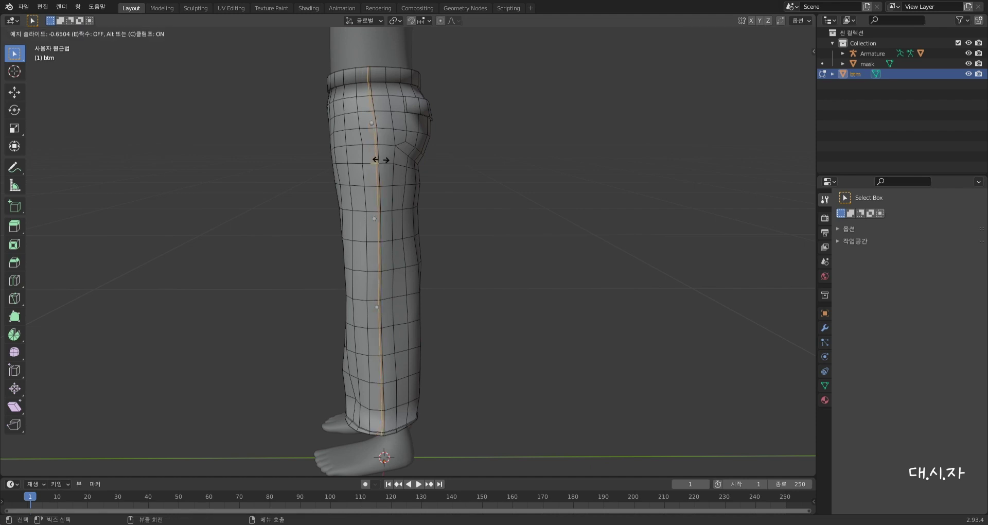
{"action": "left_click", "coordinate": [380, 160]}
{"action": "middle_click_drag", "start_coordinate": [381, 159], "coordinate": [562, 355]}
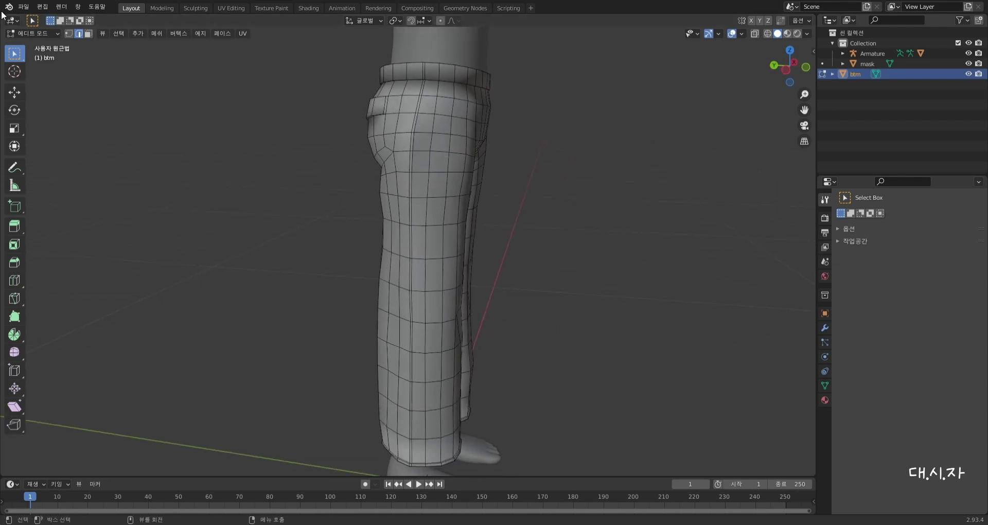
Switch to face selection and try to loop-select the narrow vertical strip along the outer side of the character's right trouser leg.
{"action": "left_click", "coordinate": [88, 34]}
{"action": "middle_click_drag", "start_coordinate": [429, 75], "coordinate": [415, 142]}
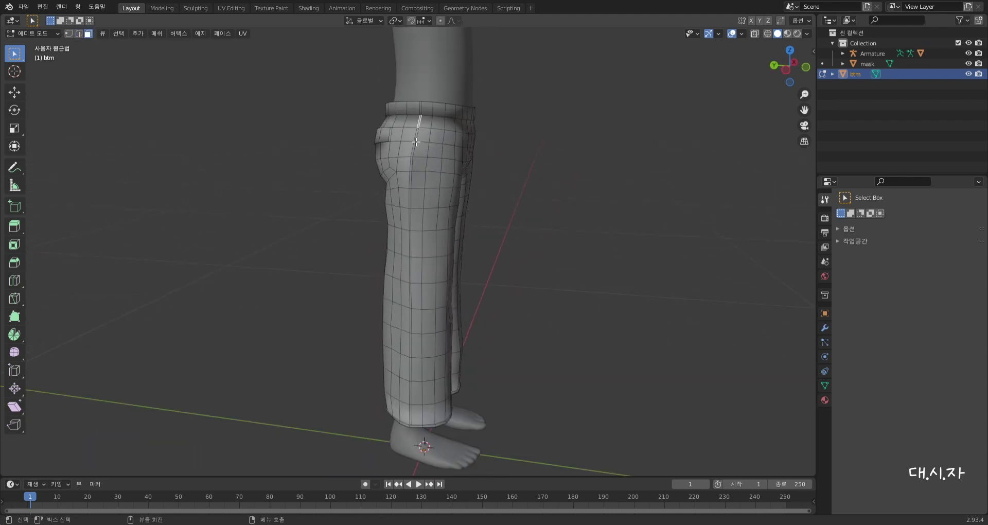
{"action": "scroll", "coordinate": [414, 142], "scroll_direction": "up", "scroll_amount": 3}
{"action": "key", "text": "alt"}
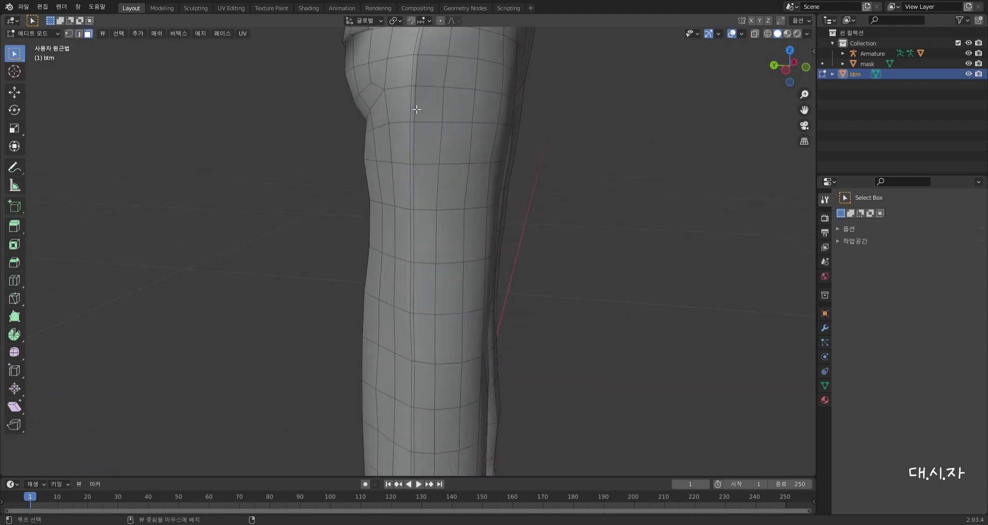
{"action": "left_click", "coordinate": [417, 109], "text": "alt"}
{"action": "left_click", "coordinate": [415, 77], "text": "alt"}
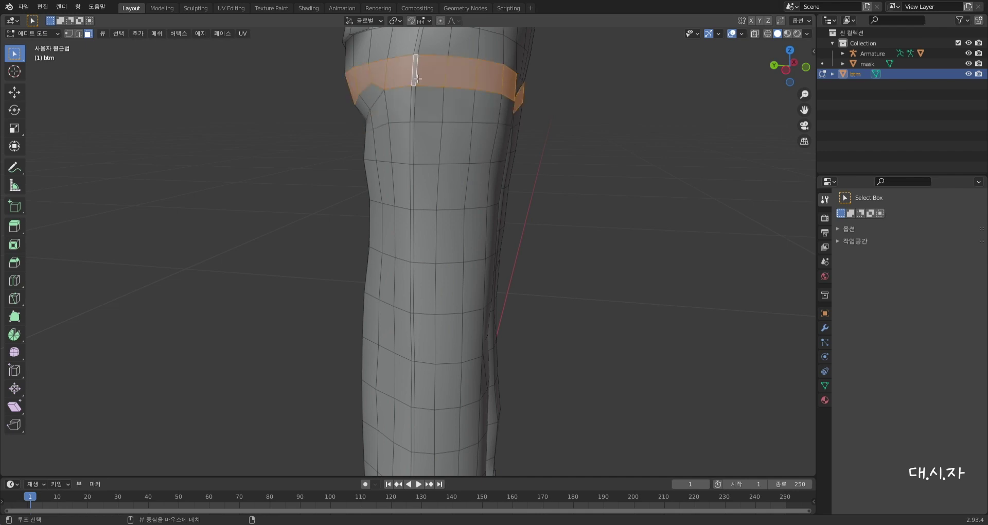
{"action": "left_click", "coordinate": [414, 132], "text": "alt"}
Select the narrow strip's faces one by one from waistband to hem on the character's right side and extrude them about 0.002 m outward along X.
{"action": "left_click", "coordinate": [415, 113]}
{"action": "left_click", "coordinate": [418, 156], "text": "shift"}
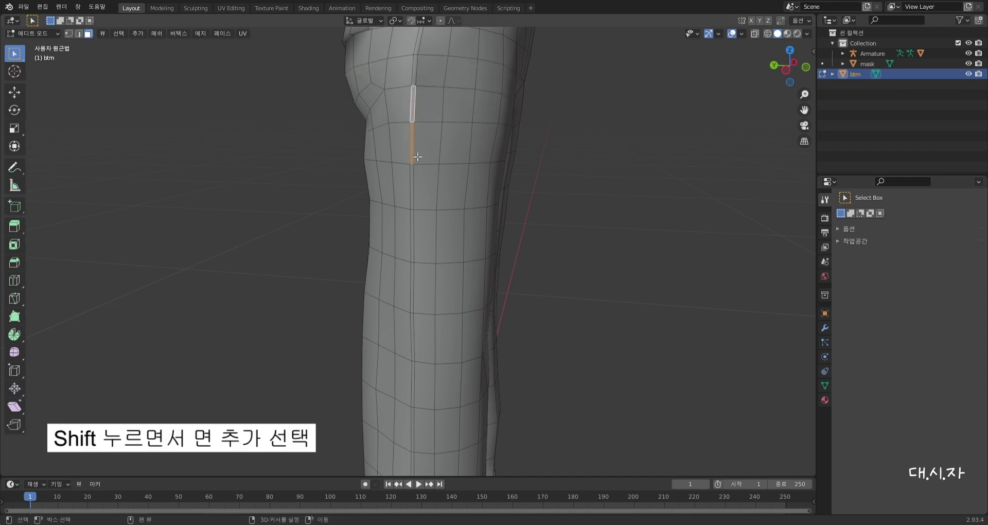
{"action": "left_click", "coordinate": [417, 204], "text": "shift"}
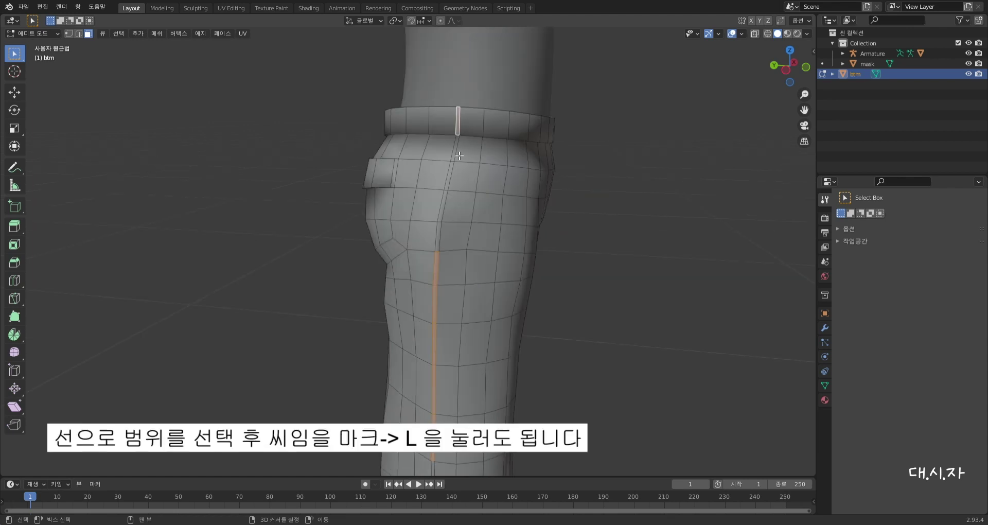
{"action": "left_click", "coordinate": [453, 177], "text": "shift"}
{"action": "left_click", "coordinate": [442, 226], "text": "shift"}
{"action": "middle_click_drag", "start_coordinate": [474, 293], "coordinate": [476, 212]}
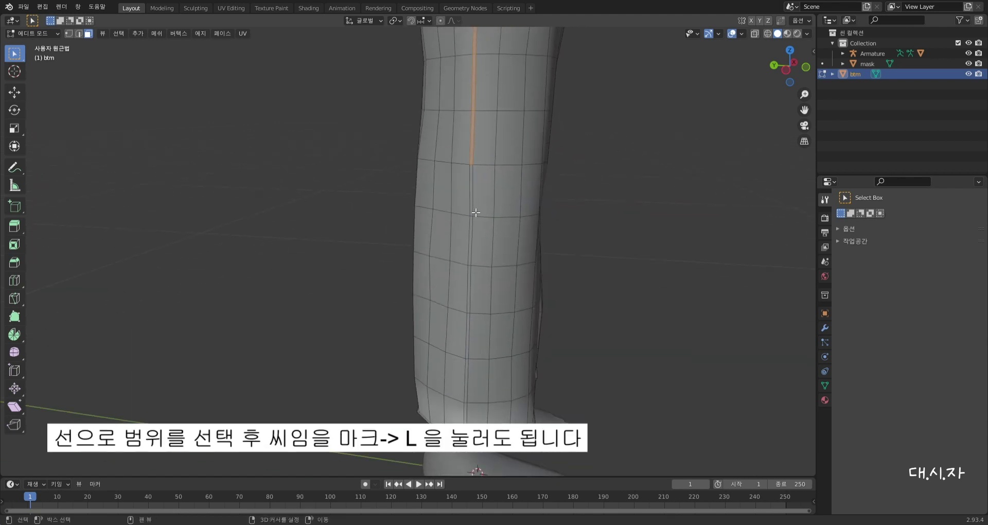
{"action": "left_click", "coordinate": [472, 191], "text": "shift"}
{"action": "left_click", "coordinate": [470, 240], "text": "shift"}
{"action": "left_click", "coordinate": [469, 288], "text": "shift"}
{"action": "left_click", "coordinate": [468, 335], "text": "shift"}
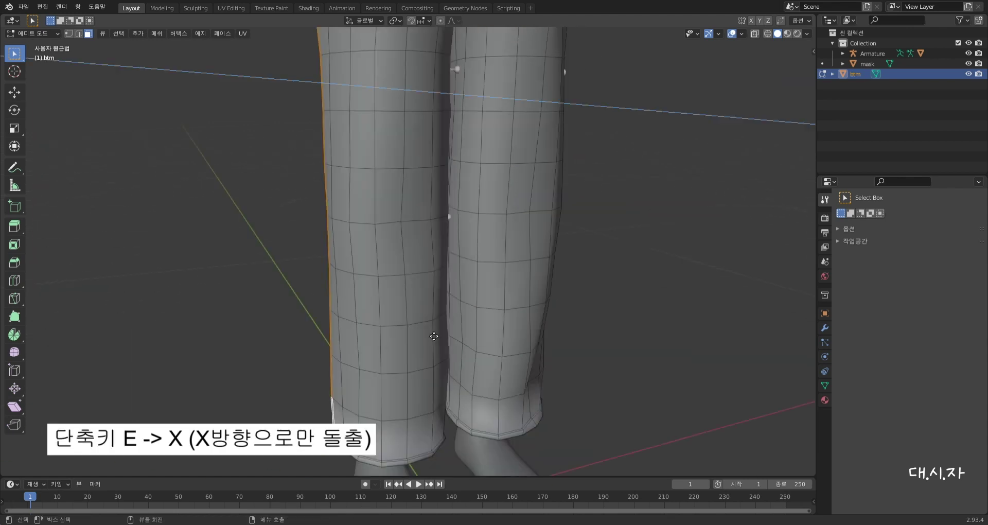
{"action": "key", "text": "e"}
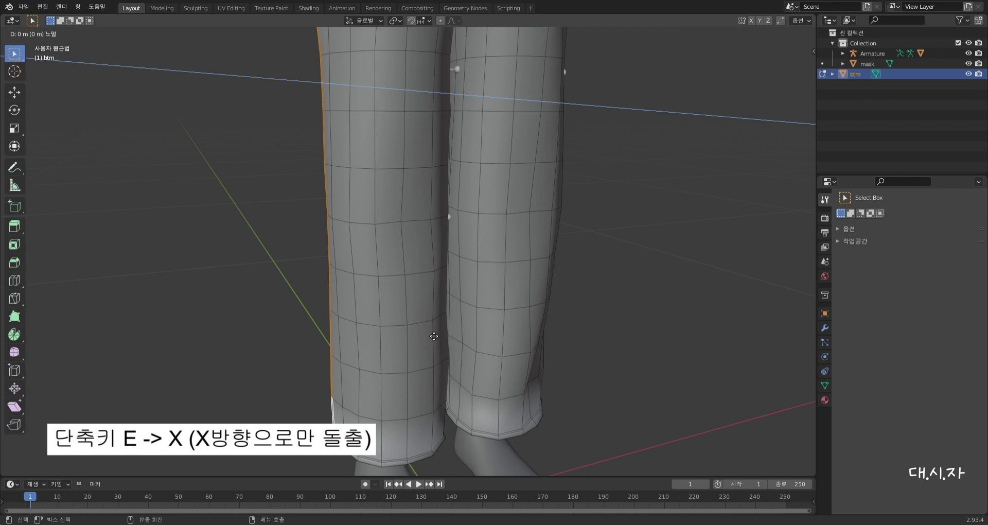
{"action": "key", "text": "x"}
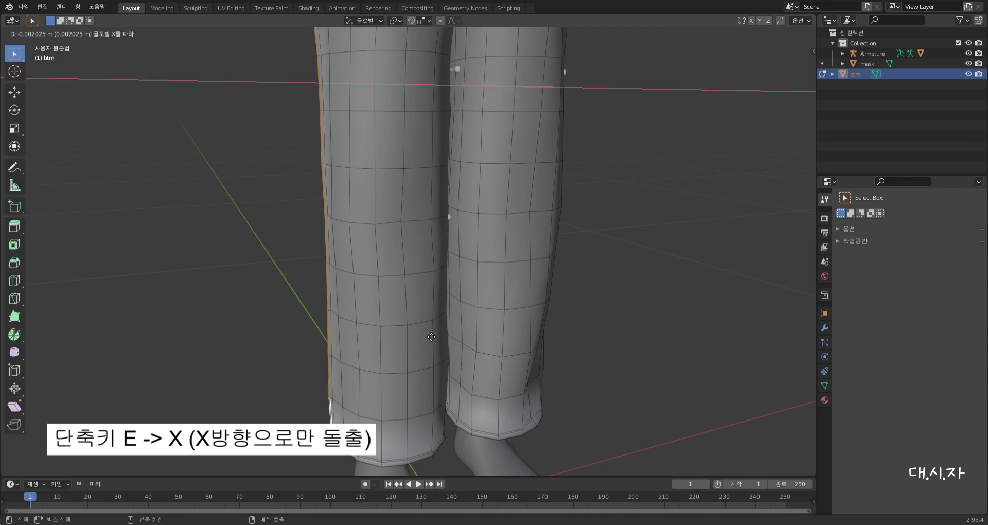
{"action": "left_click", "coordinate": [431, 335]}
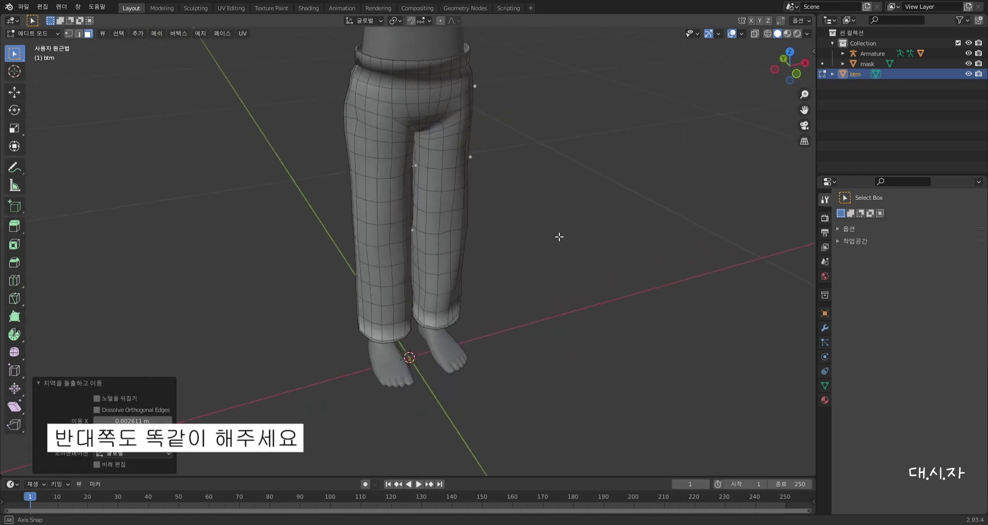
{"action": "middle_click_drag", "start_coordinate": [559, 237], "coordinate": [523, 223]}
{"action": "left_click", "coordinate": [527, 208]}
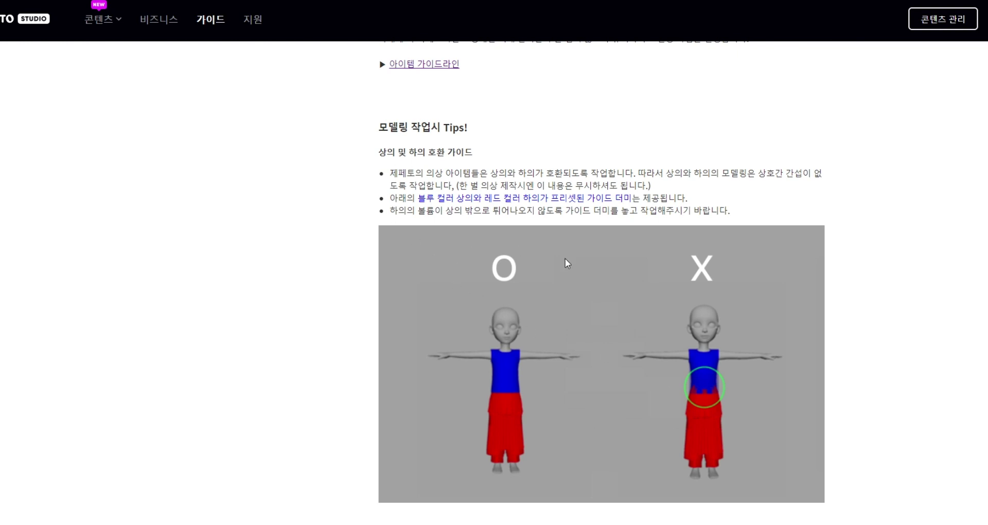
Switch to the ZEPETO Studio guide page and review the top and bottom compatibility tips for modelling.
{"action": "scroll", "coordinate": [676, 371], "scroll_direction": "down", "scroll_amount": 1}
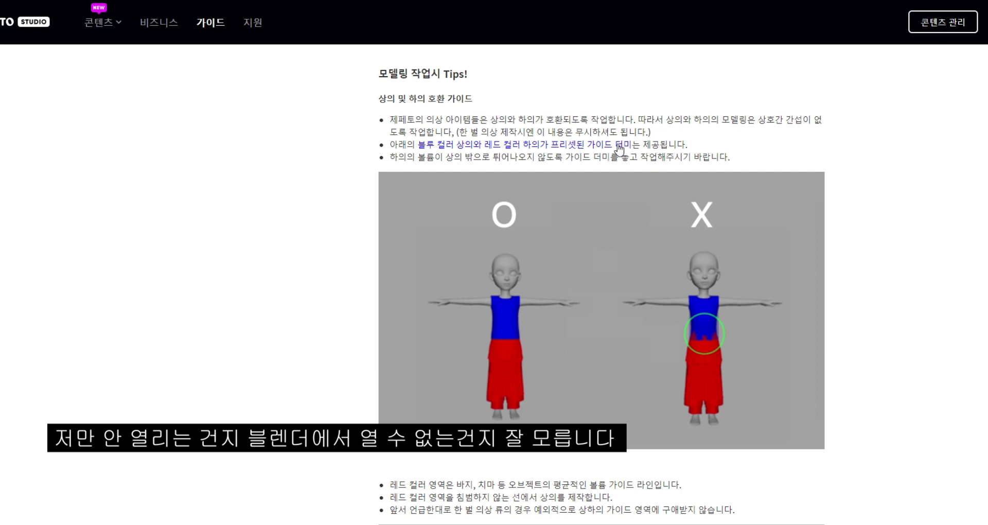
{"action": "scroll", "coordinate": [525, 308], "scroll_direction": "up", "scroll_amount": 10}
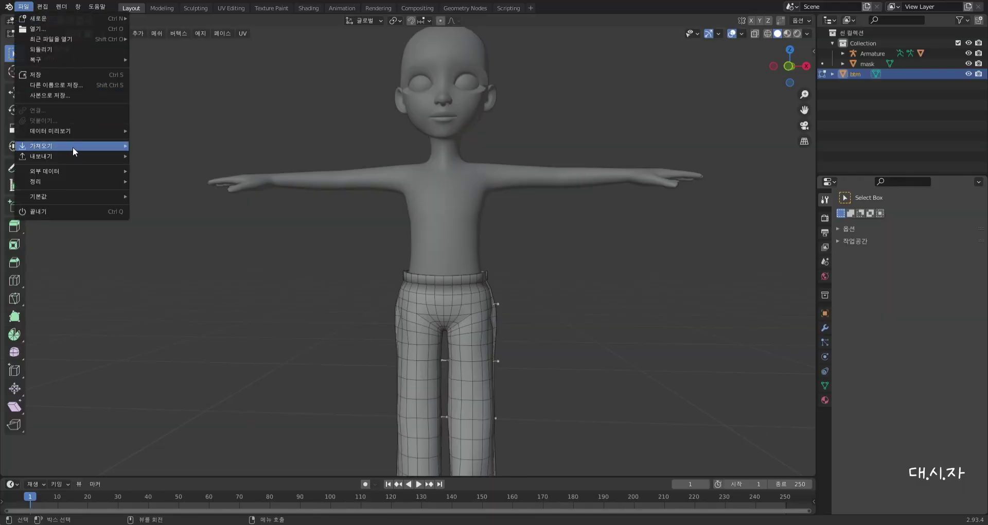
Import TOP_6.fbx in Blender to check the trousers against the shirt from front and side, and delete the imported objects.
{"action": "mouse_move", "coordinate": [73, 146]}
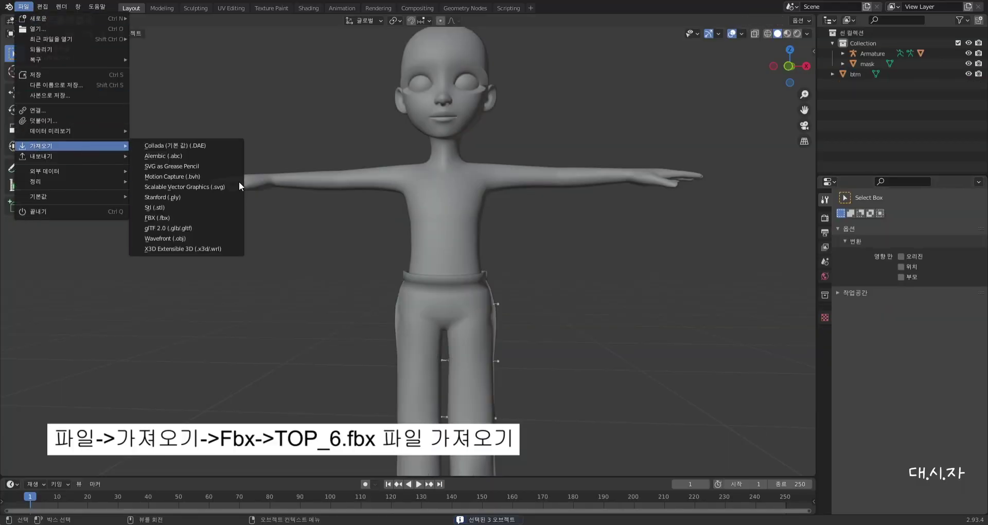
{"action": "left_click", "coordinate": [162, 218]}
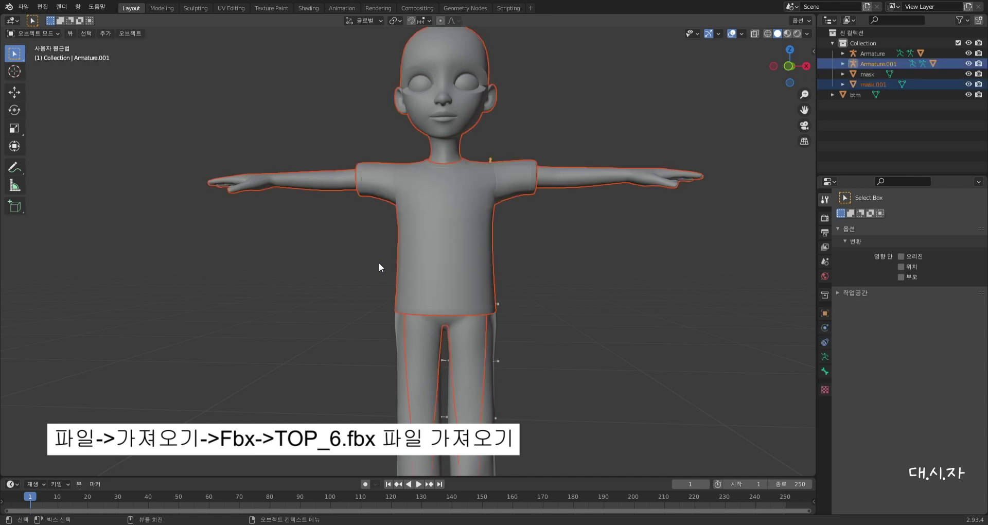
{"action": "middle_click_drag", "start_coordinate": [566, 305], "coordinate": [414, 328]}
{"action": "scroll", "coordinate": [383, 323], "scroll_direction": "up", "scroll_amount": 3}
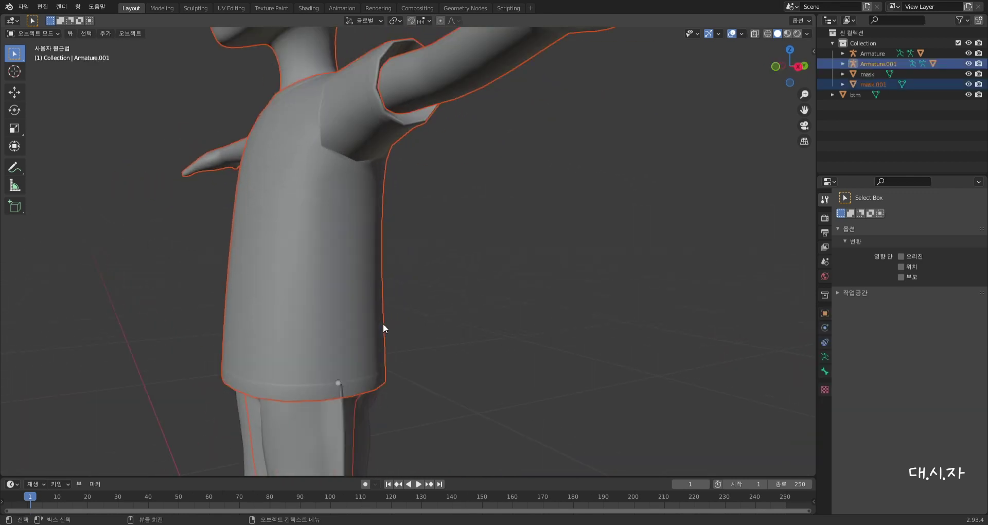
{"action": "middle_click_drag", "start_coordinate": [308, 383], "coordinate": [381, 354]}
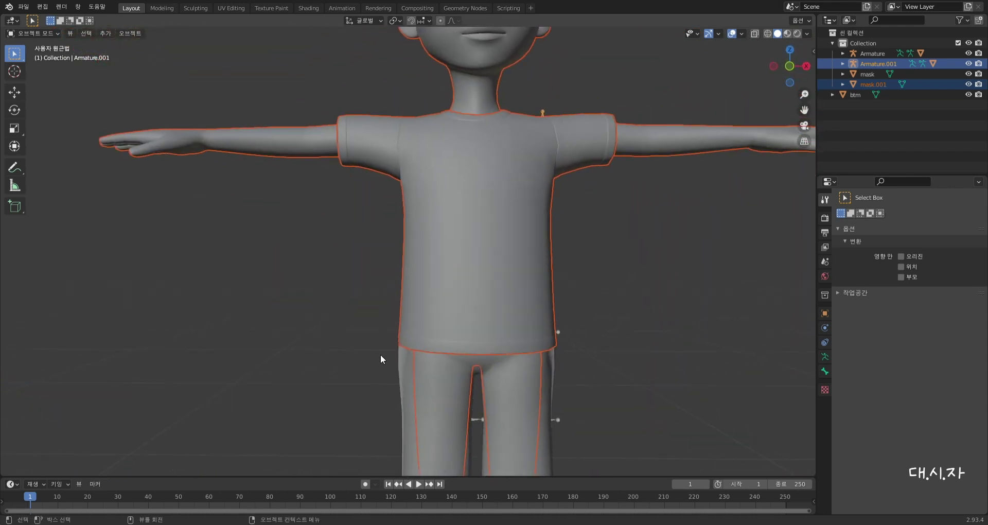
{"action": "key", "text": "Delete"}
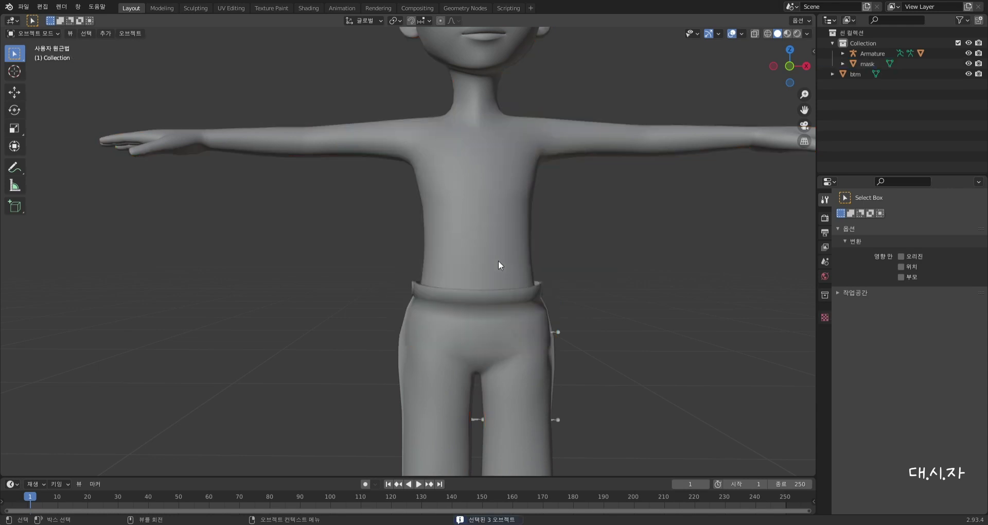
Select the btm trousers and switch them to Sculpt Mode.
{"action": "left_click", "coordinate": [483, 273]}
{"action": "left_click", "coordinate": [33, 33]}
{"action": "left_click", "coordinate": [42, 68]}
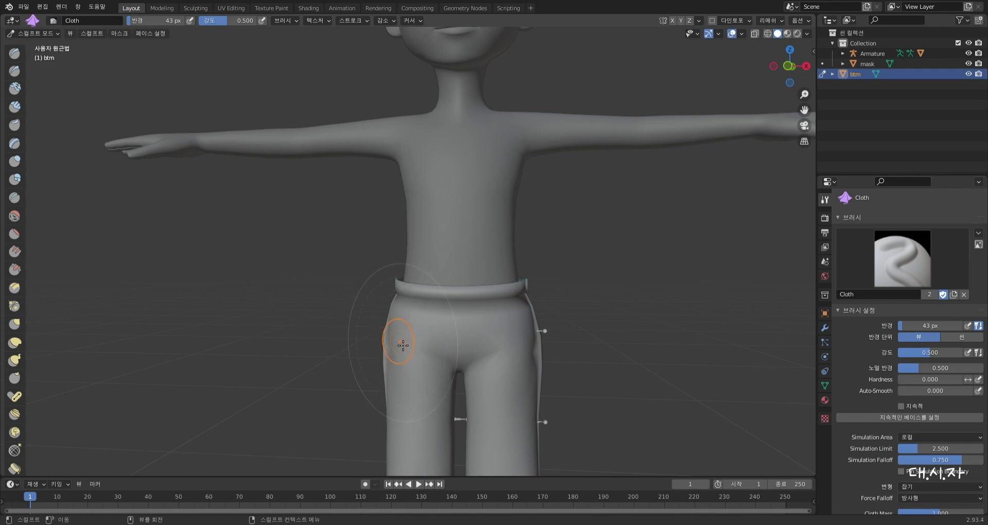
Nudge the trousers' outer hip edge from behind with the Grab brush, return to Object Mode and deselect the trousers.
{"action": "mouse_move", "coordinate": [411, 362]}
{"action": "middle_mouse_down"}
{"action": "mouse_move", "coordinate": [523, 355]}
{"action": "mouse_move", "coordinate": [360, 329]}
{"action": "middle_mouse_up"}
{"action": "left_click", "coordinate": [14, 324]}
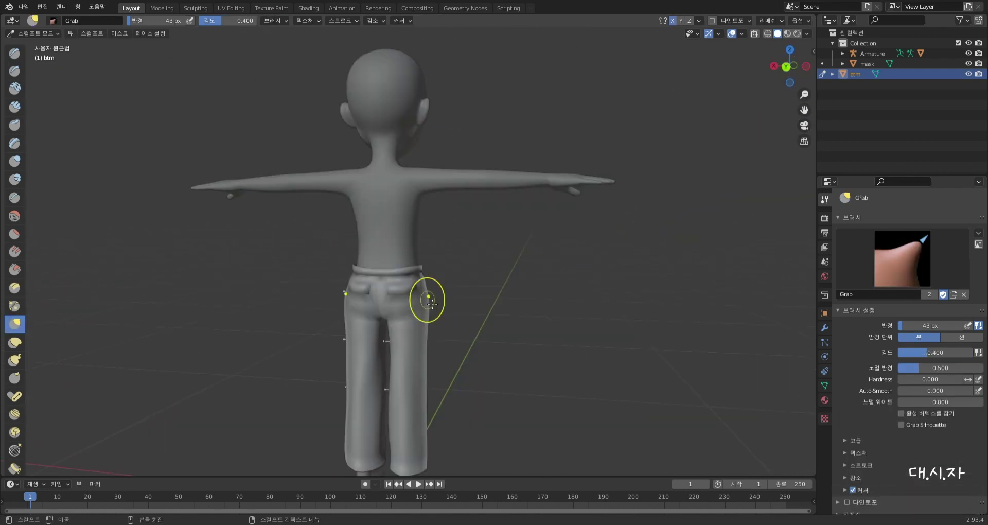
{"action": "left_click_drag", "start_coordinate": [424, 298], "coordinate": [425, 304]}
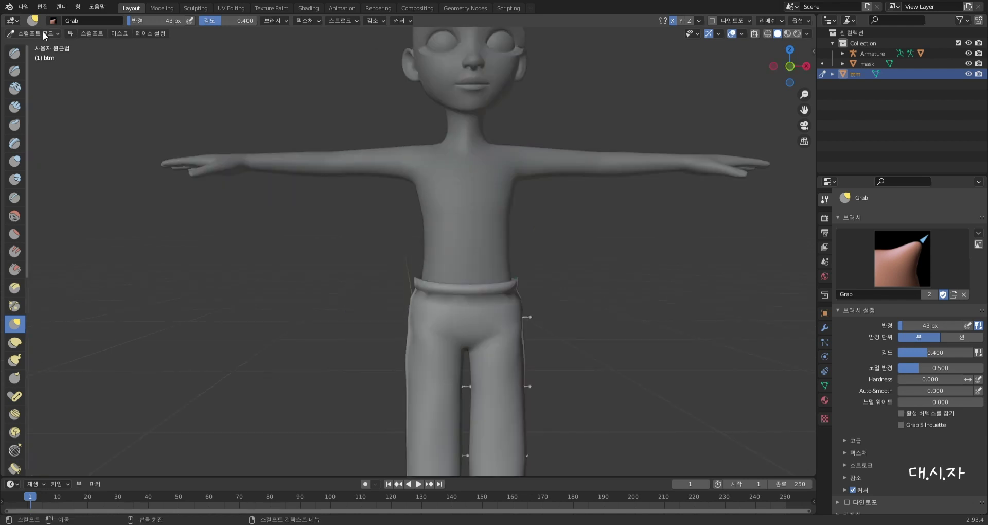
{"action": "left_click", "coordinate": [42, 32]}
{"action": "left_click", "coordinate": [51, 45]}
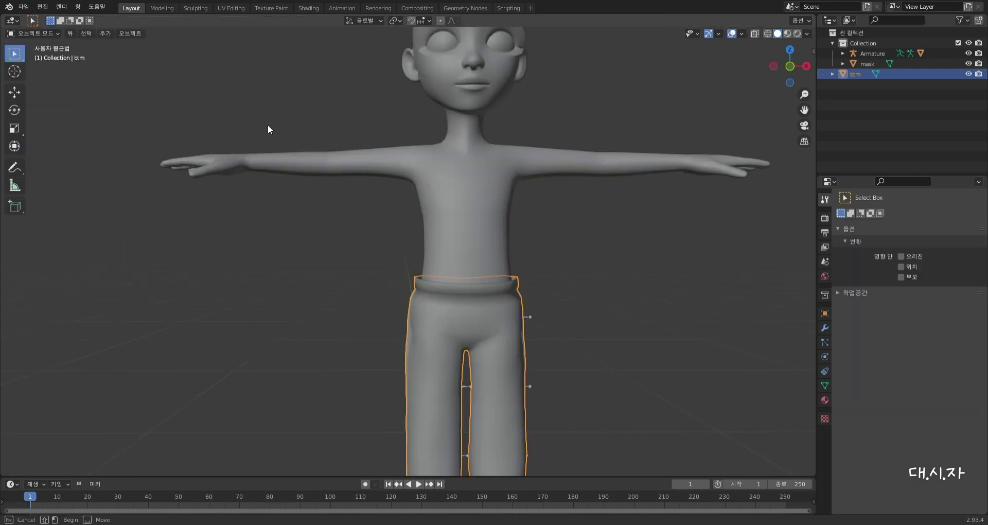
{"action": "left_click", "coordinate": [288, 88]}
{"action": "left_click", "coordinate": [24, 6]}
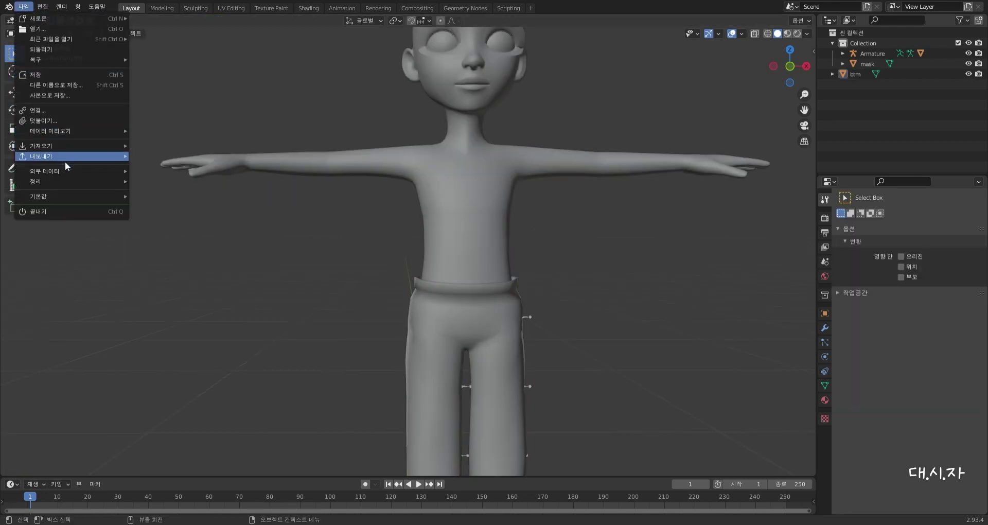
{"action": "mouse_move", "coordinate": [69, 145]}
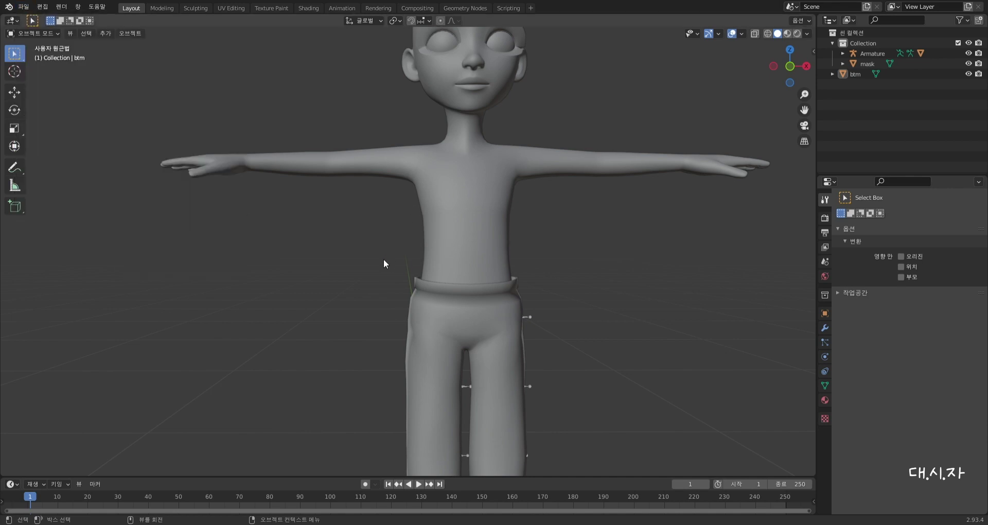
{"action": "key", "text": "ctrl+v"}
{"action": "middle_click_drag", "start_coordinate": [554, 313], "coordinate": [514, 302]}
{"action": "middle_click_drag", "start_coordinate": [597, 332], "coordinate": [245, 239]}
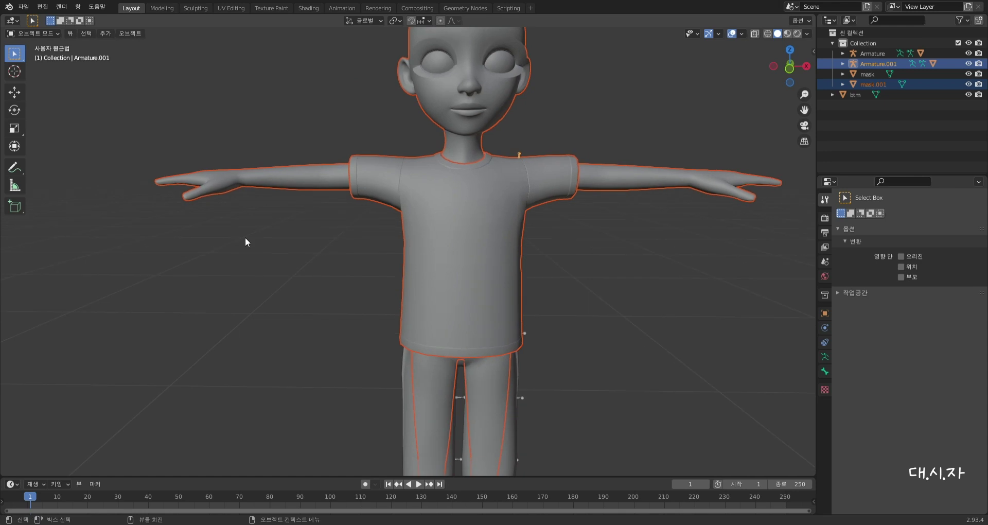
{"action": "key", "text": "Delete"}
In Edit Mode, extrude the innermost edge loop of the trousers' waist opening and scale it inward to about 0.97.
{"action": "scroll", "coordinate": [267, 236], "scroll_direction": "up", "scroll_amount": 5}
{"action": "middle_click_drag", "start_coordinate": [499, 181], "coordinate": [494, 241]}
{"action": "key", "text": "Tab"}
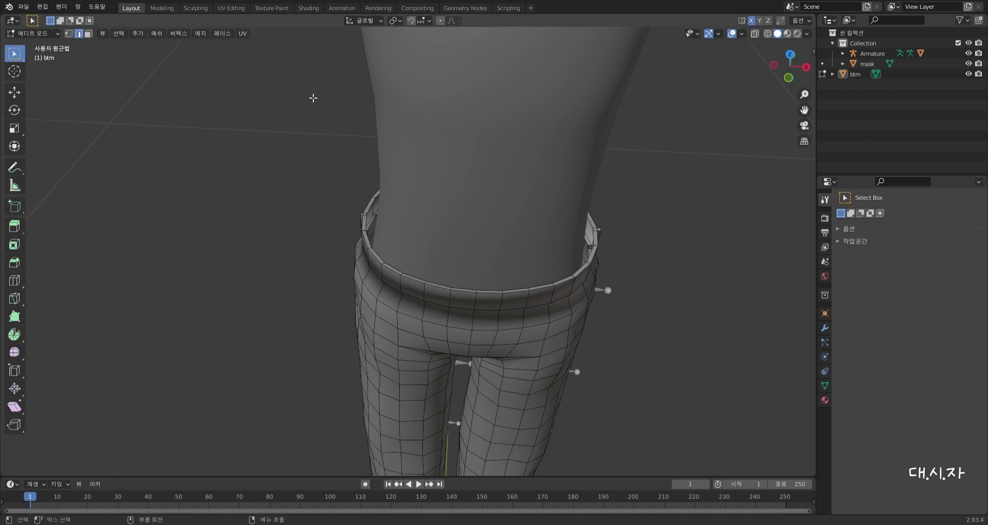
{"action": "left_click", "coordinate": [400, 272], "text": "alt"}
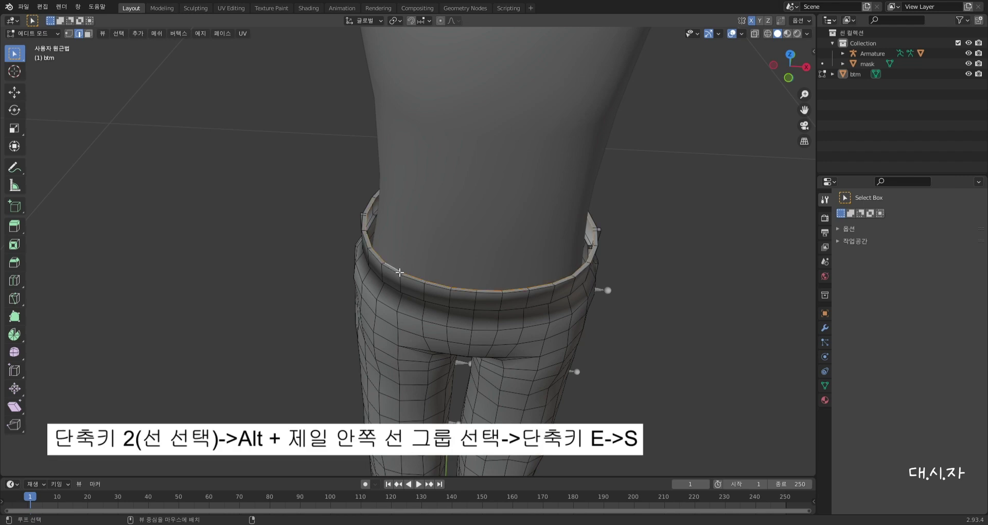
{"action": "key", "text": "e"}
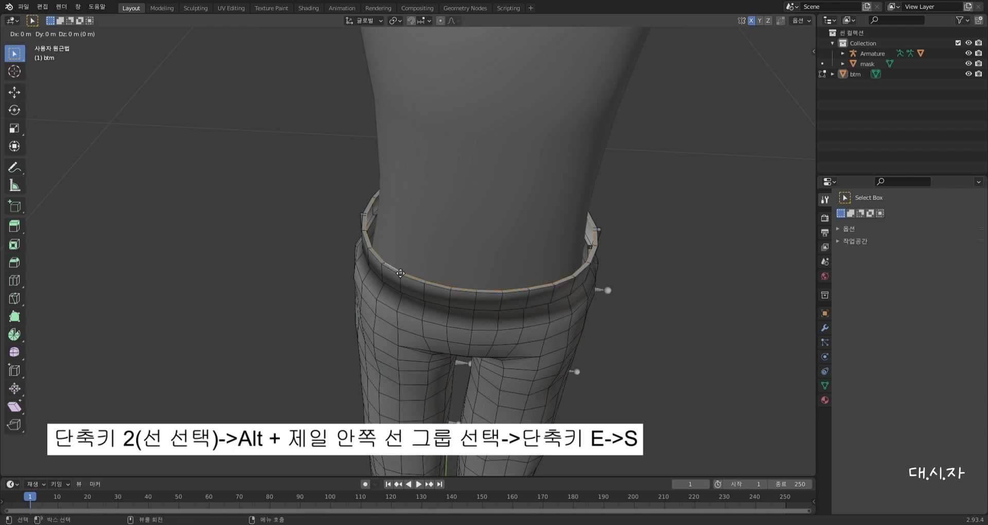
{"action": "key", "text": "s"}
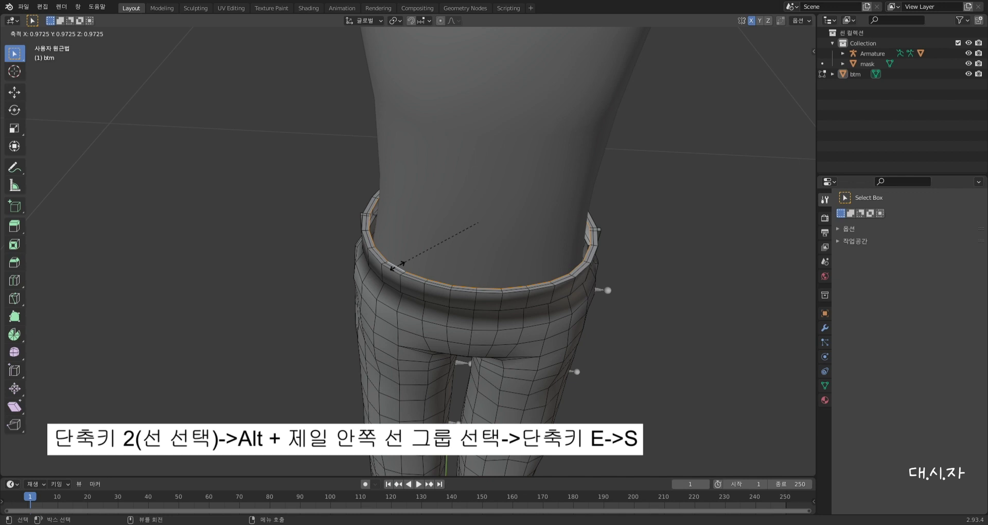
{"action": "left_click", "coordinate": [397, 265]}
Extrude the inner edge loop of the first trouser leg's hem and scale it inward.
{"action": "middle_click_drag", "start_coordinate": [666, 262], "coordinate": [655, 133]}
{"action": "left_click", "coordinate": [474, 288], "text": "alt"}
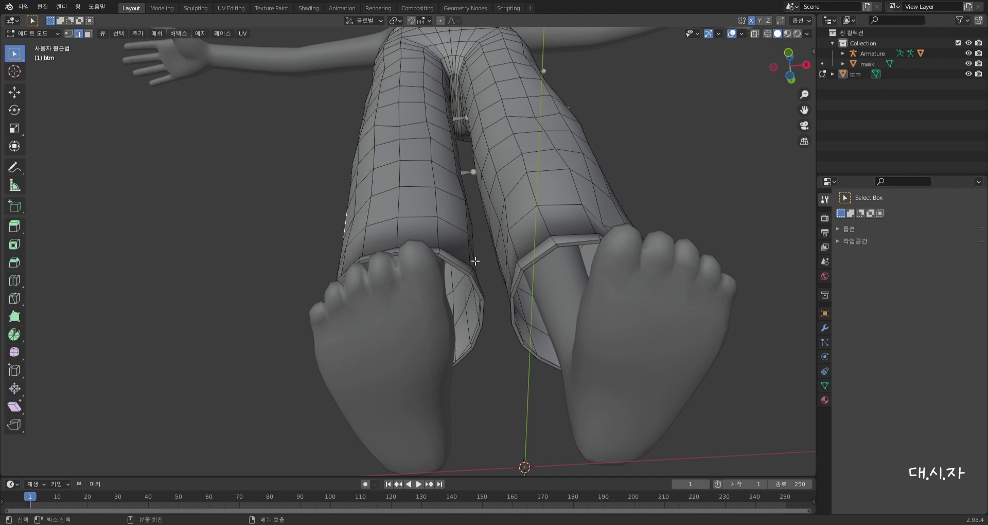
{"action": "left_click", "coordinate": [466, 275], "text": "alt"}
{"action": "key", "text": "s"}
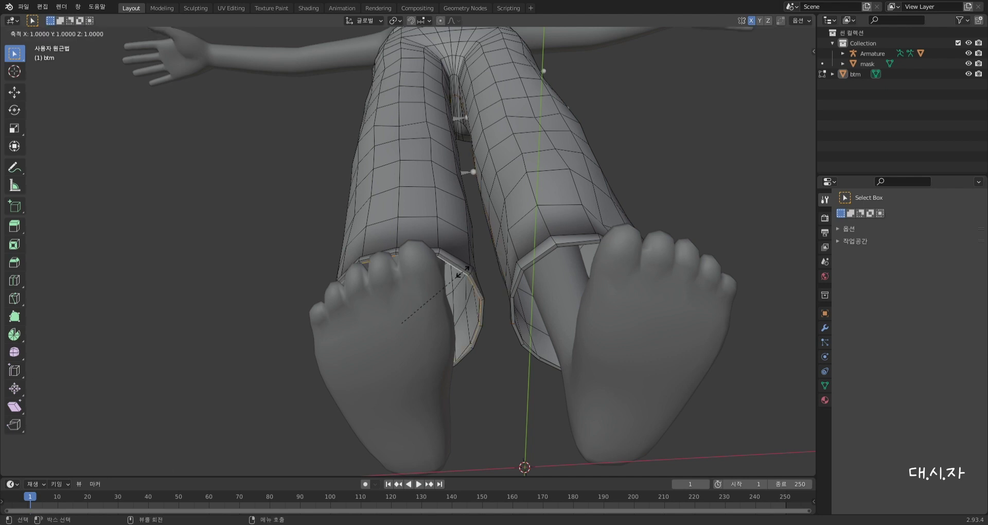
{"action": "left_click", "coordinate": [457, 271]}
{"action": "middle_click_drag", "start_coordinate": [457, 273], "coordinate": [636, 287]}
{"action": "key", "text": "alt+a"}
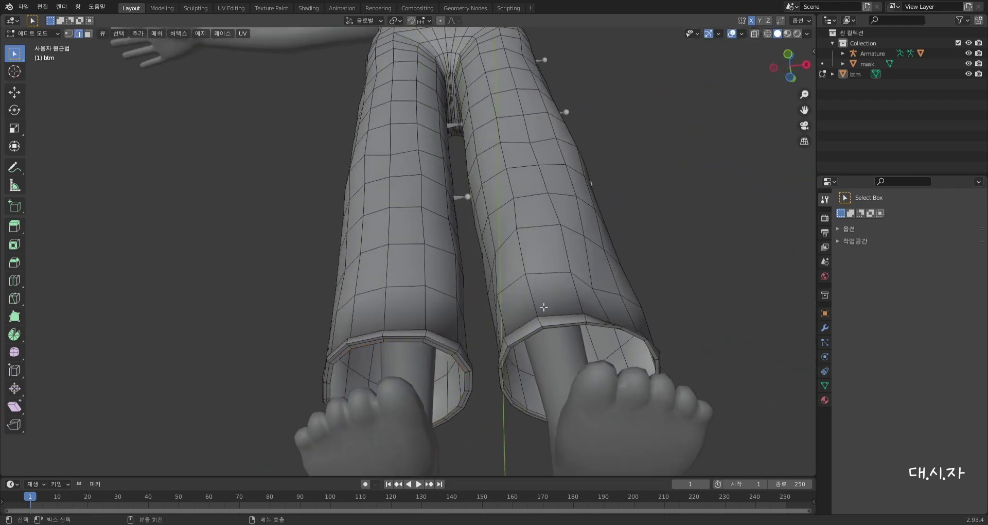
Extrude the other trouser leg's inner hem edge loop and scale it inward to about 0.93.
{"action": "left_click", "coordinate": [535, 341], "text": "alt"}
{"action": "key", "text": "g"}
{"action": "key", "text": "s"}
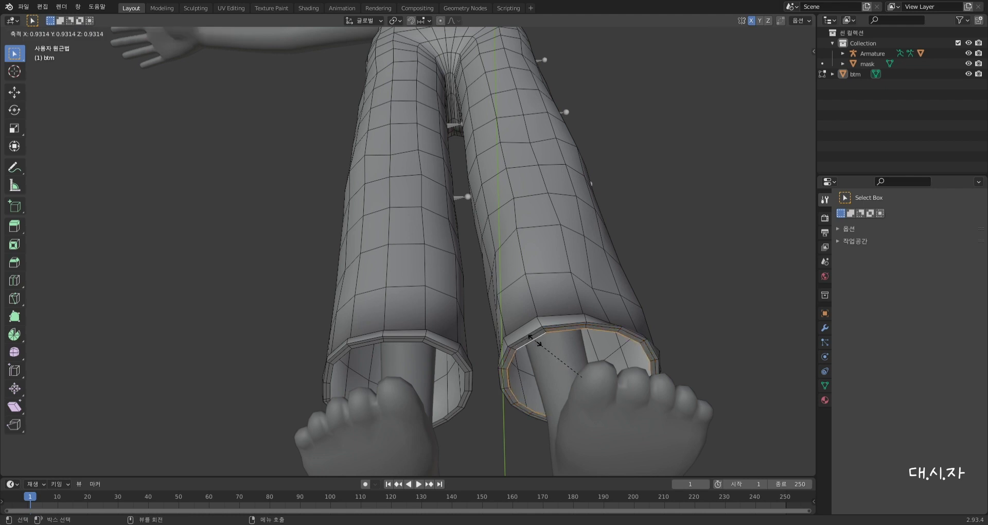
{"action": "left_click", "coordinate": [536, 342]}
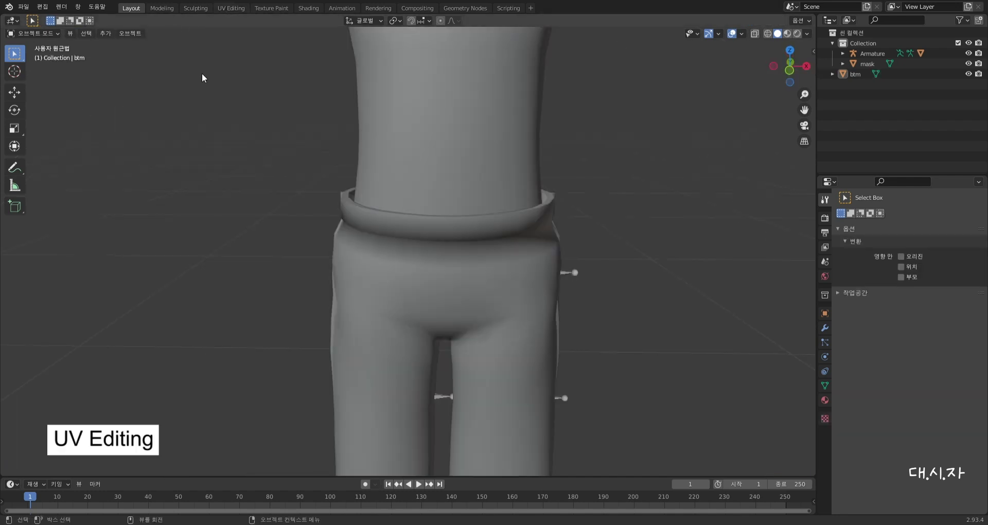
Bring the trousers mesh into the UV Editing workspace with edge selection active.
{"action": "left_click", "coordinate": [230, 7]}
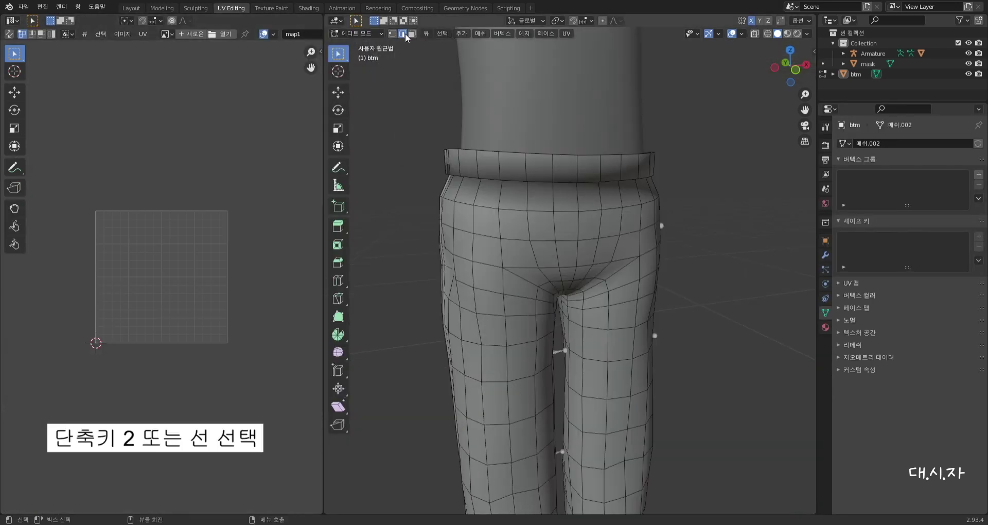
{"action": "middle_click_drag", "start_coordinate": [551, 261], "coordinate": [631, 261]}
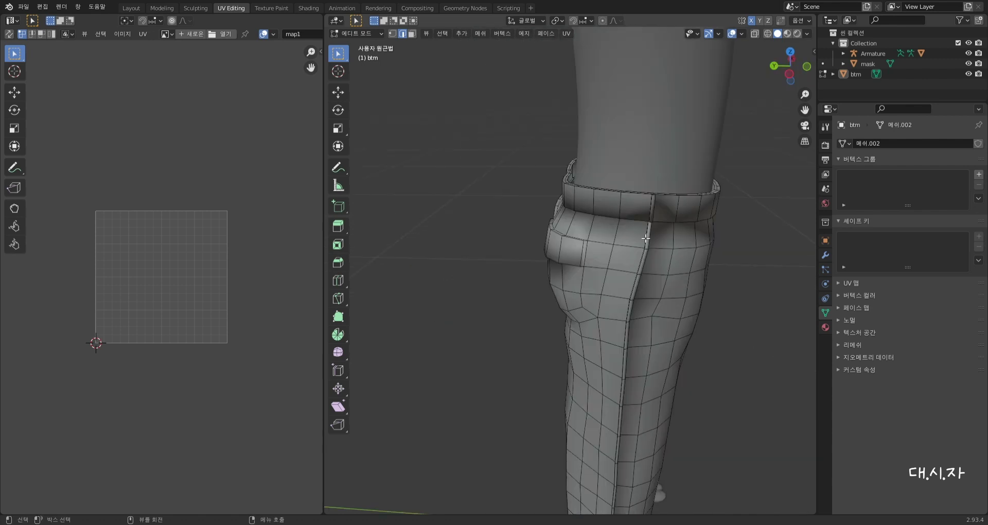
{"action": "middle_click_drag", "start_coordinate": [673, 381], "coordinate": [528, 148]}
{"action": "scroll", "coordinate": [527, 149], "scroll_direction": "up", "scroll_amount": 5}
{"action": "scroll", "coordinate": [535, 133], "scroll_direction": "down", "scroll_amount": 4}
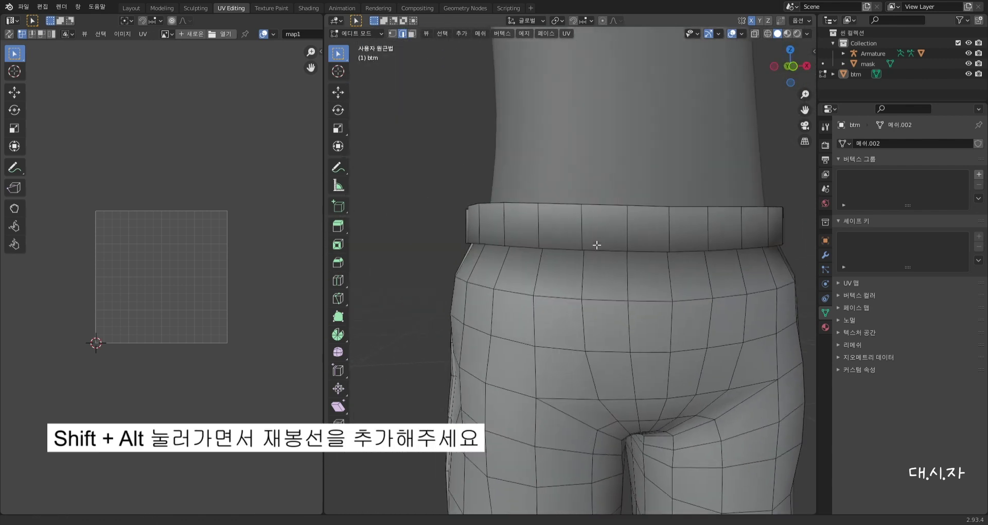
{"action": "middle_click_drag", "start_coordinate": [595, 246], "coordinate": [570, 211]}
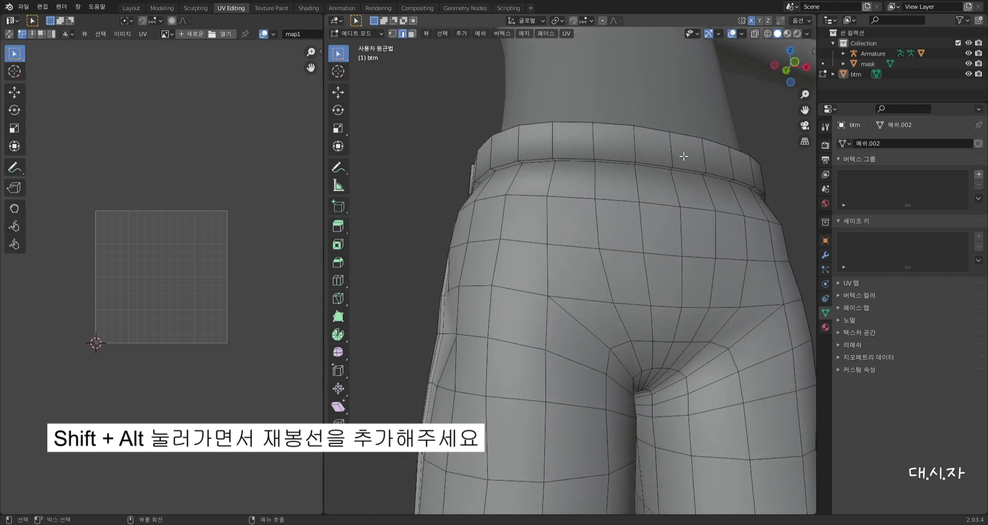
Select the trousers' edge loops below the waistband and along the outer sides, inseams and hems, and mark them as seams.
{"action": "left_click", "coordinate": [575, 164], "text": "alt+shift"}
{"action": "left_click", "coordinate": [569, 165], "text": "alt+shift"}
{"action": "middle_click_drag", "start_coordinate": [667, 216], "coordinate": [440, 232]}
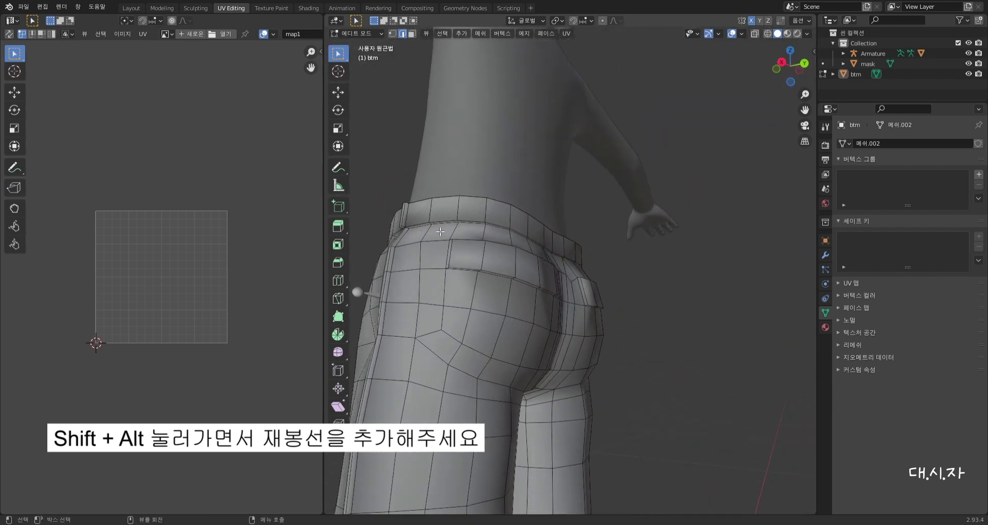
{"action": "scroll", "coordinate": [489, 242], "scroll_direction": "up", "scroll_amount": 8}
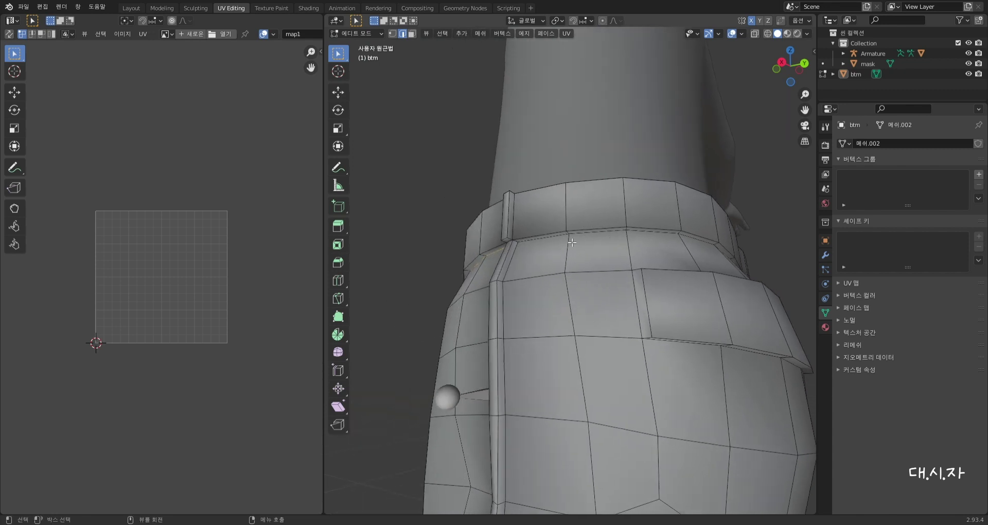
{"action": "left_click", "coordinate": [608, 236], "text": "alt"}
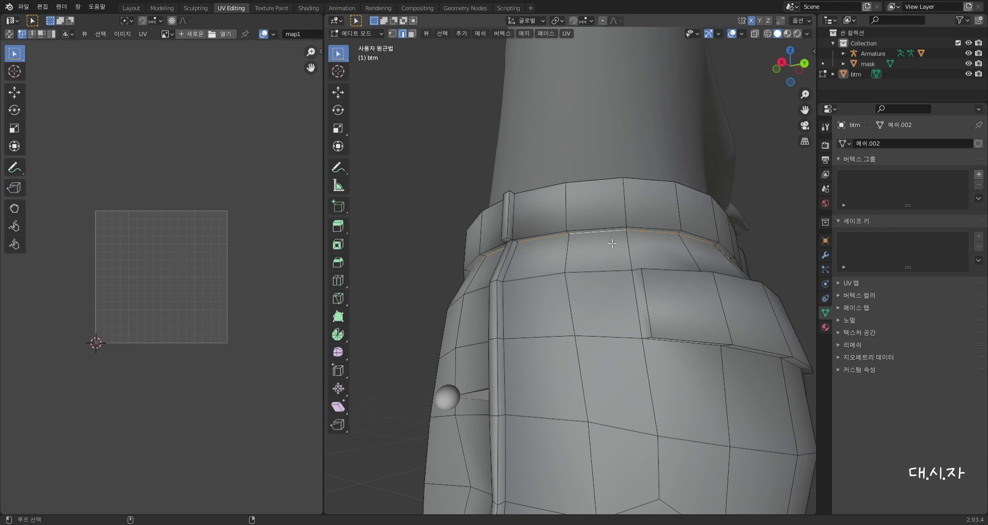
{"action": "middle_click_drag", "start_coordinate": [701, 299], "coordinate": [698, 227]}
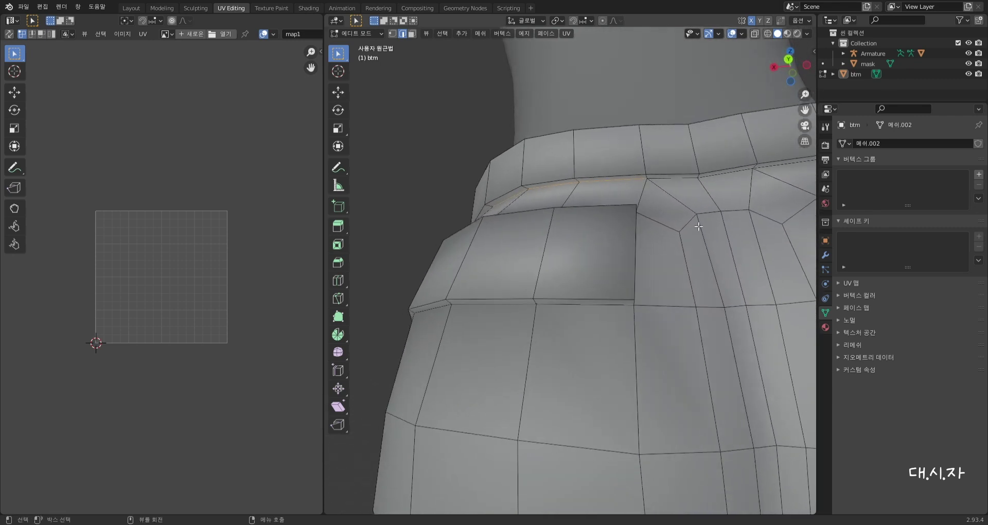
{"action": "scroll", "coordinate": [704, 222], "scroll_direction": "down", "scroll_amount": 3}
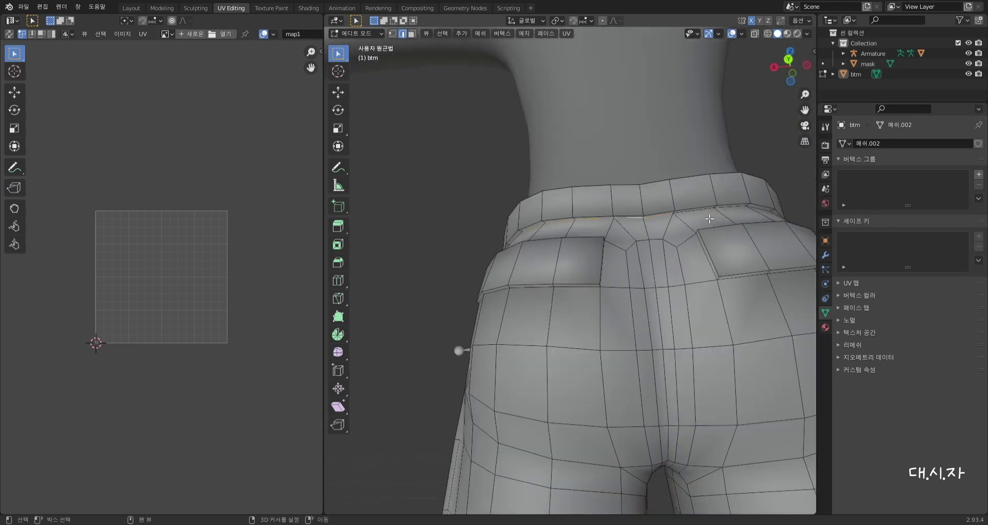
{"action": "middle_click_drag", "start_coordinate": [709, 218], "coordinate": [648, 345]}
{"action": "key", "text": "space"}
{"action": "scroll", "coordinate": [535, 385], "scroll_direction": "down", "scroll_amount": 4}
{"action": "scroll", "coordinate": [535, 386], "scroll_direction": "up", "scroll_amount": 3}
{"action": "scroll", "coordinate": [663, 334], "scroll_direction": "up", "scroll_amount": 3}
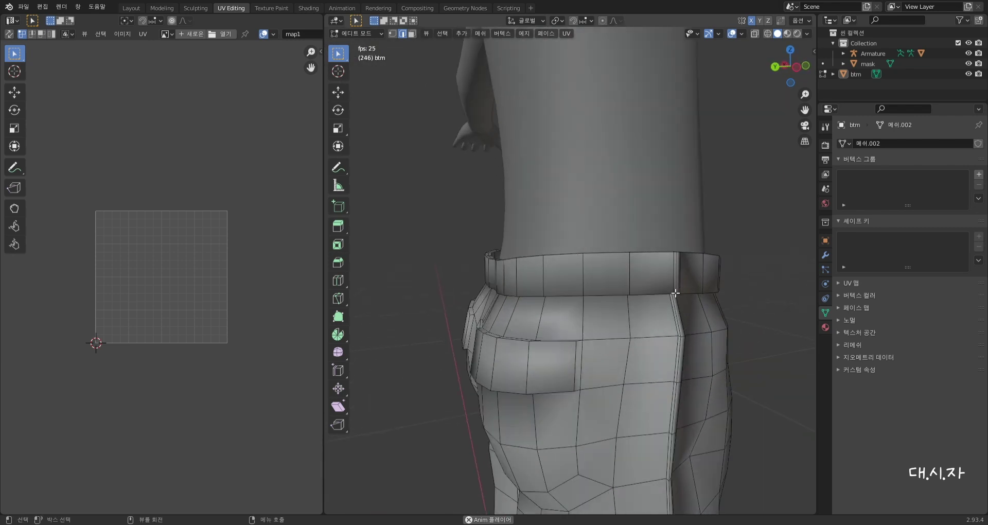
{"action": "scroll", "coordinate": [591, 375], "scroll_direction": "down", "scroll_amount": 3}
{"action": "middle_click_drag", "start_coordinate": [591, 375], "coordinate": [588, 282]}
{"action": "scroll", "coordinate": [355, 378], "scroll_direction": "up", "scroll_amount": 2}
{"action": "scroll", "coordinate": [609, 408], "scroll_direction": "down", "scroll_amount": 2}
{"action": "scroll", "coordinate": [609, 408], "scroll_direction": "down", "scroll_amount": 2}
{"action": "scroll", "coordinate": [727, 348], "scroll_direction": "up", "scroll_amount": 4}
{"action": "scroll", "coordinate": [612, 418], "scroll_direction": "up", "scroll_amount": 3}
{"action": "scroll", "coordinate": [589, 282], "scroll_direction": "down", "scroll_amount": 4}
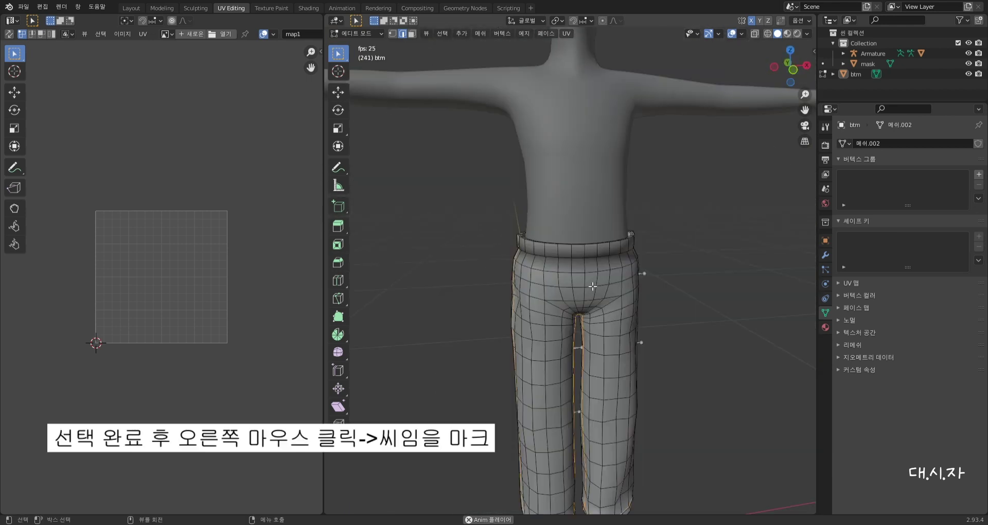
{"action": "right_click", "coordinate": [588, 282]}
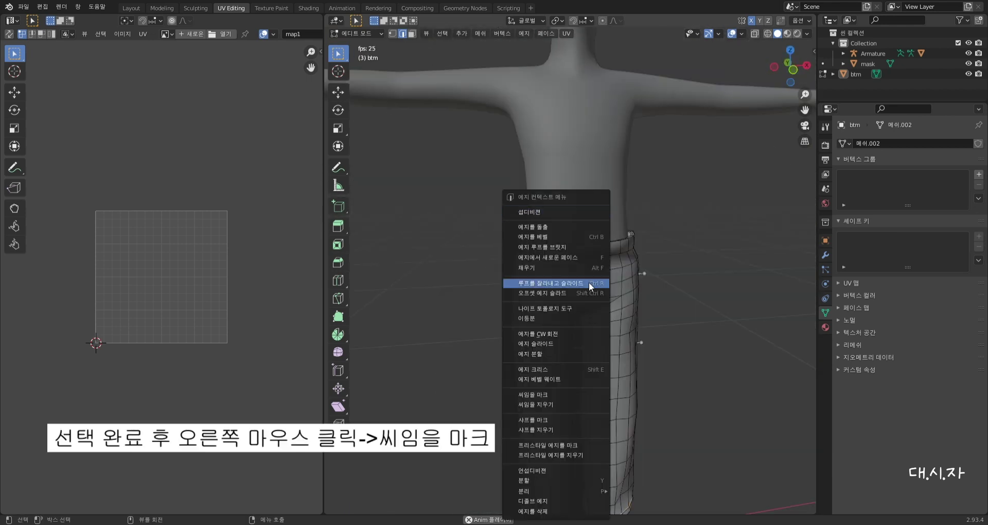
{"action": "left_click", "coordinate": [543, 393]}
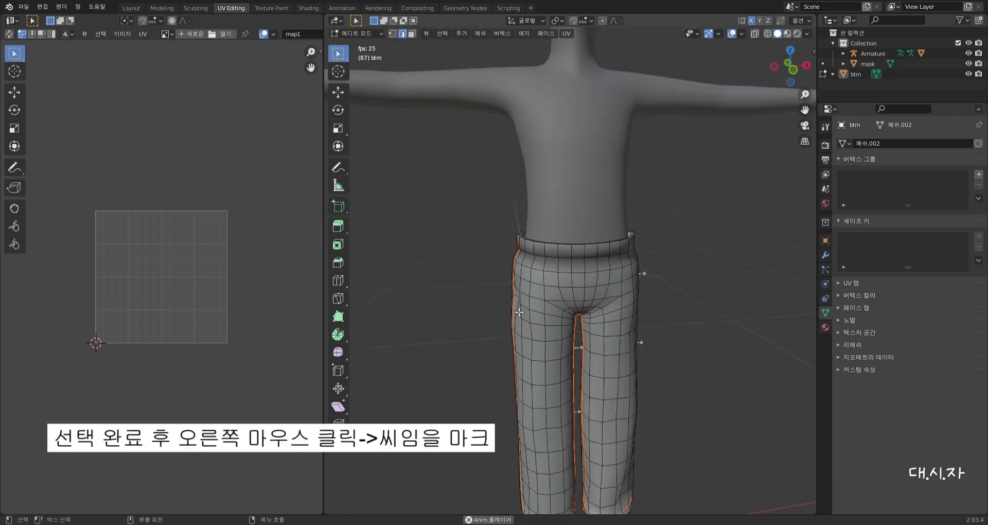
Select the whole trousers mesh and unwrap its UVs along the marked seams.
{"action": "middle_click_drag", "start_coordinate": [521, 358], "coordinate": [575, 274]}
{"action": "scroll", "coordinate": [575, 274], "scroll_direction": "down", "scroll_amount": 3}
{"action": "middle_click_drag", "start_coordinate": [568, 366], "coordinate": [391, 351]}
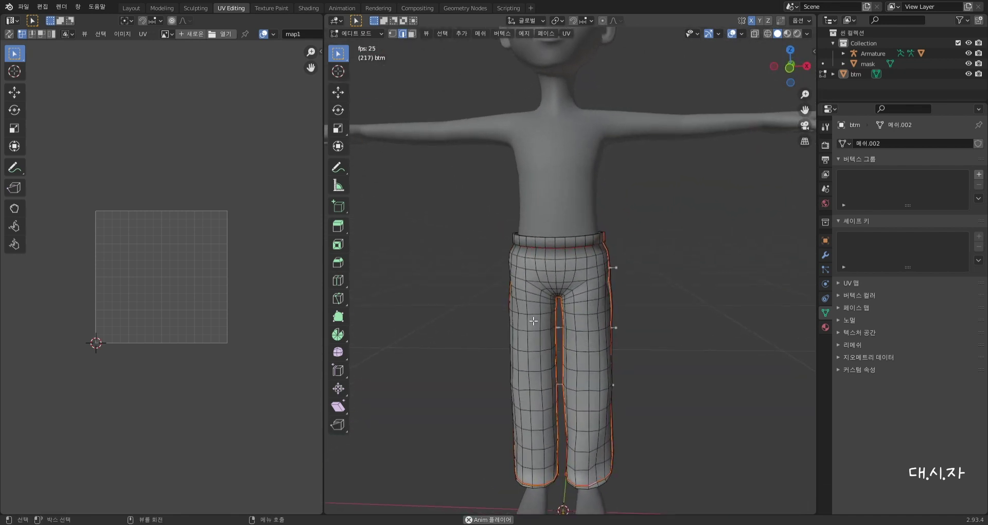
{"action": "key", "text": "a"}
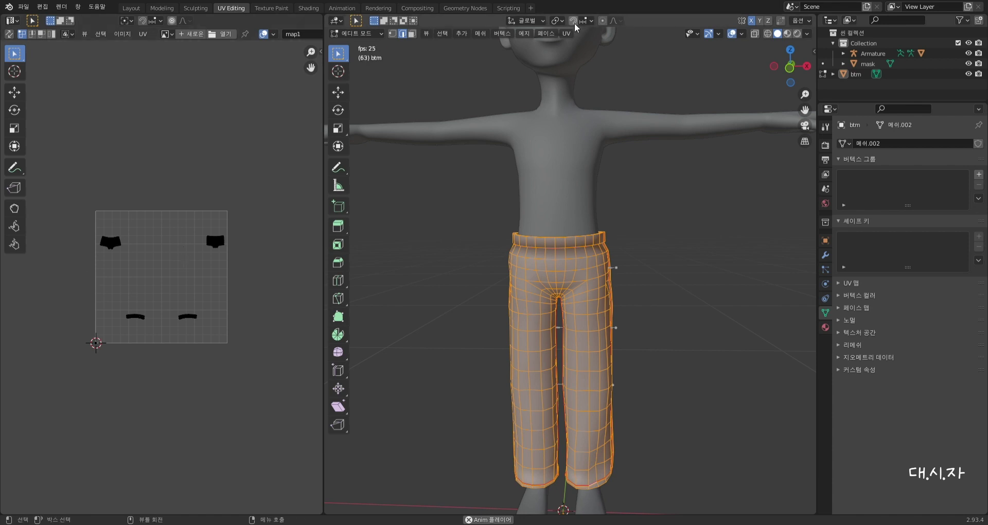
{"action": "left_click", "coordinate": [564, 34]}
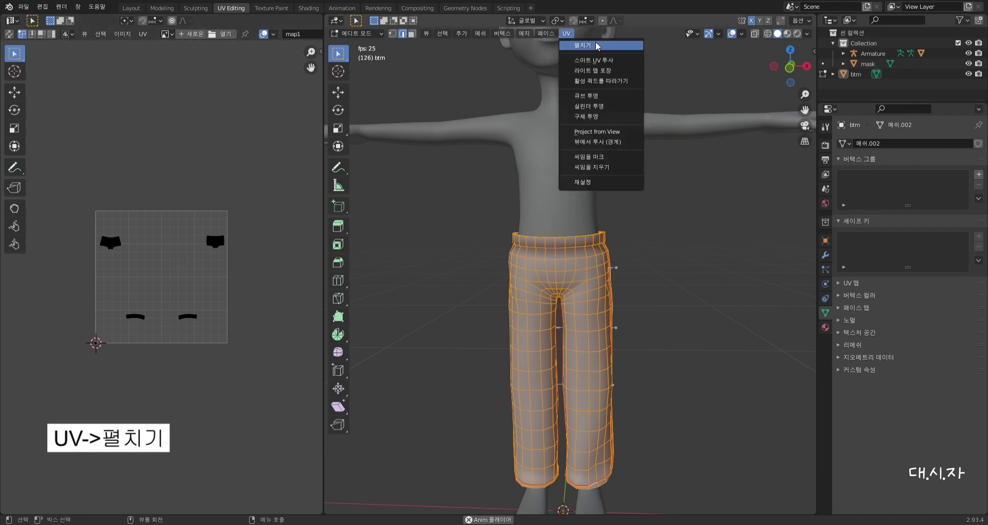
{"action": "left_click", "coordinate": [595, 44]}
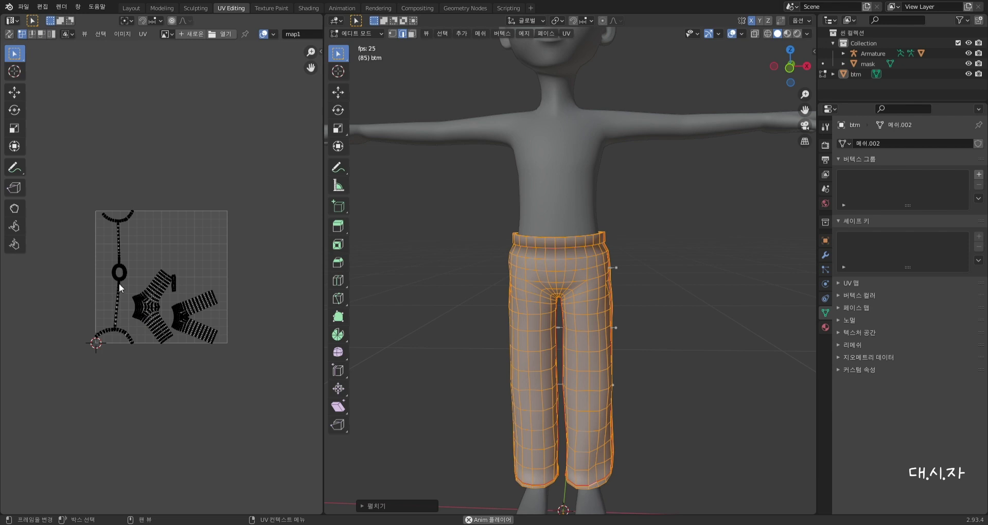
Give the UV editor more room, select all the trousers' UV islands and scale them down slightly within the tile.
{"action": "left_click_drag", "start_coordinate": [324, 232], "coordinate": [599, 255]}
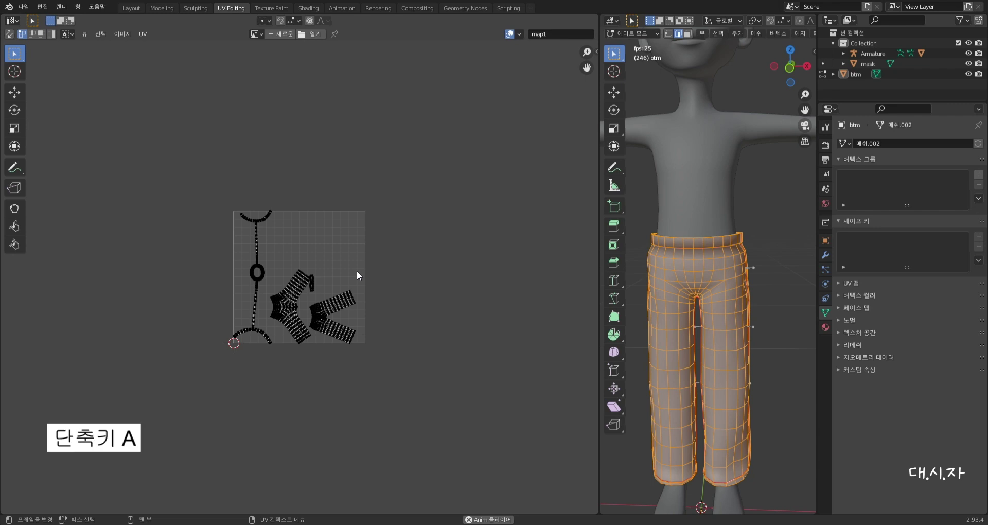
{"action": "key", "text": "a"}
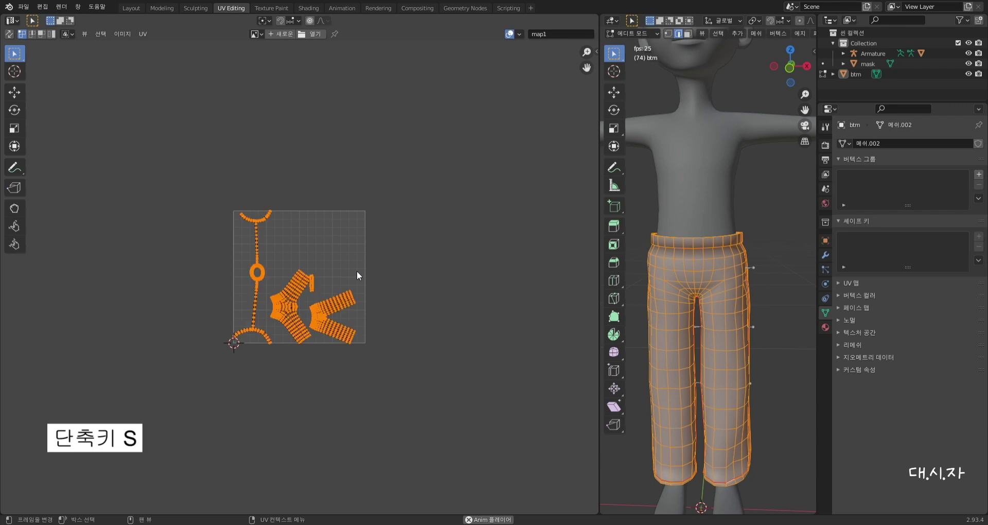
{"action": "key", "text": "s"}
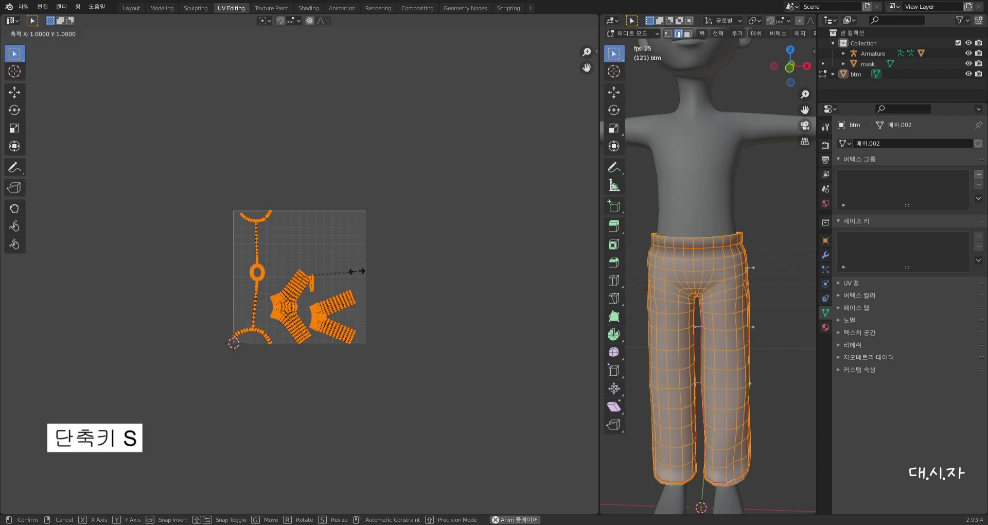
{"action": "left_click", "coordinate": [351, 271]}
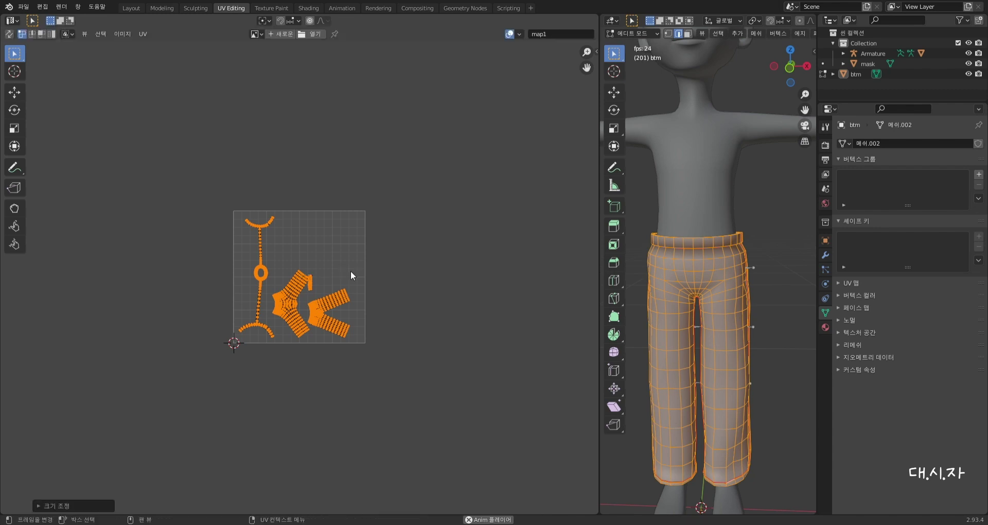
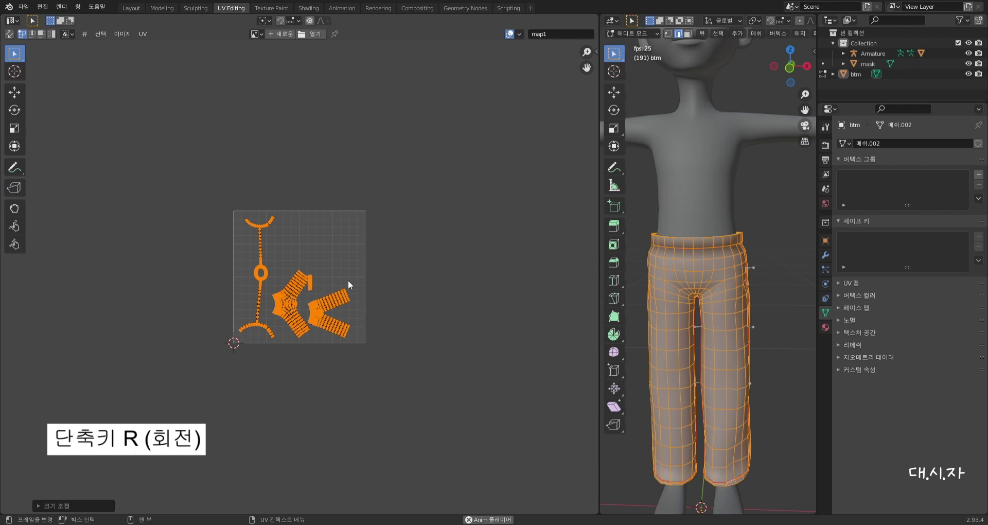
Rotate all UV islands until the trouser pieces point downward, move them fully inside the UV tile and deselect them.
{"action": "key", "text": "r"}
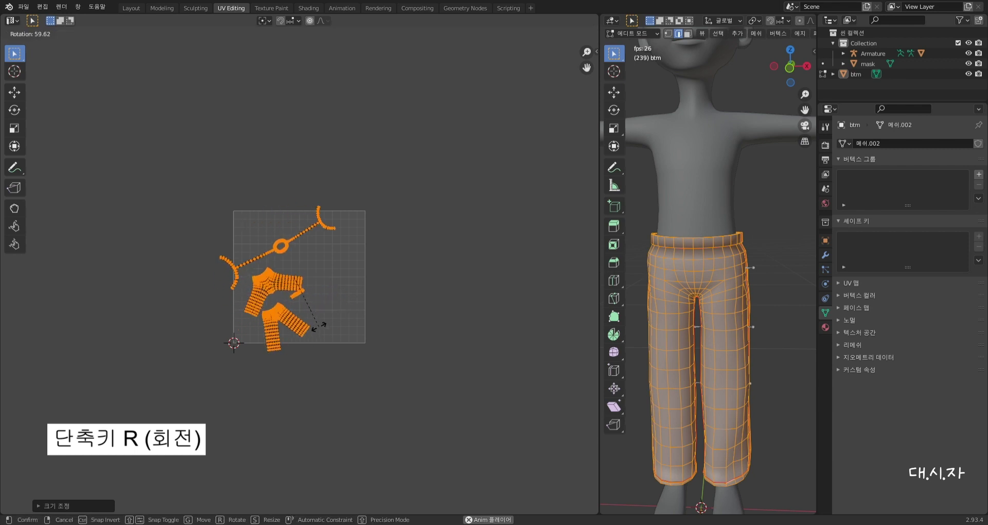
{"action": "left_click", "coordinate": [292, 316]}
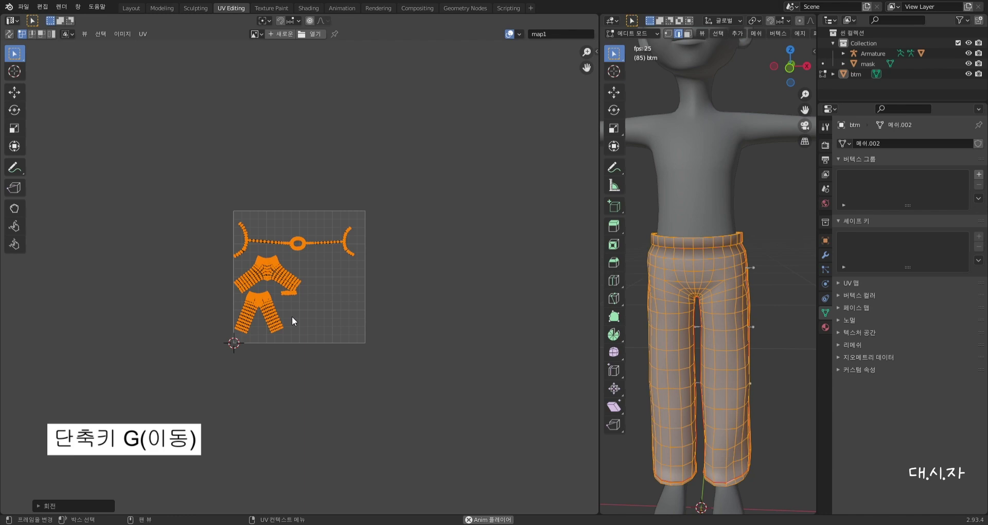
{"action": "key", "text": "g"}
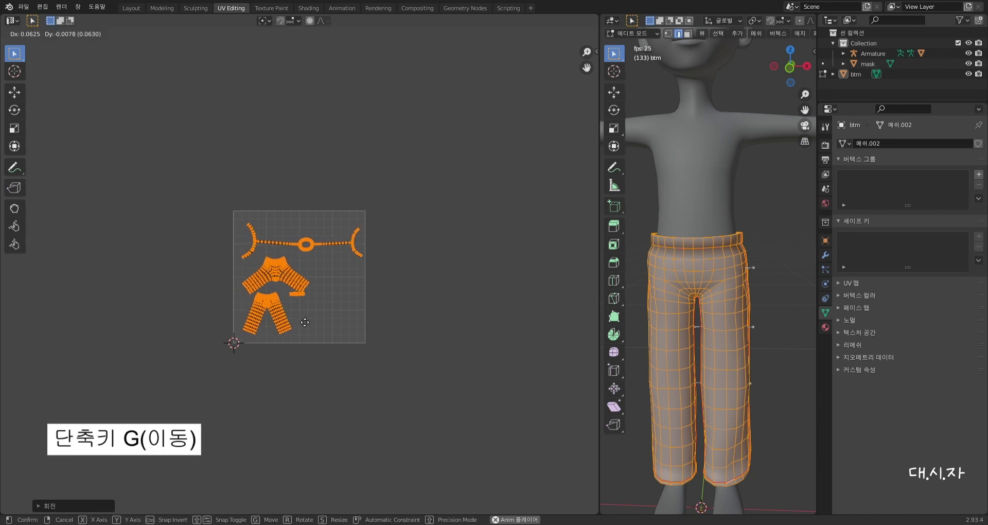
{"action": "left_click", "coordinate": [304, 322]}
{"action": "key", "text": "alt+a"}
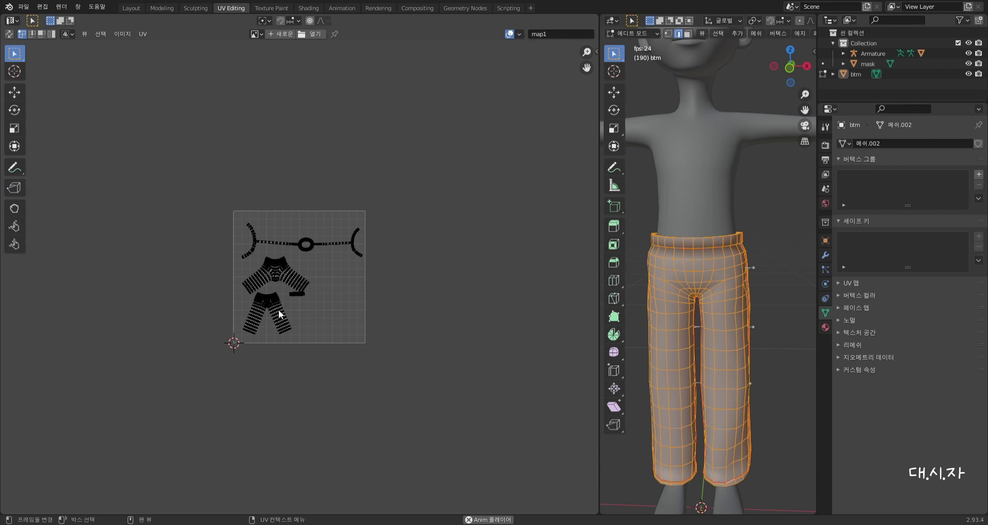
Move the narrow-legged trouser island to the UV tile's lower right corner and the wide-legged one to its lower left corner.
{"action": "key", "text": "l"}
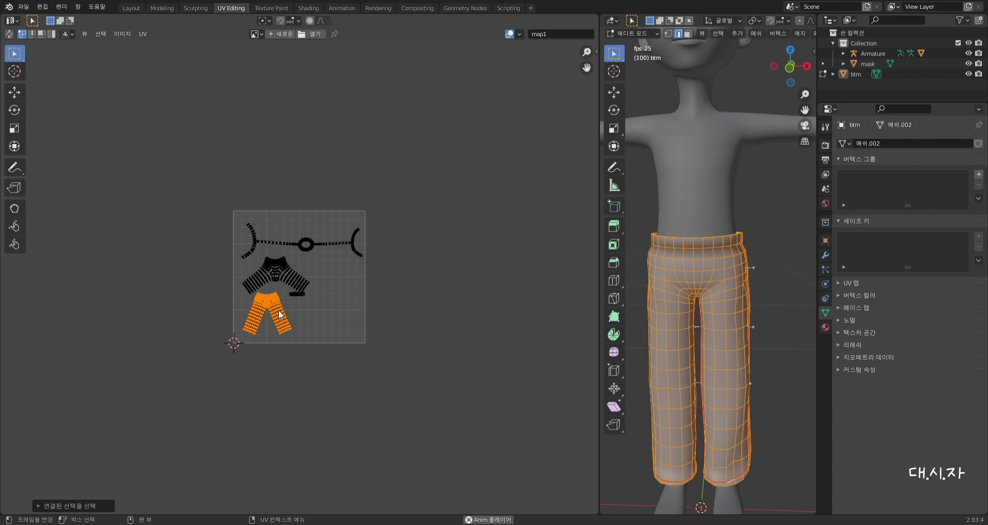
{"action": "key", "text": "g"}
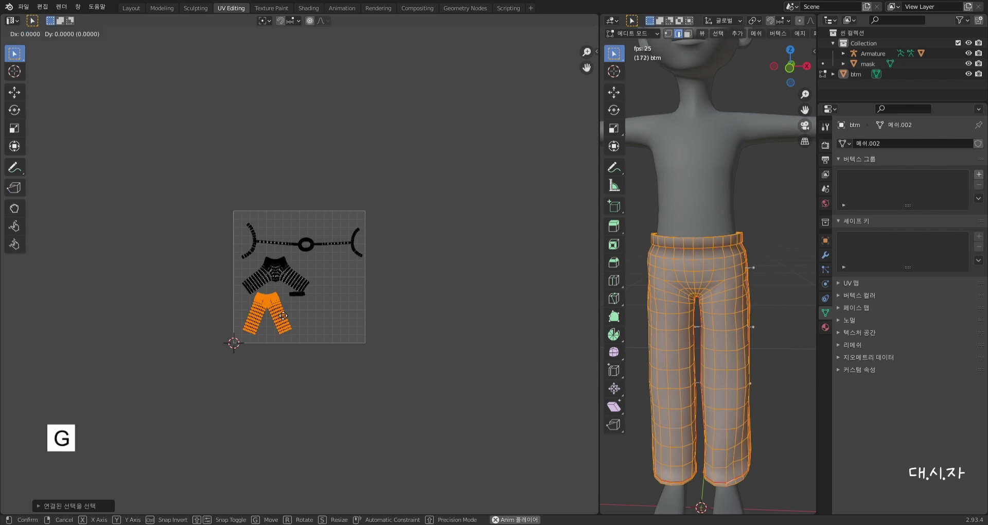
{"action": "left_click", "coordinate": [349, 316]}
{"action": "key", "text": "l"}
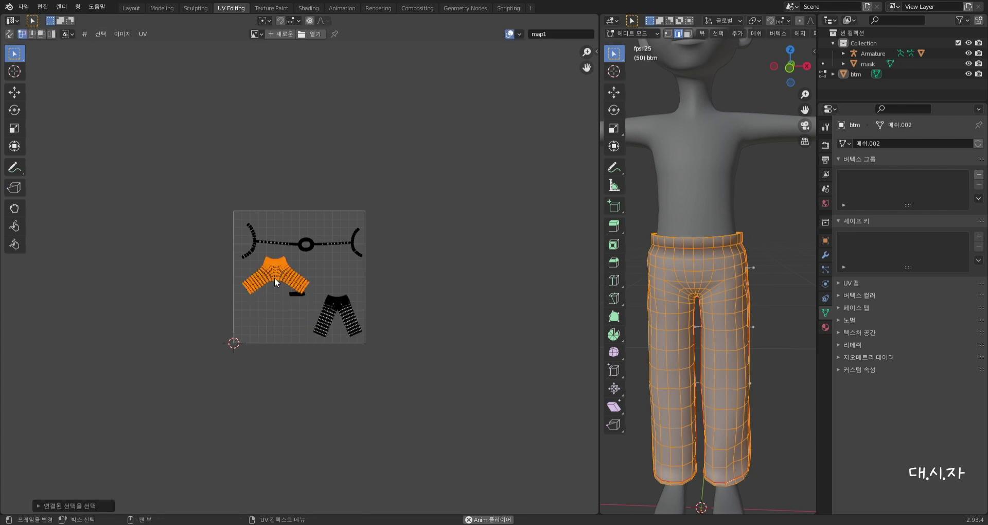
{"action": "key", "text": "g"}
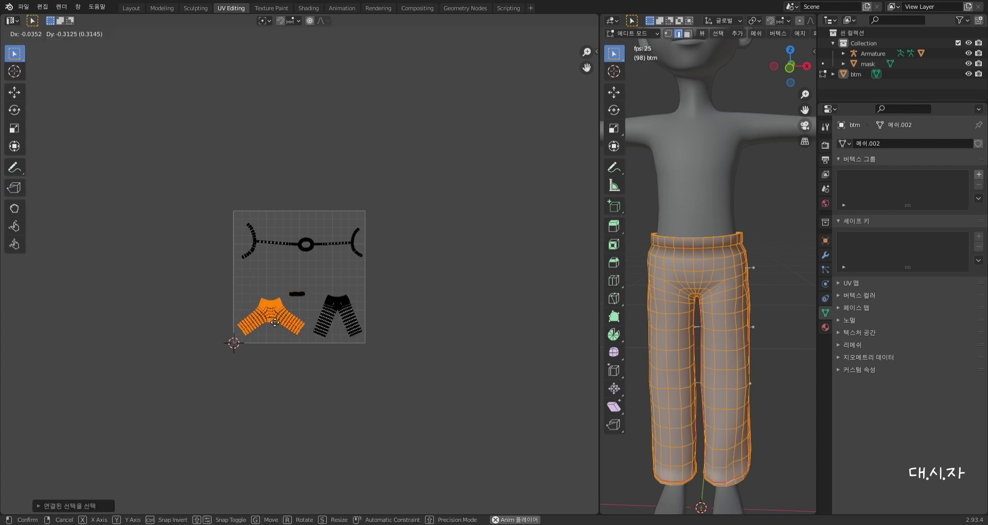
{"action": "left_click", "coordinate": [275, 322]}
Place one small strip island above each trouser island, lower the long thin island slightly, and deselect all UVs.
{"action": "key", "text": "l"}
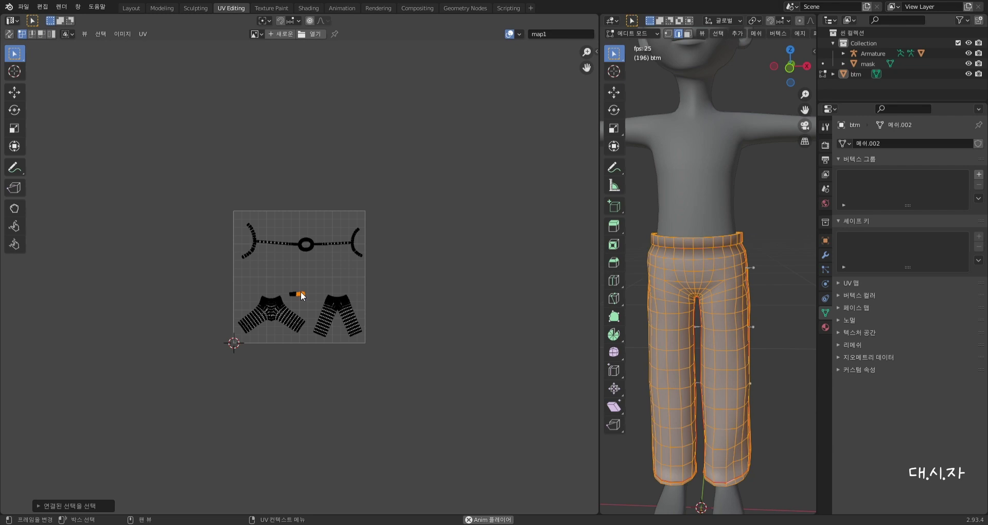
{"action": "key", "text": "g"}
{"action": "left_click", "coordinate": [341, 289]}
{"action": "left_click", "coordinate": [255, 246]}
{"action": "key", "text": "l"}
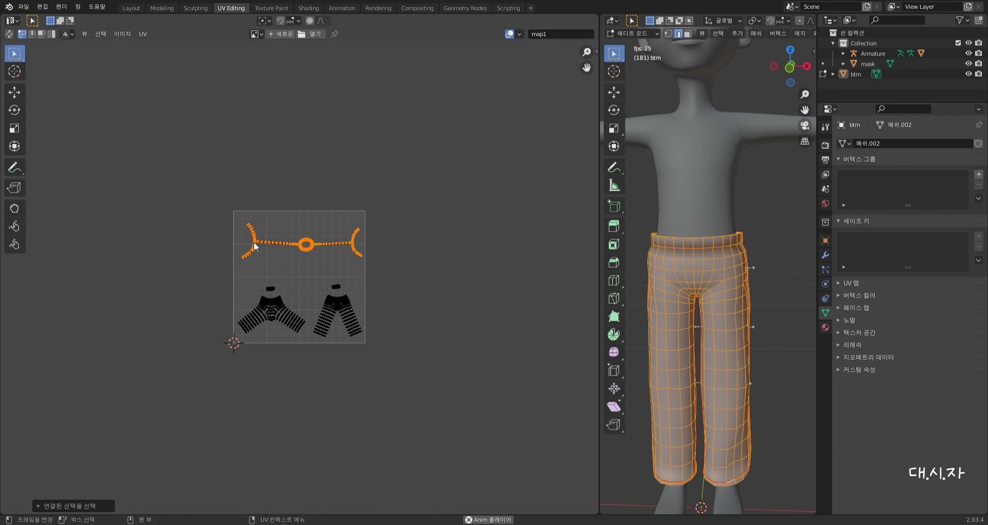
{"action": "key", "text": "g"}
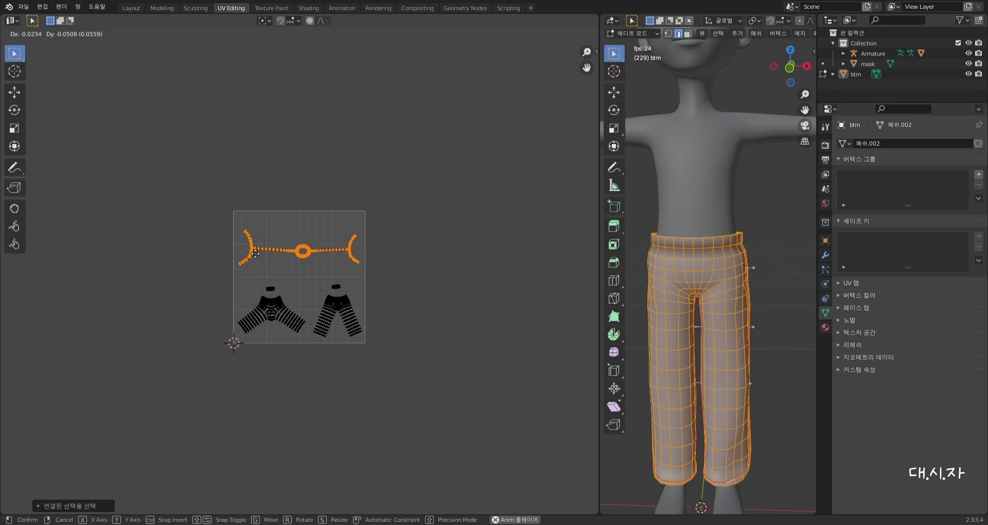
{"action": "left_click", "coordinate": [251, 253]}
{"action": "key", "text": "alt+a"}
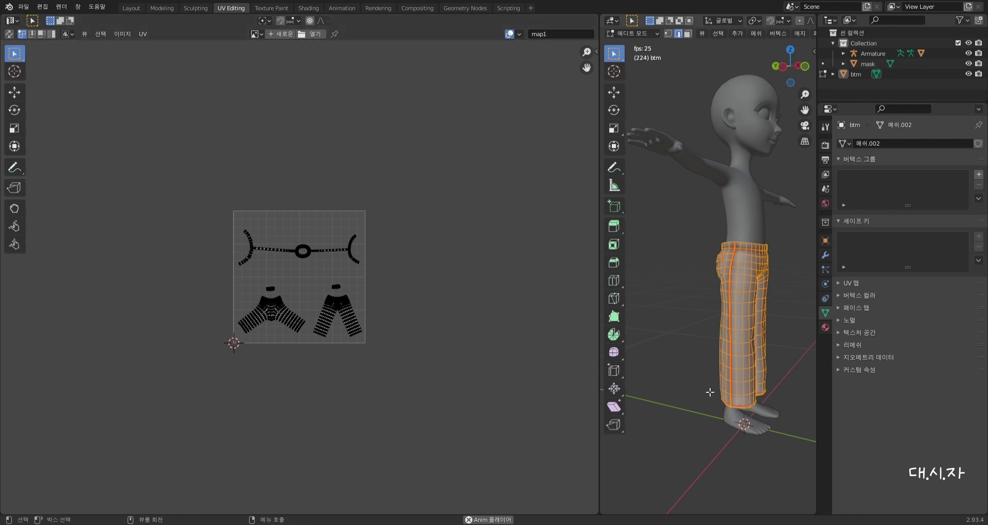
Create a new image named btm1 with a width and height of 512 px for the trousers' UVs.
{"action": "middle_click_drag", "start_coordinate": [720, 329], "coordinate": [633, 340]}
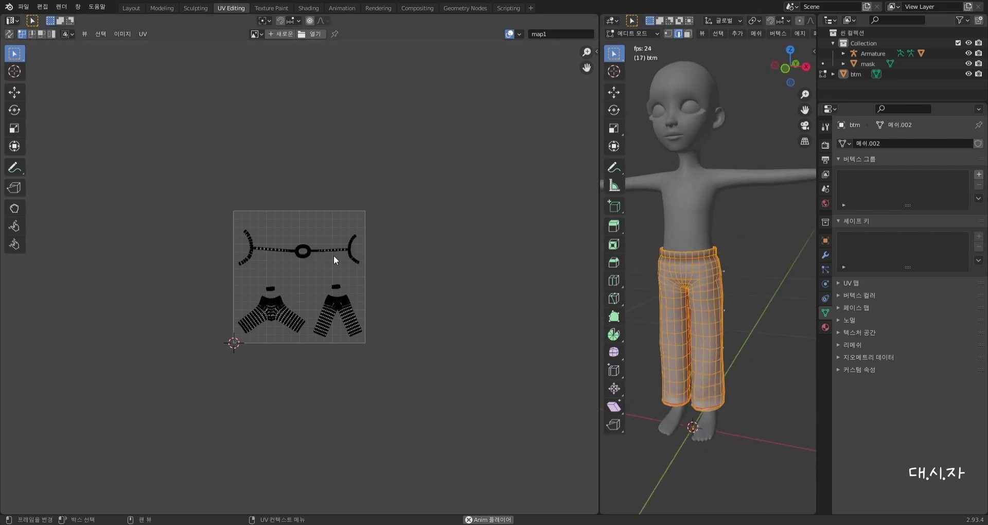
{"action": "left_click", "coordinate": [281, 33]}
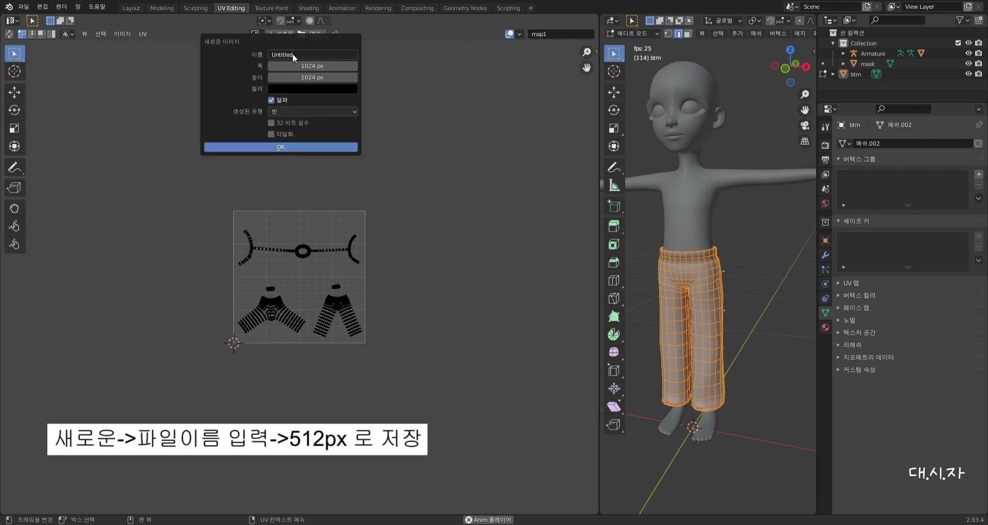
{"action": "left_click", "coordinate": [293, 54]}
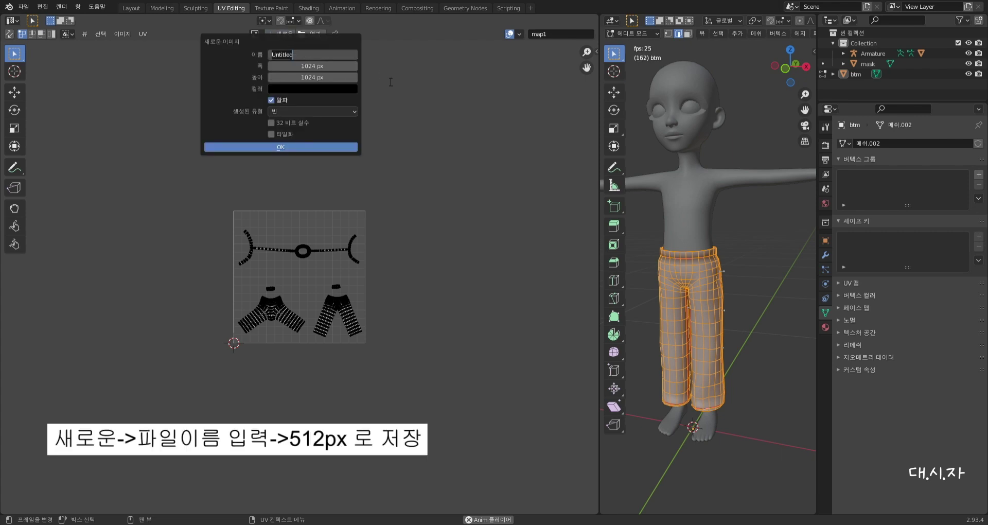
{"action": "type", "text": "btm1"}
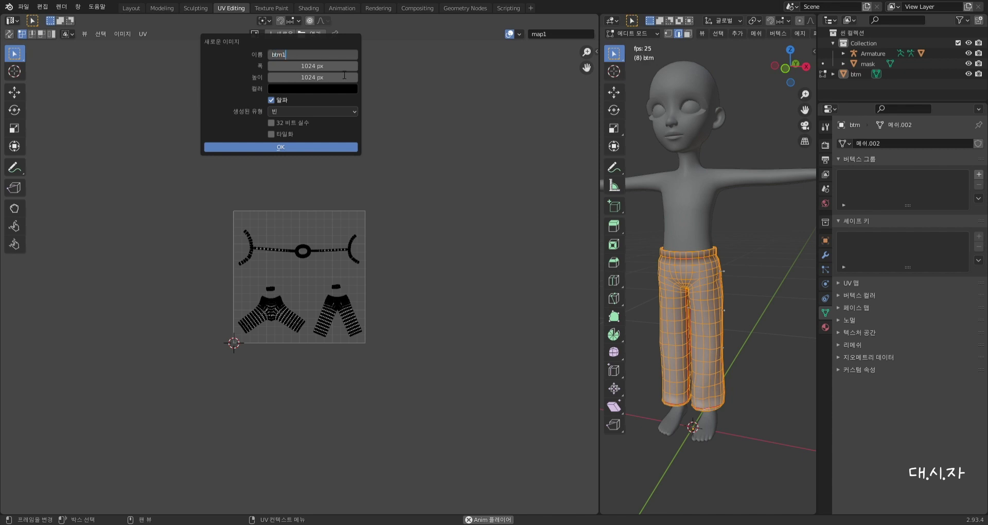
{"action": "key", "text": "Tab"}
{"action": "type", "text": "512"}
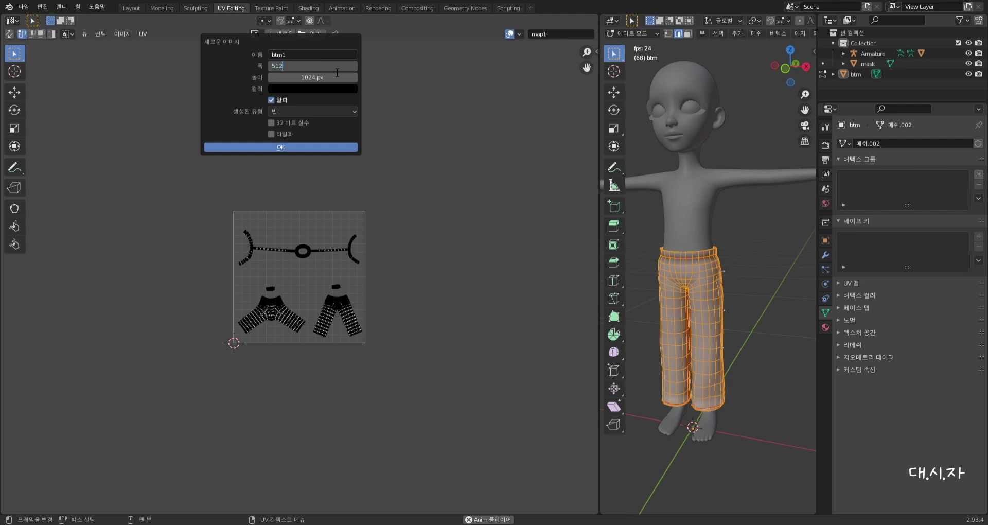
{"action": "key", "text": "Tab"}
{"action": "type", "text": "512"}
{"action": "key", "text": "Return"}
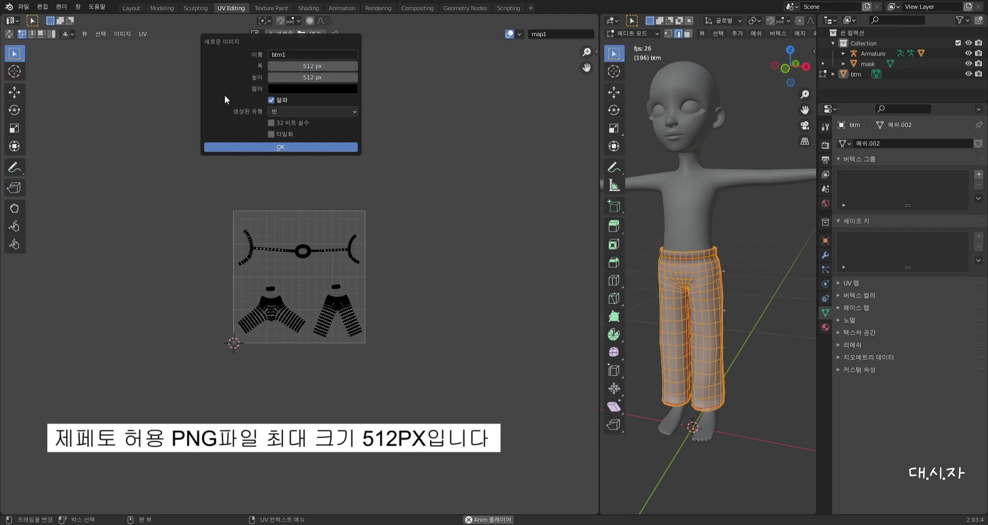
{"action": "left_click", "coordinate": [324, 145]}
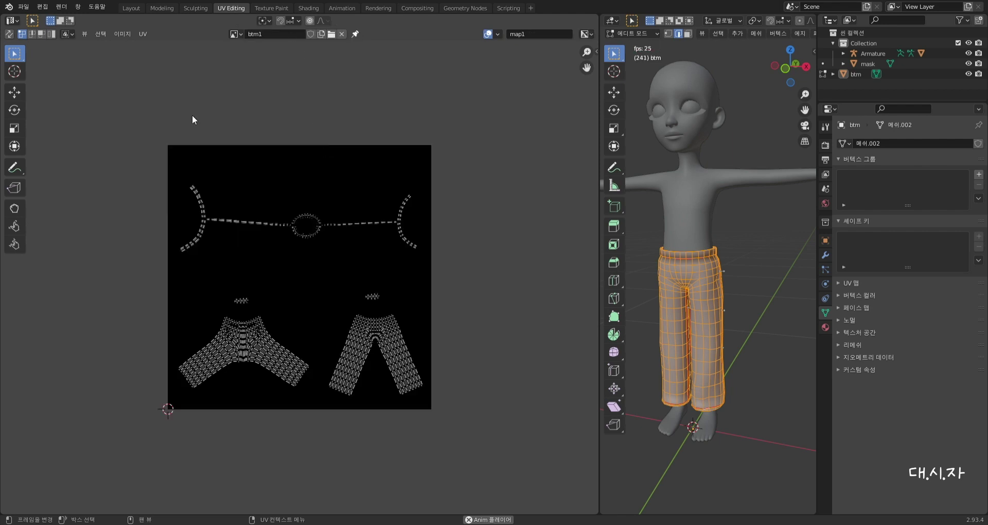
Export the UV layout of the trousers.
{"action": "left_click", "coordinate": [140, 34]}
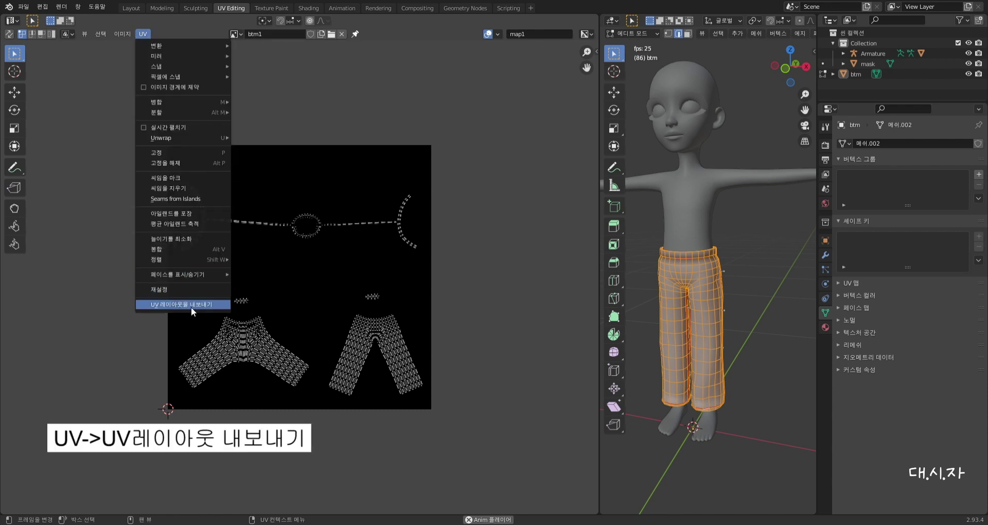
{"action": "left_click", "coordinate": [190, 304]}
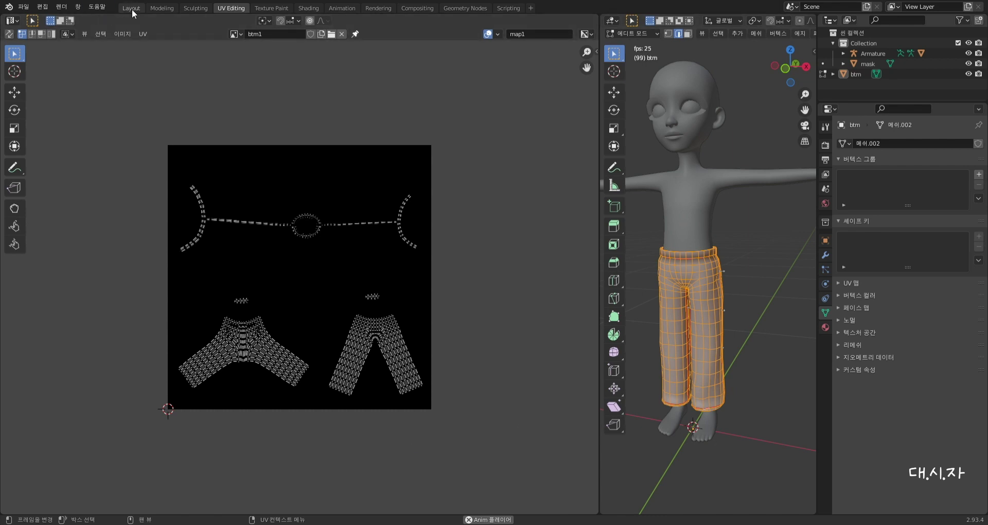
In the Layout workspace, select the armature and set its viewport display to In Front.
{"action": "left_click", "coordinate": [132, 9]}
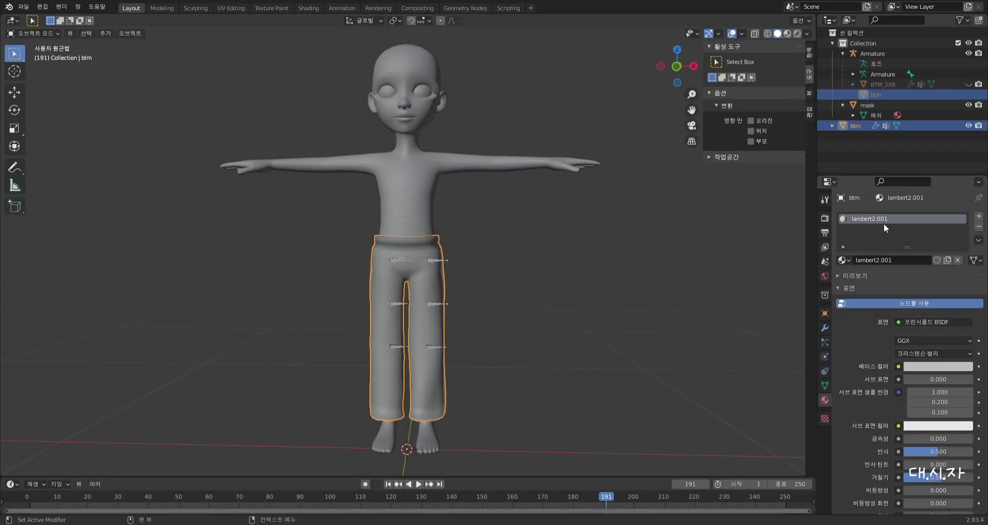
{"action": "scroll", "coordinate": [496, 131], "scroll_direction": "up", "scroll_amount": 5}
{"action": "middle_click_drag", "start_coordinate": [529, 124], "coordinate": [527, 162]}
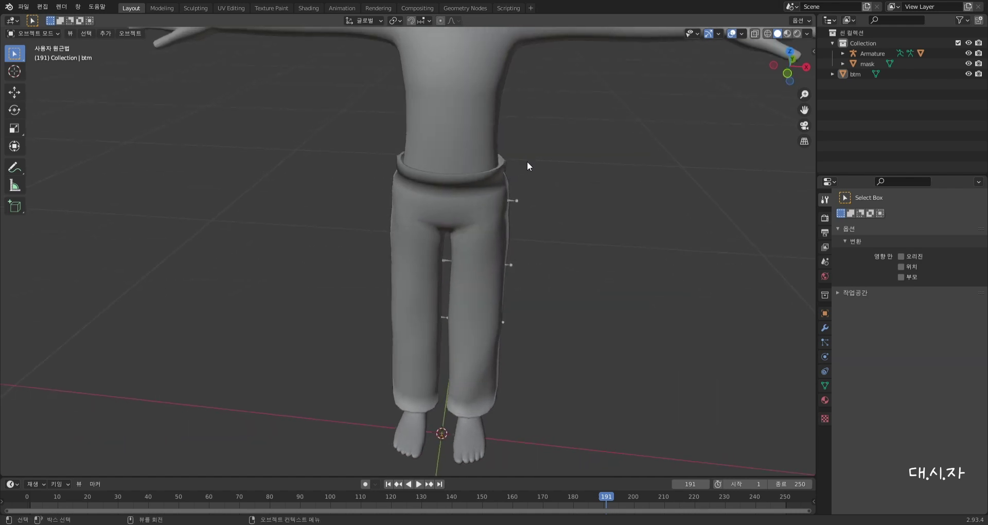
{"action": "left_click", "coordinate": [510, 201]}
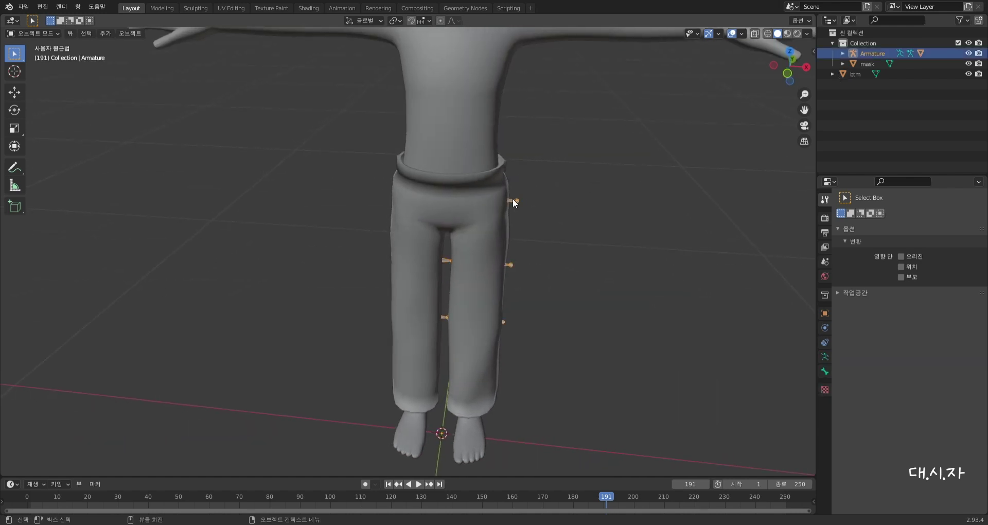
{"action": "left_click", "coordinate": [824, 314]}
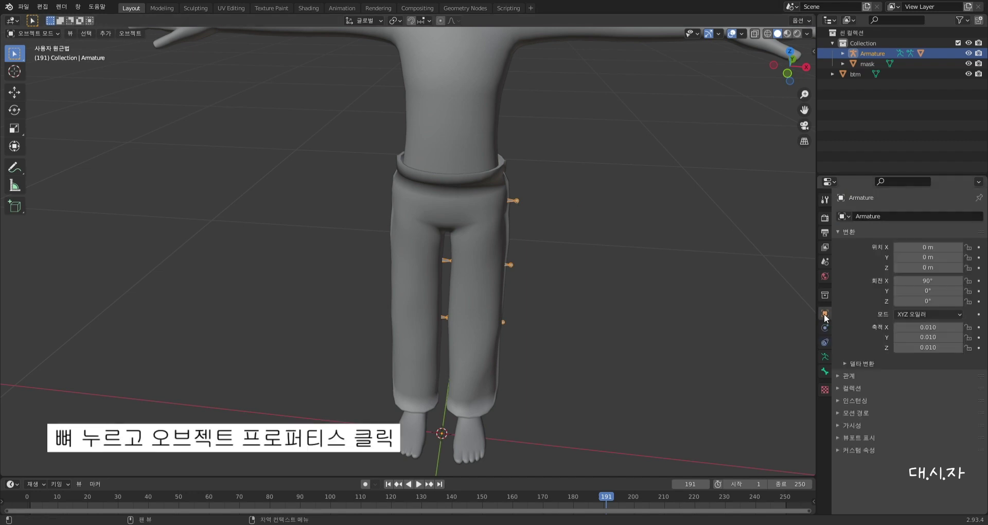
{"action": "left_click", "coordinate": [859, 437]}
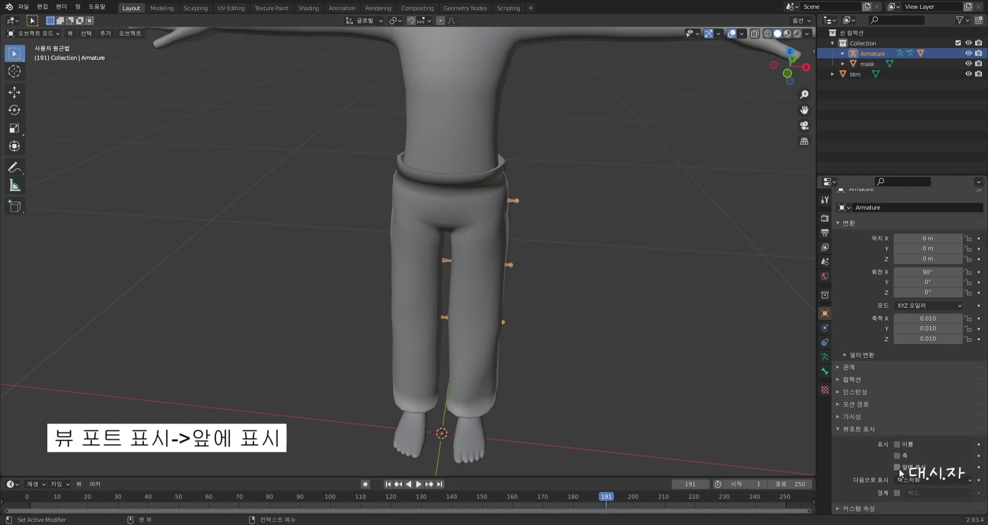
{"action": "left_click", "coordinate": [897, 467]}
{"action": "mouse_move", "coordinate": [580, 306]}
{"action": "middle_mouse_down"}
{"action": "mouse_move", "coordinate": [390, 285]}
{"action": "mouse_move", "coordinate": [643, 286]}
{"action": "mouse_move", "coordinate": [571, 309]}
{"action": "middle_mouse_up"}
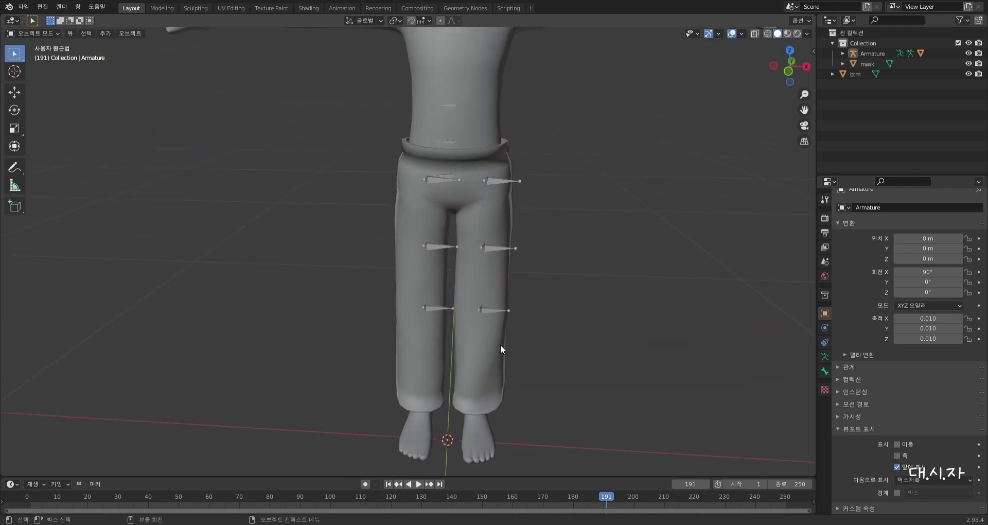
Parent the btm trousers to the armature with automatic weights, then deselect everything.
{"action": "left_click", "coordinate": [473, 362]}
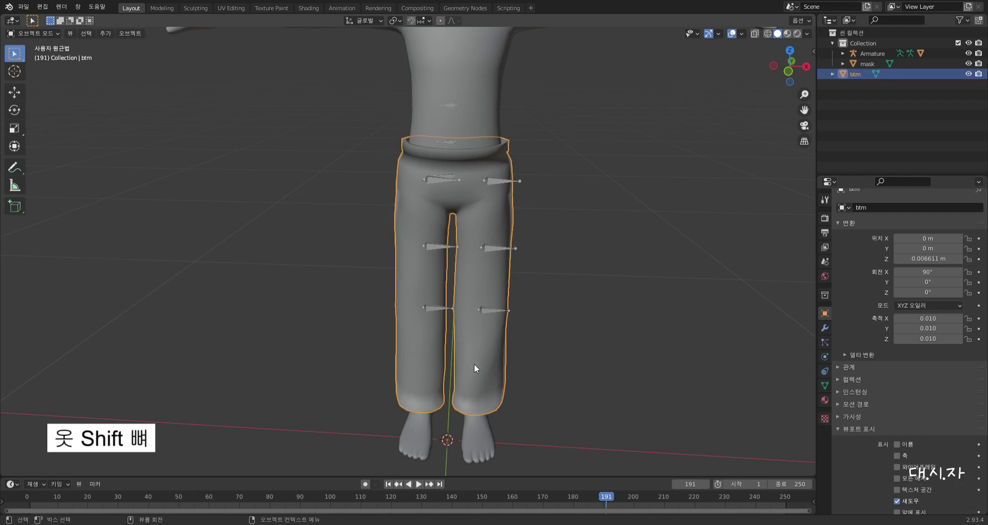
{"action": "left_click", "coordinate": [487, 310], "text": "shift"}
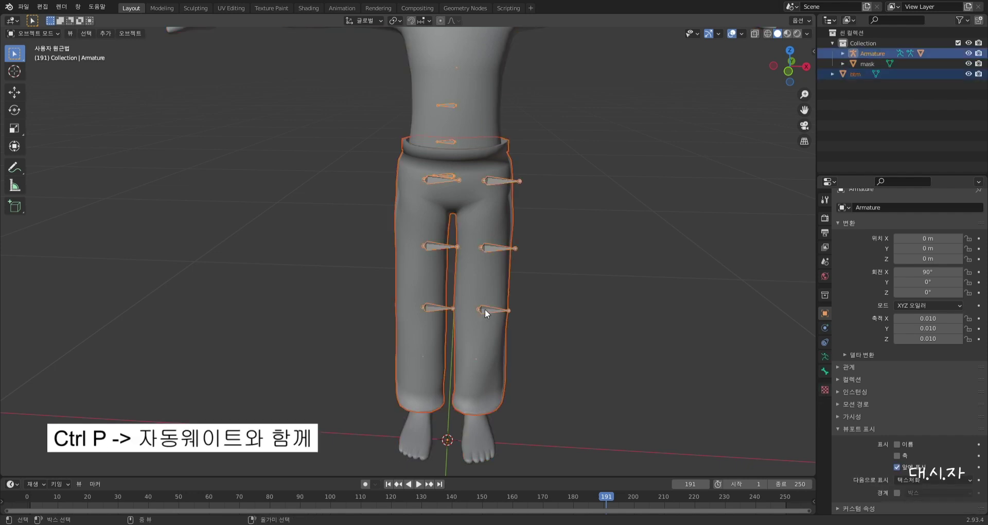
{"action": "key", "text": "ctrl+p"}
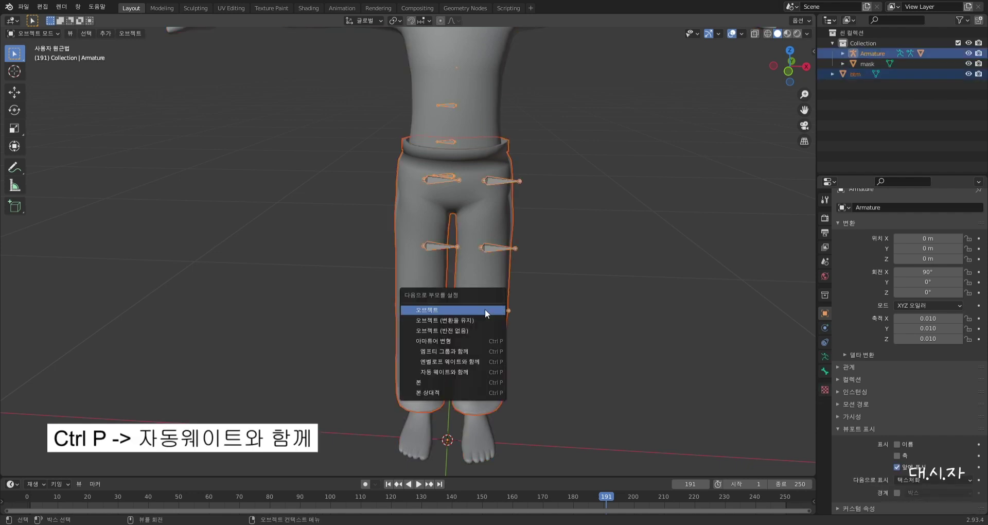
{"action": "left_click", "coordinate": [454, 371]}
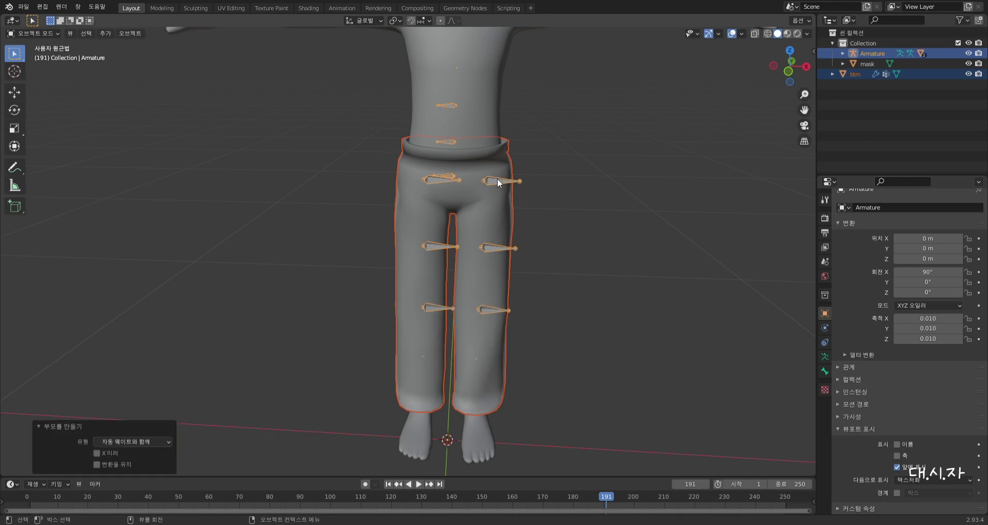
{"action": "left_click", "coordinate": [597, 333]}
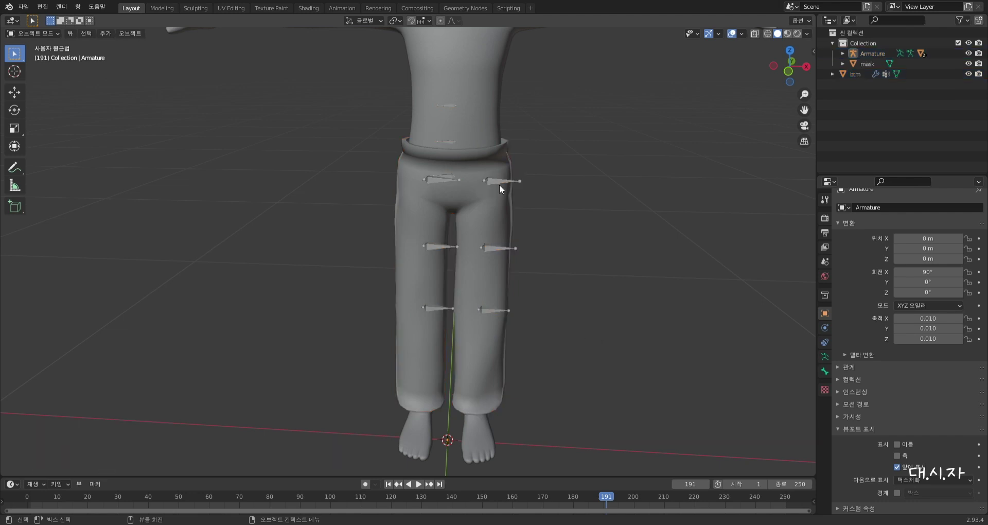
Expand the armature's contents in the outliner and make the hidden sample trousers BTM_288 visible.
{"action": "left_click", "coordinate": [842, 64]}
{"action": "left_click", "coordinate": [842, 54]}
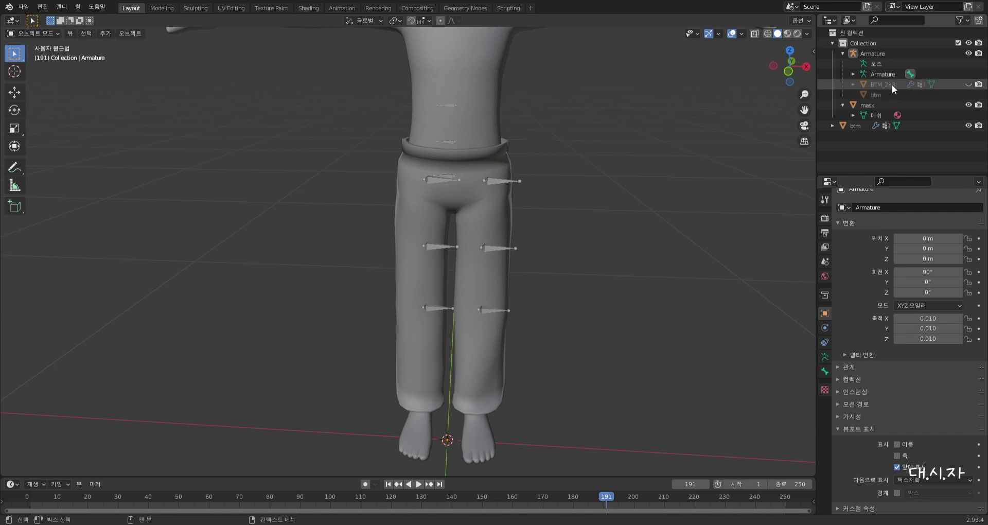
{"action": "left_click", "coordinate": [968, 84]}
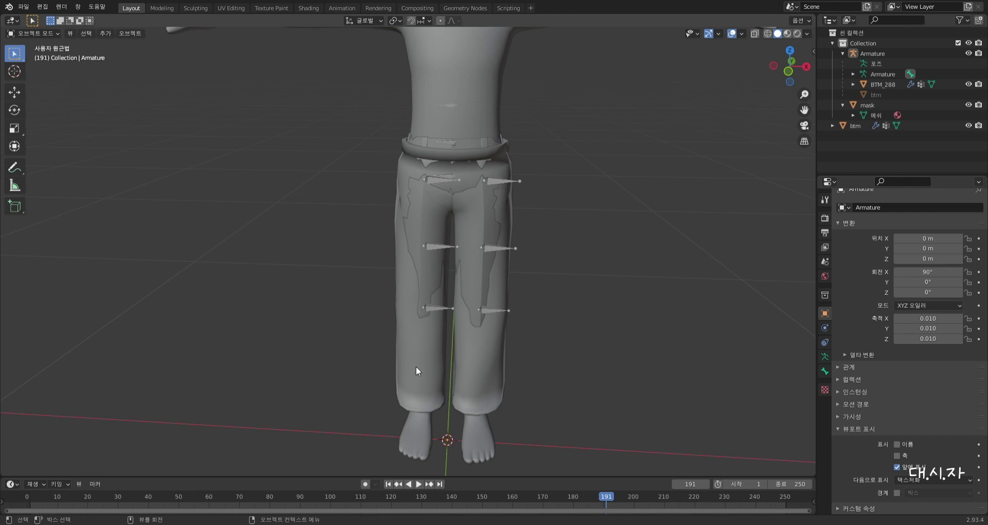
Select the armature, BTM_288 and btm last, and in Weight Paint mode transfer the weights with source layers selected by name.
{"action": "left_click", "coordinate": [444, 307]}
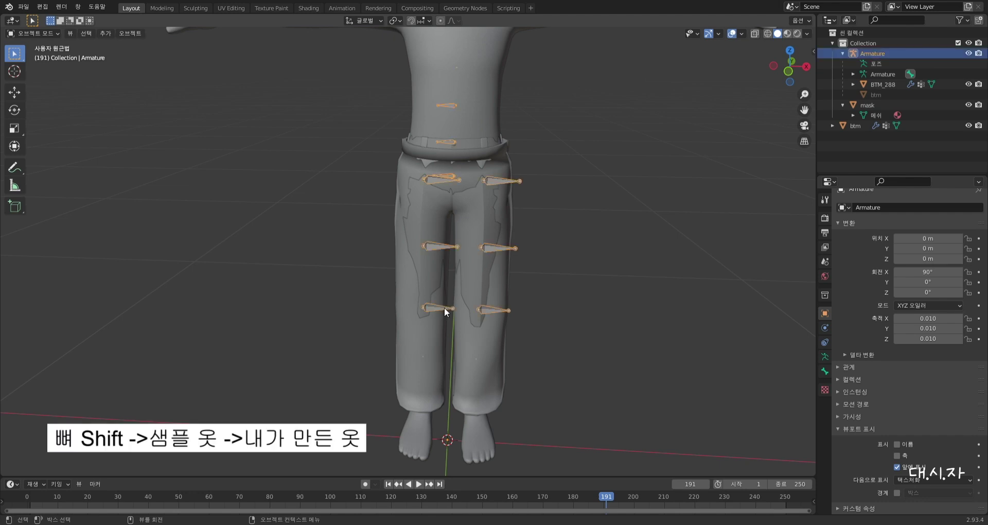
{"action": "left_click", "coordinate": [427, 143], "text": "shift"}
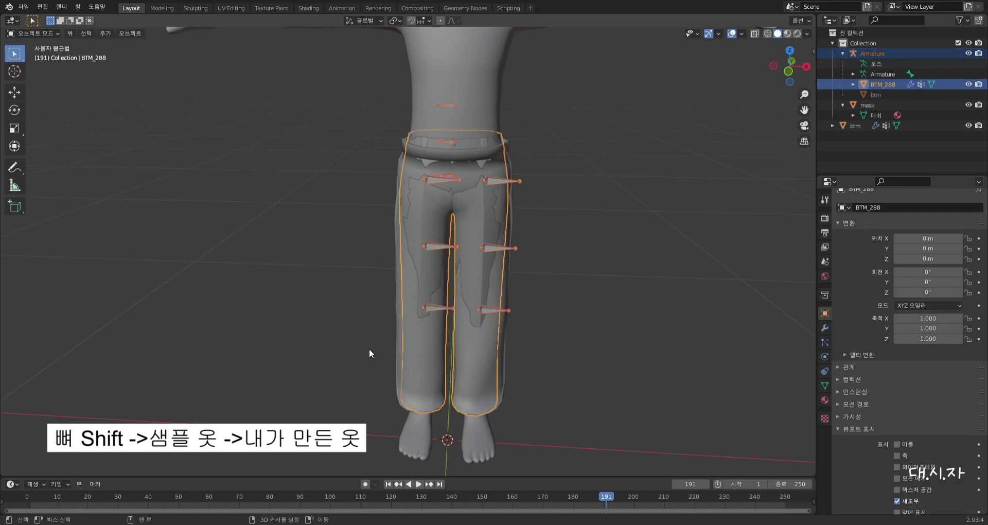
{"action": "left_click", "coordinate": [396, 356], "text": "shift"}
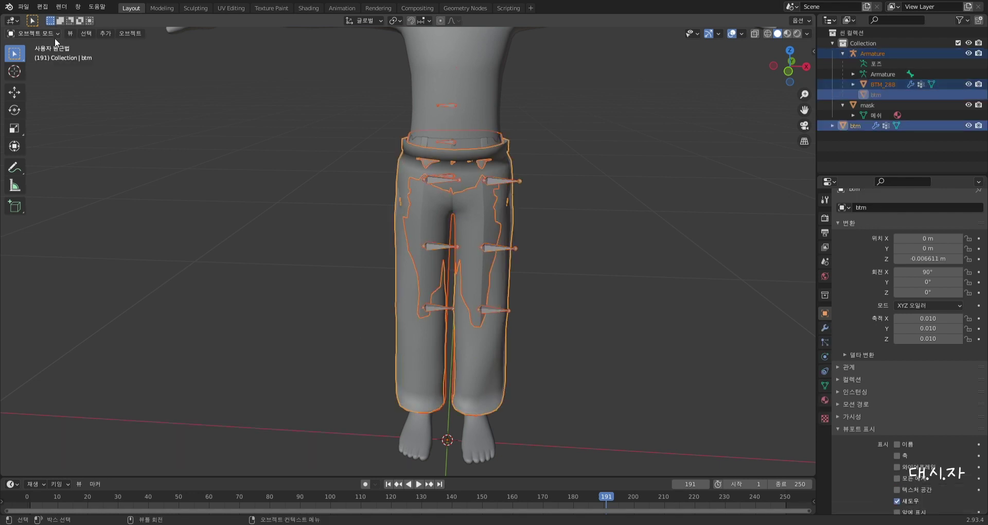
{"action": "left_click", "coordinate": [48, 33]}
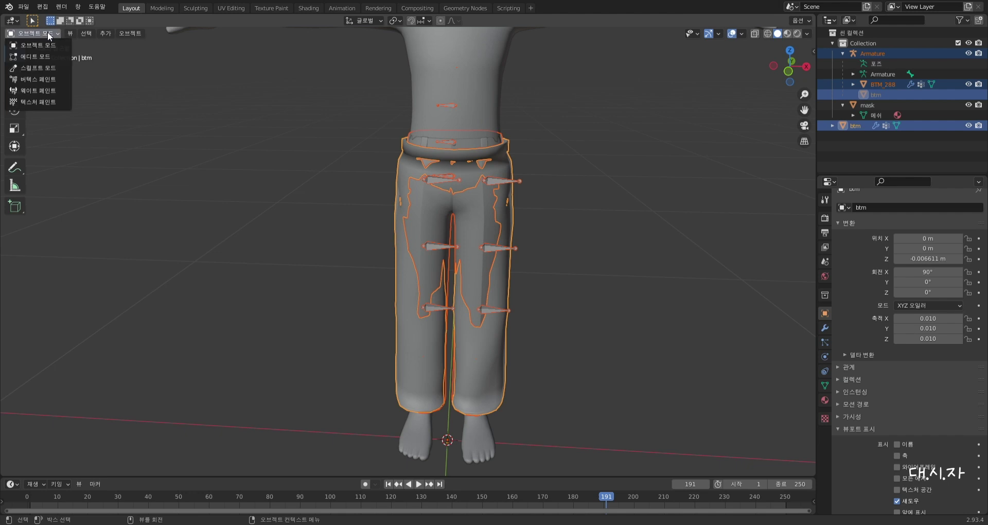
{"action": "left_click", "coordinate": [47, 91]}
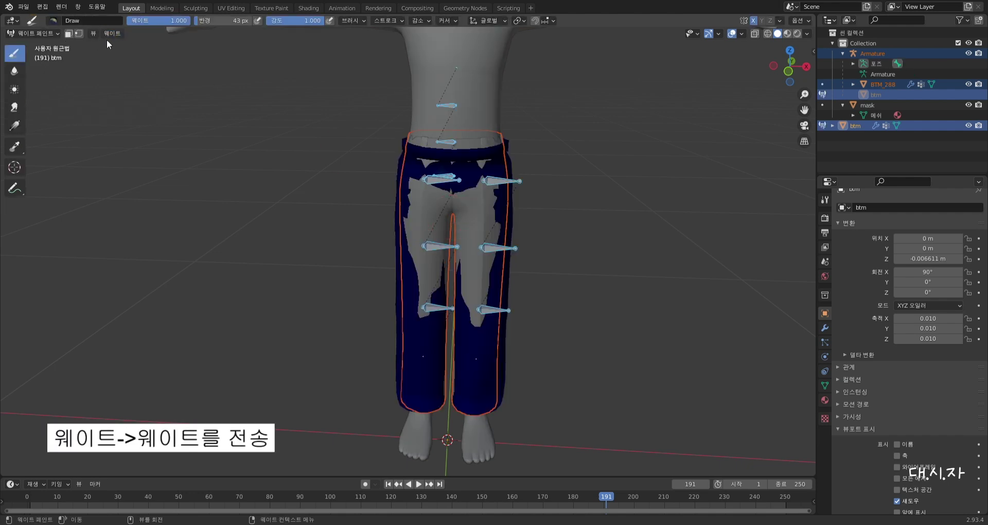
{"action": "left_click", "coordinate": [110, 33]}
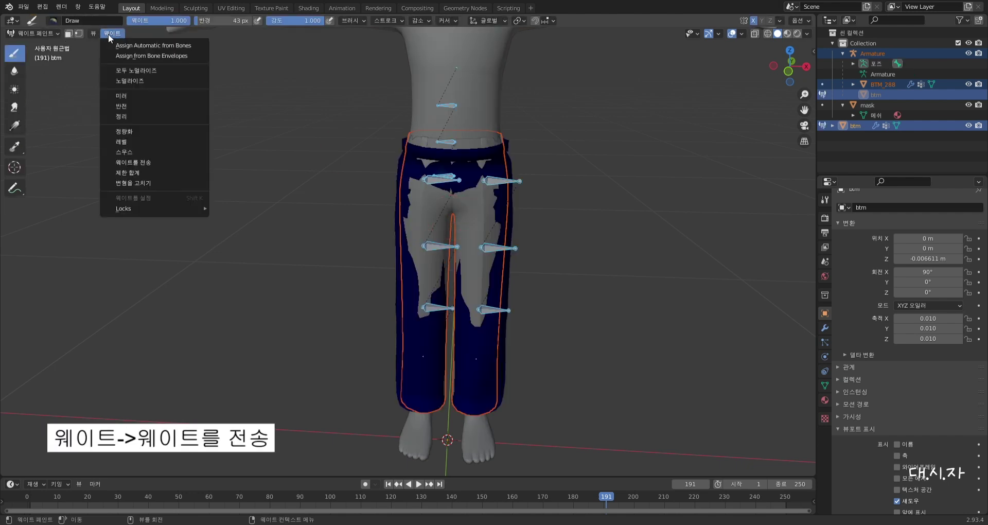
{"action": "left_click", "coordinate": [164, 162]}
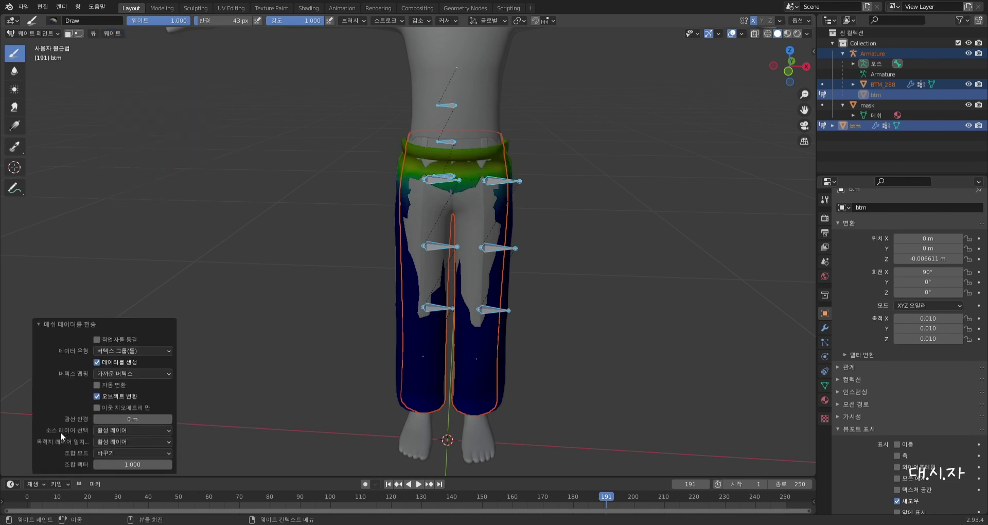
{"action": "left_click", "coordinate": [114, 431]}
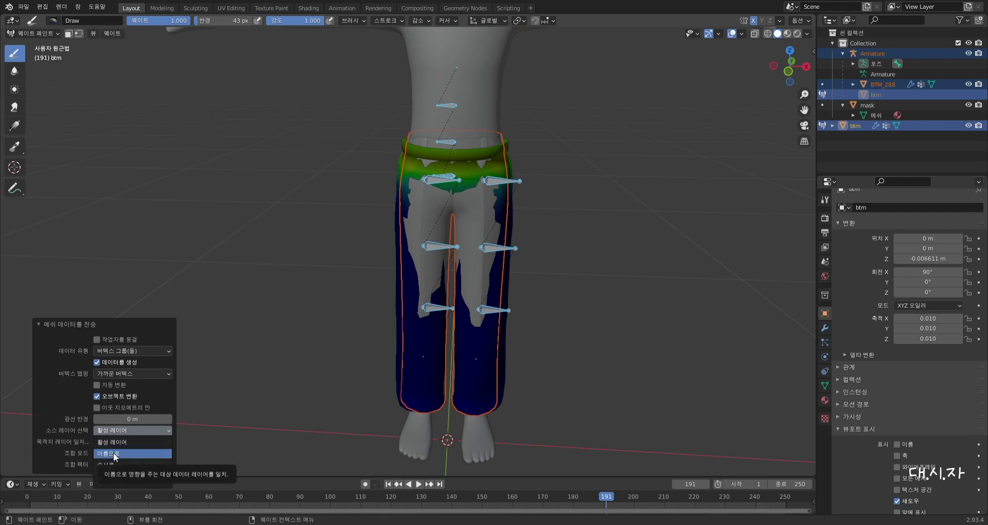
{"action": "left_click", "coordinate": [115, 453]}
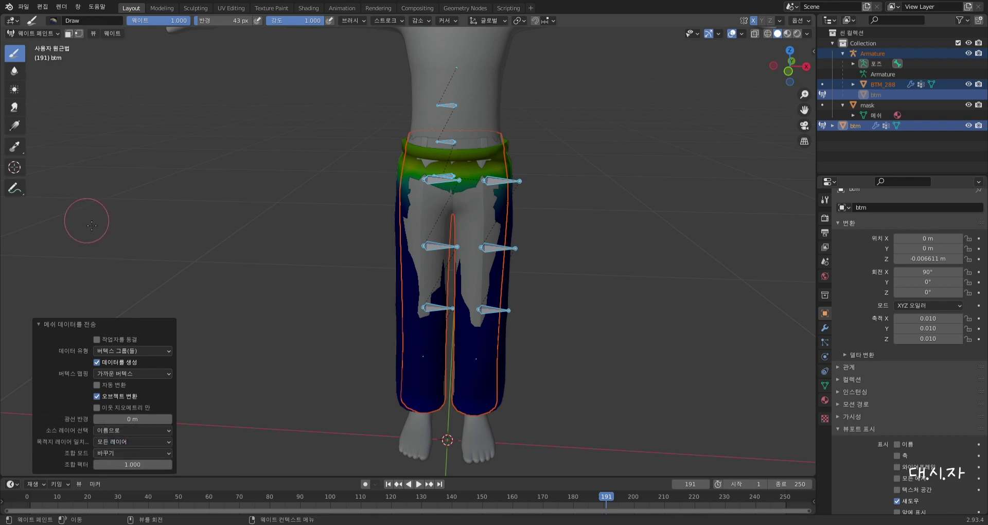
Return to Object Mode, hide the sample trousers BTM_288, and save the file.
{"action": "left_click", "coordinate": [26, 34]}
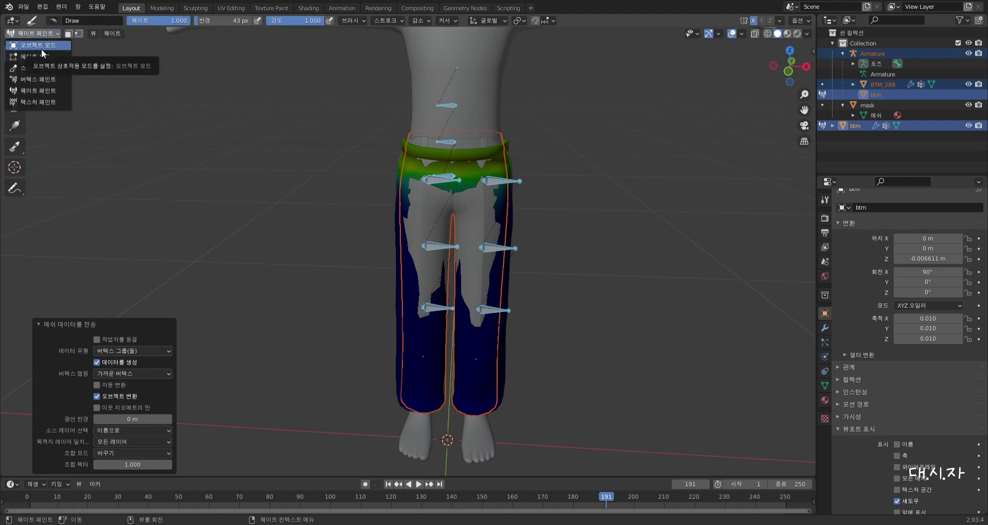
{"action": "left_click", "coordinate": [41, 47]}
{"action": "left_click", "coordinate": [436, 208]}
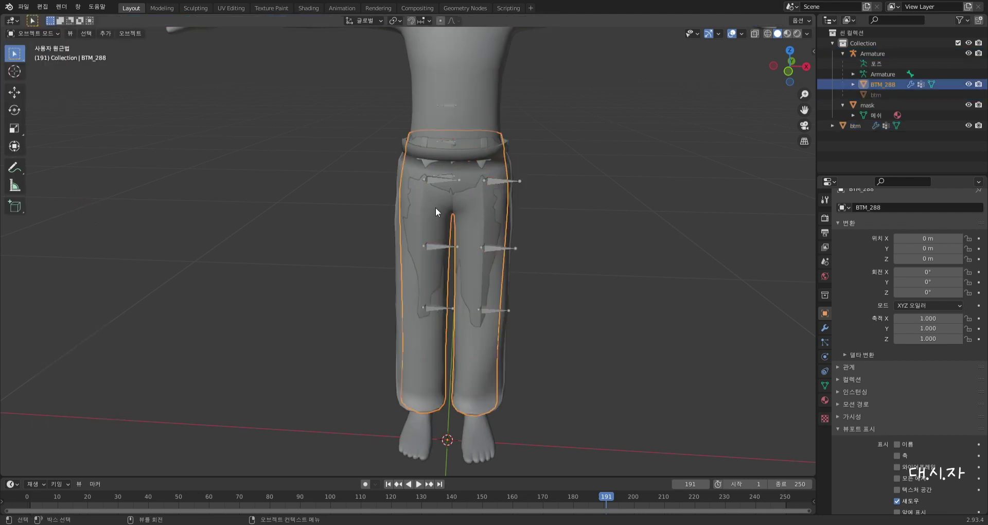
{"action": "key", "text": "h"}
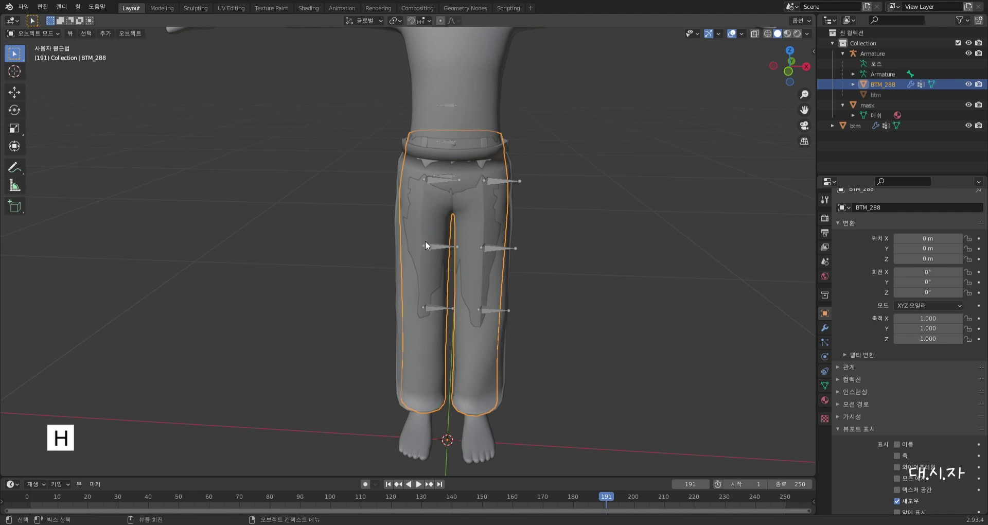
{"action": "key", "text": "h"}
{"action": "key", "text": "ctrl+s"}
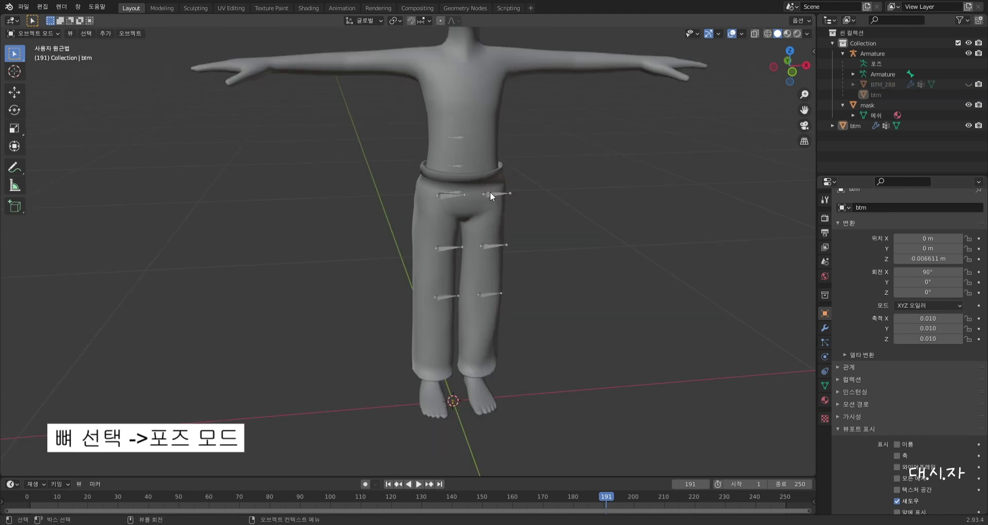
Switch the armature to Pose Mode and deselect all bones.
{"action": "left_click", "coordinate": [491, 195]}
{"action": "left_click", "coordinate": [42, 33]}
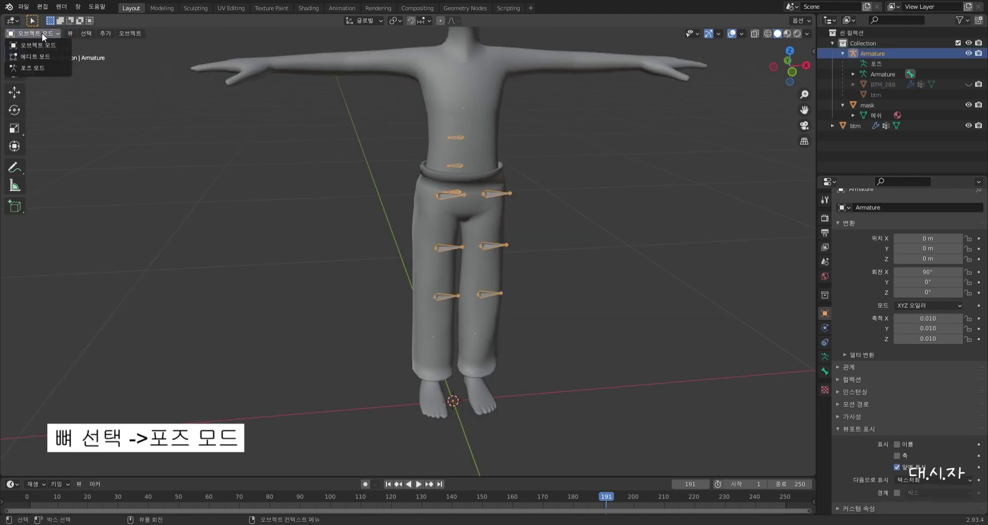
{"action": "left_click", "coordinate": [42, 68]}
{"action": "middle_click_drag", "start_coordinate": [576, 261], "coordinate": [494, 202]}
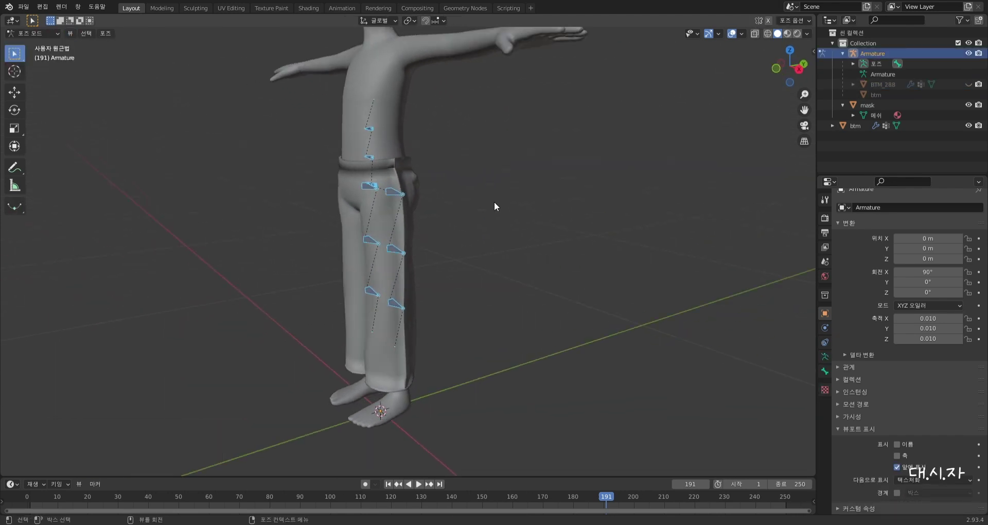
{"action": "left_click", "coordinate": [494, 201]}
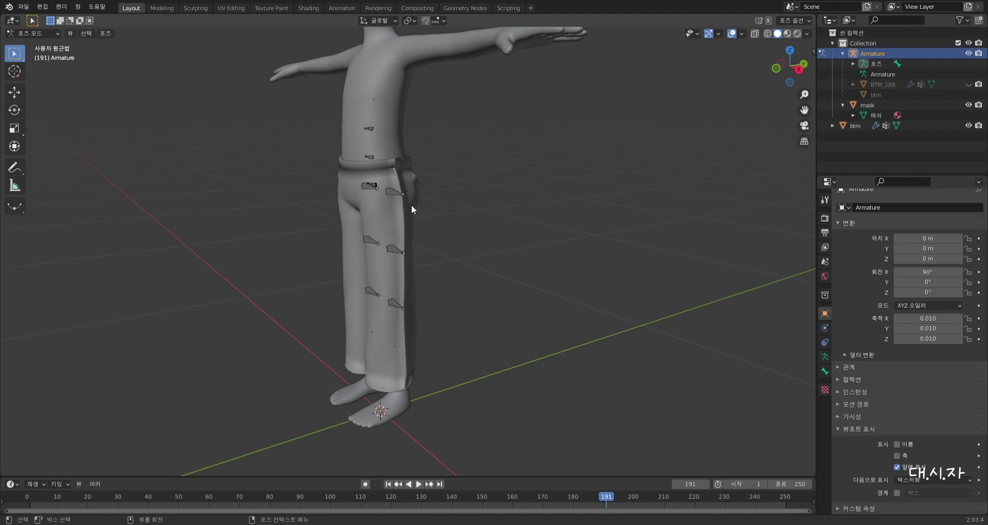
Rotate the upperLeg_L bone backward by about 83° to test how the left trouser leg deforms.
{"action": "left_click", "coordinate": [390, 192], "text": "shift"}
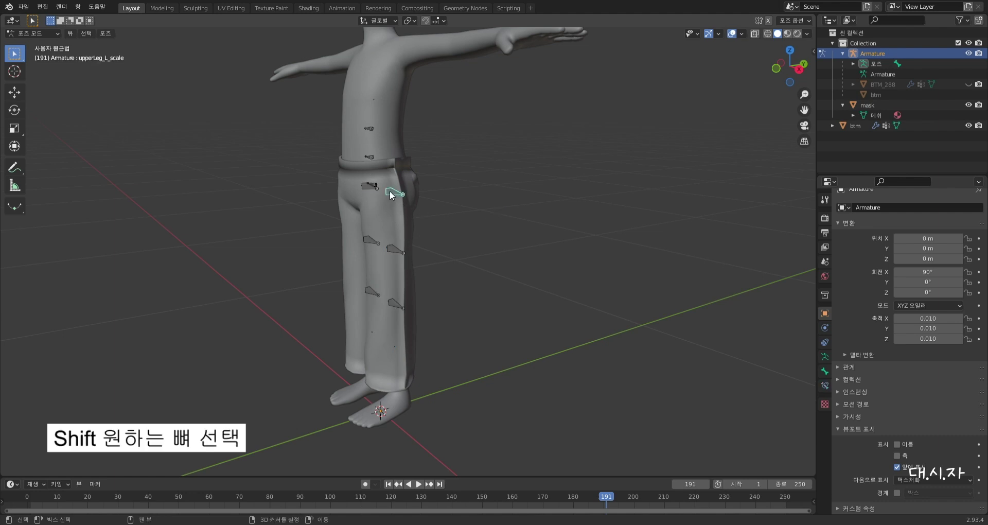
{"action": "left_click", "coordinate": [390, 192], "text": "shift"}
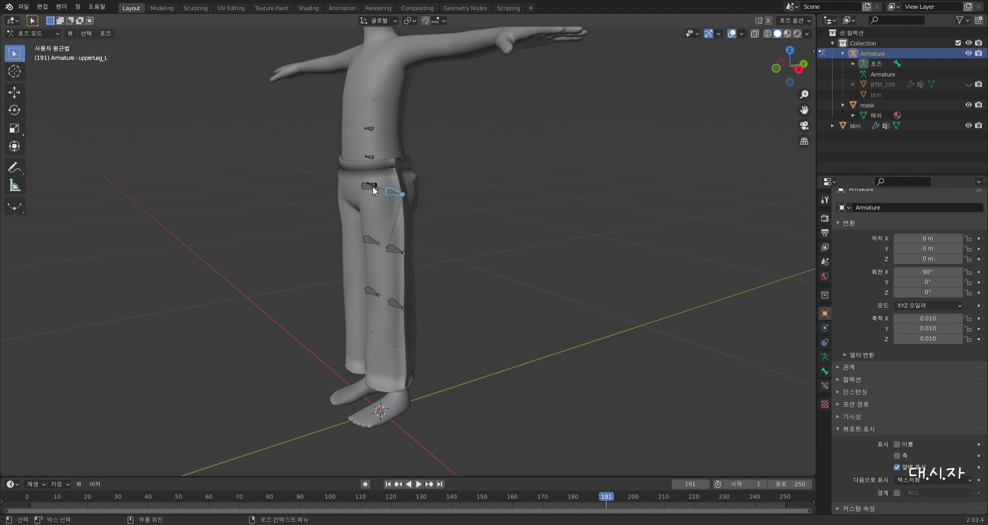
{"action": "middle_click_drag", "start_coordinate": [421, 211], "coordinate": [393, 239]}
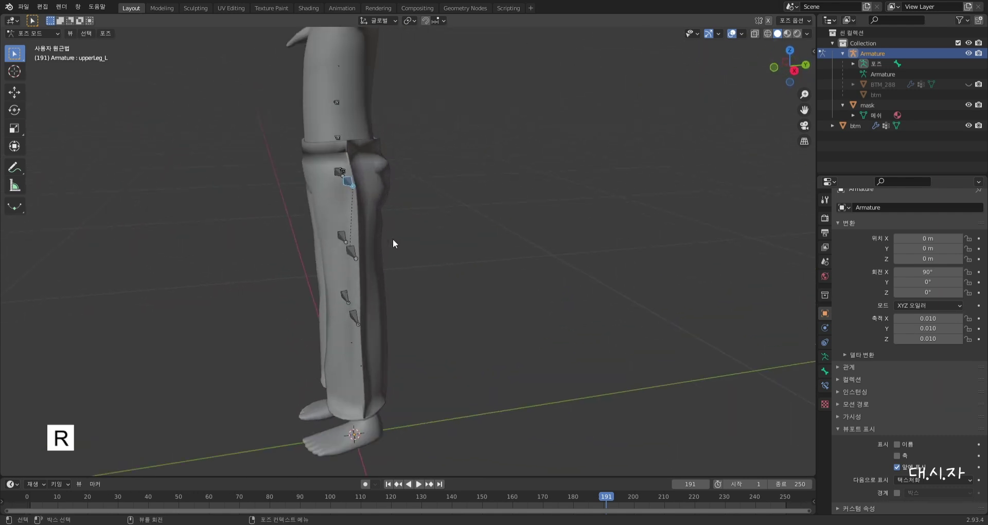
{"action": "key", "text": "r"}
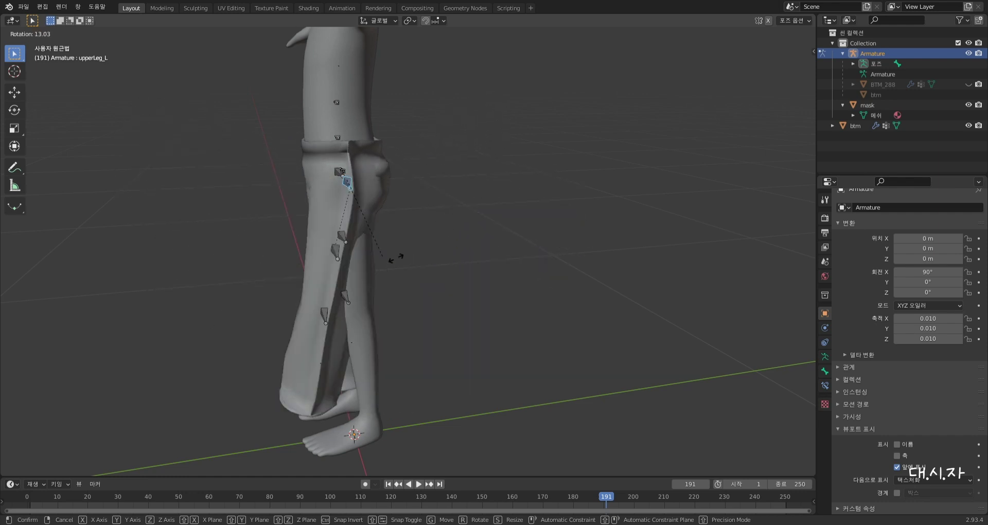
{"action": "left_click", "coordinate": [494, 90]}
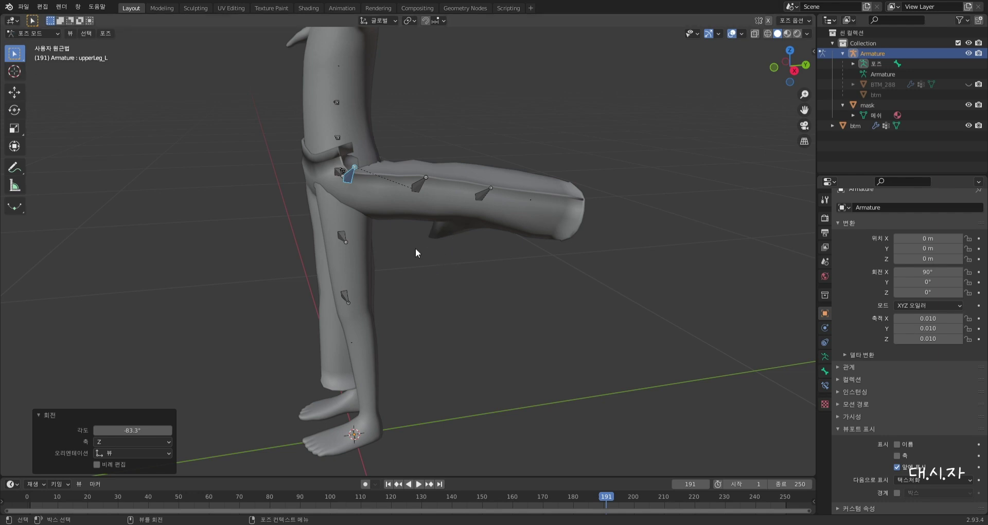
Rotate the upperReg_R bone forward to raise the right trouser leg in front of the body.
{"action": "middle_click_drag", "start_coordinate": [416, 249], "coordinate": [577, 200]}
{"action": "left_click", "coordinate": [578, 201]}
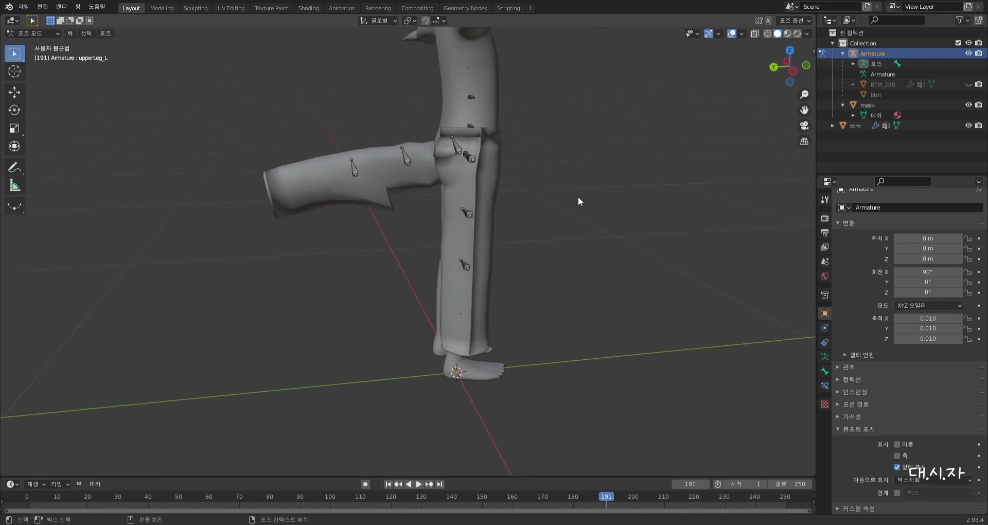
{"action": "left_click", "coordinate": [469, 159], "text": "shift"}
{"action": "left_click", "coordinate": [468, 158]}
{"action": "key", "text": "r"}
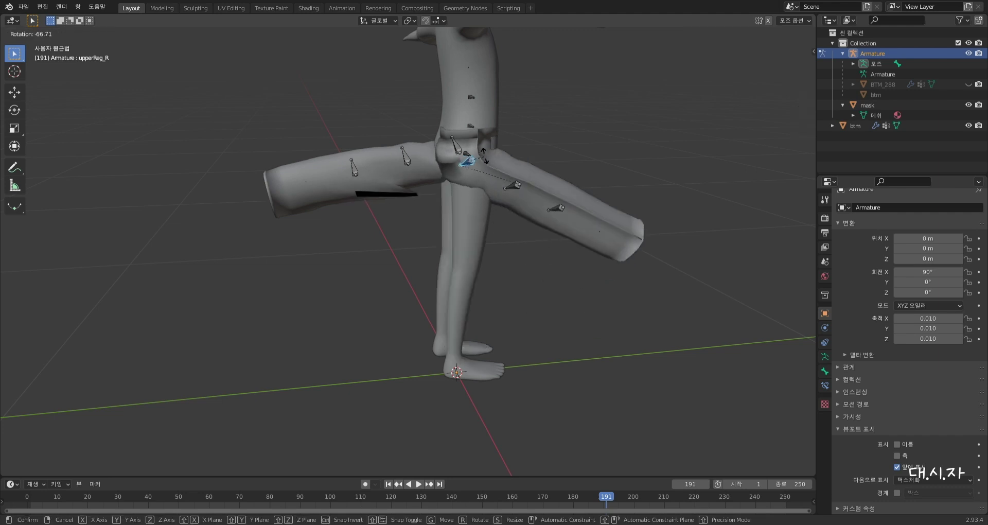
{"action": "left_click", "coordinate": [526, 254]}
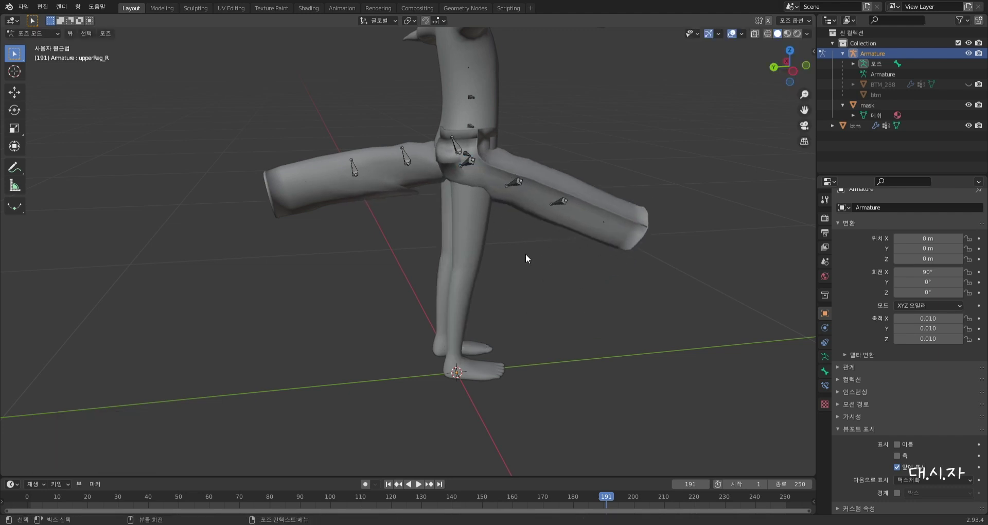
Bend the right trouser leg downward by rotating the upperRegTwist_R bone about 57°, and deselect the bones.
{"action": "left_click", "coordinate": [515, 183]}
{"action": "key", "text": "r"}
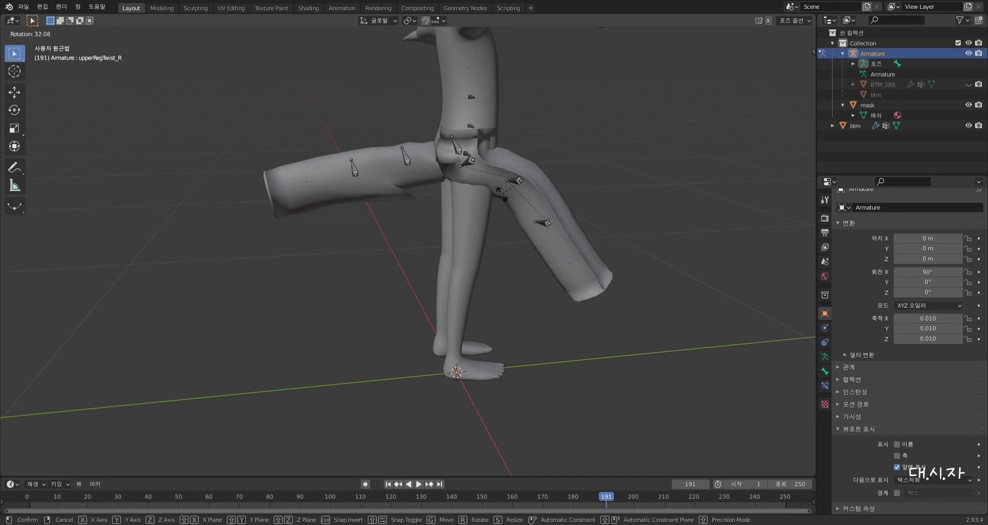
{"action": "left_click", "coordinate": [460, 192]}
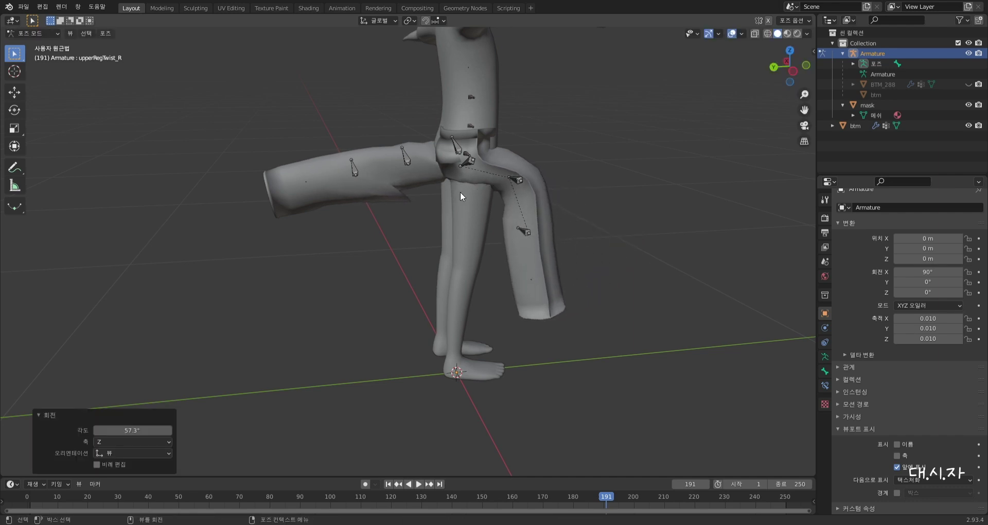
{"action": "left_click", "coordinate": [398, 209]}
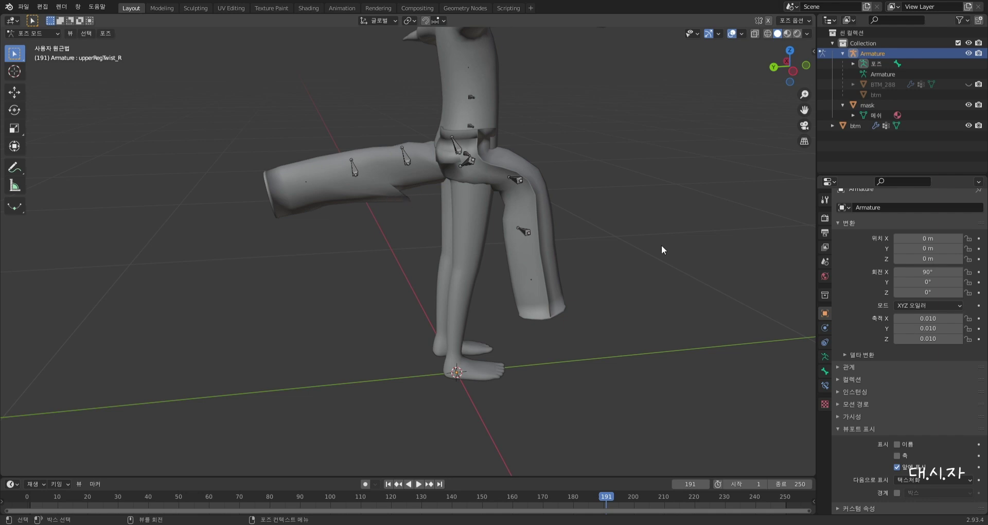
{"action": "mouse_move", "coordinate": [661, 245]}
{"action": "middle_mouse_down"}
{"action": "mouse_move", "coordinate": [484, 257]}
{"action": "mouse_move", "coordinate": [677, 250]}
{"action": "middle_mouse_up"}
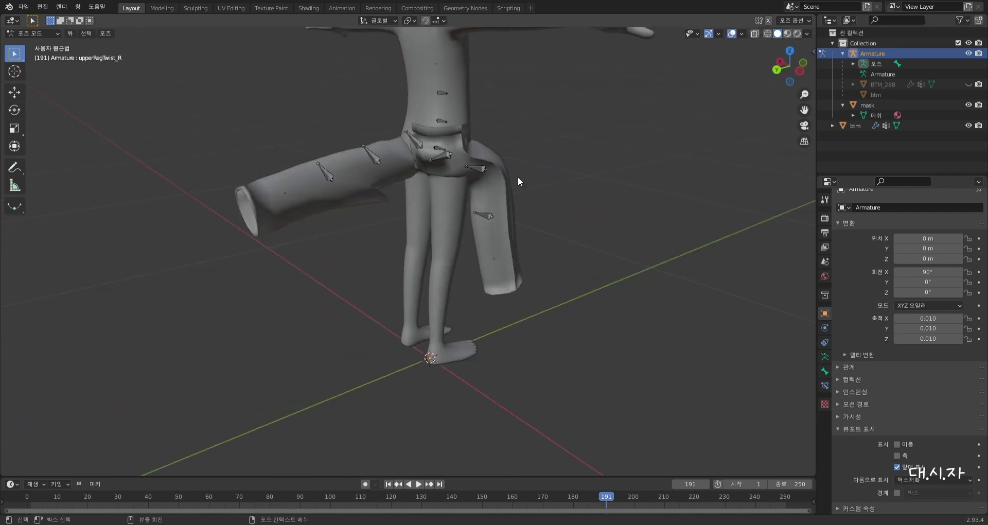
Return the armature to Object Mode and select it together with the btm trousers, keeping the trousers as the active object.
{"action": "middle_click_drag", "start_coordinate": [518, 177], "coordinate": [474, 183]}
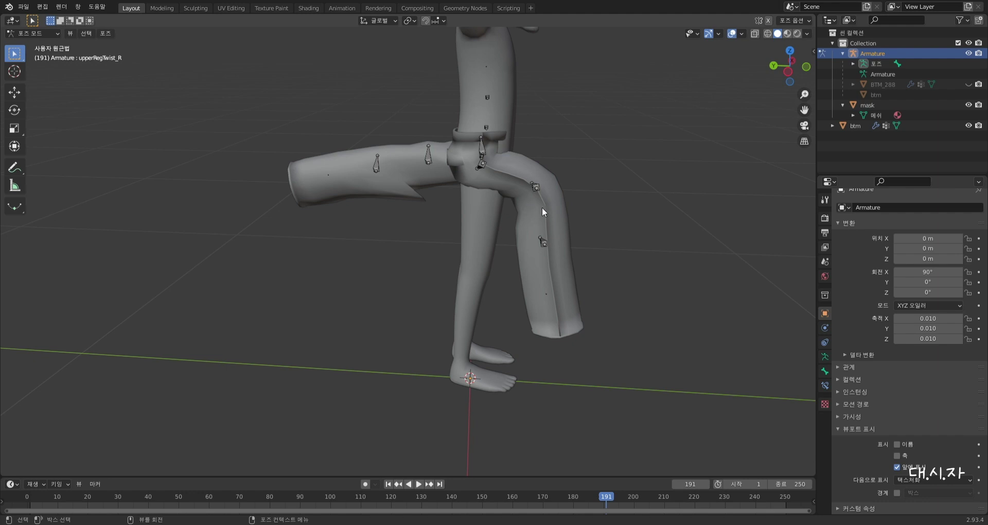
{"action": "left_click", "coordinate": [25, 30]}
{"action": "left_click", "coordinate": [35, 47]}
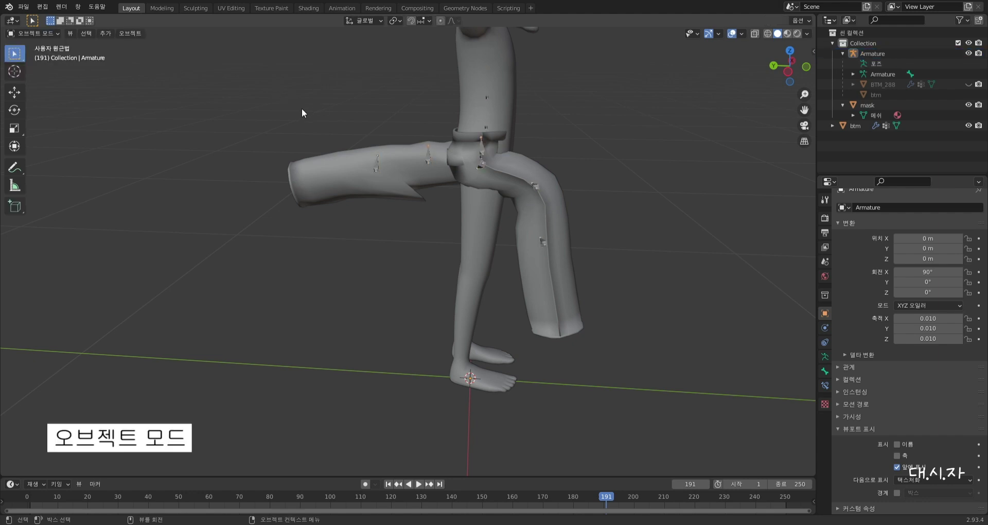
{"action": "left_click", "coordinate": [533, 186]}
{"action": "left_click", "coordinate": [361, 186], "text": "shift"}
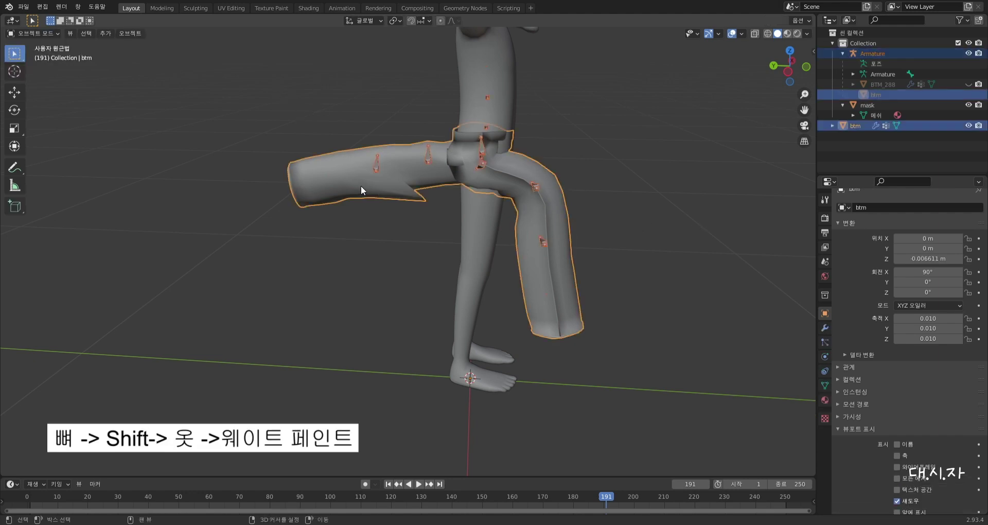
Enter Weight Paint mode on the trousers and hide the mask body.
{"action": "left_click", "coordinate": [43, 34]}
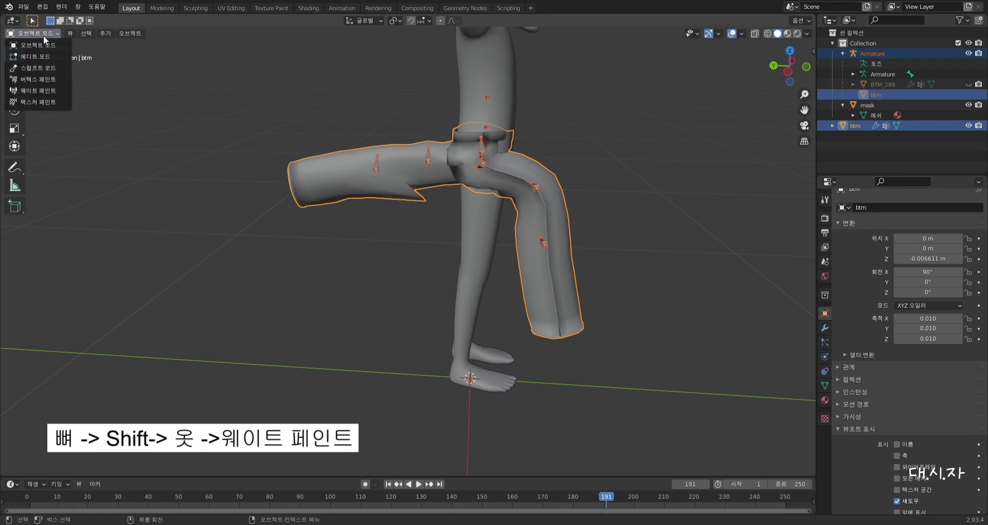
{"action": "left_click", "coordinate": [41, 90]}
{"action": "middle_click_drag", "start_coordinate": [319, 201], "coordinate": [427, 201]}
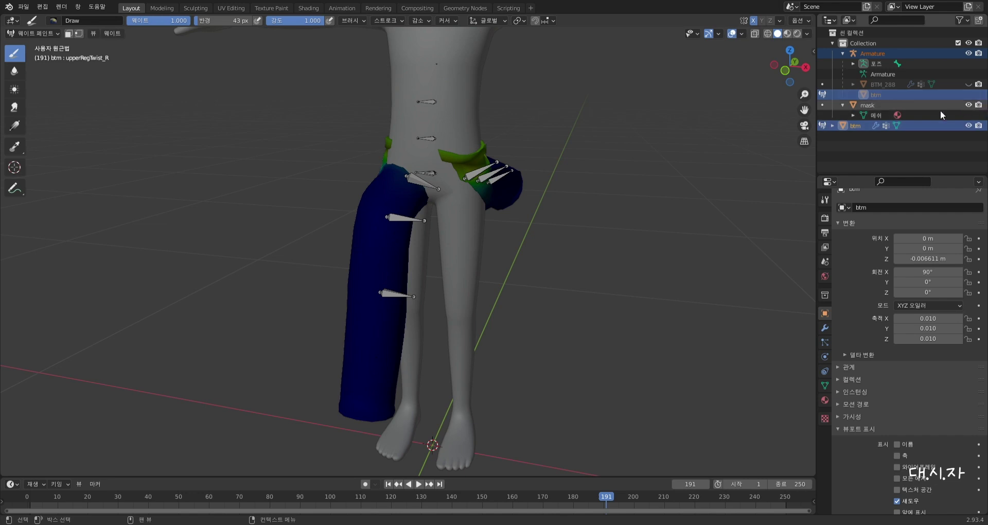
{"action": "left_click", "coordinate": [968, 104]}
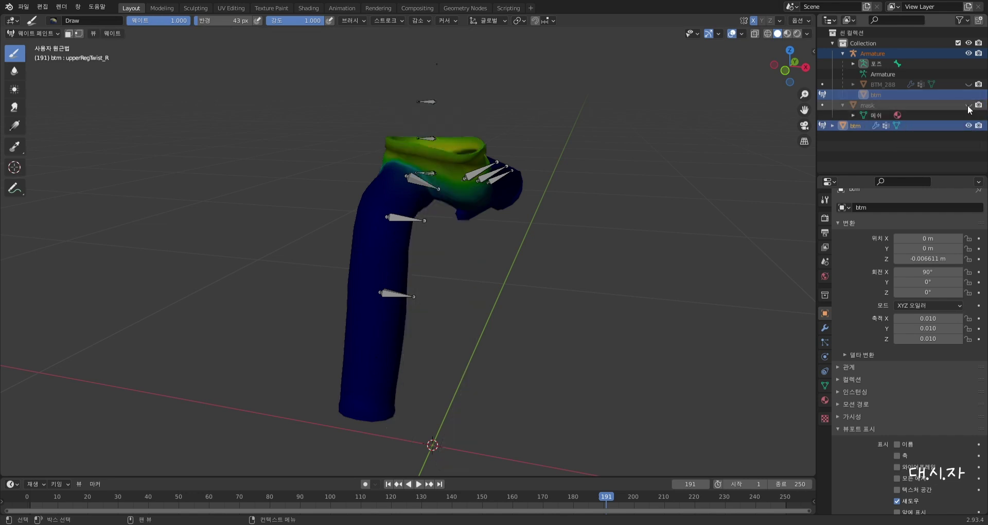
Examine the trousers' weights for the left and right leg bones one by one, including upperReg_R, upperRegTwist_R and lowerReg_R.
{"action": "mouse_move", "coordinate": [498, 164]}
{"action": "middle_mouse_down"}
{"action": "mouse_move", "coordinate": [412, 195]}
{"action": "mouse_move", "coordinate": [345, 194]}
{"action": "mouse_move", "coordinate": [337, 208]}
{"action": "mouse_move", "coordinate": [403, 185]}
{"action": "mouse_move", "coordinate": [418, 210]}
{"action": "mouse_move", "coordinate": [352, 162]}
{"action": "middle_mouse_up"}
{"action": "left_click", "coordinate": [412, 197], "text": "ctrl"}
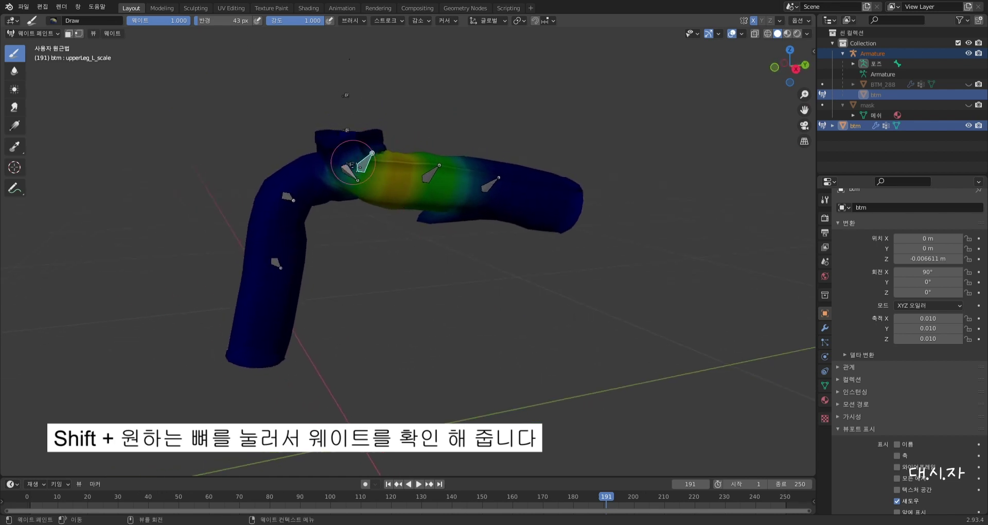
{"action": "left_click", "coordinate": [432, 174], "text": "shift"}
{"action": "mouse_move", "coordinate": [432, 175]}
{"action": "middle_mouse_down"}
{"action": "mouse_move", "coordinate": [540, 128]}
{"action": "mouse_move", "coordinate": [628, 164]}
{"action": "middle_mouse_up"}
{"action": "mouse_move", "coordinate": [629, 181]}
{"action": "middle_mouse_down"}
{"action": "mouse_move", "coordinate": [462, 193]}
{"action": "mouse_move", "coordinate": [489, 221]}
{"action": "mouse_move", "coordinate": [377, 202]}
{"action": "middle_mouse_up"}
{"action": "left_click", "coordinate": [462, 193], "text": "ctrl"}
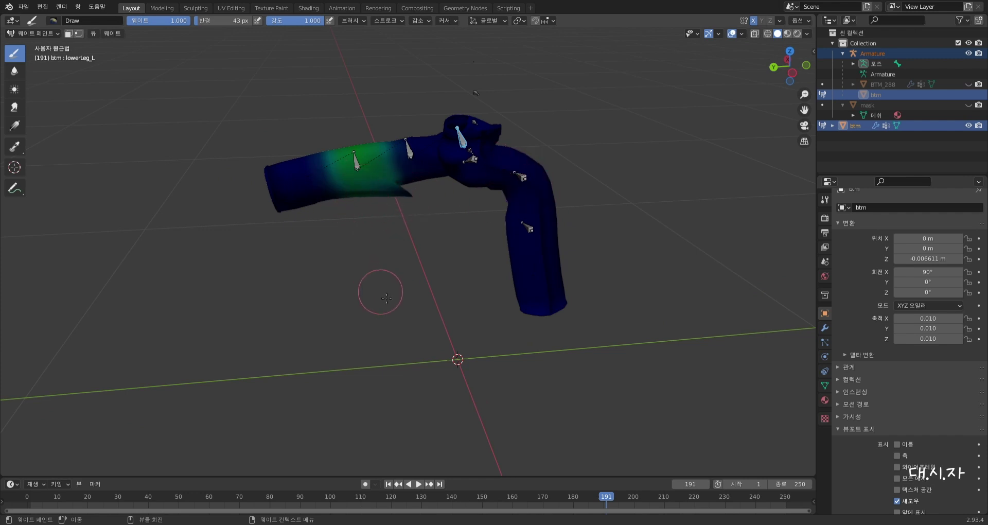
{"action": "middle_click_drag", "start_coordinate": [467, 200], "coordinate": [466, 318]}
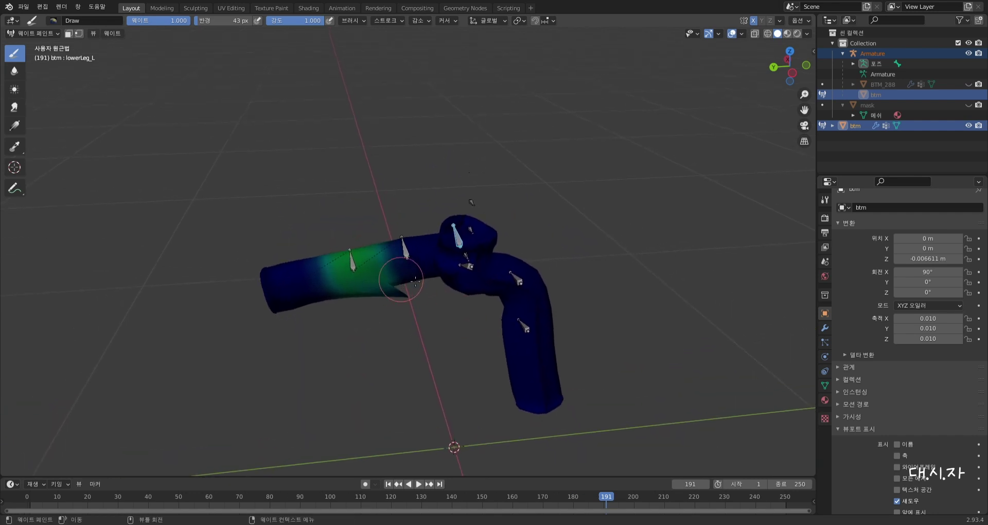
{"action": "left_click", "coordinate": [466, 265], "text": "ctrl"}
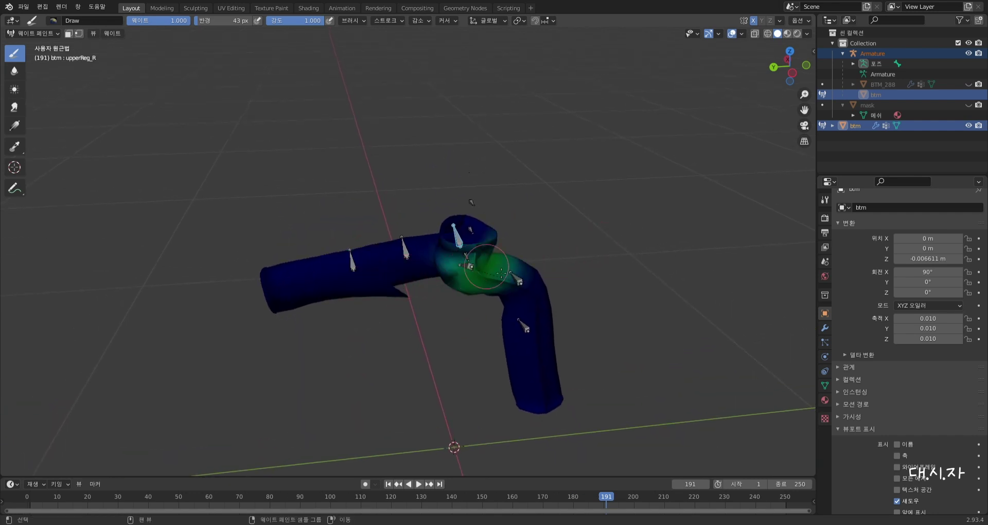
{"action": "mouse_move", "coordinate": [468, 268]}
{"action": "middle_mouse_down"}
{"action": "mouse_move", "coordinate": [576, 242]}
{"action": "mouse_move", "coordinate": [473, 258]}
{"action": "mouse_move", "coordinate": [465, 269]}
{"action": "middle_mouse_up"}
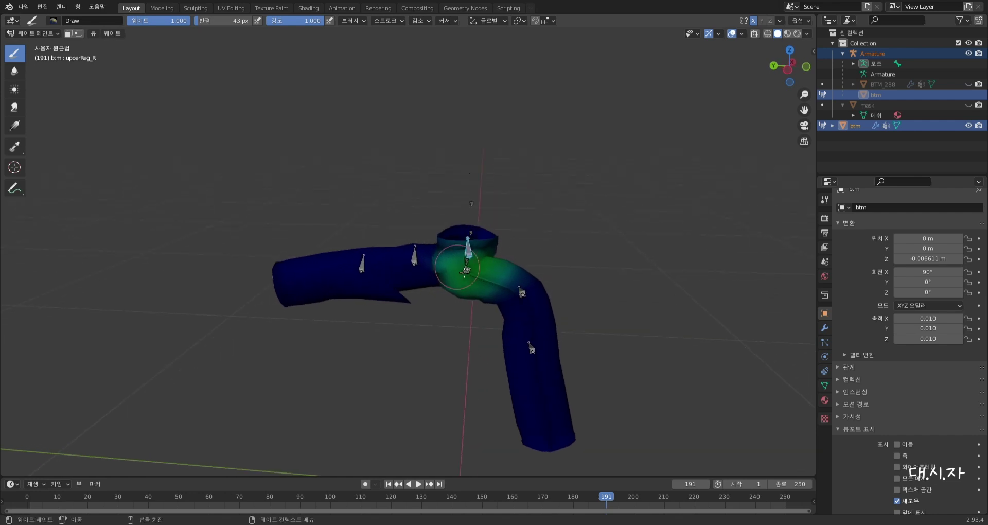
{"action": "middle_click_drag", "start_coordinate": [525, 292], "coordinate": [524, 326]}
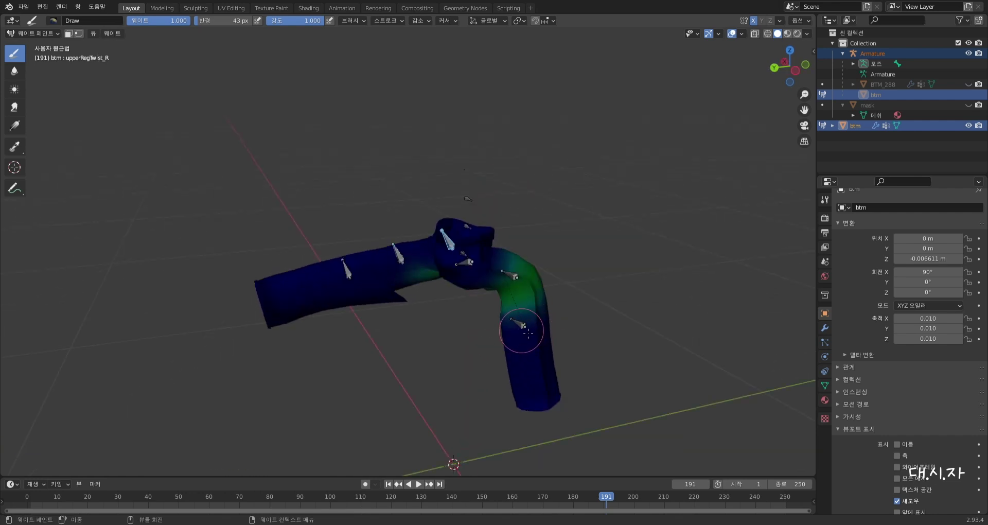
{"action": "left_click", "coordinate": [523, 324], "text": "ctrl"}
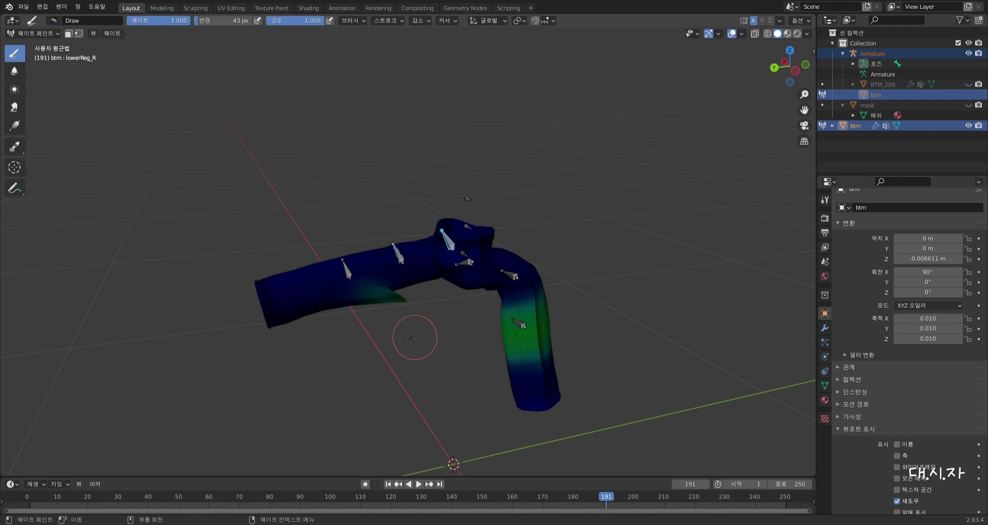
Choose the Subtract brush and erase the stray lowerReg_R weight from the underside of the left trouser leg.
{"action": "middle_click_drag", "start_coordinate": [403, 333], "coordinate": [397, 301]}
{"action": "key", "text": "n"}
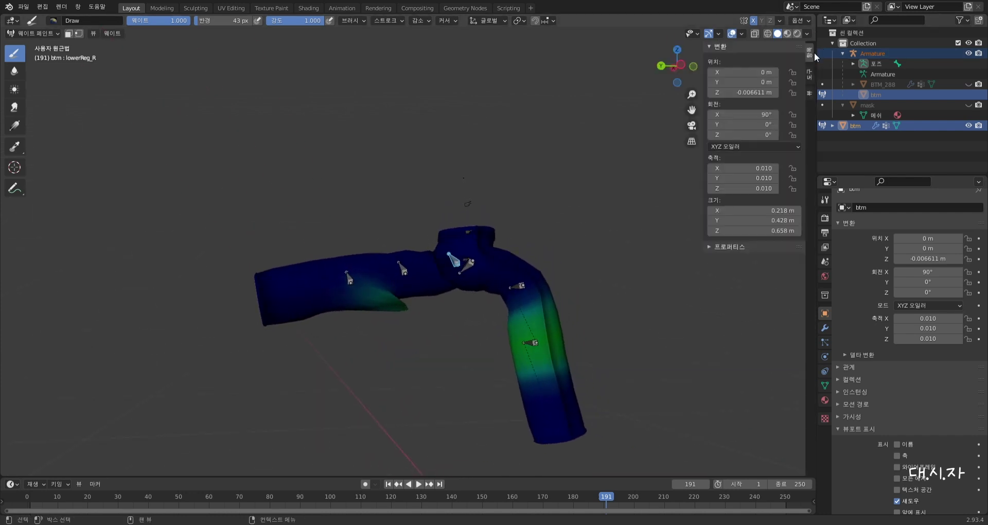
{"action": "left_click", "coordinate": [741, 120]}
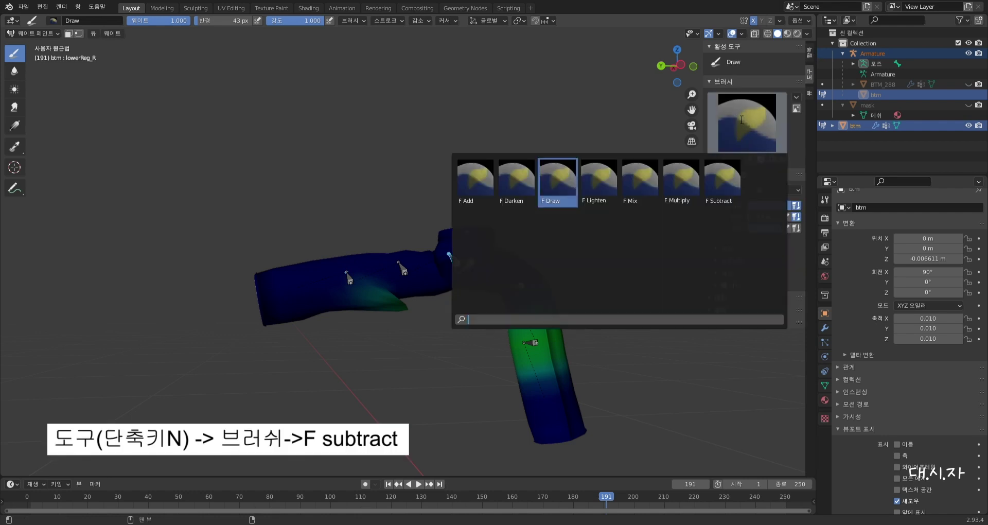
{"action": "left_click", "coordinate": [728, 181]}
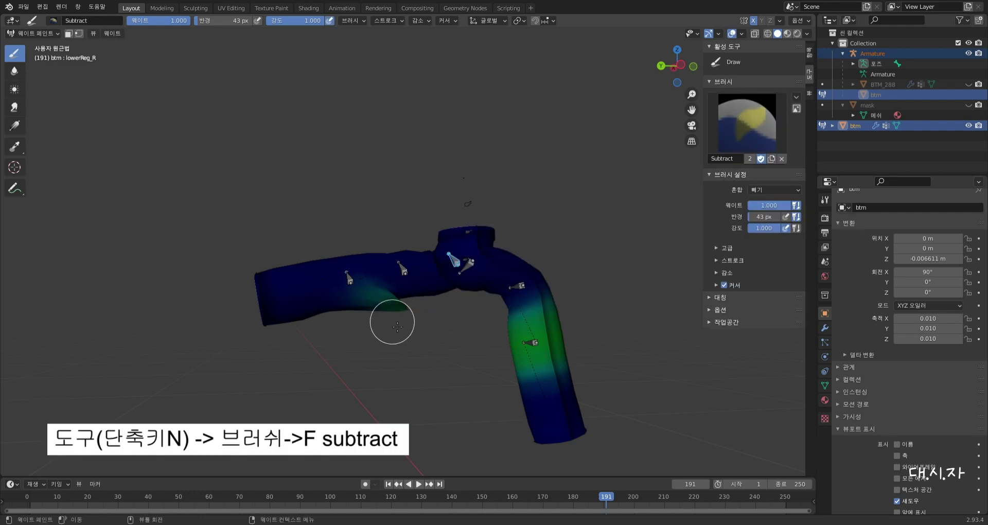
{"action": "mouse_move", "coordinate": [397, 326]}
{"action": "left_mouse_down"}
{"action": "mouse_move", "coordinate": [398, 315]}
{"action": "mouse_move", "coordinate": [365, 303]}
{"action": "mouse_move", "coordinate": [367, 319]}
{"action": "left_mouse_up"}
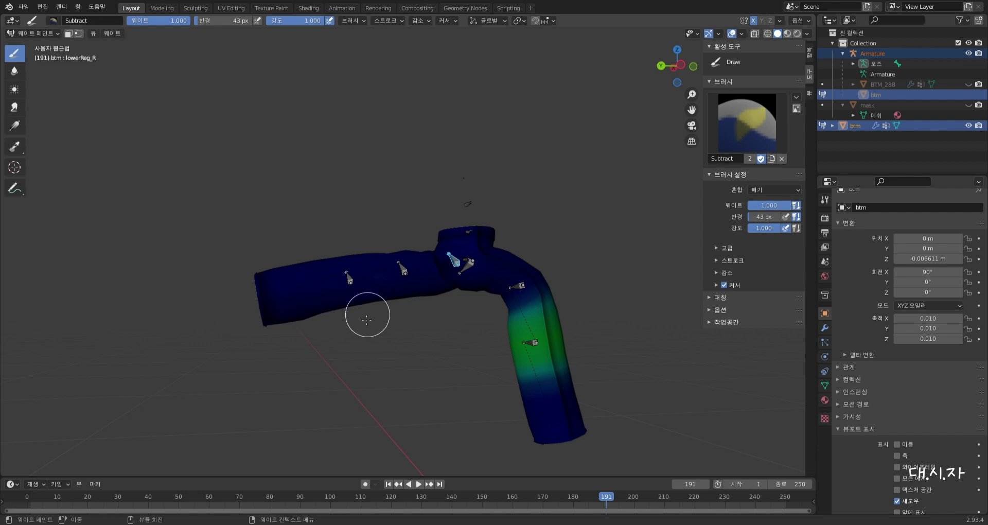
{"action": "mouse_move", "coordinate": [366, 319]}
{"action": "middle_mouse_down"}
{"action": "mouse_move", "coordinate": [384, 315]}
{"action": "mouse_move", "coordinate": [366, 319]}
{"action": "middle_mouse_up"}
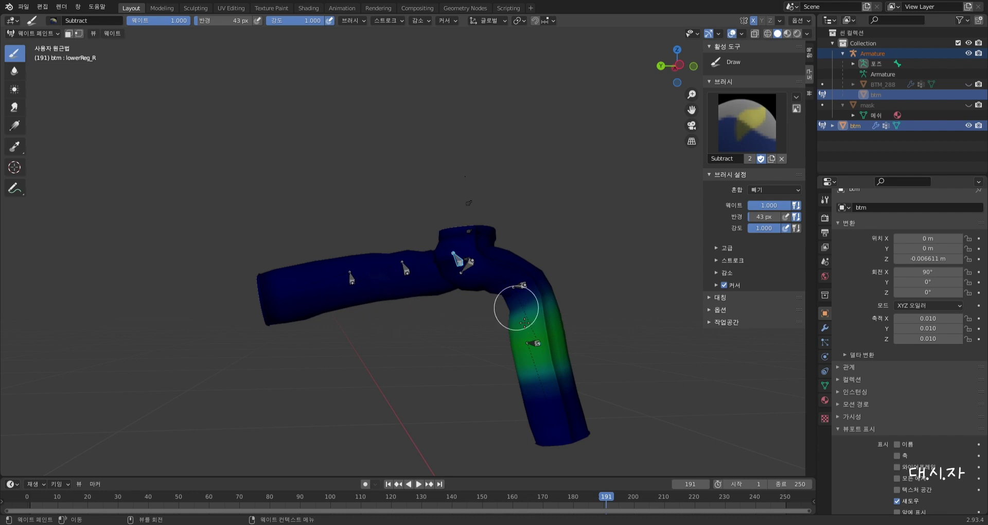
Check the trousers for further stray weights on the upperRegTwist_R_scale bone and the left leg bones.
{"action": "mouse_move", "coordinate": [518, 309]}
{"action": "middle_mouse_down"}
{"action": "mouse_move", "coordinate": [363, 335]}
{"action": "mouse_move", "coordinate": [478, 328]}
{"action": "middle_mouse_up"}
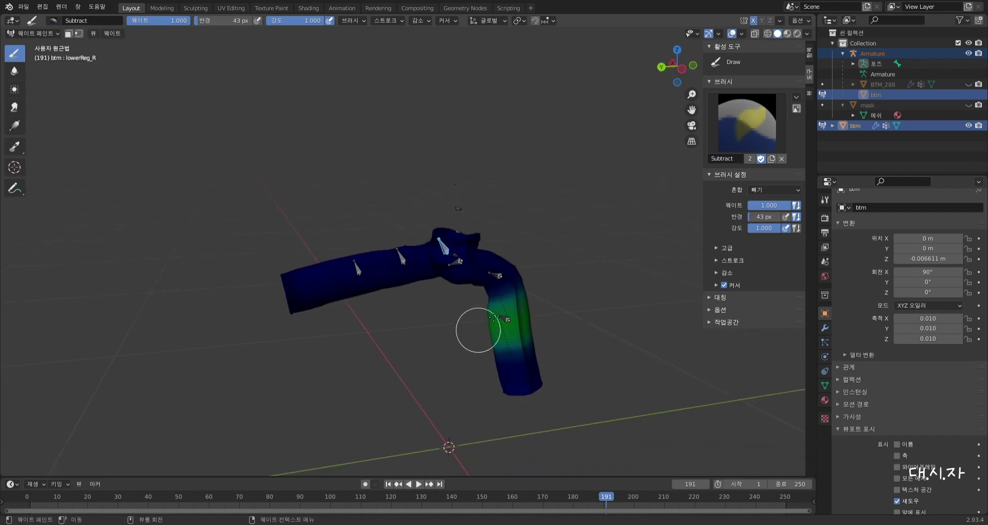
{"action": "left_click", "coordinate": [458, 264], "text": "ctrl"}
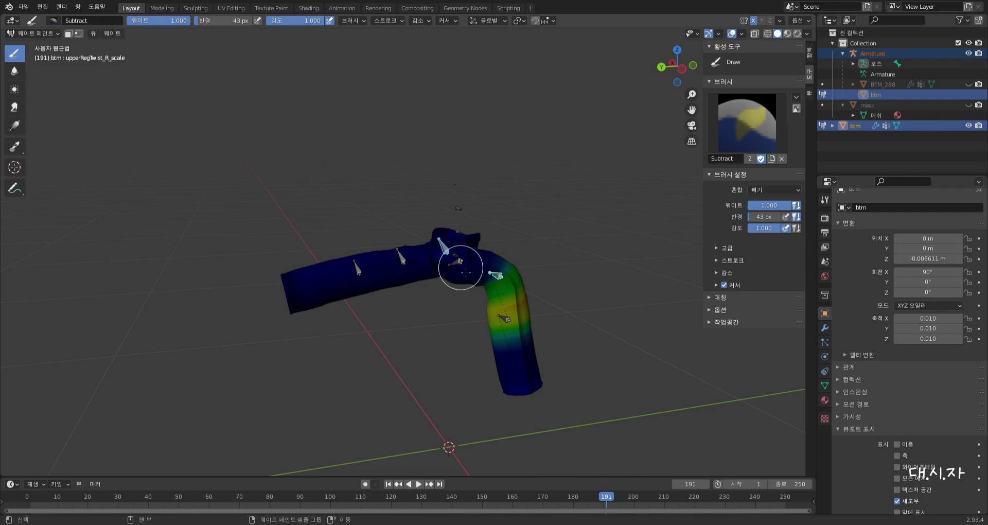
{"action": "left_click", "coordinate": [399, 256], "text": "ctrl"}
{"action": "left_click", "coordinate": [359, 268], "text": "ctrl"}
{"action": "middle_click_drag", "start_coordinate": [362, 272], "coordinate": [9, 53]}
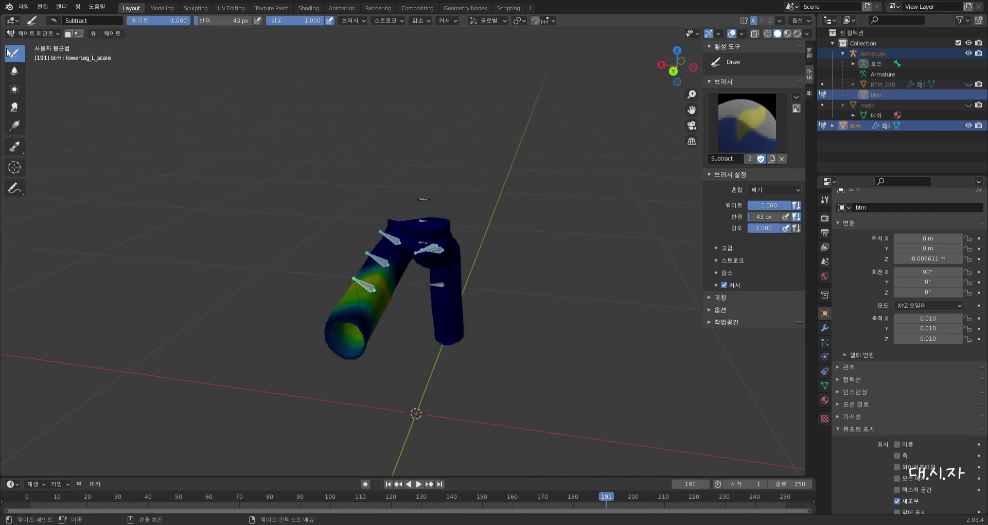
Return the trousers to Object Mode, inspect the deformed legs and deselect everything.
{"action": "left_click", "coordinate": [33, 32]}
{"action": "left_click", "coordinate": [38, 43]}
{"action": "scroll", "coordinate": [372, 239], "scroll_direction": "up", "scroll_amount": 5}
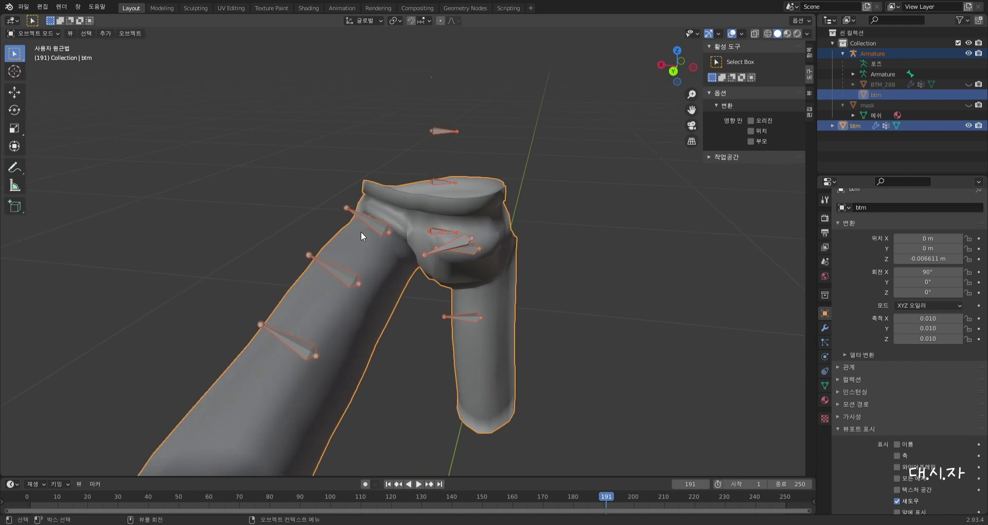
{"action": "middle_click_drag", "start_coordinate": [361, 235], "coordinate": [591, 322]}
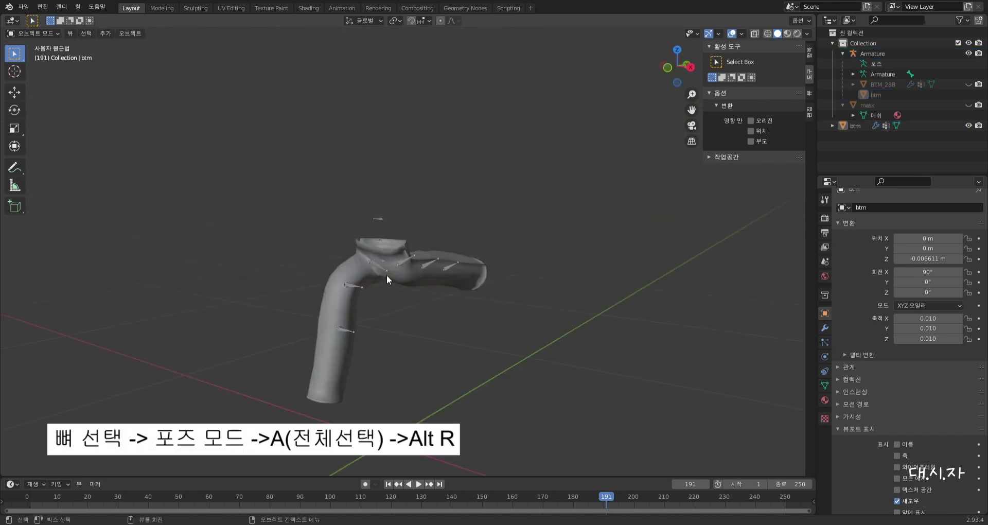
Switch the armature to Pose Mode, clear the rotation of all bones and deselect them.
{"action": "left_click", "coordinate": [379, 266]}
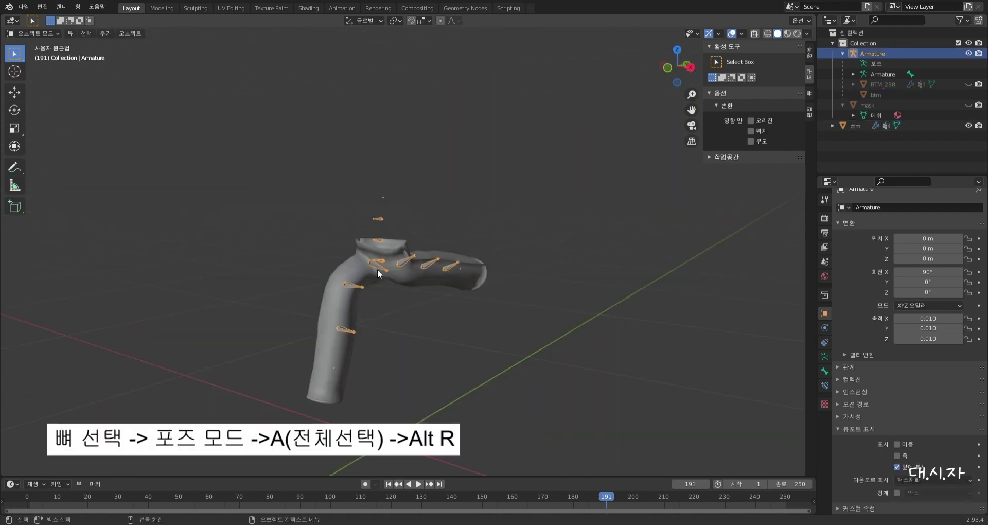
{"action": "left_click", "coordinate": [56, 32]}
{"action": "left_click", "coordinate": [44, 72]}
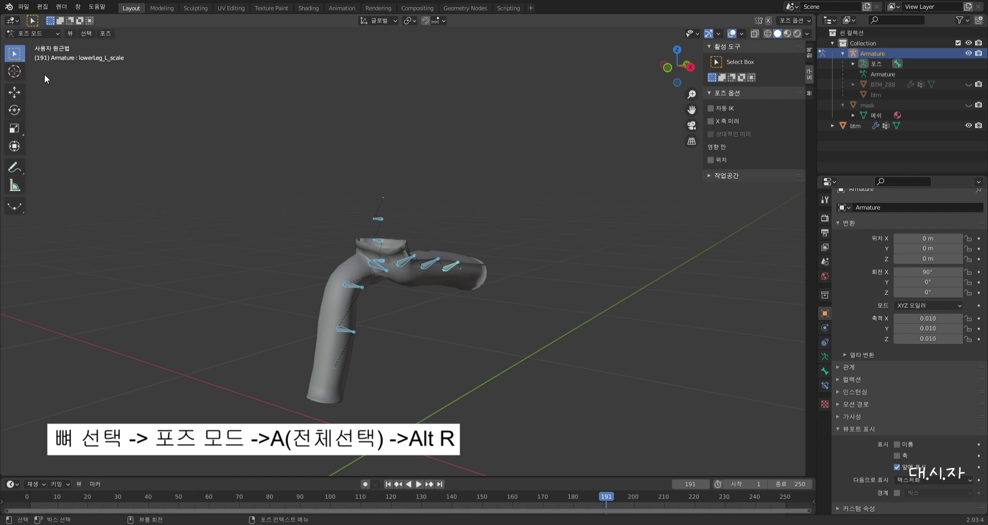
{"action": "key", "text": "alt+r"}
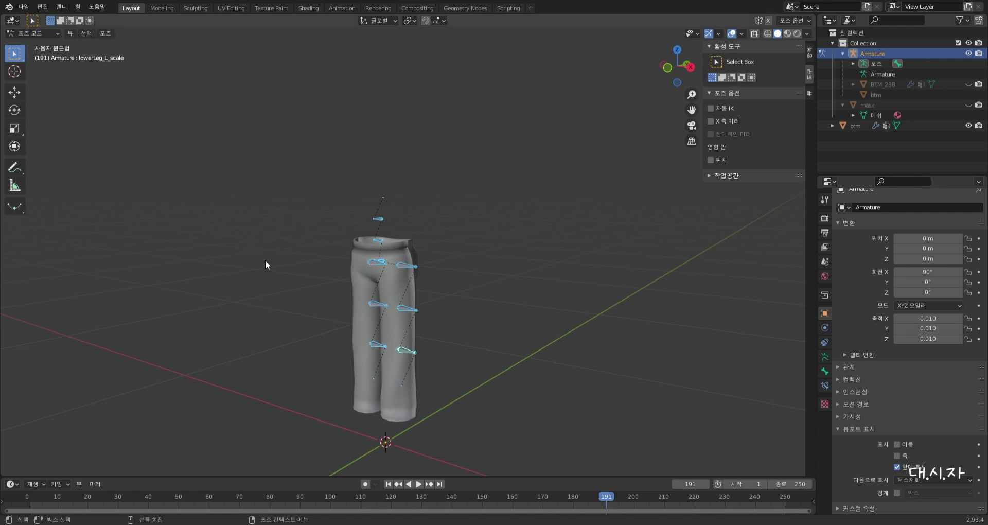
{"action": "middle_click_drag", "start_coordinate": [264, 260], "coordinate": [495, 323]}
Return the armature to Object Mode, deselect it and unhide the mask body.
{"action": "left_click", "coordinate": [30, 33]}
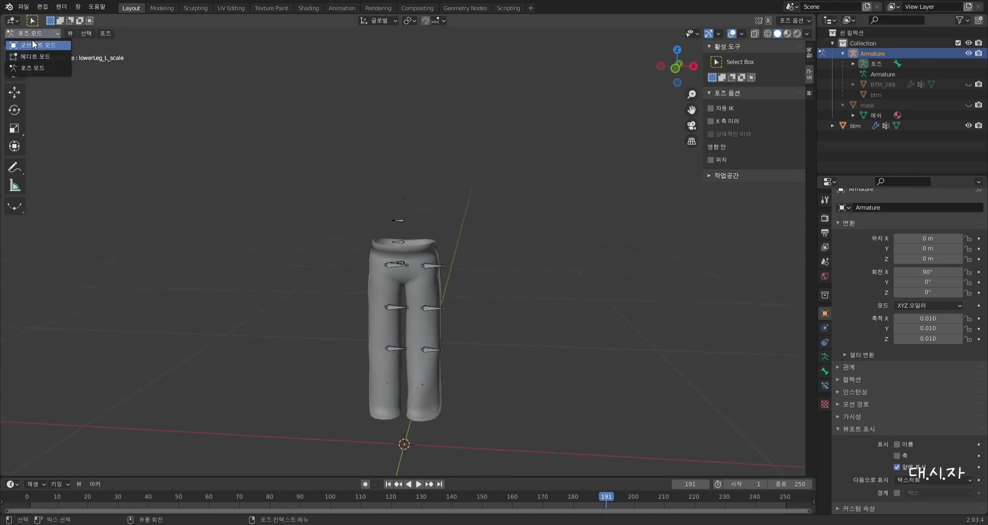
{"action": "left_click", "coordinate": [30, 42]}
{"action": "left_click", "coordinate": [523, 294]}
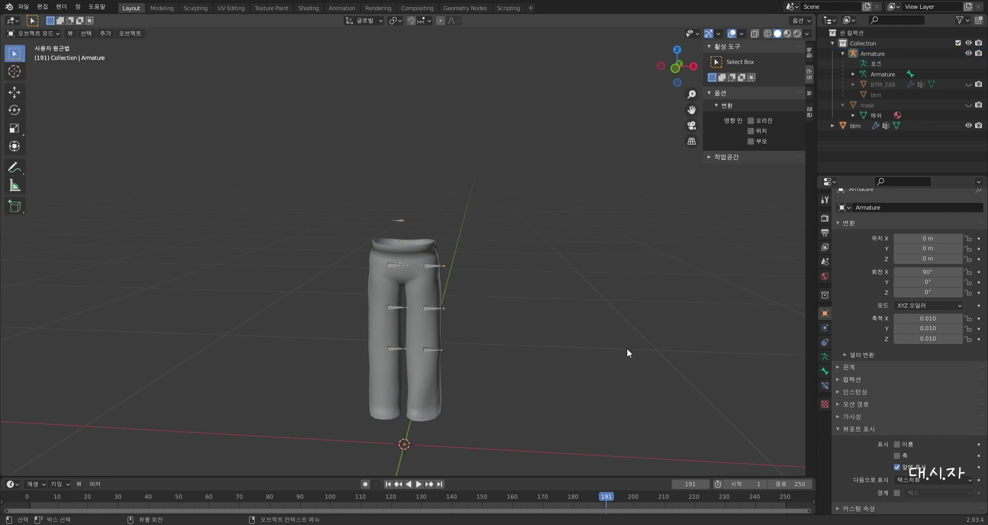
{"action": "left_click", "coordinate": [967, 106]}
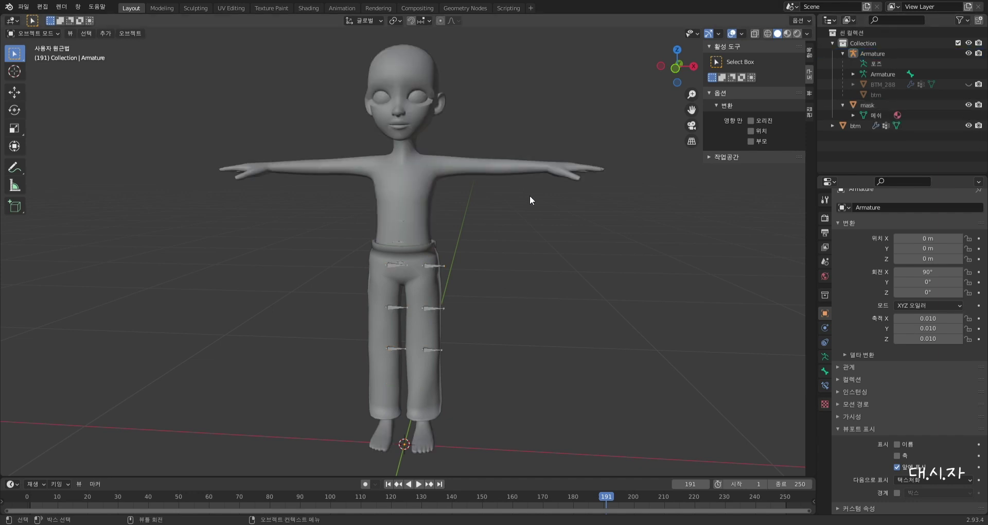
{"action": "middle_click_drag", "start_coordinate": [525, 222], "coordinate": [529, 222]}
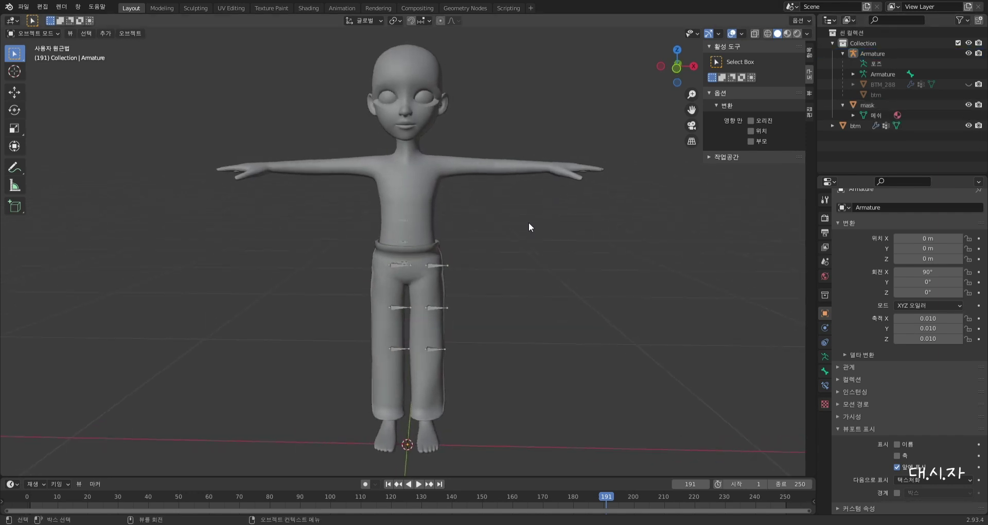
Switch the mask body to Vertex Paint mode and choose the Add brush.
{"action": "left_click", "coordinate": [412, 190]}
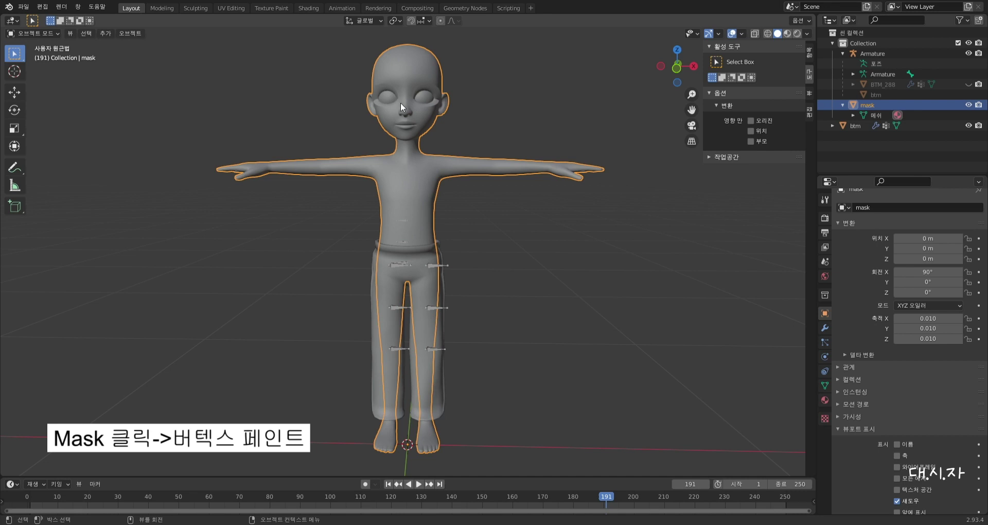
{"action": "left_click", "coordinate": [38, 34]}
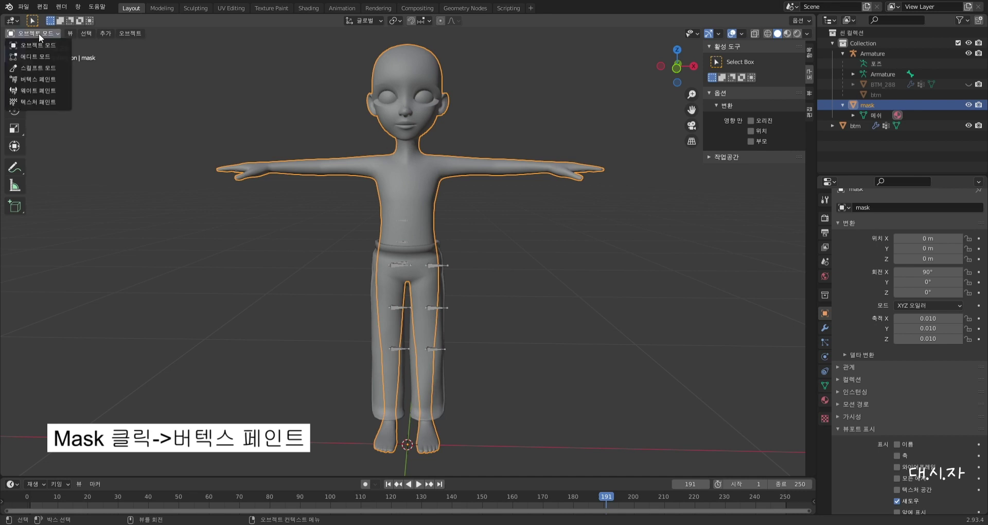
{"action": "left_click", "coordinate": [46, 79]}
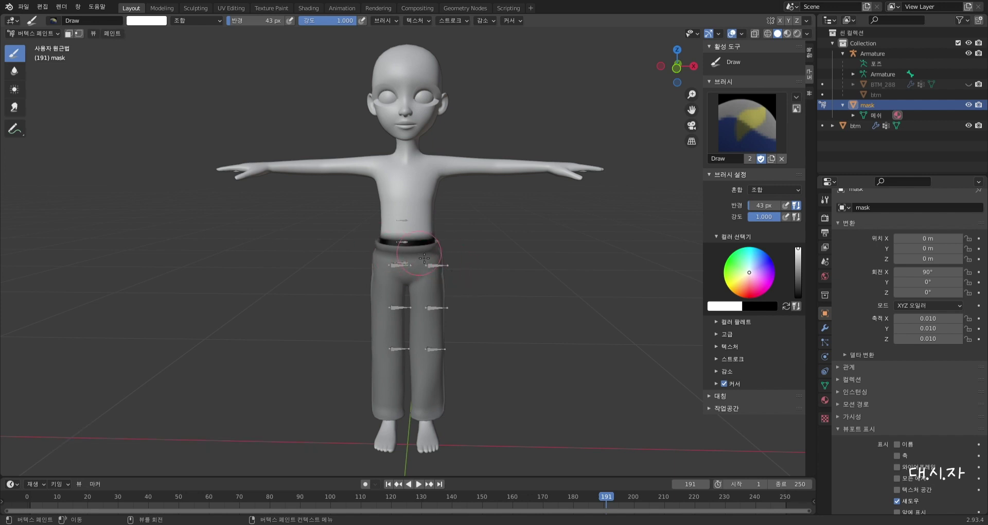
{"action": "scroll", "coordinate": [364, 234], "scroll_direction": "up", "scroll_amount": 4}
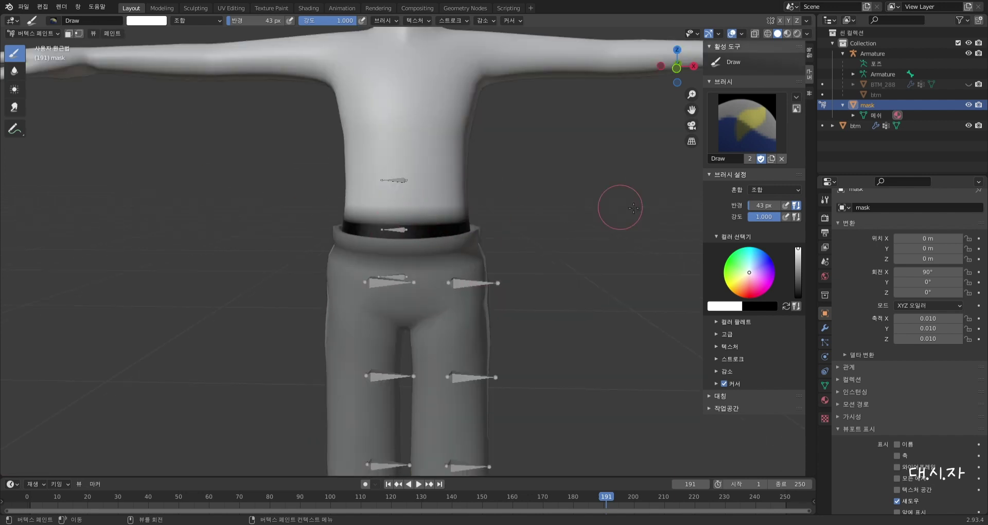
{"action": "left_click", "coordinate": [765, 115]}
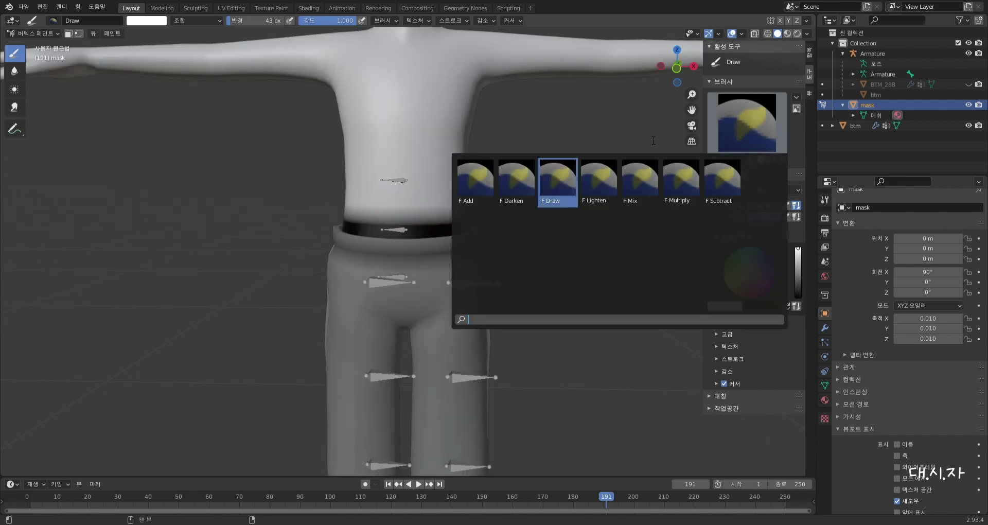
{"action": "left_click", "coordinate": [480, 198]}
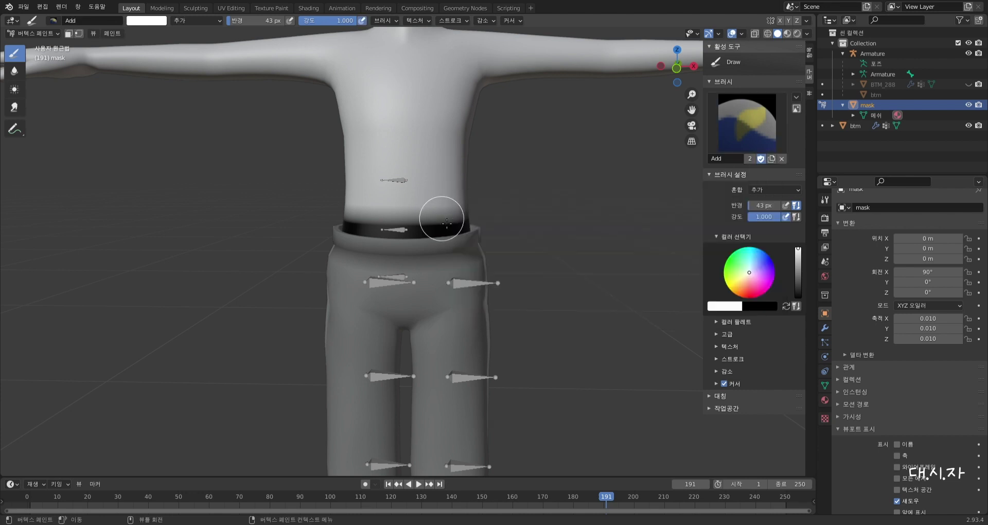
Paint the dark band above the trousers' waistband white on the front and back of the mask body.
{"action": "mouse_move", "coordinate": [446, 221]}
{"action": "left_mouse_down"}
{"action": "mouse_move", "coordinate": [349, 230]}
{"action": "mouse_move", "coordinate": [462, 226]}
{"action": "mouse_move", "coordinate": [389, 238]}
{"action": "left_mouse_up"}
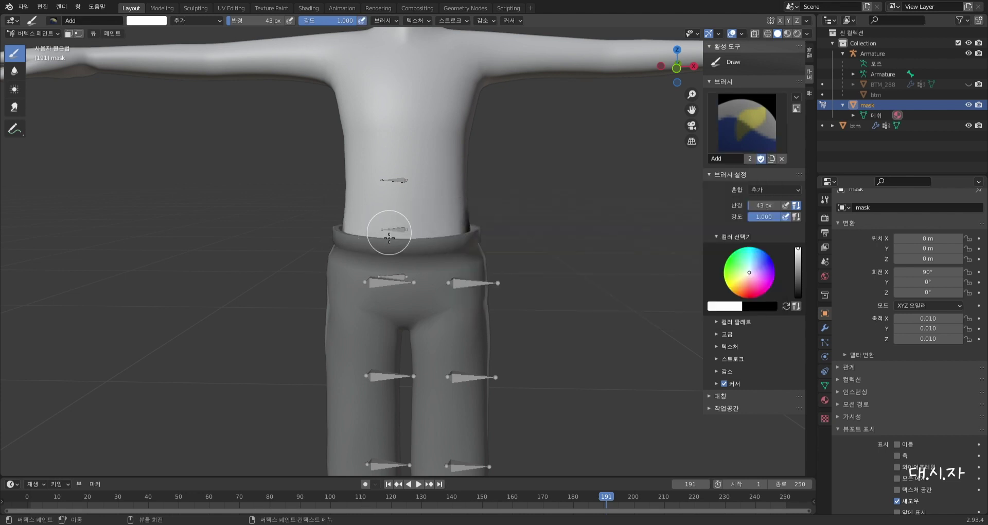
{"action": "mouse_move", "coordinate": [331, 227]}
{"action": "middle_mouse_down"}
{"action": "mouse_move", "coordinate": [386, 264]}
{"action": "mouse_move", "coordinate": [352, 243]}
{"action": "mouse_move", "coordinate": [464, 210]}
{"action": "middle_mouse_up"}
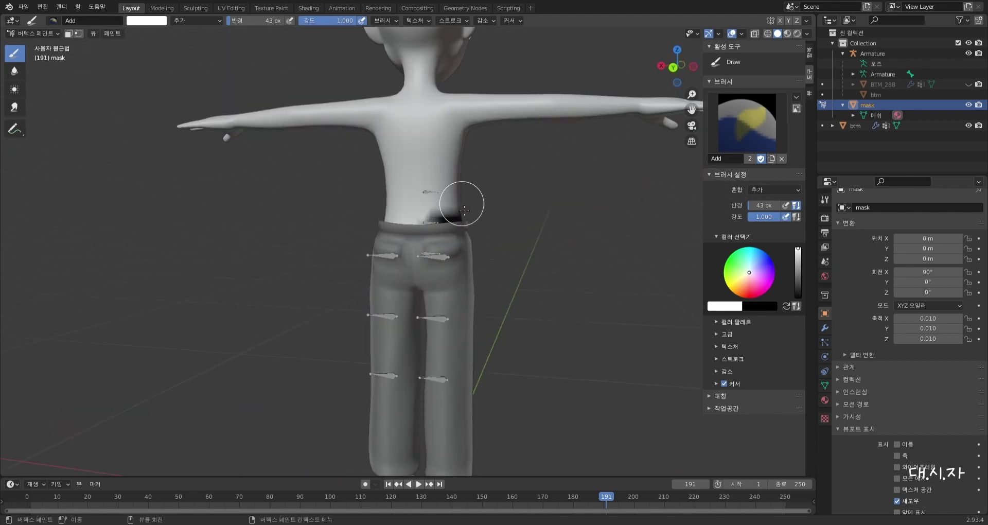
{"action": "scroll", "coordinate": [464, 210], "scroll_direction": "up", "scroll_amount": 3}
{"action": "left_click_drag", "start_coordinate": [503, 187], "coordinate": [396, 203]}
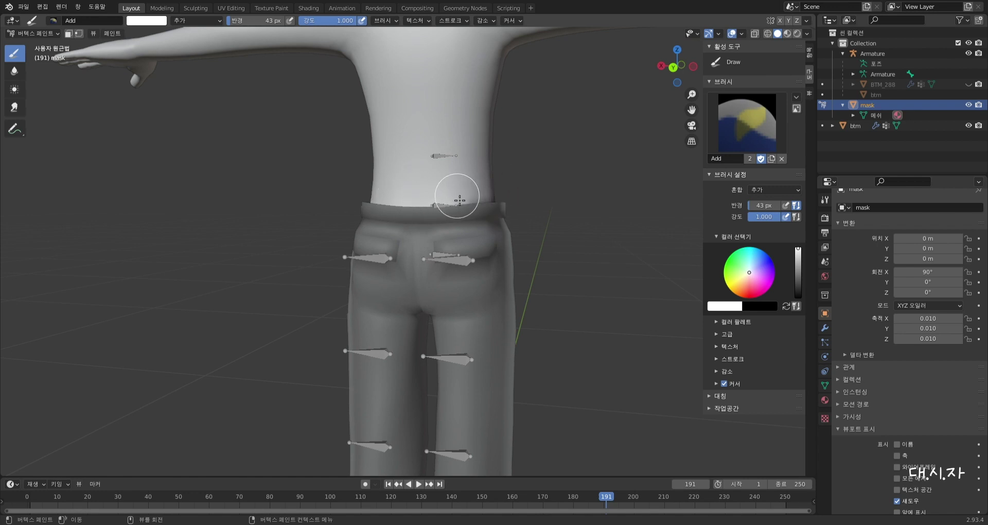
{"action": "mouse_move", "coordinate": [459, 200]}
{"action": "middle_mouse_down"}
{"action": "mouse_move", "coordinate": [501, 174]}
{"action": "mouse_move", "coordinate": [522, 198]}
{"action": "mouse_move", "coordinate": [580, 227]}
{"action": "middle_mouse_up"}
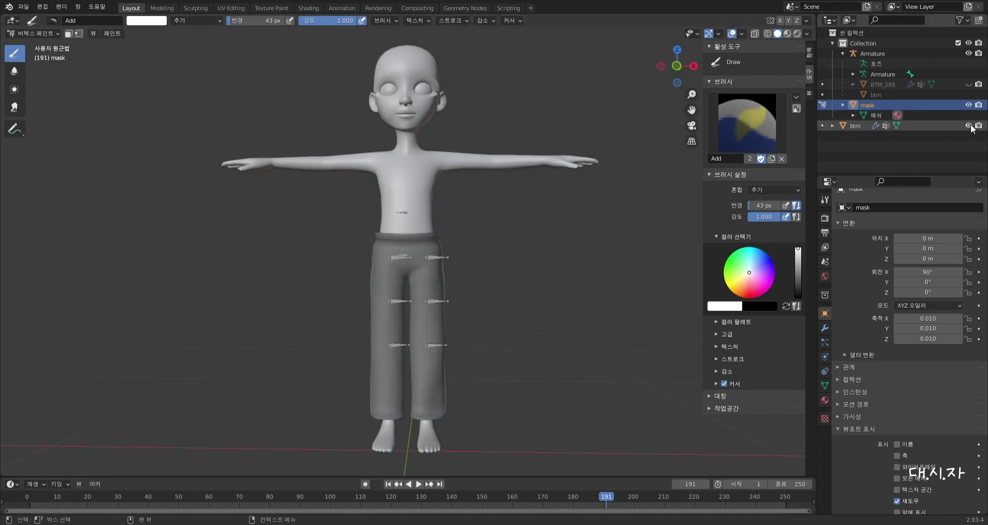
Hide the btm trousers and even out the uneven white edge at the mask's waist with the Subtract brush.
{"action": "left_click", "coordinate": [967, 126]}
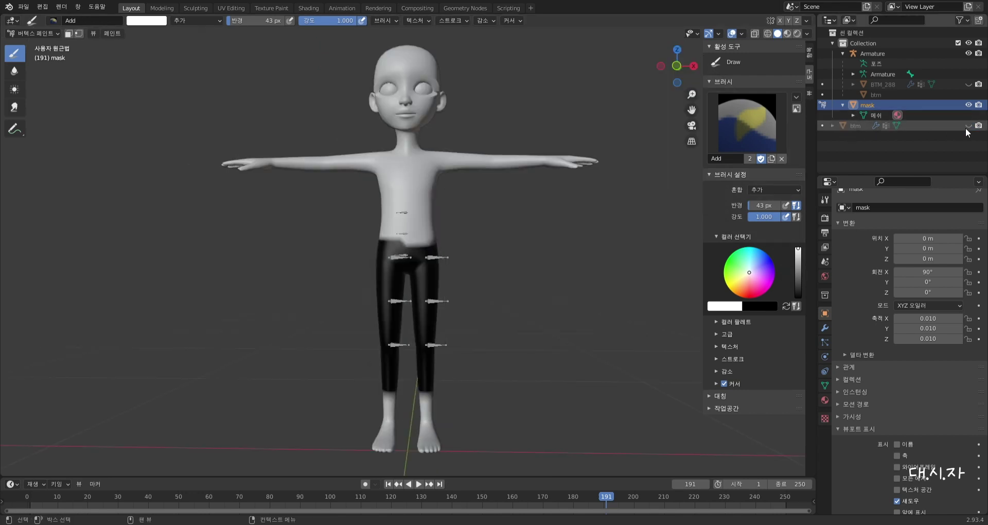
{"action": "scroll", "coordinate": [457, 259], "scroll_direction": "up", "scroll_amount": 5}
{"action": "left_click", "coordinate": [746, 124]}
{"action": "left_click", "coordinate": [734, 174]}
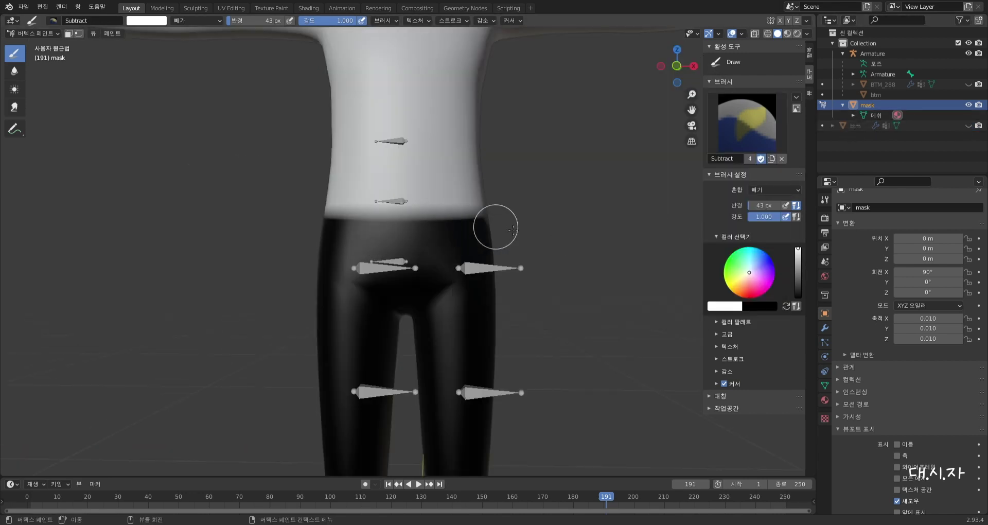
{"action": "middle_click_drag", "start_coordinate": [549, 260], "coordinate": [196, 257]}
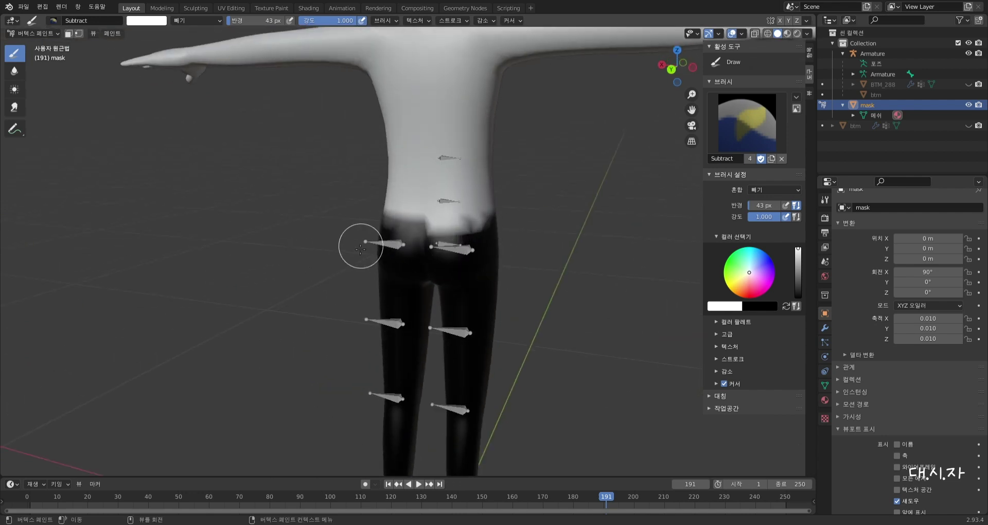
{"action": "mouse_move", "coordinate": [397, 247]}
{"action": "middle_mouse_down"}
{"action": "mouse_move", "coordinate": [341, 242]}
{"action": "mouse_move", "coordinate": [357, 209]}
{"action": "middle_mouse_up"}
{"action": "scroll", "coordinate": [364, 214], "scroll_direction": "down", "scroll_amount": 8}
{"action": "middle_click_drag", "start_coordinate": [406, 233], "coordinate": [561, 262]}
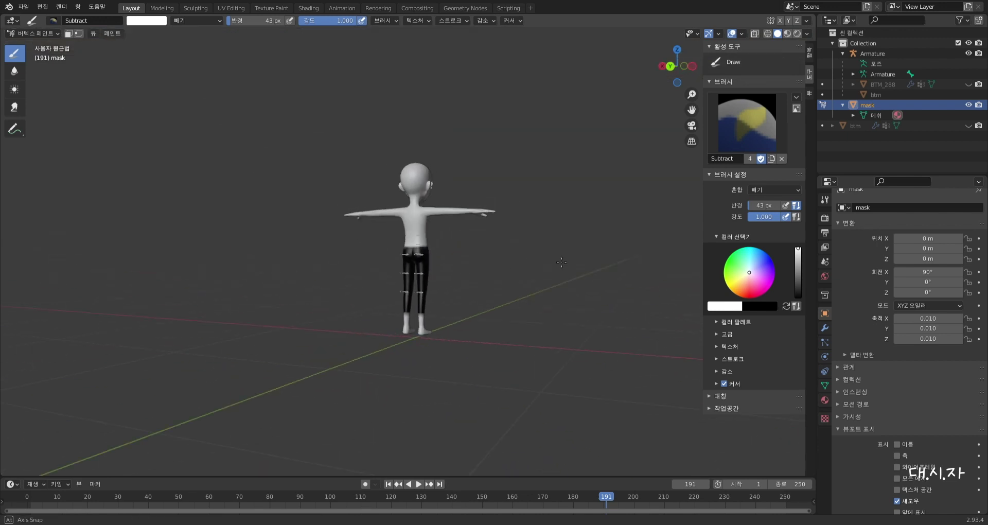
{"action": "middle_click_drag", "start_coordinate": [441, 280], "coordinate": [530, 236]}
{"action": "scroll", "coordinate": [540, 262], "scroll_direction": "up", "scroll_amount": 4}
{"action": "middle_click_drag", "start_coordinate": [551, 291], "coordinate": [391, 305]}
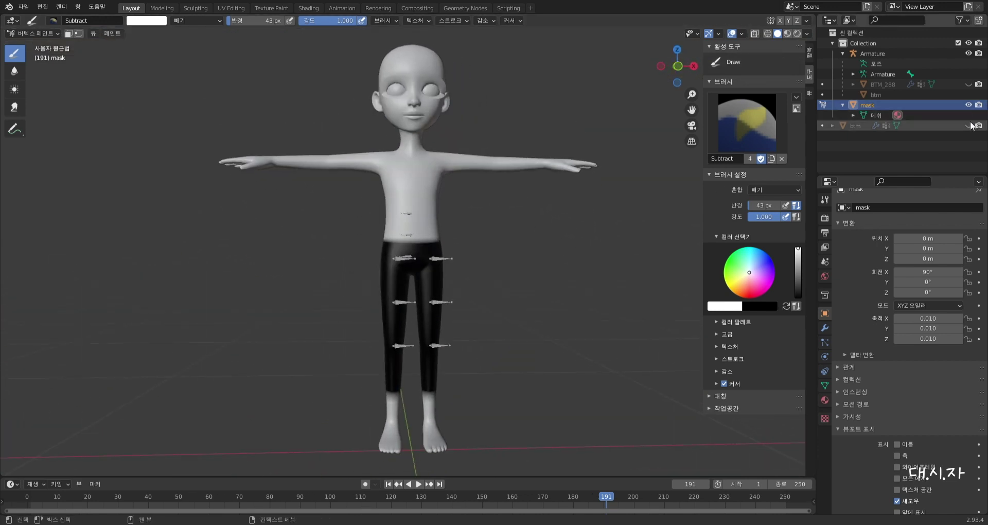
Unhide the btm trousers and return the mask body to Object Mode.
{"action": "left_click", "coordinate": [969, 125]}
{"action": "left_click", "coordinate": [33, 33]}
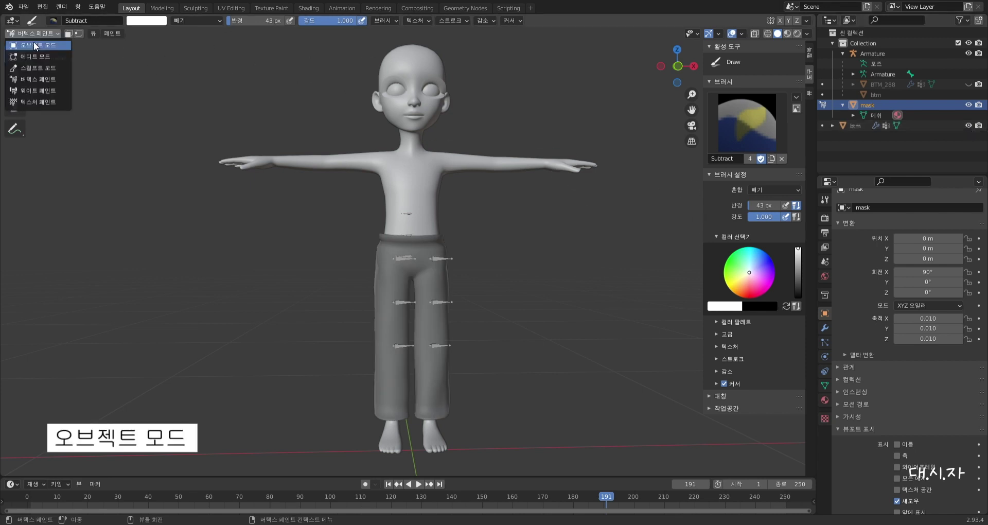
{"action": "left_click", "coordinate": [33, 45]}
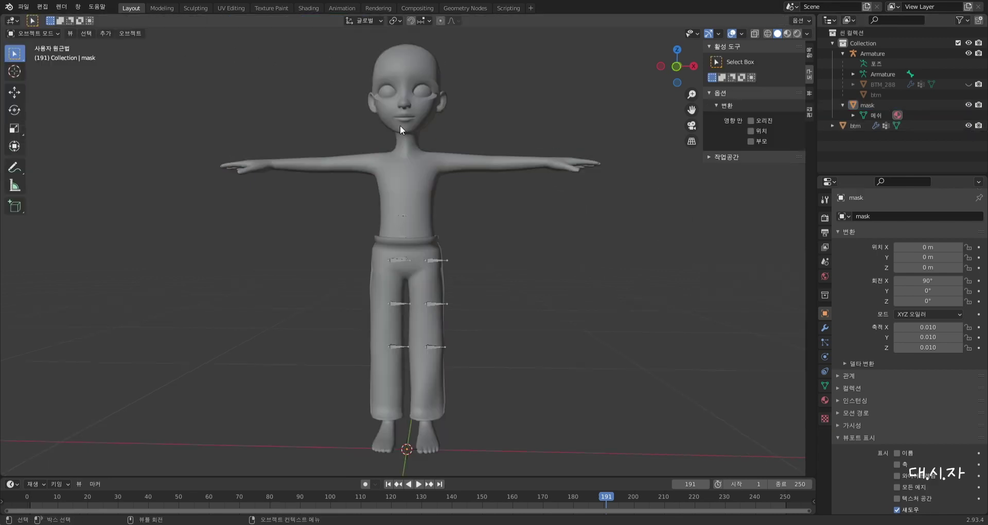
Clear the mask body's parent while keeping its transformation.
{"action": "left_click", "coordinate": [403, 191]}
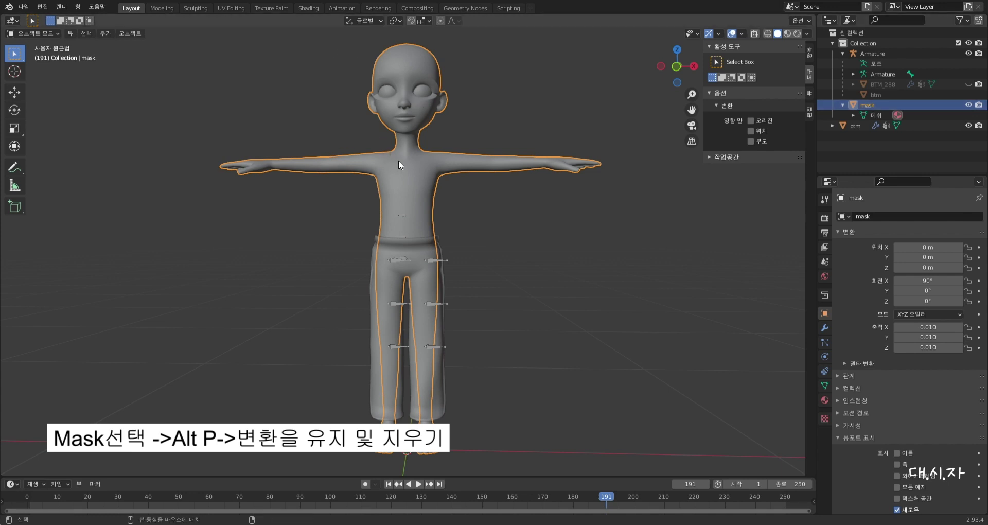
{"action": "key", "text": "alt+p"}
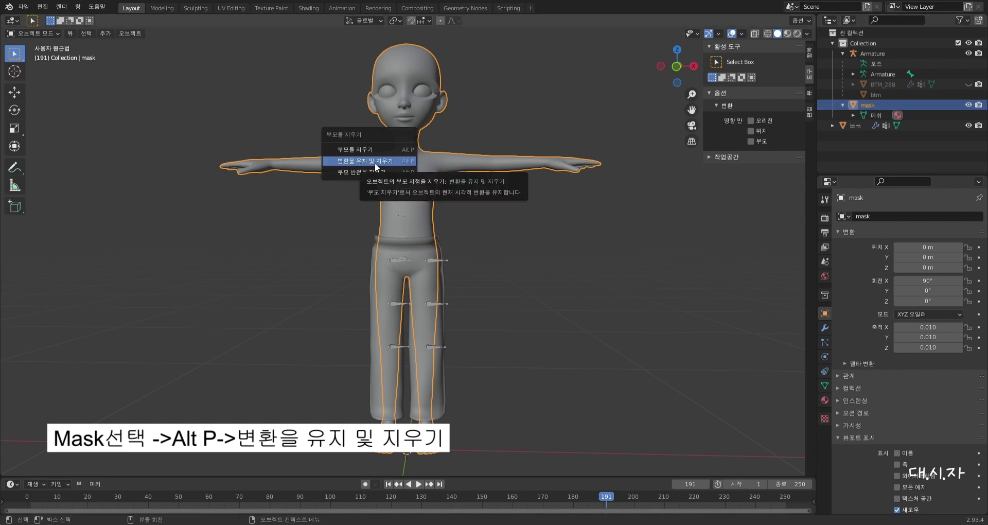
{"action": "left_click", "coordinate": [374, 163]}
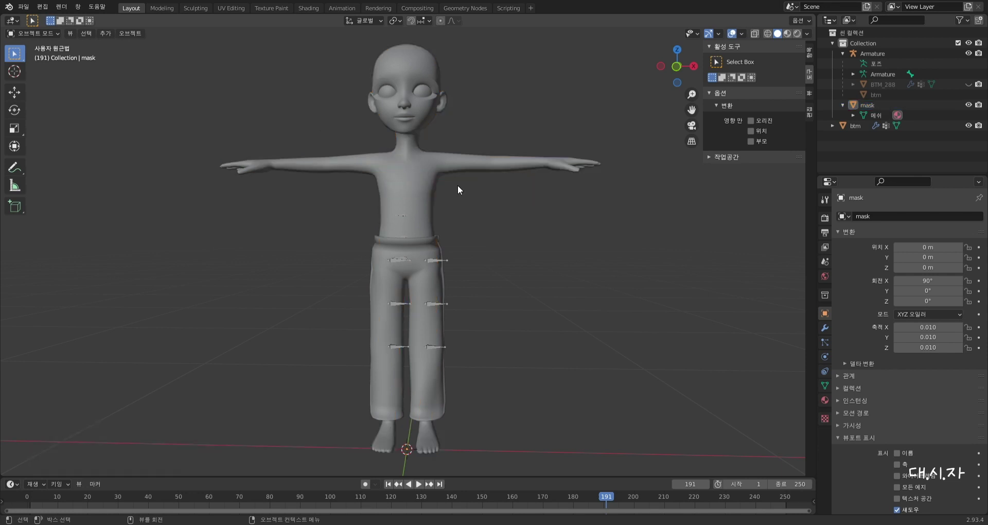
Check the mask body's modifiers and transform values, then deselect it.
{"action": "left_click", "coordinate": [389, 168]}
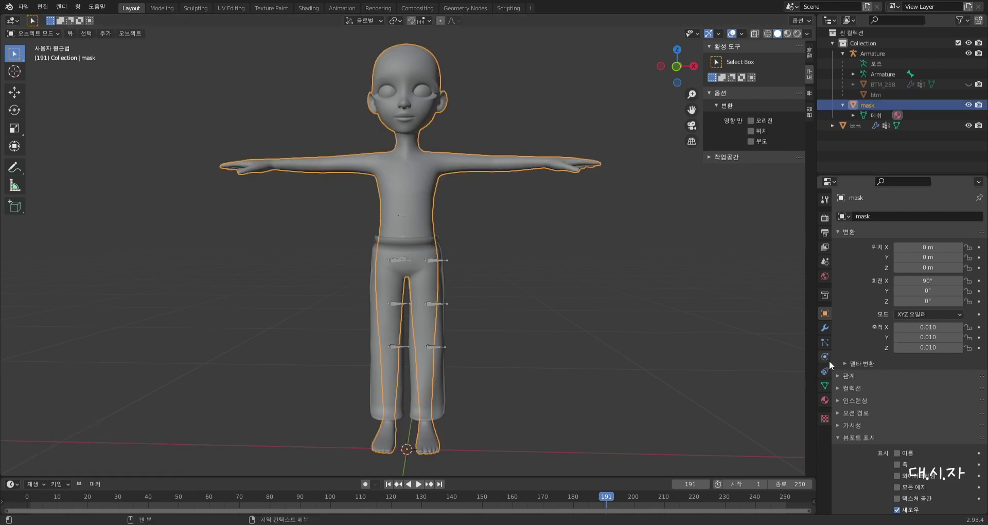
{"action": "left_click", "coordinate": [825, 329]}
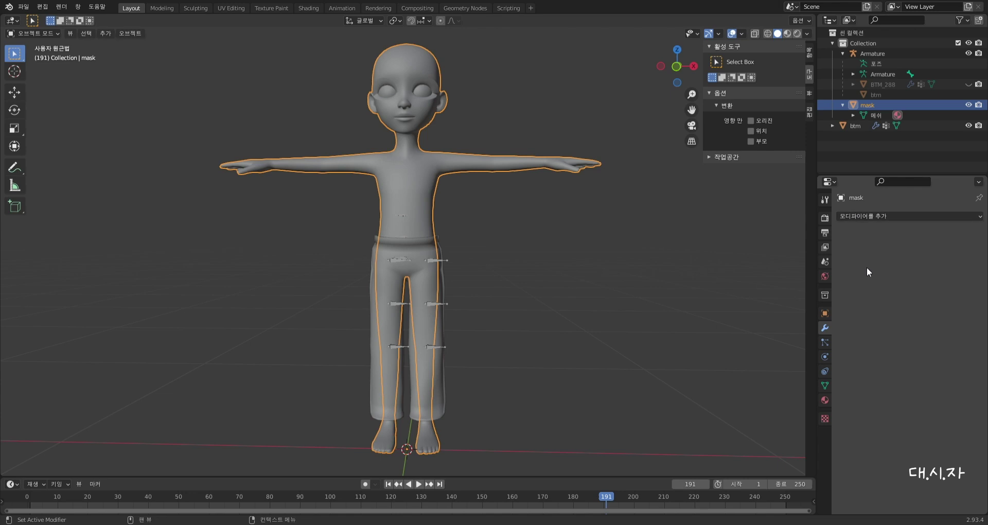
{"action": "left_click", "coordinate": [825, 313]}
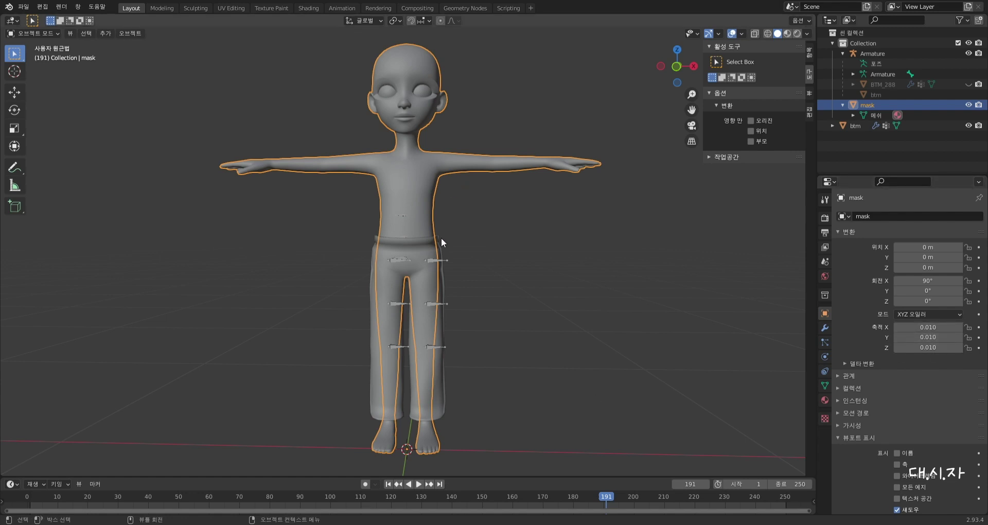
{"action": "left_click", "coordinate": [551, 288]}
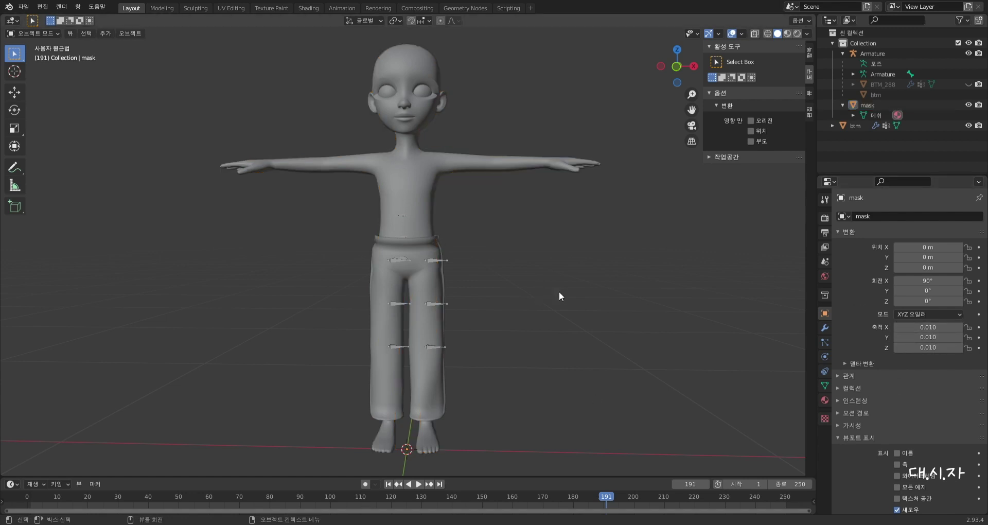
Apply the location of the btm trousers and save the file.
{"action": "left_click", "coordinate": [382, 247]}
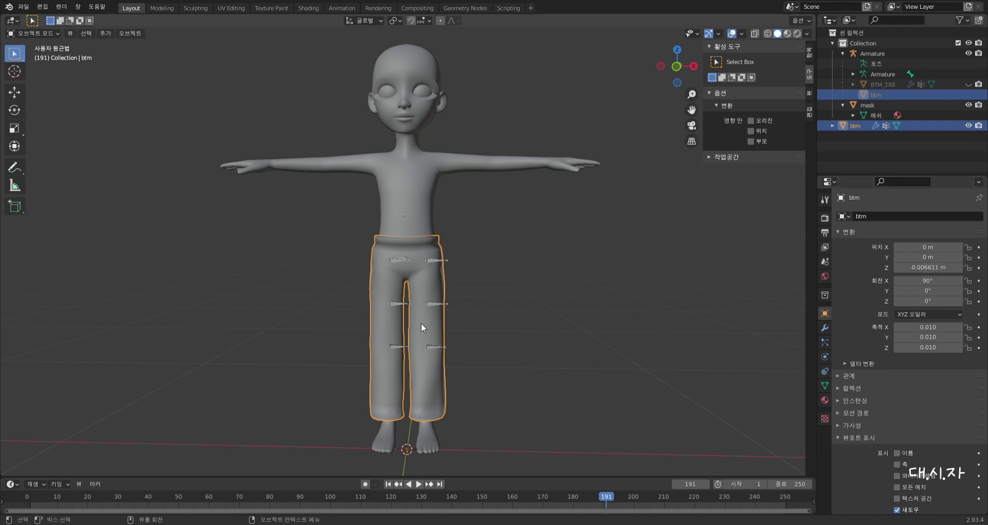
{"action": "key", "text": "ctrl+a"}
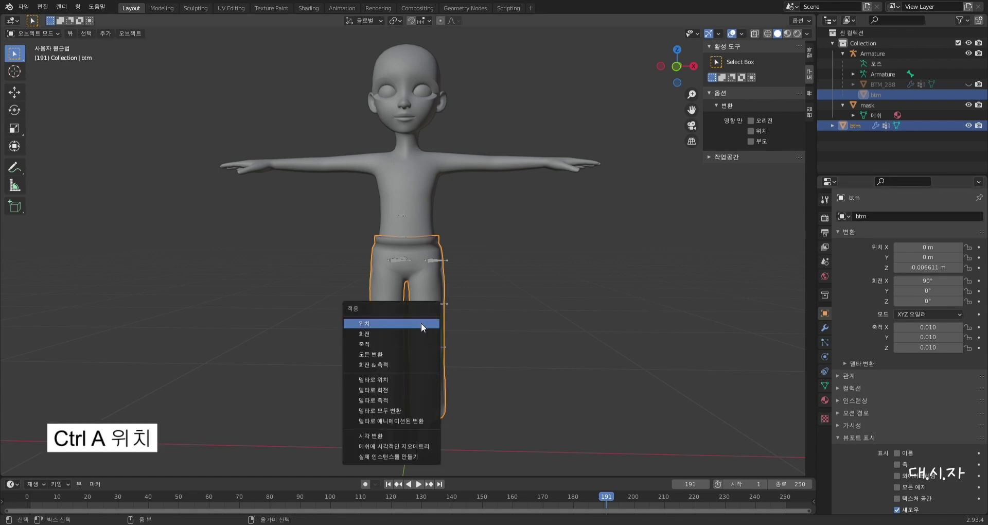
{"action": "left_click", "coordinate": [381, 334]}
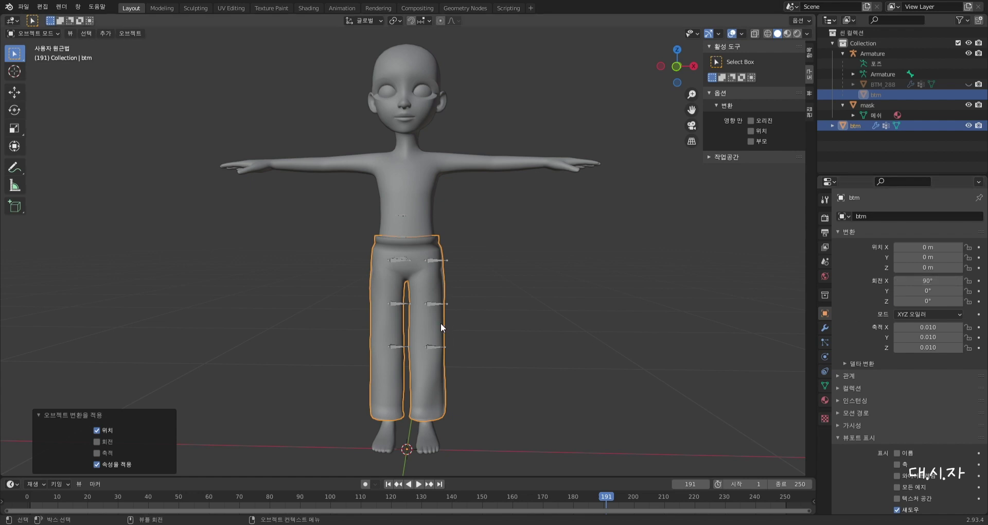
{"action": "key", "text": "ctrl+a"}
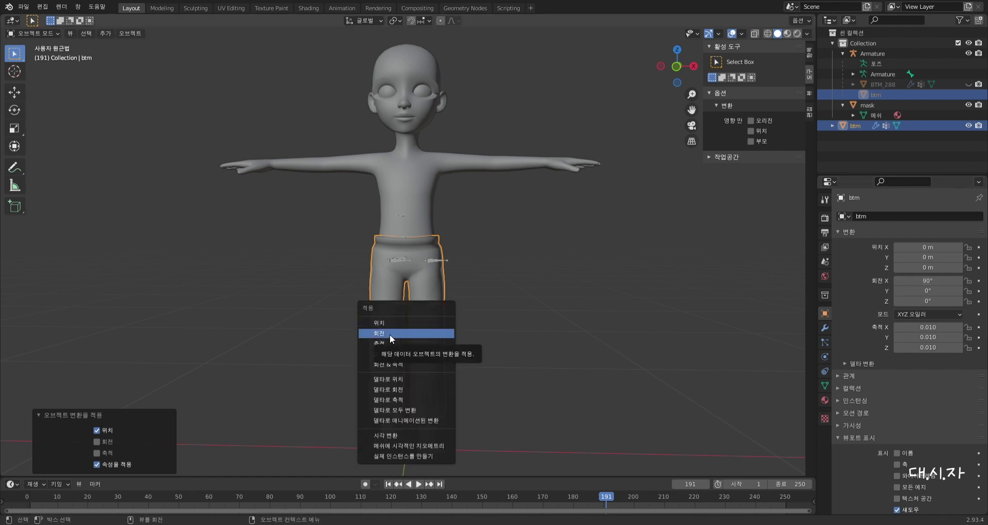
{"action": "key", "text": "ctrl+a"}
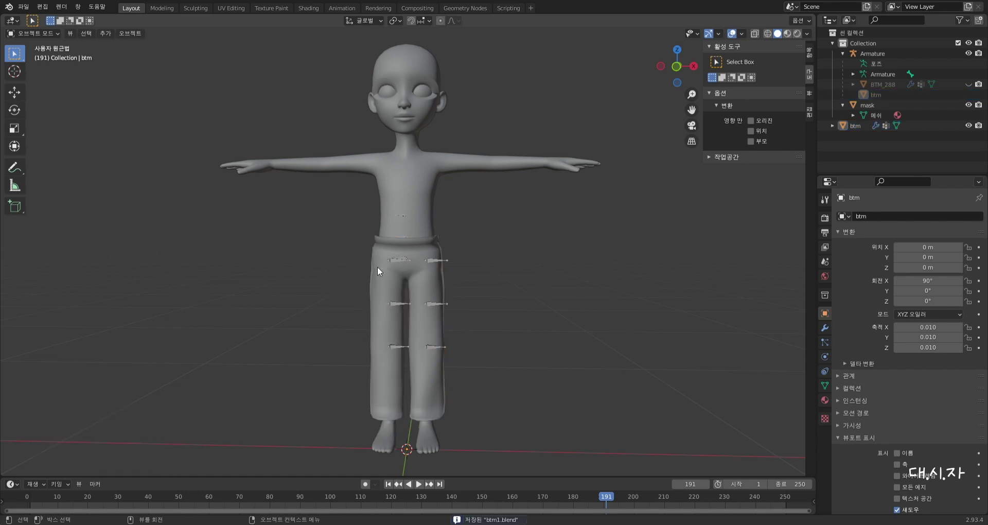
Unlink the lambert2.001 material from the btm trousers and create a new material in its slot.
{"action": "left_click", "coordinate": [378, 266]}
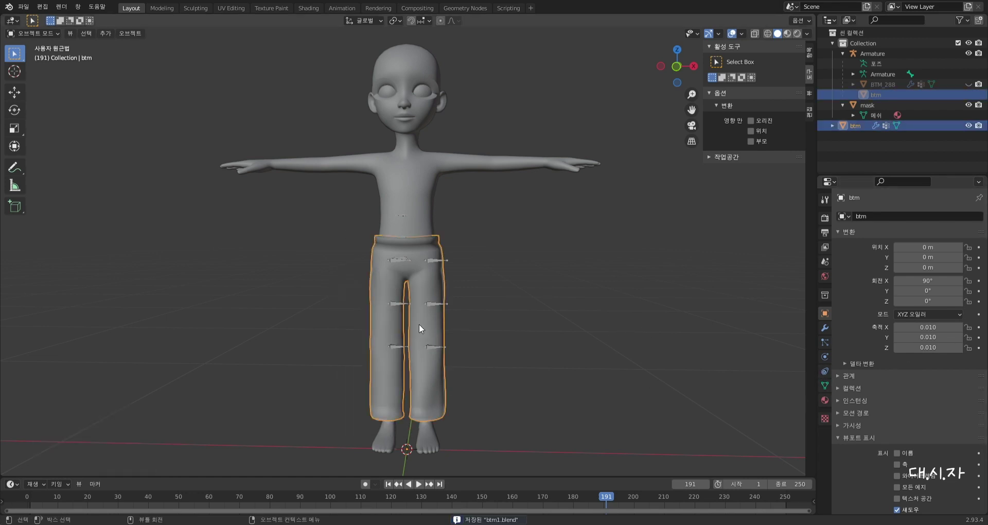
{"action": "left_click", "coordinate": [824, 399]}
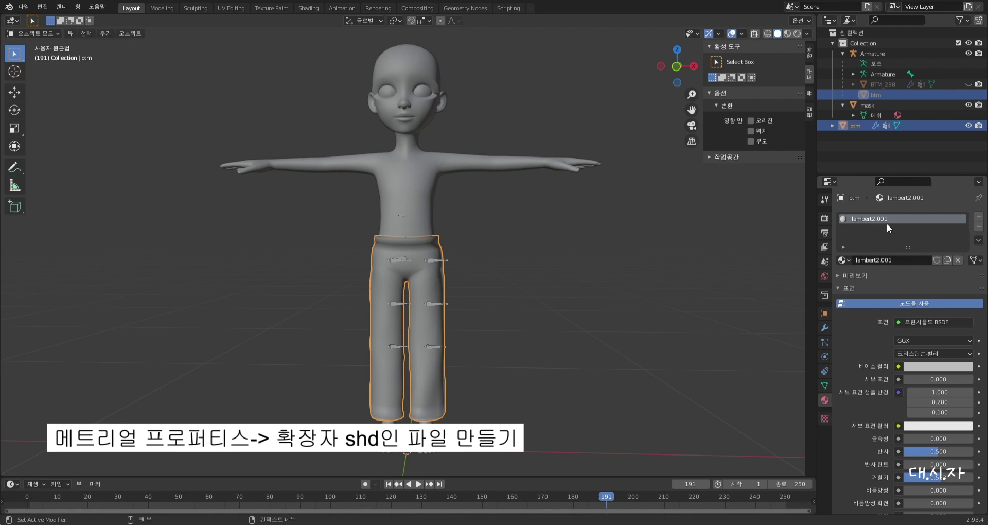
{"action": "left_click", "coordinate": [958, 260]}
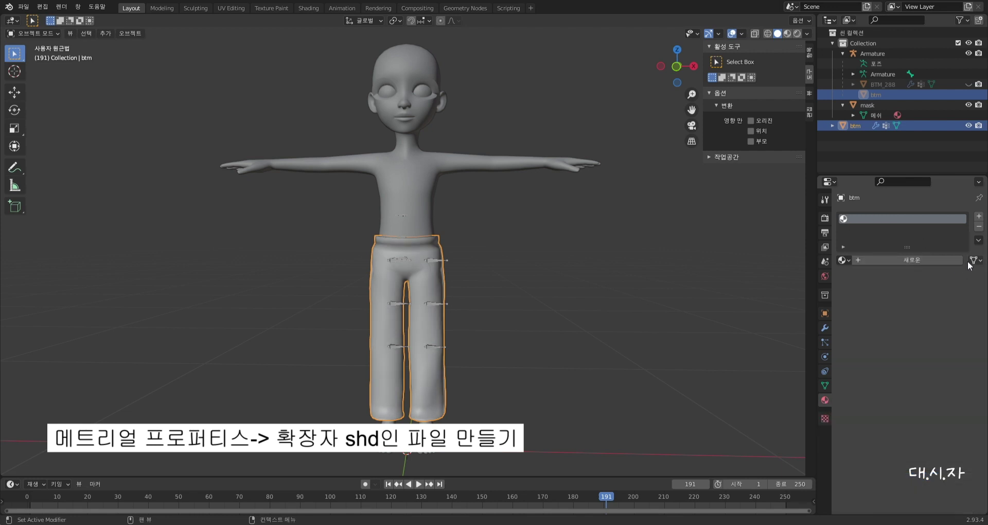
{"action": "left_click", "coordinate": [914, 258]}
Name the trousers' new material btm.shd, show its preview and deselect the trousers.
{"action": "left_click", "coordinate": [904, 260]}
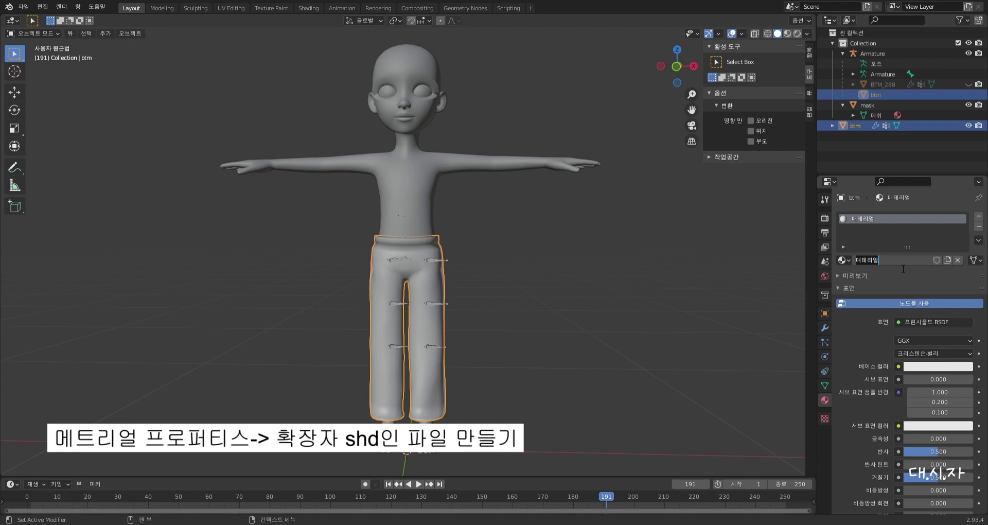
{"action": "type", "text": "btm.shd"}
{"action": "key", "text": "BackSpace"}
{"action": "key", "text": "BackSpace"}
{"action": "key", "text": "BackSpace"}
{"action": "type", "text": "shd"}
{"action": "left_click", "coordinate": [902, 276]}
{"action": "left_click", "coordinate": [341, 231]}
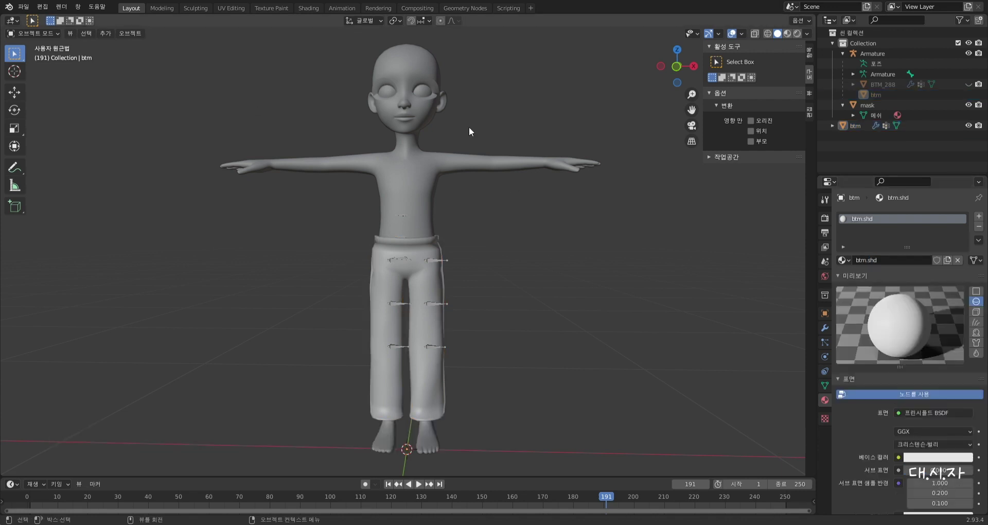
Delete the hidden BTM_288 object under the armature.
{"action": "left_click", "coordinate": [888, 85]}
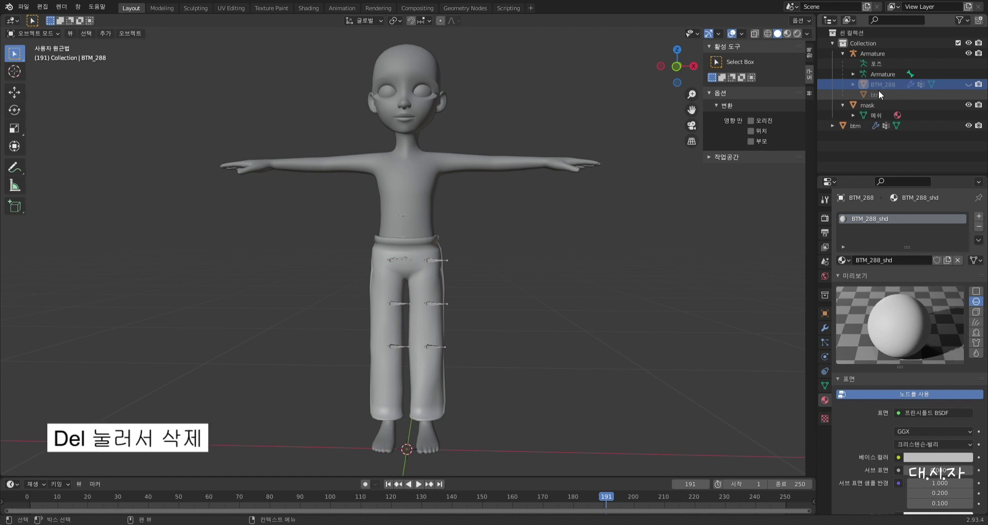
{"action": "key", "text": "Delete"}
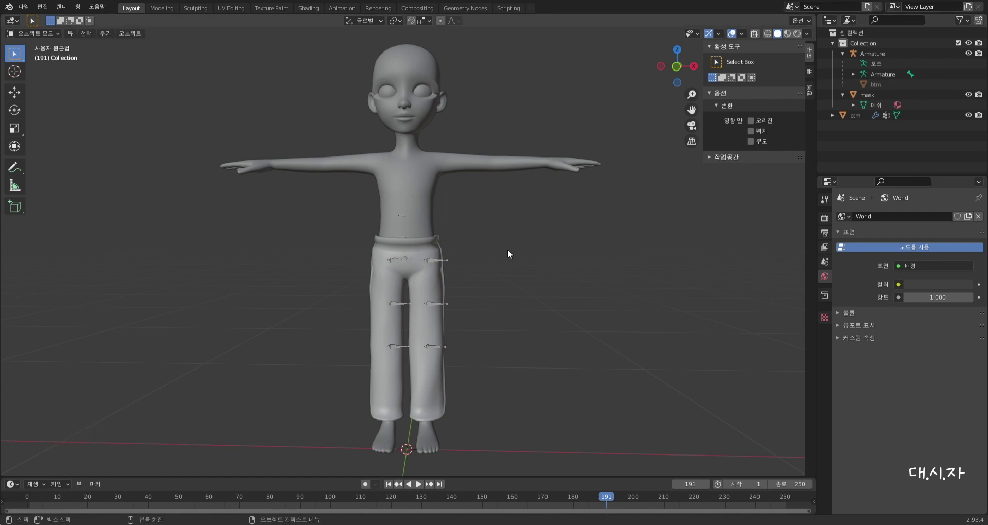
Select all objects, set up an FBX export with tangent space enabled, and cancel the export.
{"action": "key", "text": "a"}
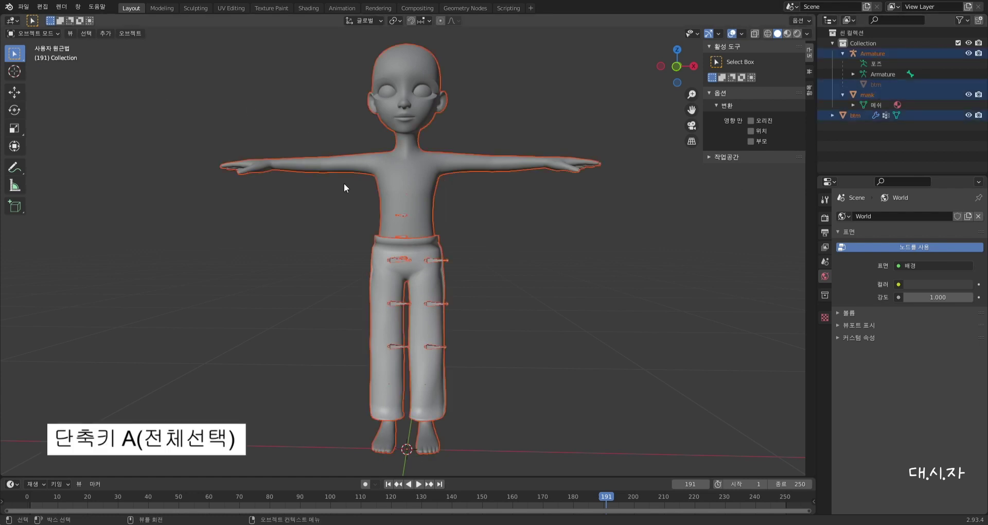
{"action": "left_click", "coordinate": [23, 6]}
{"action": "mouse_move", "coordinate": [61, 162]}
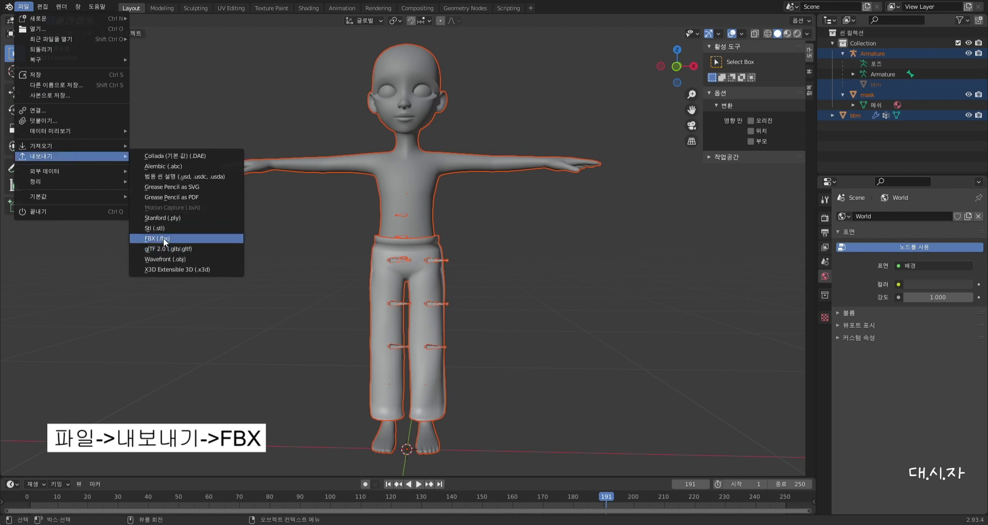
{"action": "left_click", "coordinate": [162, 238]}
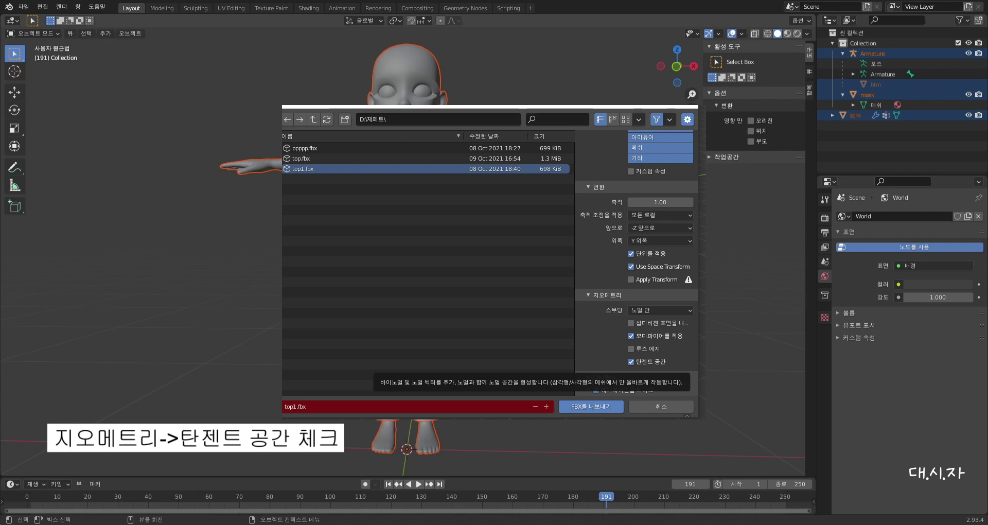
{"action": "left_click", "coordinate": [663, 409]}
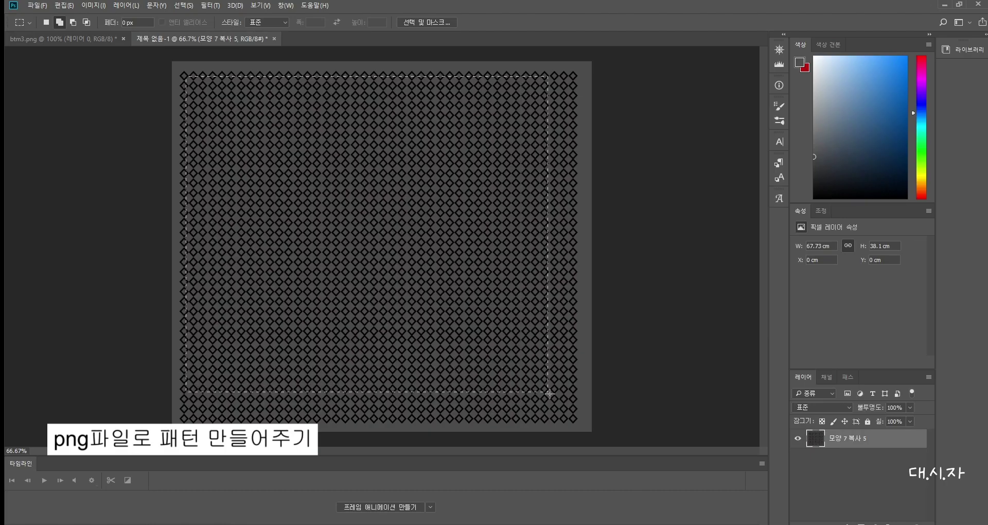
In Photoshop, copy a large rectangular area of the diamond pattern into btm3.png and place its layer below 레이어 0.
{"action": "left_click_drag", "start_coordinate": [549, 393], "coordinate": [566, 411]}
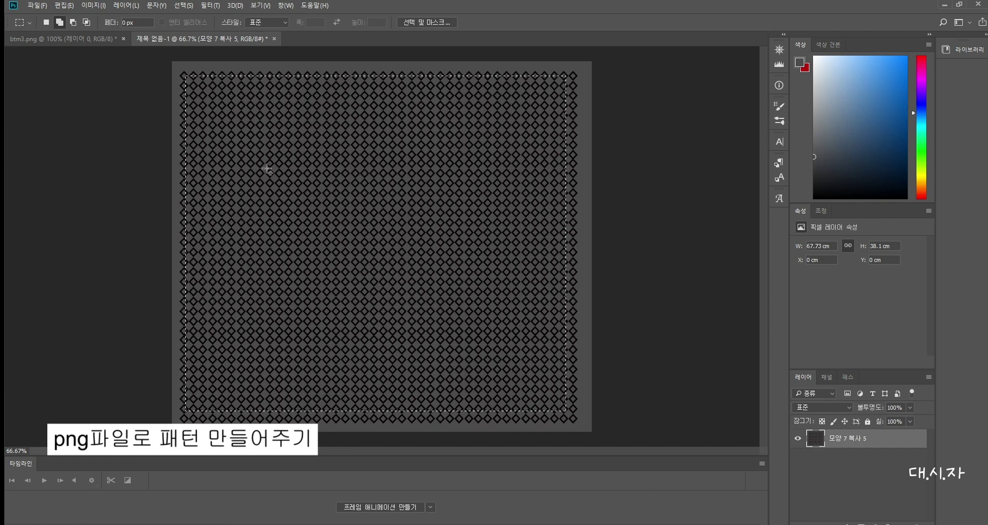
{"action": "left_click", "coordinate": [67, 38]}
{"action": "key", "text": "ctrl+v"}
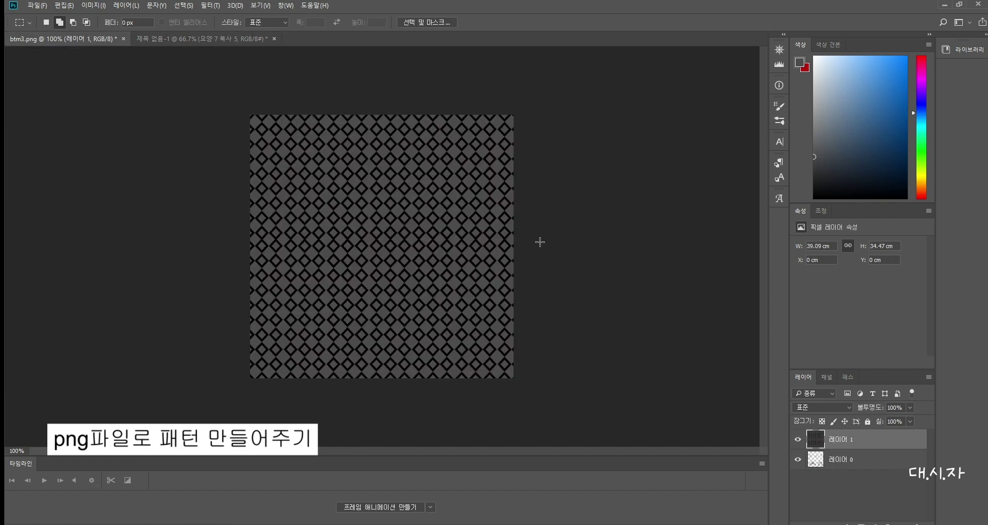
{"action": "left_click_drag", "start_coordinate": [898, 458], "coordinate": [890, 481]}
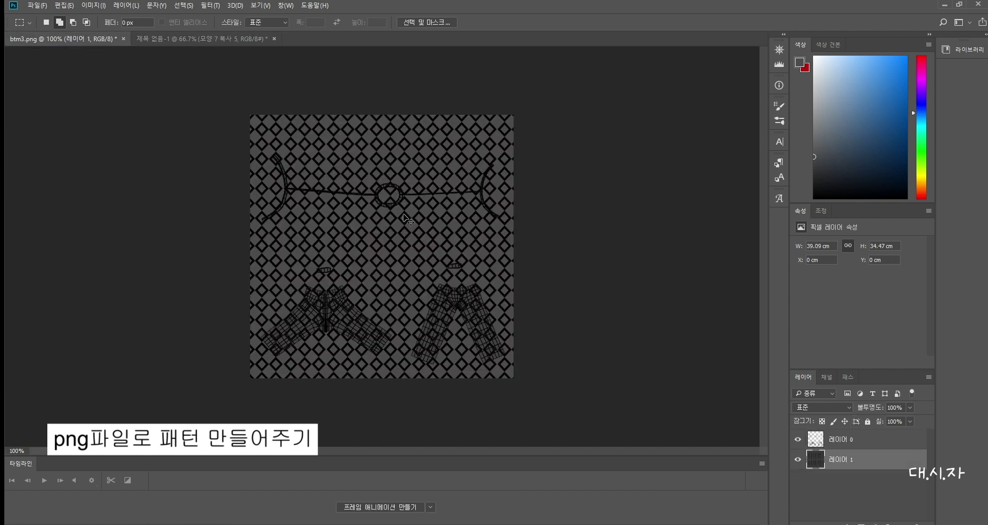
Scale the pattern layer 레이어 1 to about 47% so it covers the UV layout, and hide 레이어 0.
{"action": "key", "text": "ctrl+t"}
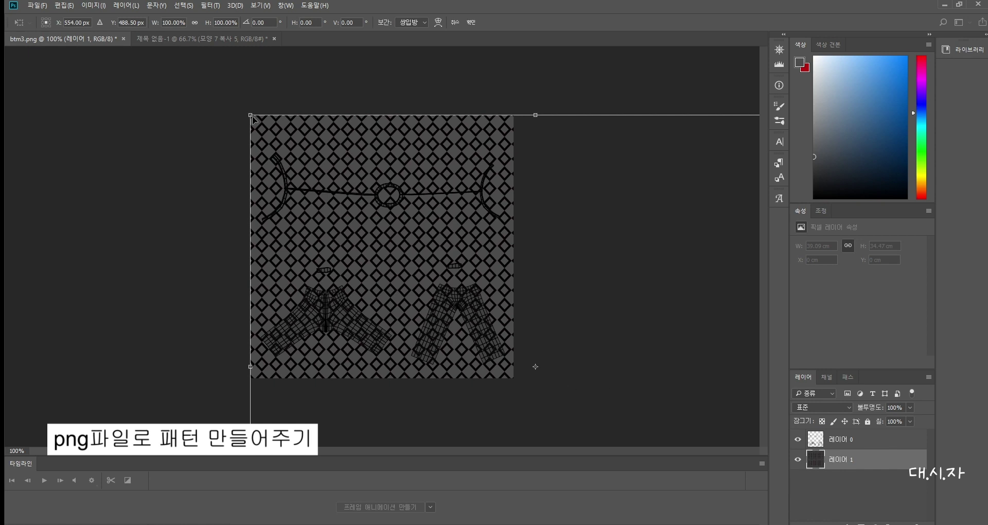
{"action": "left_click_drag", "start_coordinate": [251, 115], "coordinate": [520, 352]}
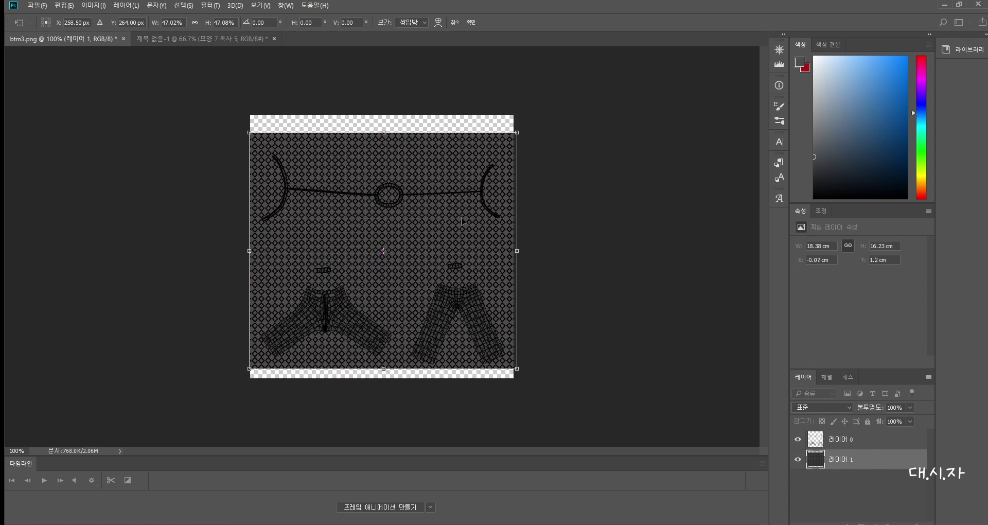
{"action": "key", "text": "Return"}
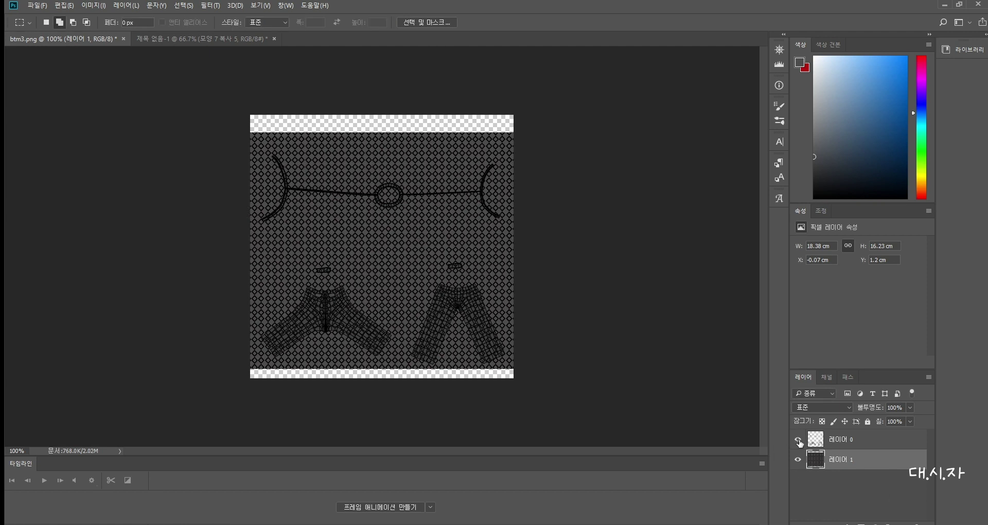
{"action": "left_click", "coordinate": [798, 440]}
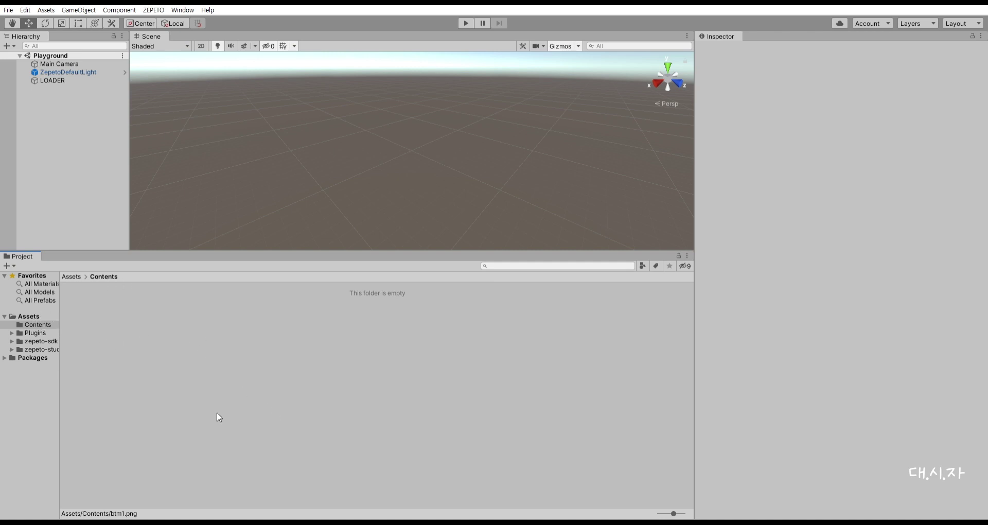
In Unity, import the btm2 model and the btm4 texture into the Contents folder.
{"action": "left_click_drag", "start_coordinate": [232, 359], "coordinate": [207, 388]}
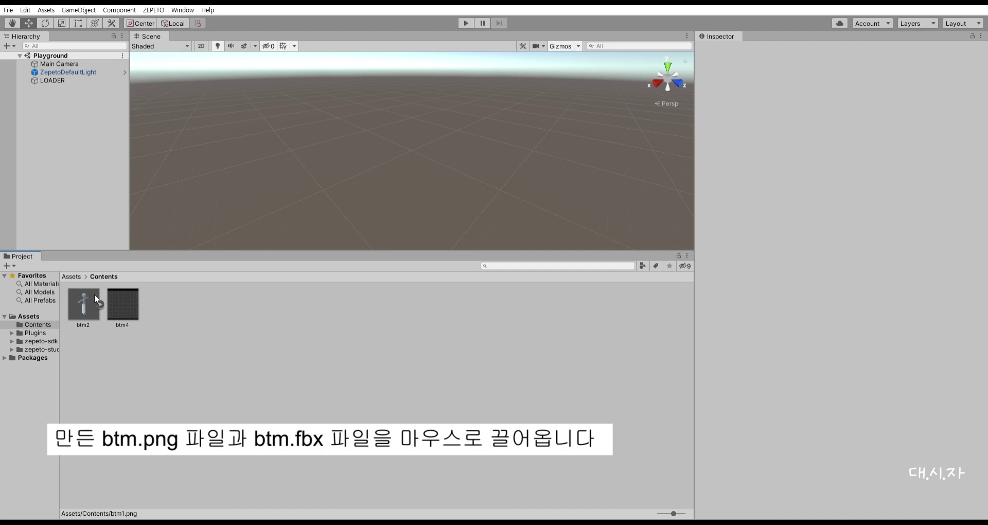
{"action": "left_click", "coordinate": [221, 330]}
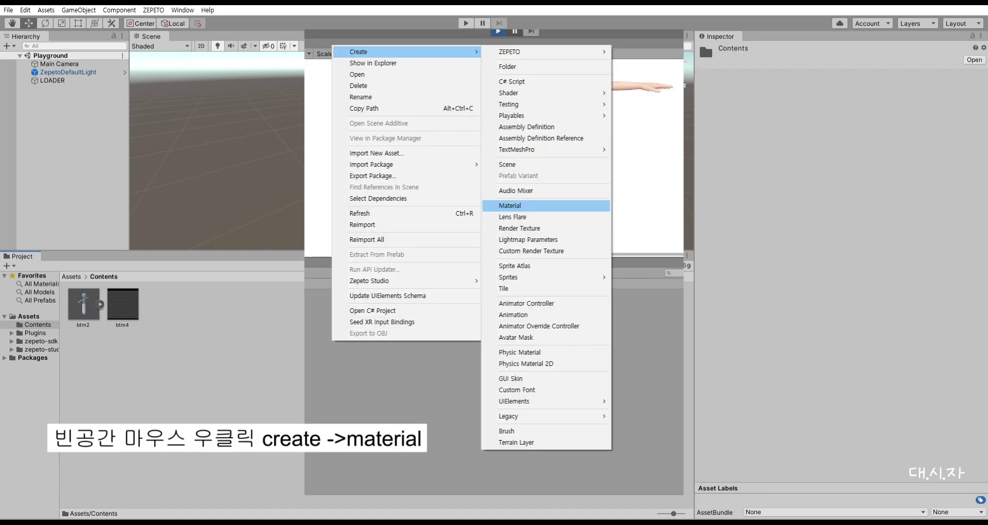
Create a new material in Contents with the Wit/Standard shader and assign btm4 as its albedo texture.
{"action": "right_click", "coordinate": [341, 386]}
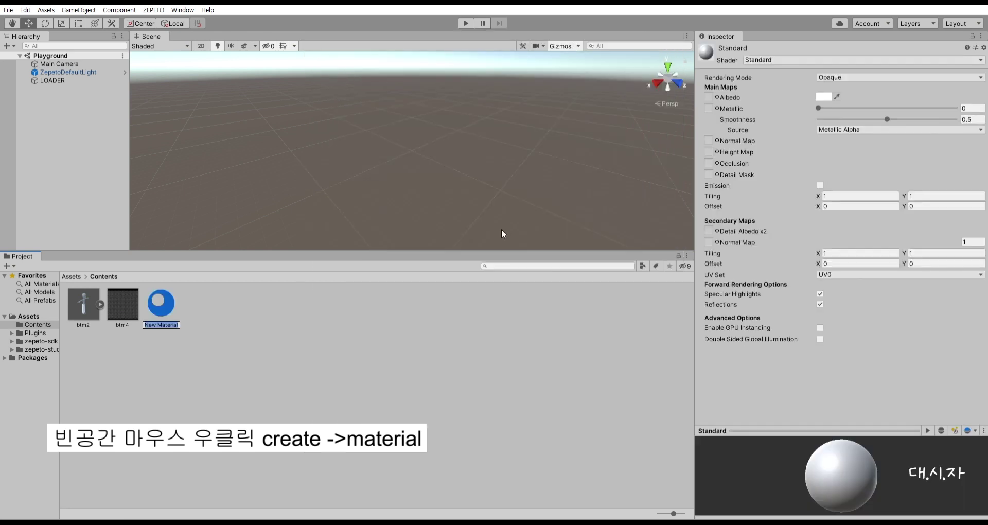
{"action": "left_click", "coordinate": [780, 54]}
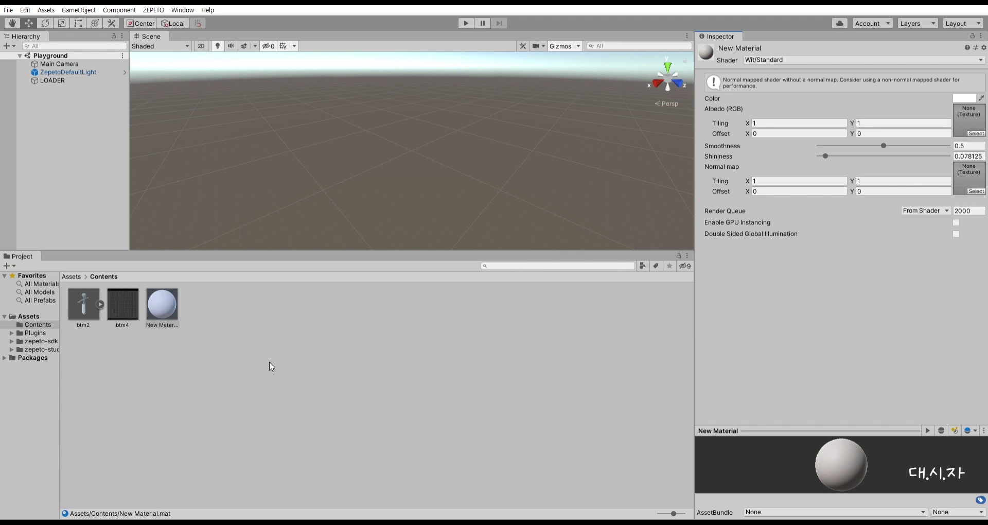
{"action": "left_click", "coordinate": [121, 300]}
{"action": "left_click_drag", "start_coordinate": [121, 300], "coordinate": [968, 108]}
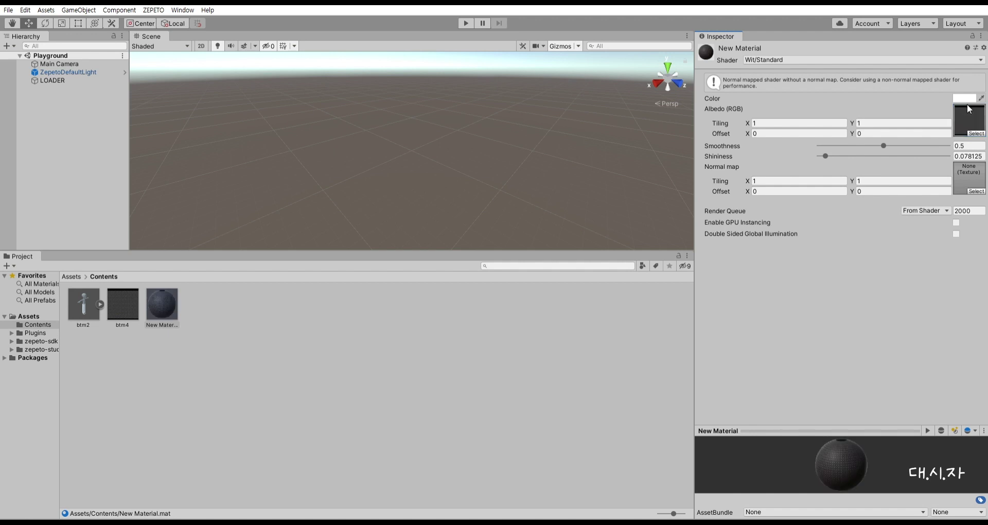
Remap the btm.shd material of the btm2 model to New Material and apply the import settings.
{"action": "left_click", "coordinate": [84, 292]}
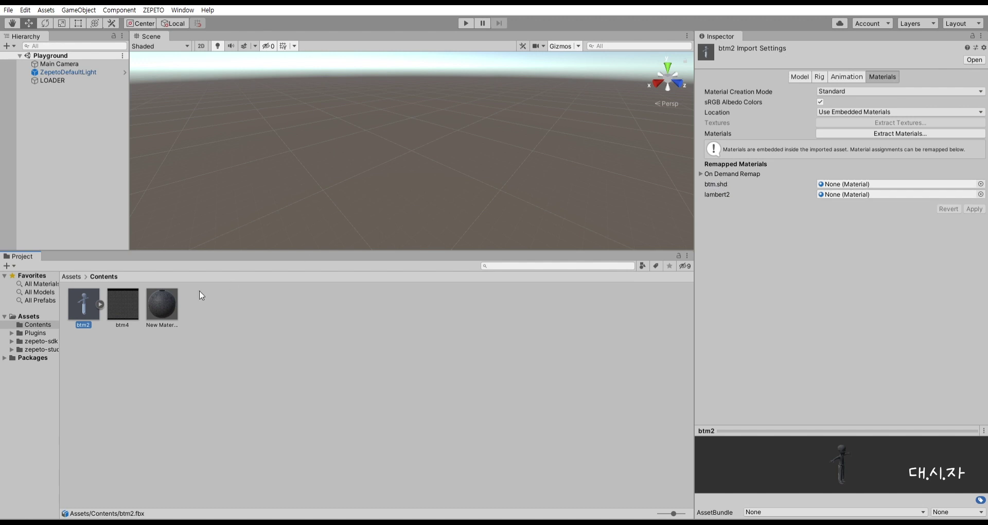
{"action": "left_click_drag", "start_coordinate": [161, 301], "coordinate": [844, 173]}
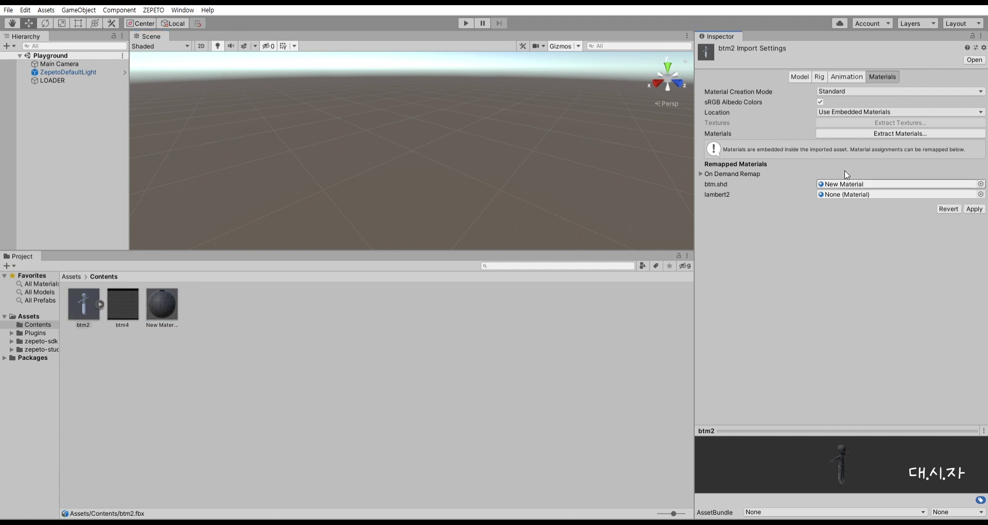
{"action": "left_click", "coordinate": [973, 208]}
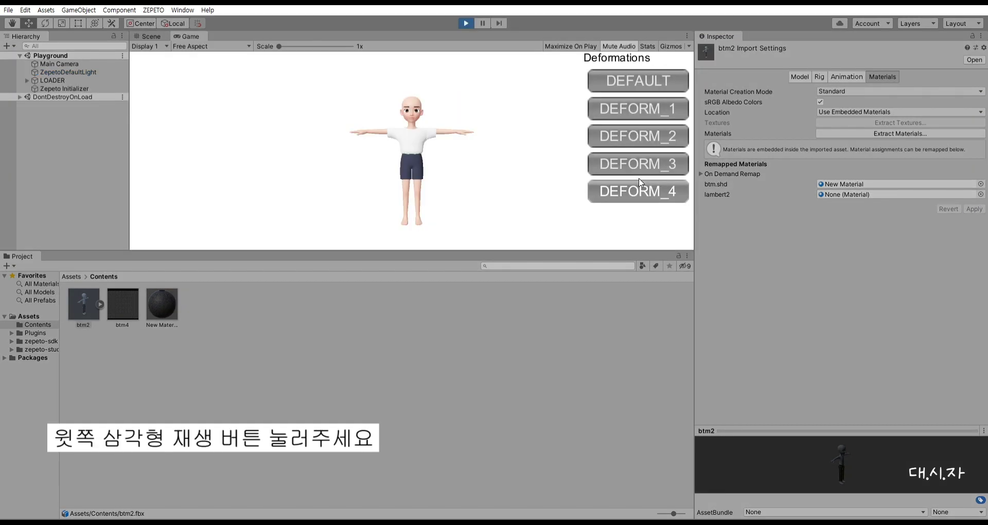
Preview the avatar in play mode with the DEFORM_2, DEFORM_3 and DEFORM_1 body shapes.
{"action": "left_click", "coordinate": [654, 134]}
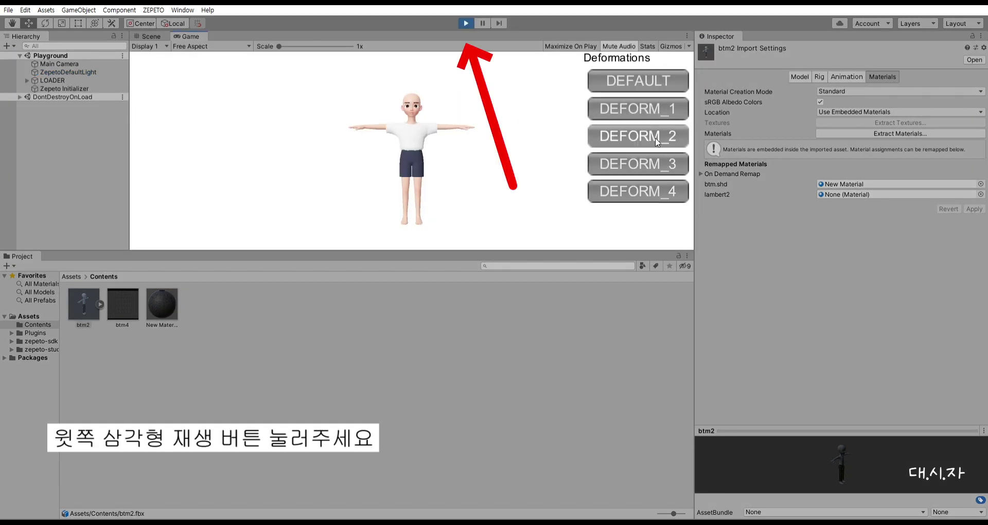
{"action": "left_click", "coordinate": [656, 164]}
{"action": "left_click", "coordinate": [638, 109]}
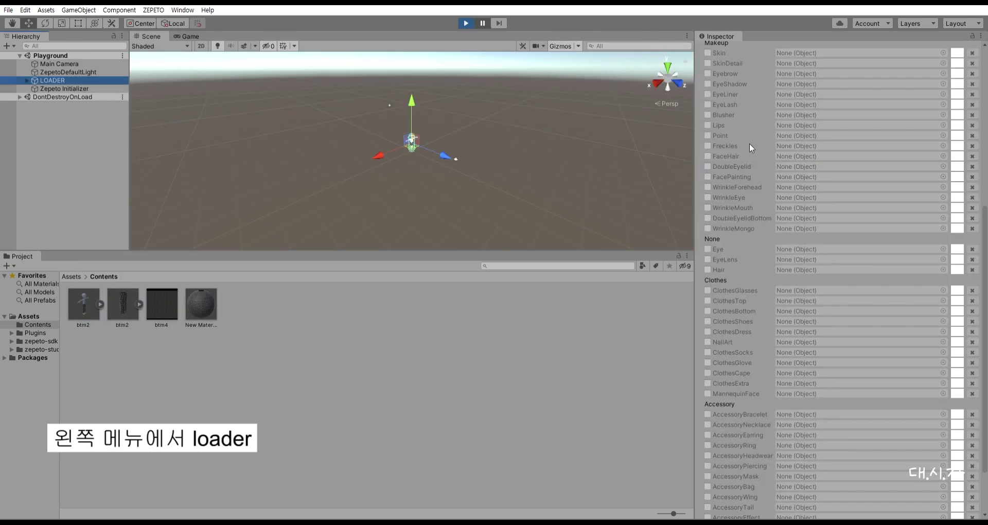
Enable ClothesBottom on the LOADER object and assign the btm2 trousers prefab to it.
{"action": "scroll", "coordinate": [747, 154], "scroll_direction": "down", "scroll_amount": 3}
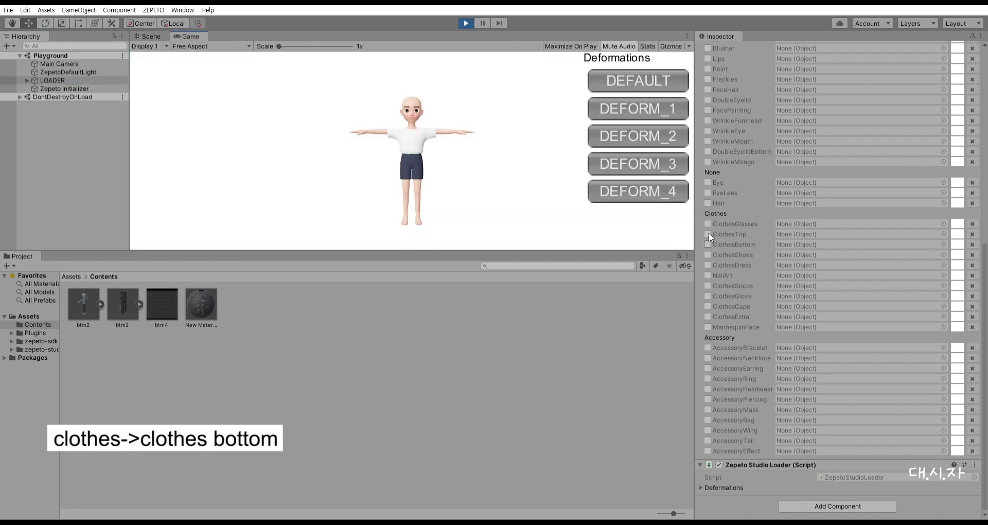
{"action": "left_click", "coordinate": [708, 244]}
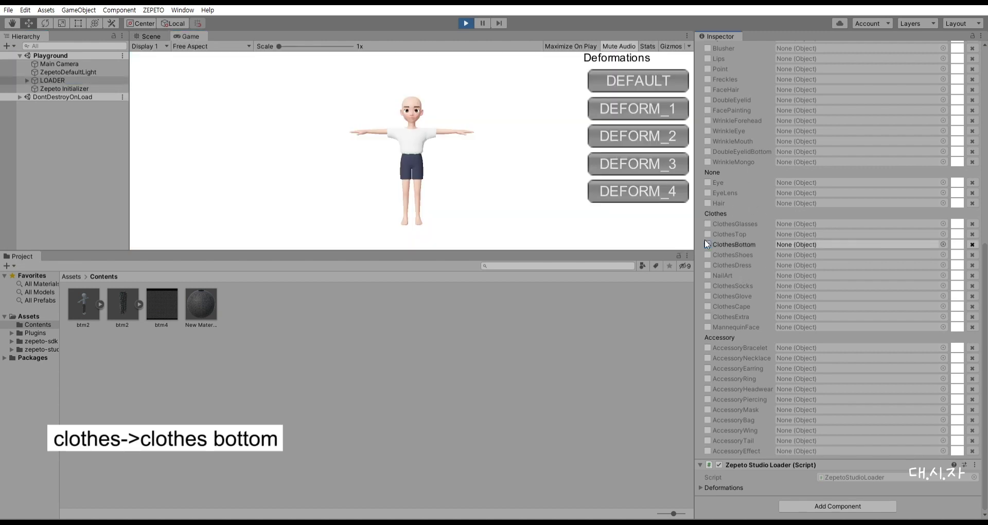
{"action": "left_click_drag", "start_coordinate": [131, 298], "coordinate": [811, 234]}
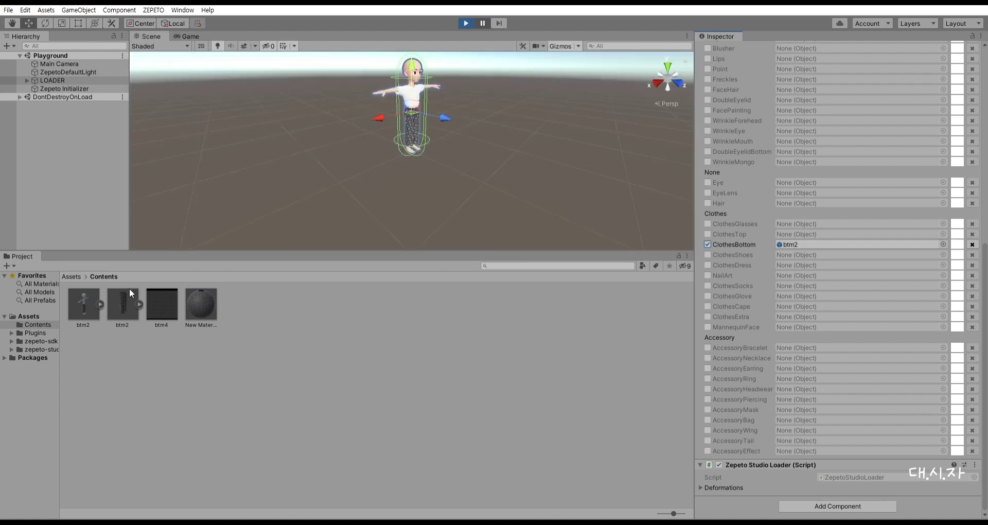
Examine how the patterned trousers fit the avatar in the Scene view and enlarged in the Game view.
{"action": "scroll", "coordinate": [408, 95], "scroll_direction": "up", "scroll_amount": 5}
{"action": "scroll", "coordinate": [434, 92], "scroll_direction": "down", "scroll_amount": 3}
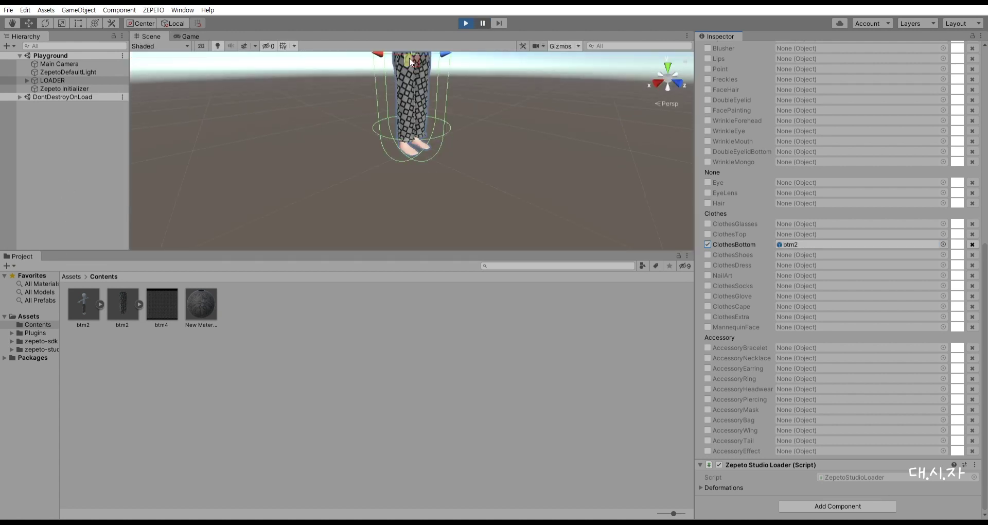
{"action": "left_click", "coordinate": [189, 36]}
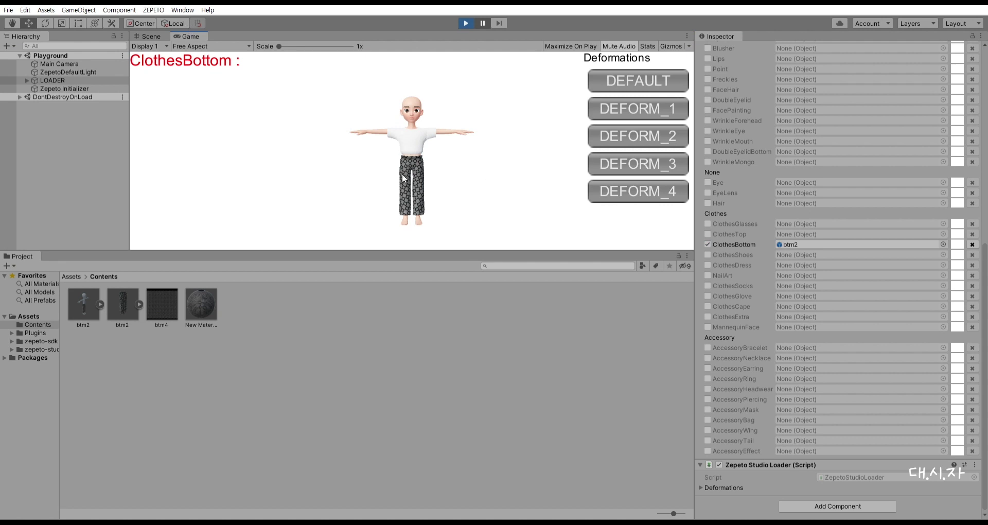
{"action": "scroll", "coordinate": [518, 223], "scroll_direction": "up", "scroll_amount": 2}
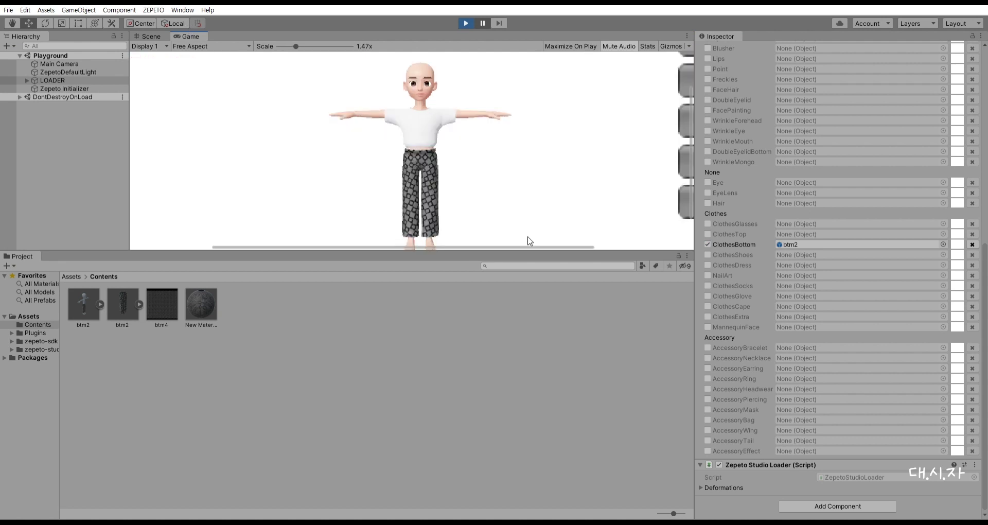
{"action": "scroll", "coordinate": [546, 239], "scroll_direction": "up", "scroll_amount": 2}
{"action": "left_click_drag", "start_coordinate": [569, 245], "coordinate": [591, 246]}
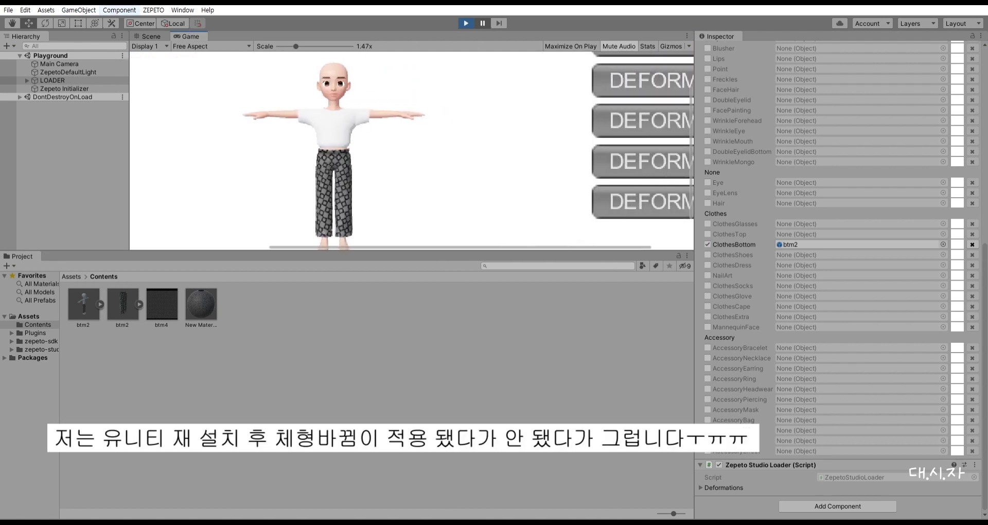
Inspect the trousers from the side in the Scene view and check their waist and legs up close in the Game view.
{"action": "left_click", "coordinate": [151, 36]}
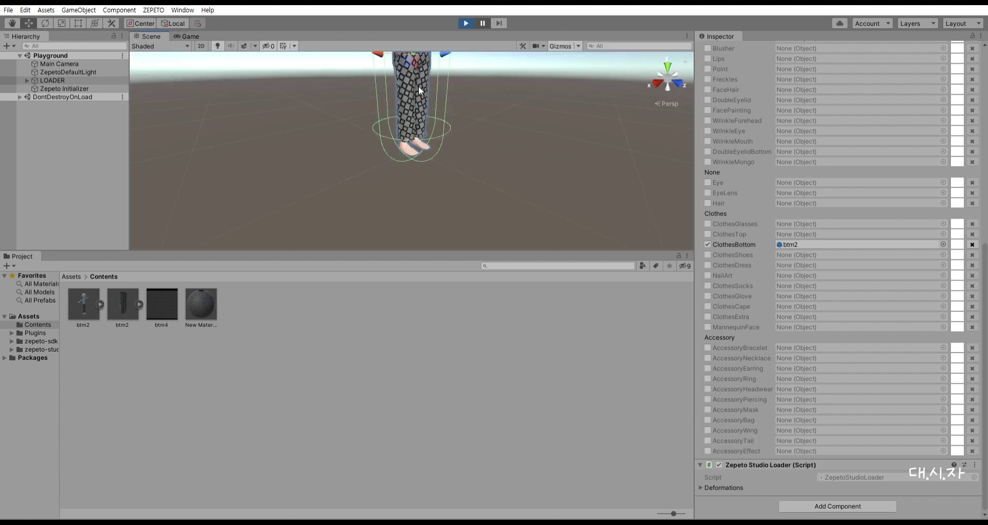
{"action": "middle_click_drag", "start_coordinate": [418, 85], "coordinate": [422, 148]}
{"action": "left_click", "coordinate": [661, 75]}
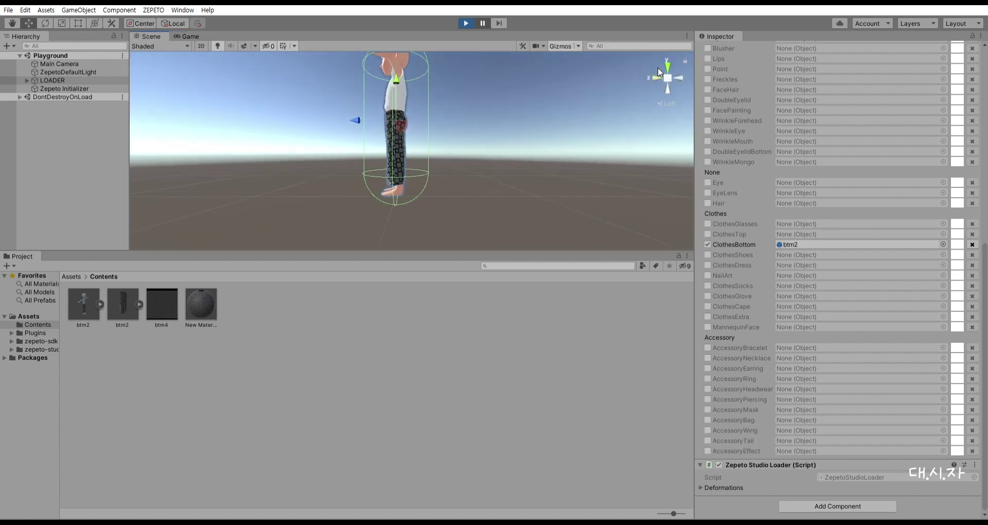
{"action": "left_click", "coordinate": [654, 77]}
{"action": "key", "text": "ctrl+2"}
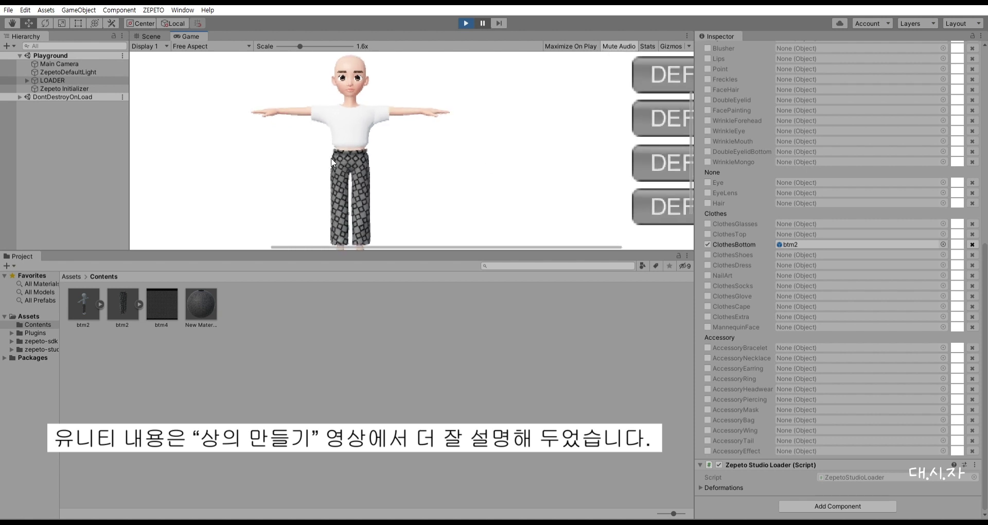
{"action": "scroll", "coordinate": [339, 155], "scroll_direction": "up", "scroll_amount": 2}
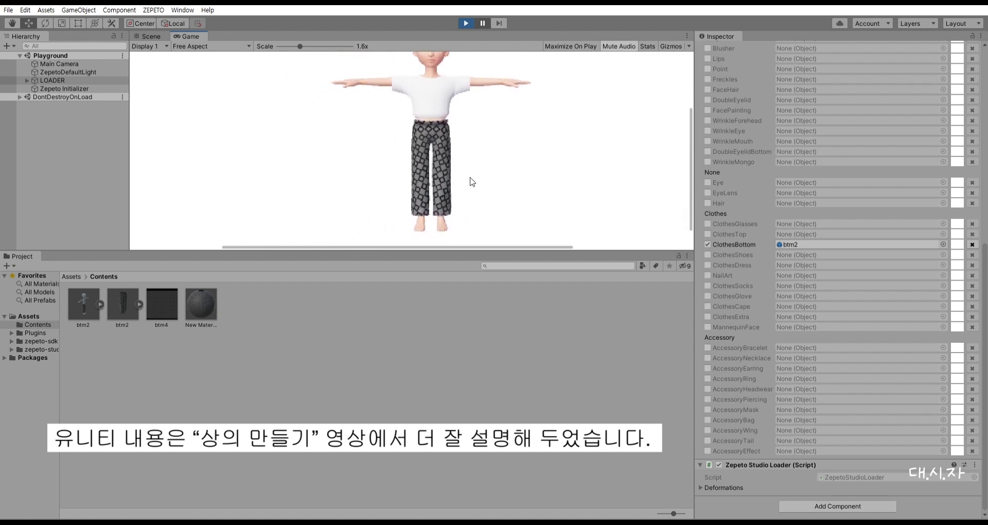
{"action": "scroll", "coordinate": [496, 136], "scroll_direction": "down", "scroll_amount": 1}
{"action": "scroll", "coordinate": [494, 137], "scroll_direction": "down", "scroll_amount": 1}
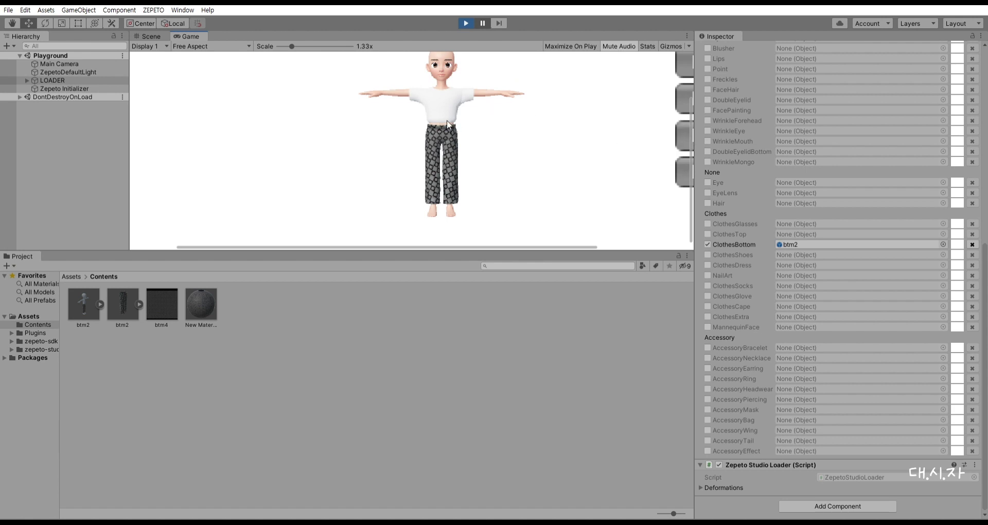
{"action": "scroll", "coordinate": [447, 123], "scroll_direction": "up", "scroll_amount": 4}
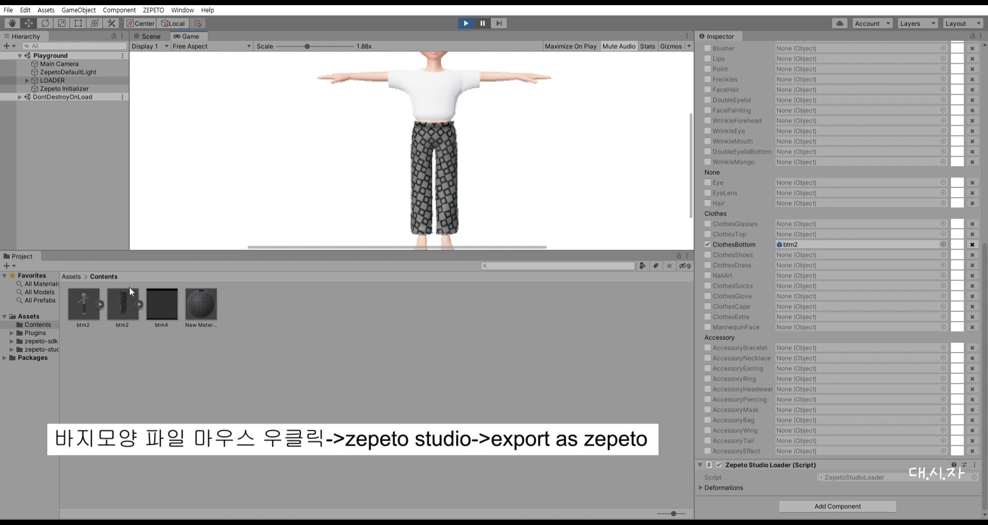
Export the btm2 trousers prefab as a .zepeto file.
{"action": "right_click", "coordinate": [121, 300]}
{"action": "mouse_move", "coordinate": [206, 319]}
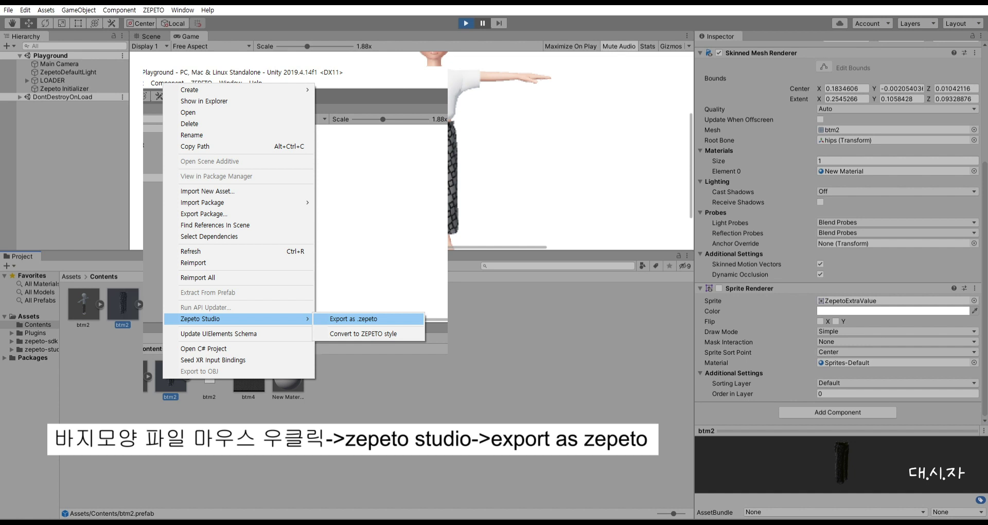
{"action": "left_click", "coordinate": [354, 318]}
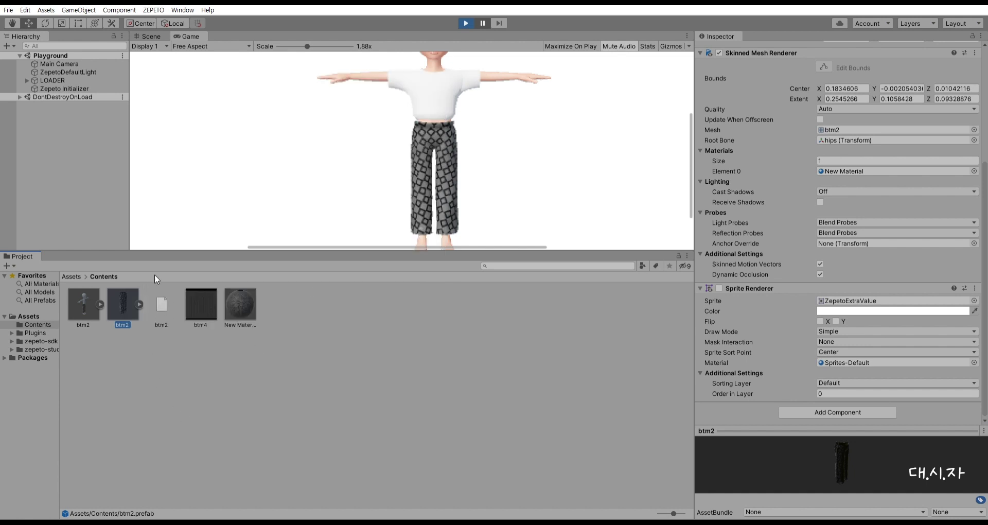